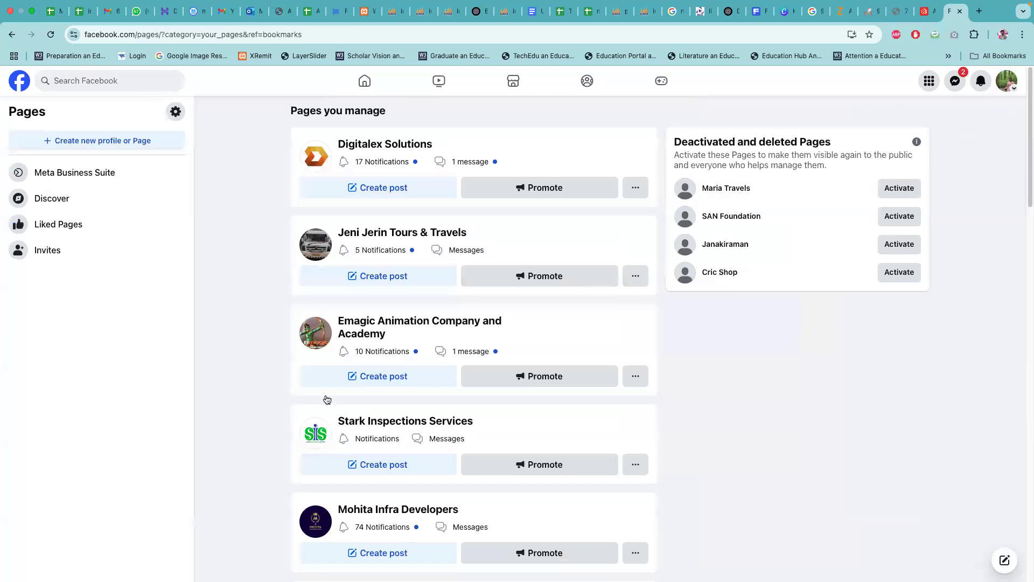
Start a new Public Page and reach the empty Create a Page form.
{"action": "scroll", "coordinate": [282, 317], "scroll_direction": "down", "scroll_amount": 3}
{"action": "scroll", "coordinate": [283, 317], "scroll_direction": "down", "scroll_amount": 9}
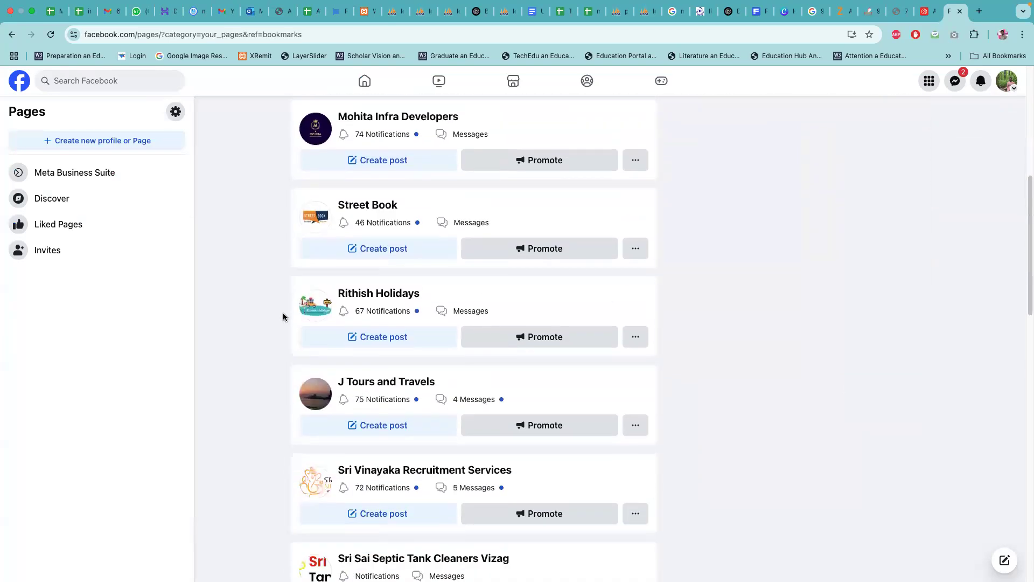
{"action": "scroll", "coordinate": [283, 313], "scroll_direction": "up", "scroll_amount": 14}
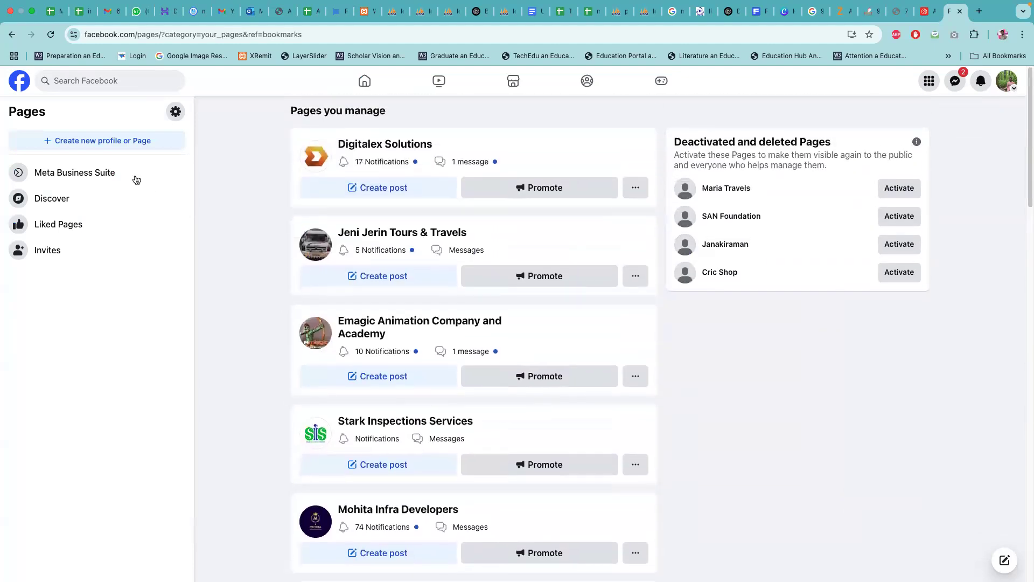
{"action": "left_click", "coordinate": [73, 148]}
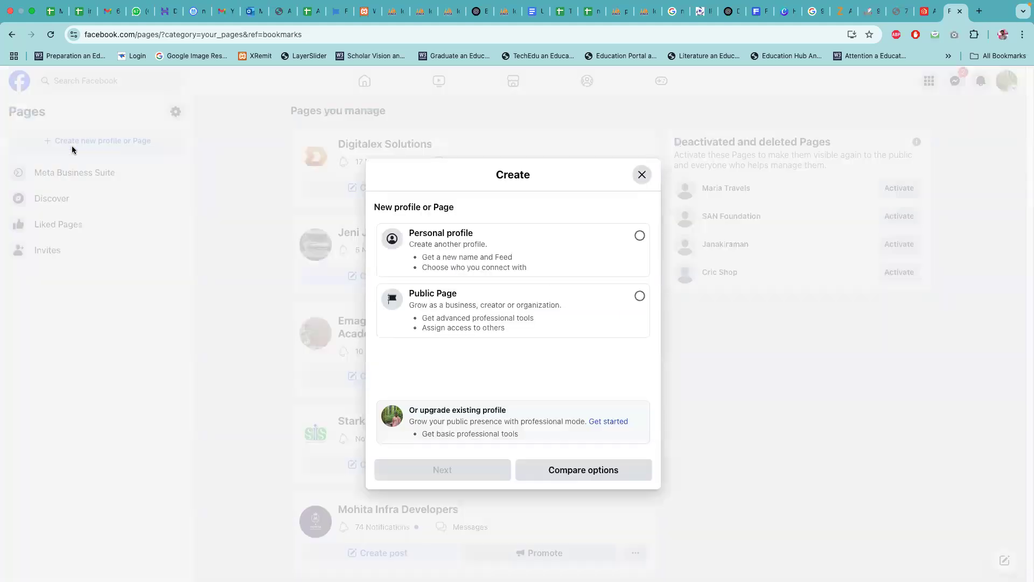
{"action": "left_click", "coordinate": [462, 317]}
{"action": "left_click", "coordinate": [445, 476]}
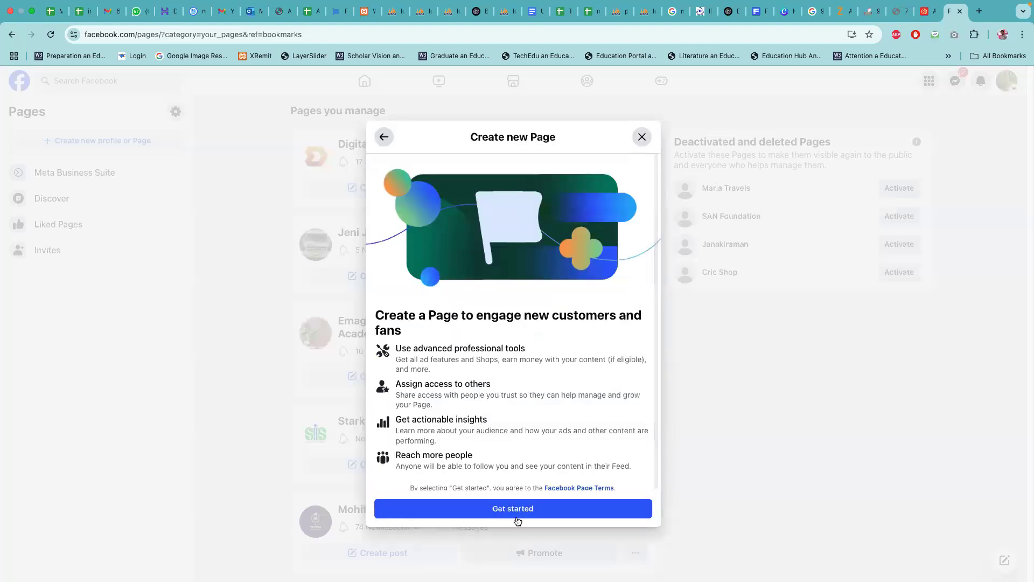
{"action": "left_click", "coordinate": [517, 520]}
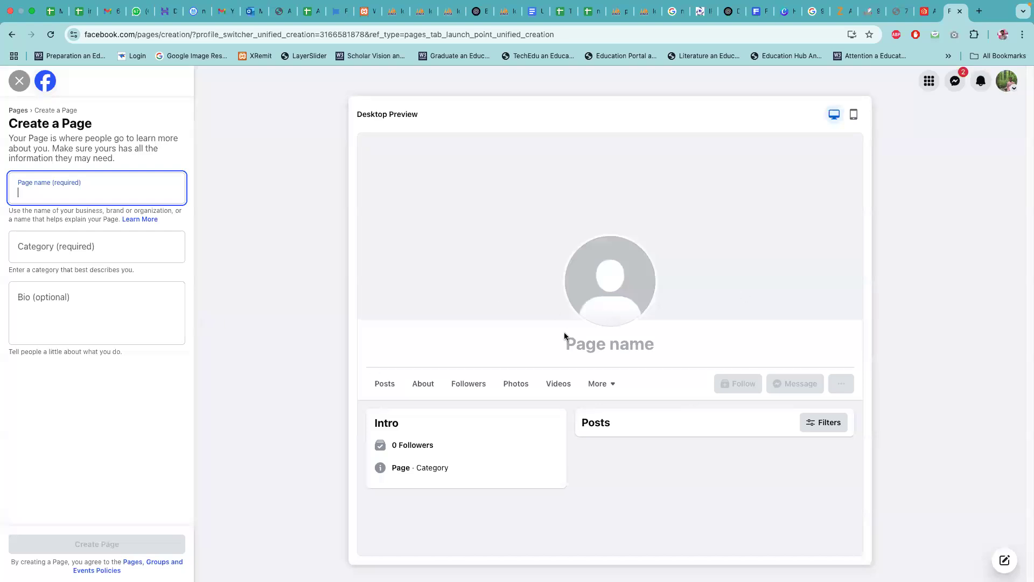
Open ChatGPT and Canva in two new tabs beside the Facebook form.
{"action": "left_click", "coordinate": [980, 11]}
{"action": "type", "text": "chat.openai.com"}
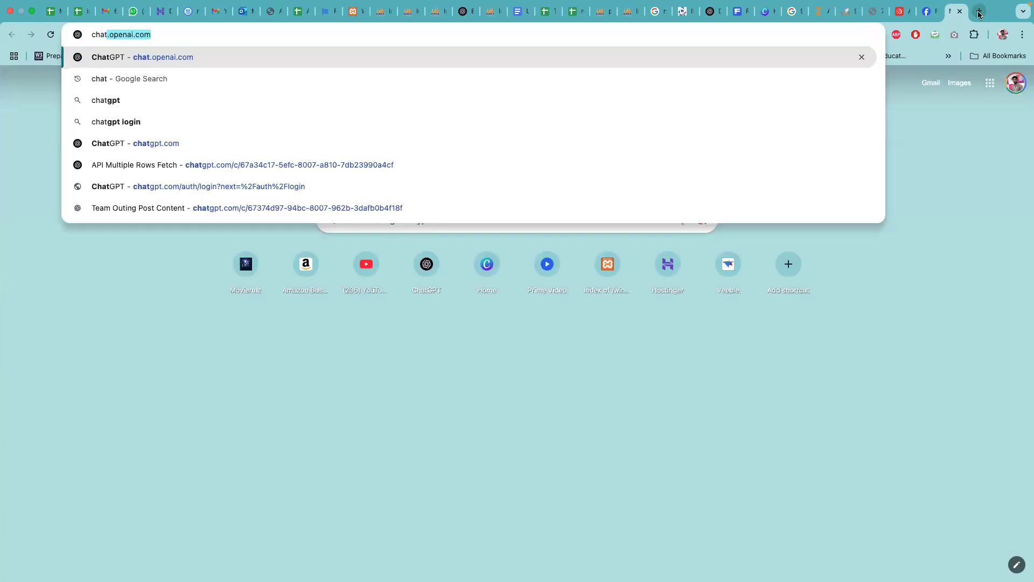
{"action": "key", "text": "Return"}
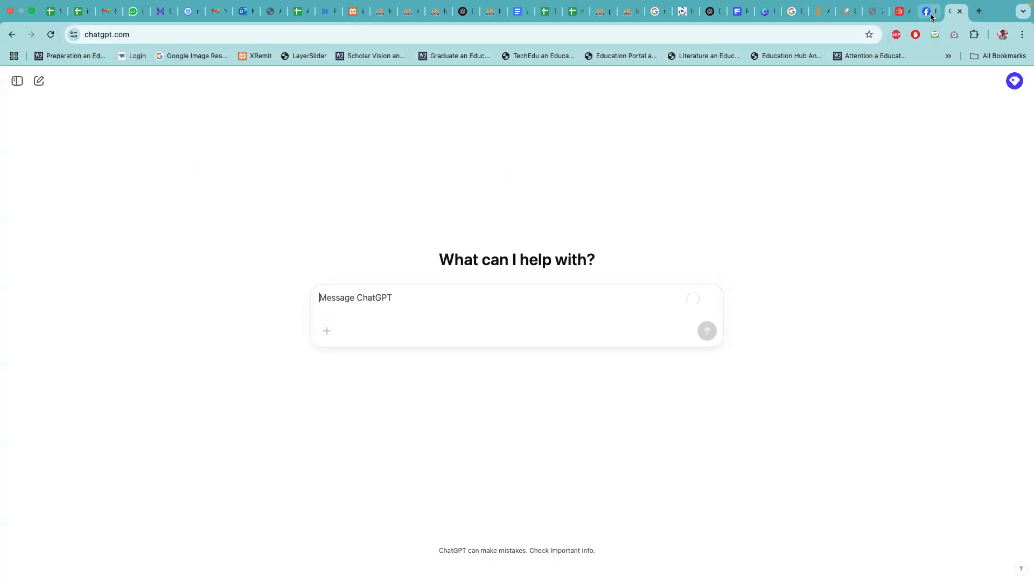
{"action": "left_click", "coordinate": [978, 11]}
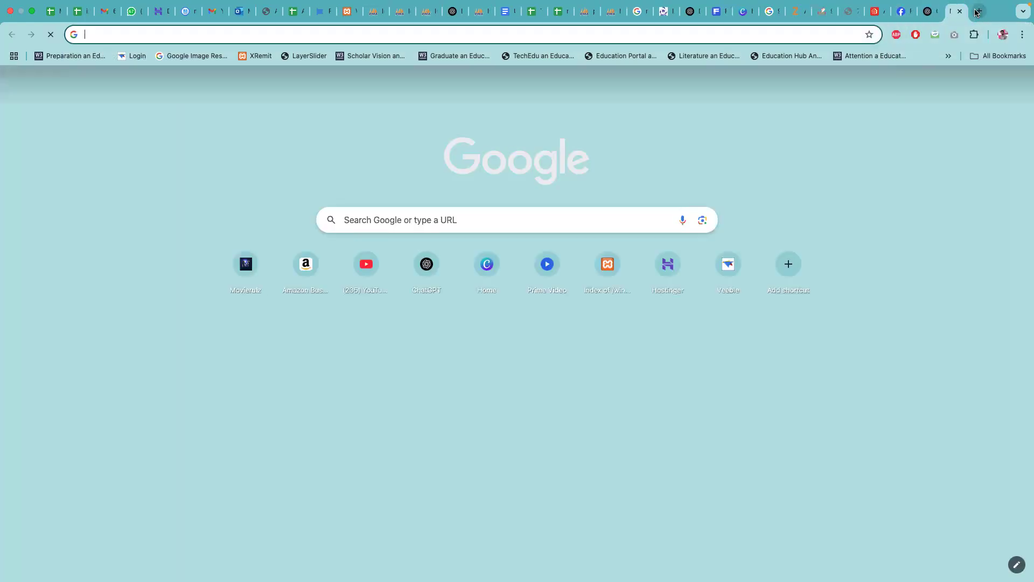
{"action": "type", "text": "canva.com"}
{"action": "key", "text": "Return"}
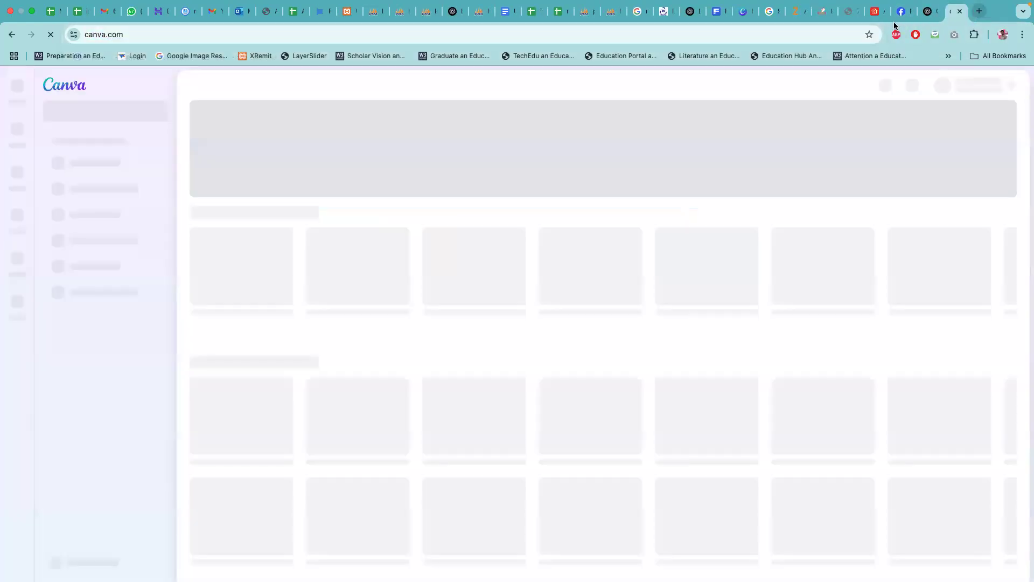
{"action": "left_click", "coordinate": [928, 12]}
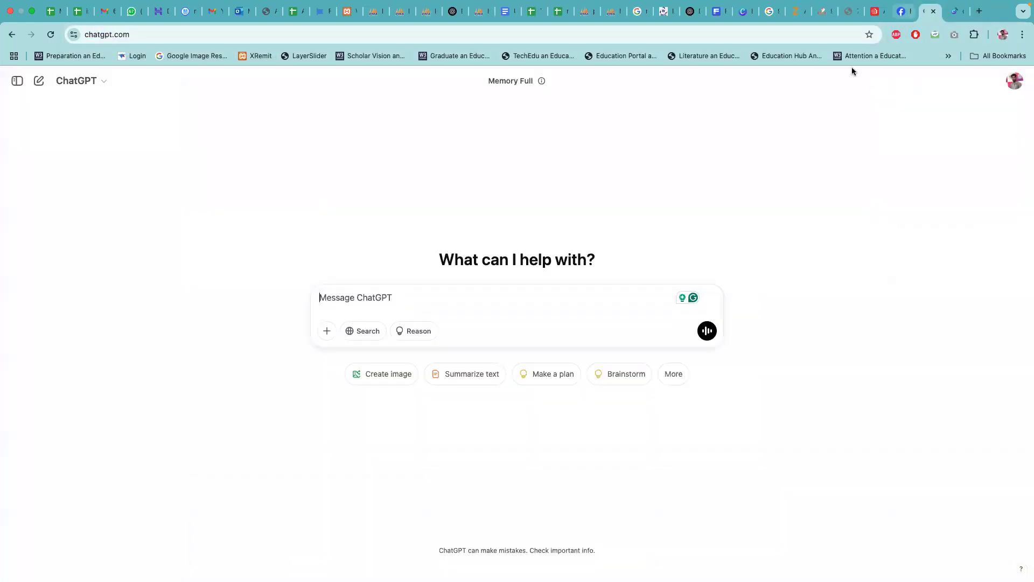
{"action": "left_click", "coordinate": [900, 12]}
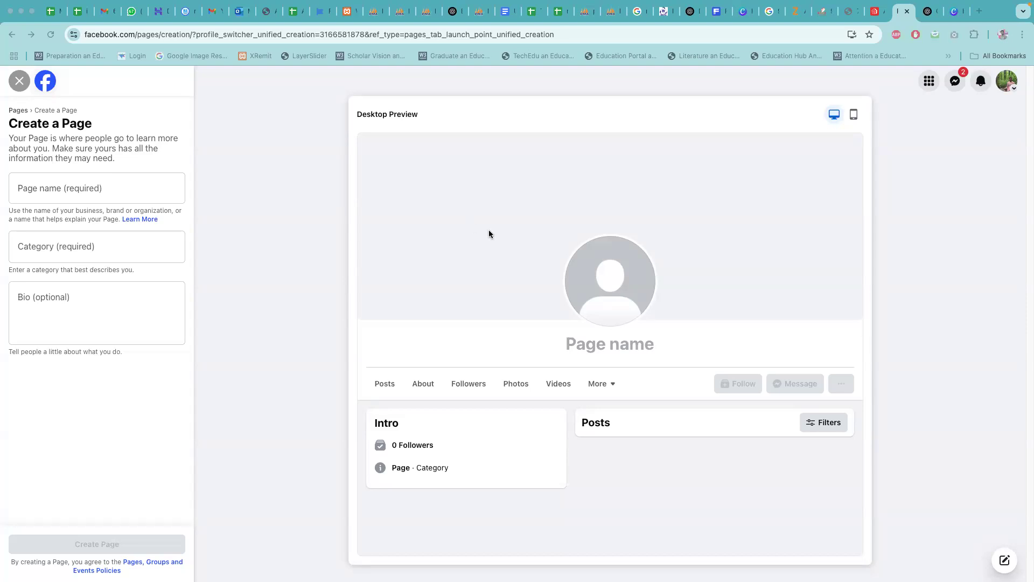
{"action": "left_click", "coordinate": [106, 194]}
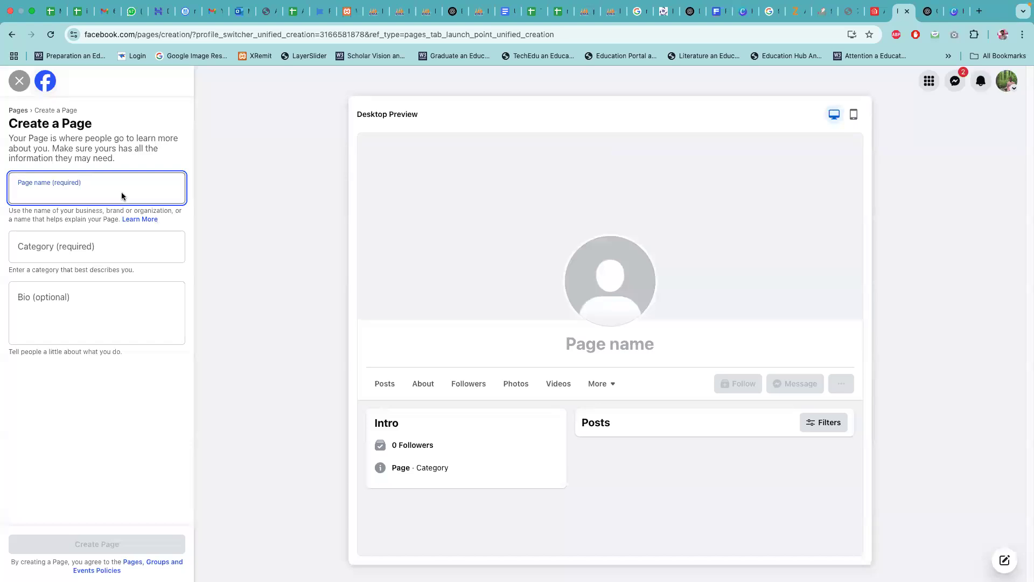
Enter 'Vizag Promoters' as the Page name and choose Real Estate Company as category.
{"action": "type", "text": "Viz"}
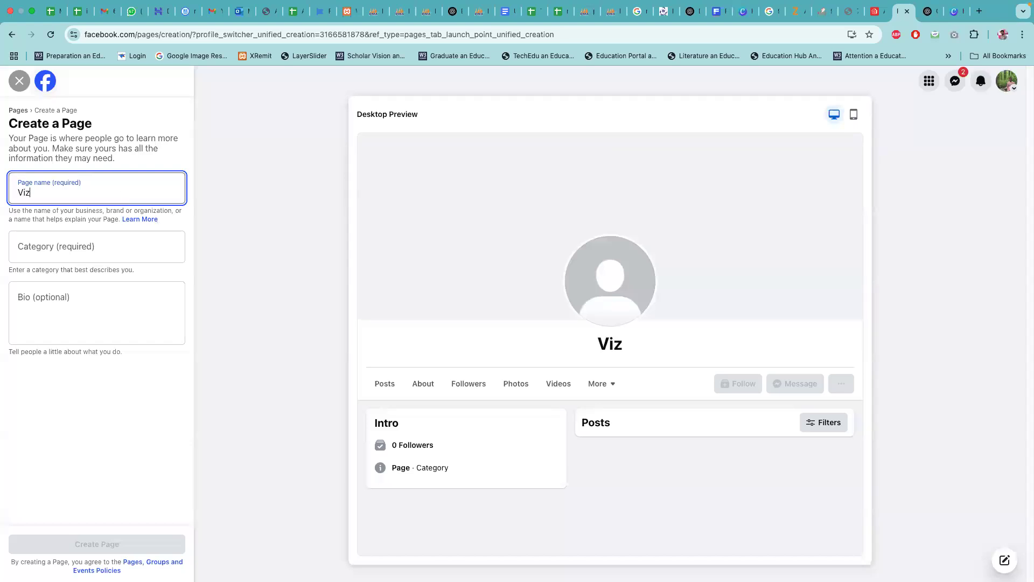
{"action": "type", "text": "ag P"}
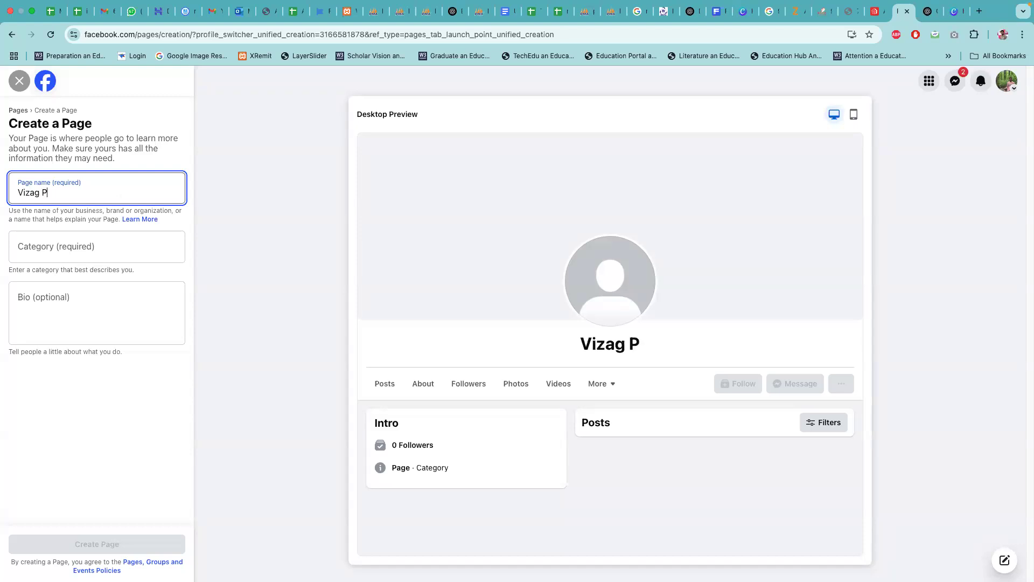
{"action": "type", "text": "romoters"}
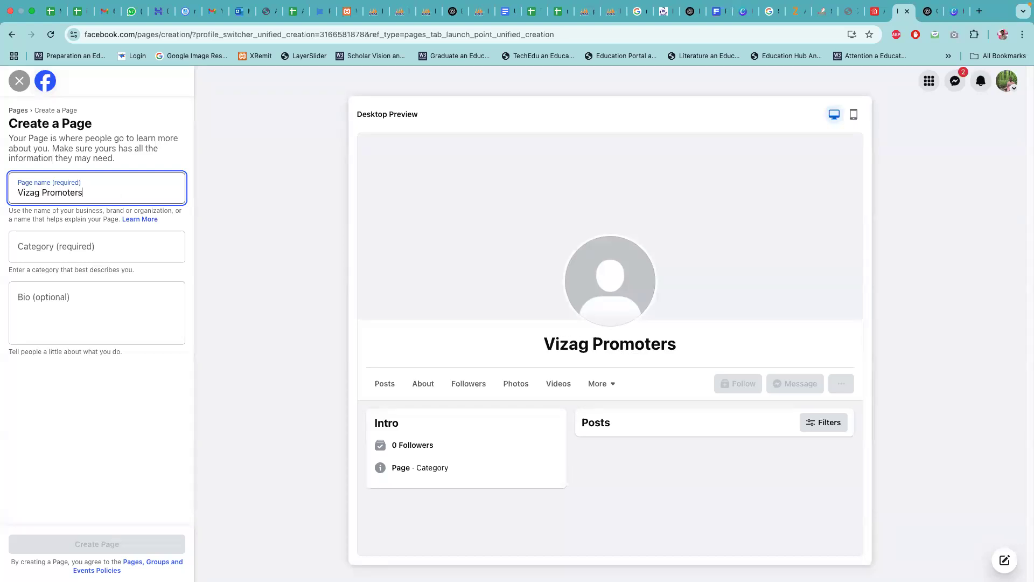
{"action": "left_click", "coordinate": [102, 244]}
{"action": "type", "text": "real"}
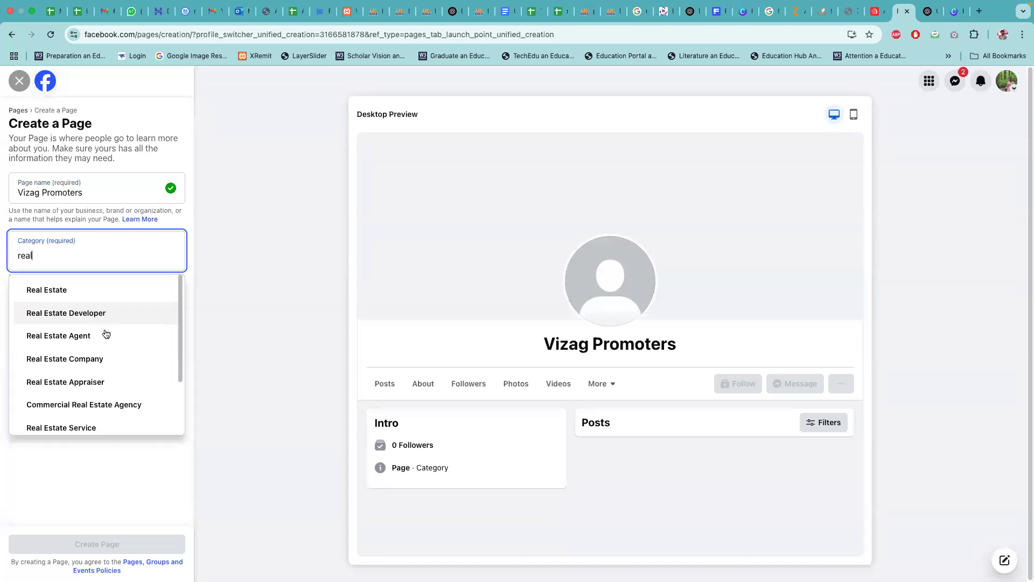
{"action": "left_click", "coordinate": [112, 359]}
{"action": "left_click", "coordinate": [76, 325]}
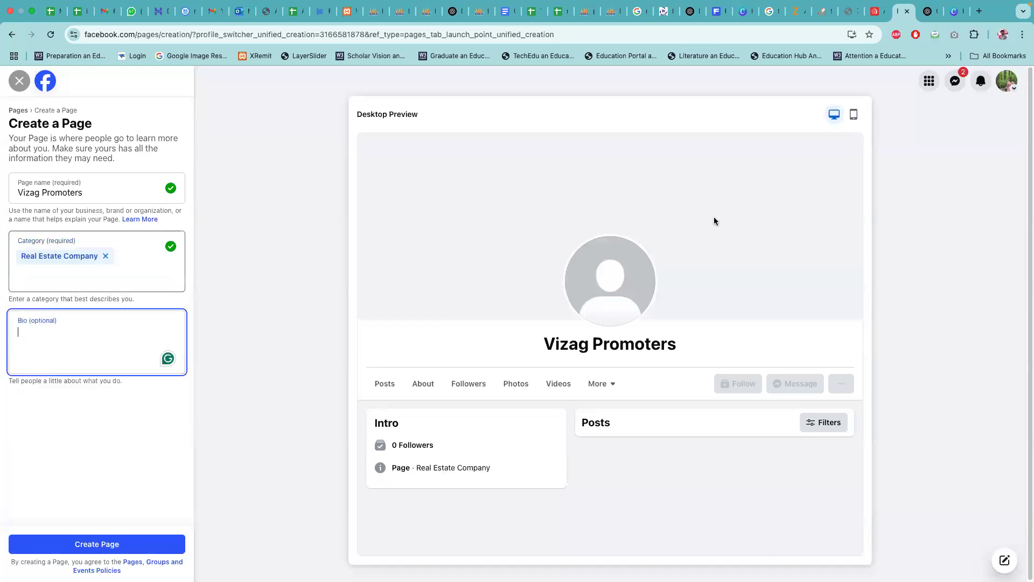
Ask ChatGPT for a Facebook page bio for a real estate business and copy the paragraph.
{"action": "left_click", "coordinate": [920, 15]}
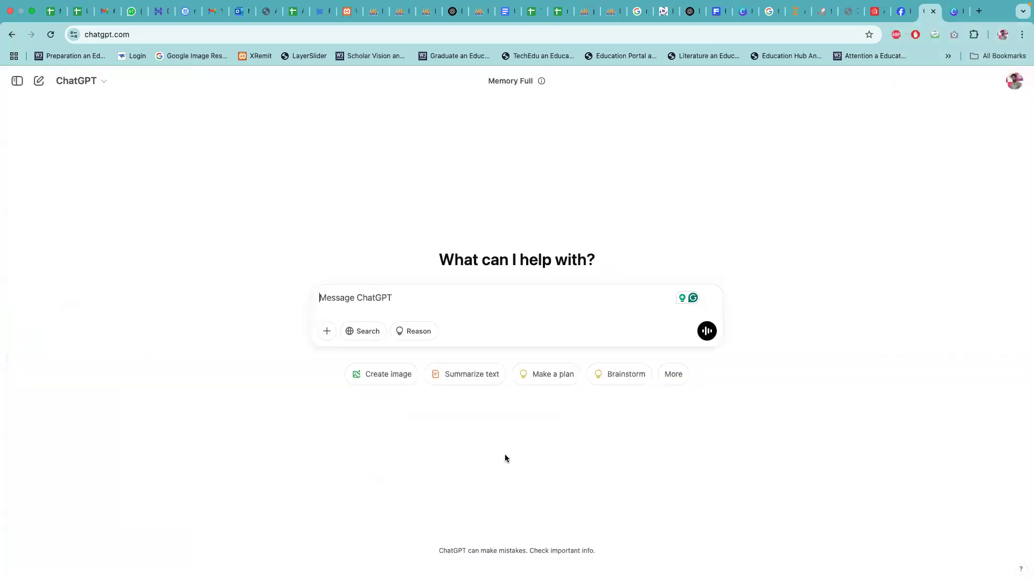
{"action": "type", "text": "gi"}
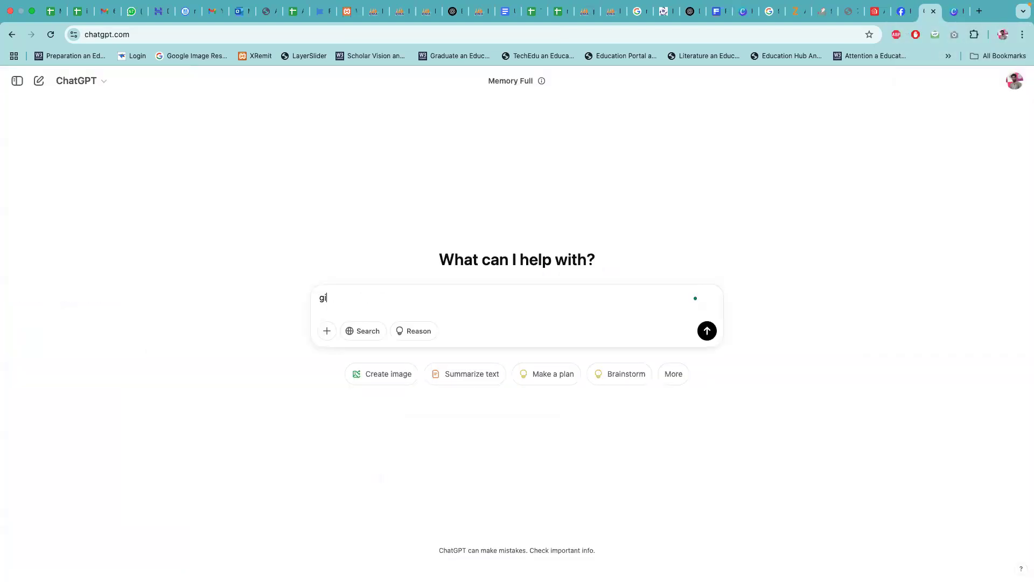
{"action": "type", "text": "ve me bio for my faceo"}
{"action": "type", "text": "ook page"}
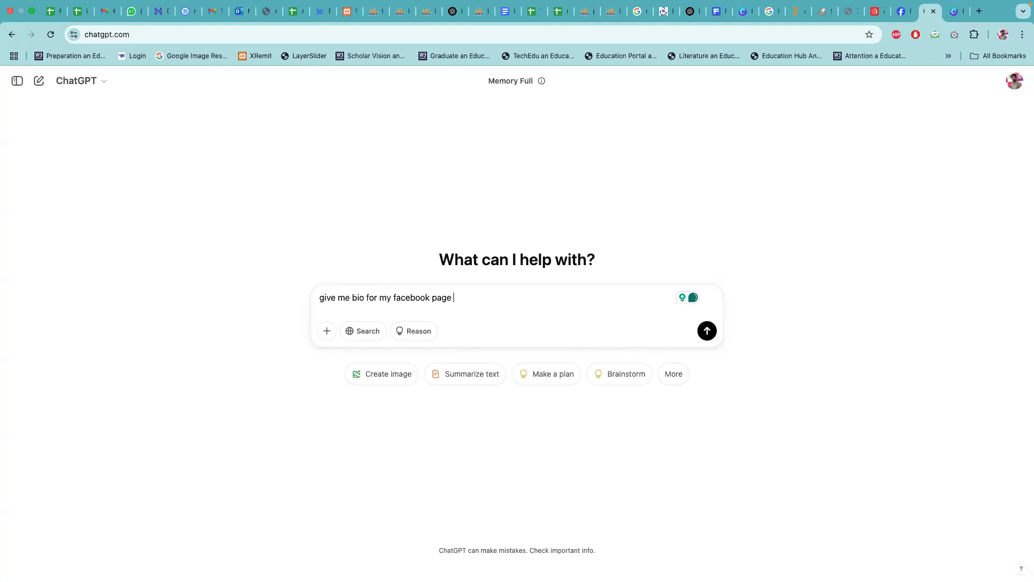
{"action": "key", "text": "super+Tab"}
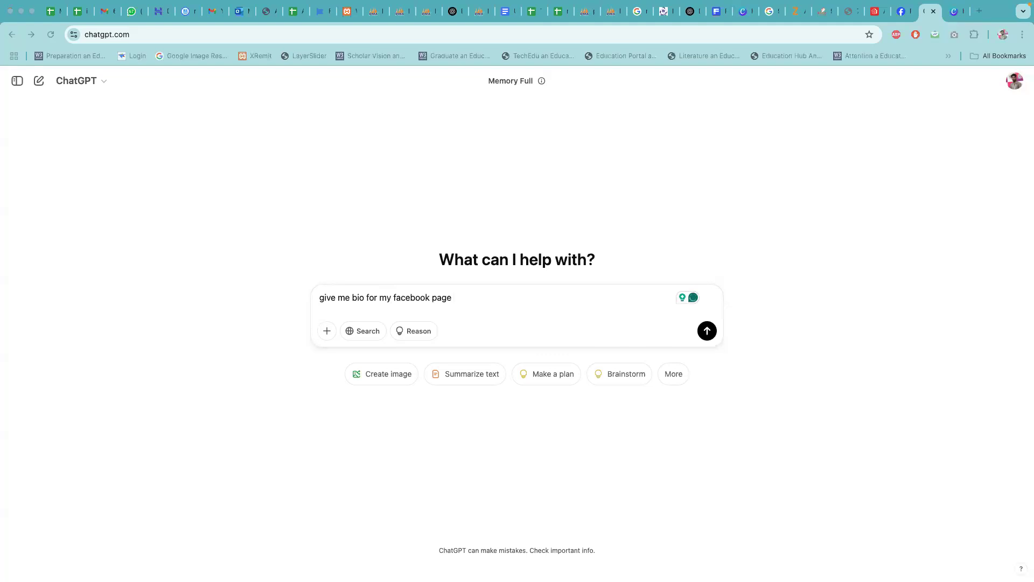
{"action": "left_click", "coordinate": [507, 291]}
{"action": "type", "text": "I am"}
{"action": "key", "text": "BackSpace"}
{"action": "key", "text": "BackSpace"}
{"action": "key", "text": "BackSpace"}
{"action": "key", "text": "BackSpace"}
{"action": "key", "text": "BackSpace"}
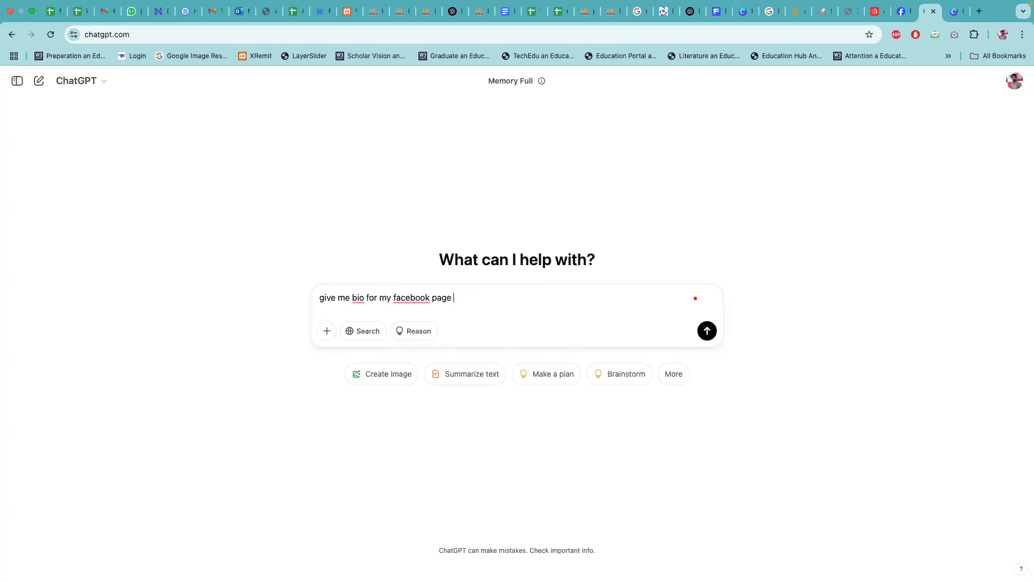
{"action": "type", "text": "my business is real estate"}
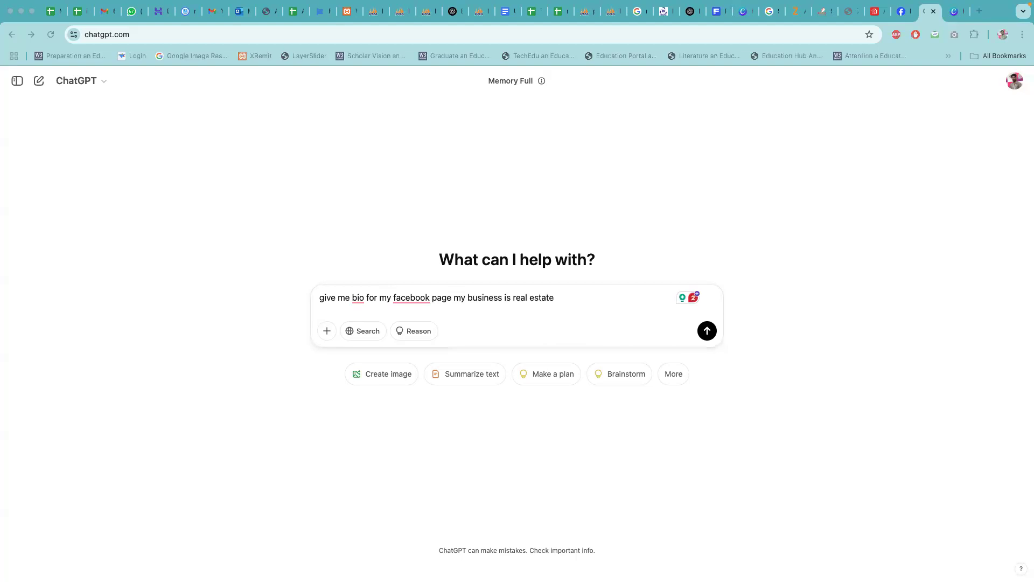
{"action": "left_click", "coordinate": [562, 301]}
{"action": "key", "text": "Return"}
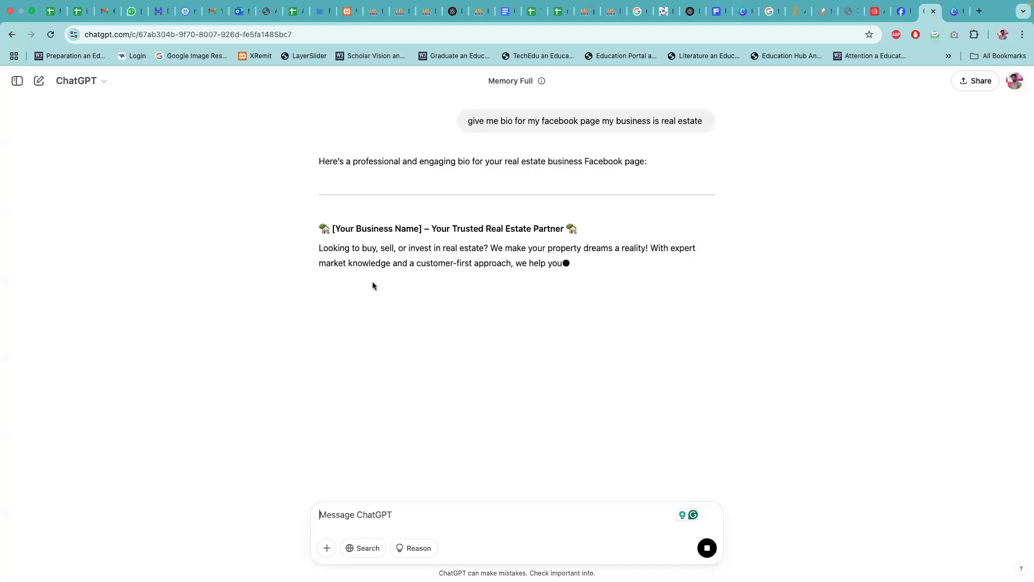
{"action": "triple_click", "coordinate": [355, 260]}
{"action": "key", "text": "super+c"}
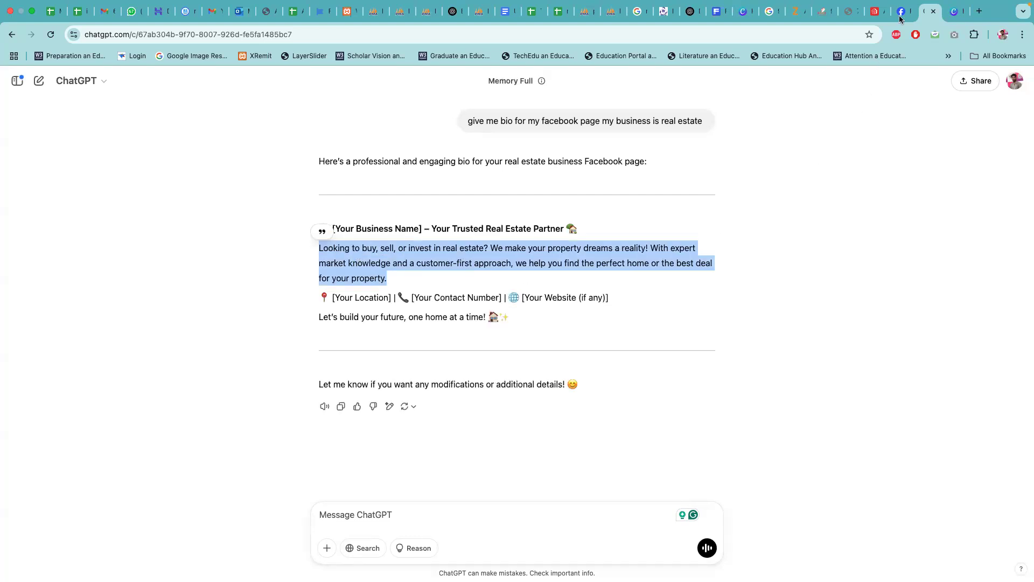
{"action": "key", "text": "ctrl+shift+Tab"}
Paste the ChatGPT bio into the Bio field, trim the blank line, and create the Page.
{"action": "key", "text": "super+v"}
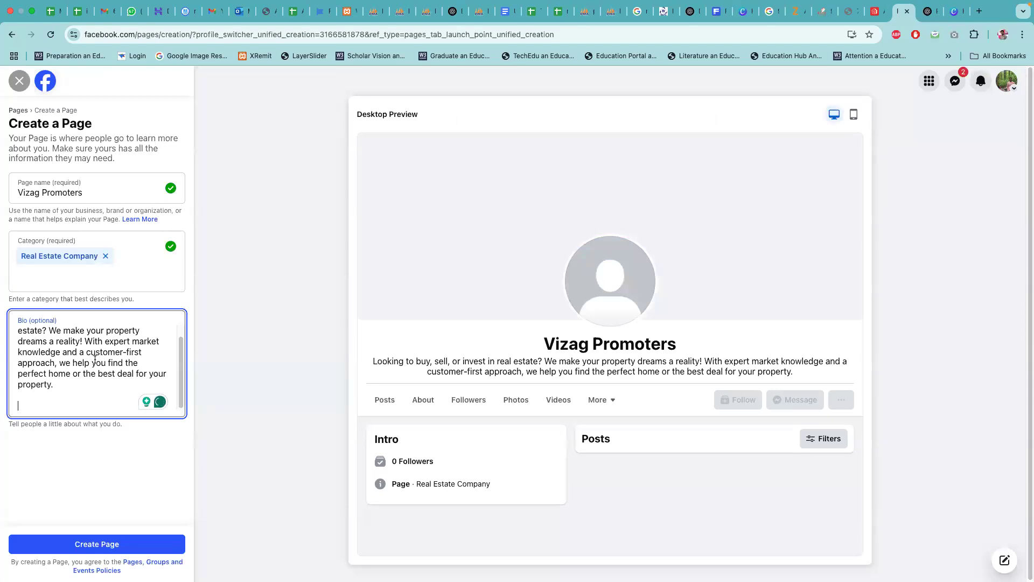
{"action": "key", "text": "BackSpace"}
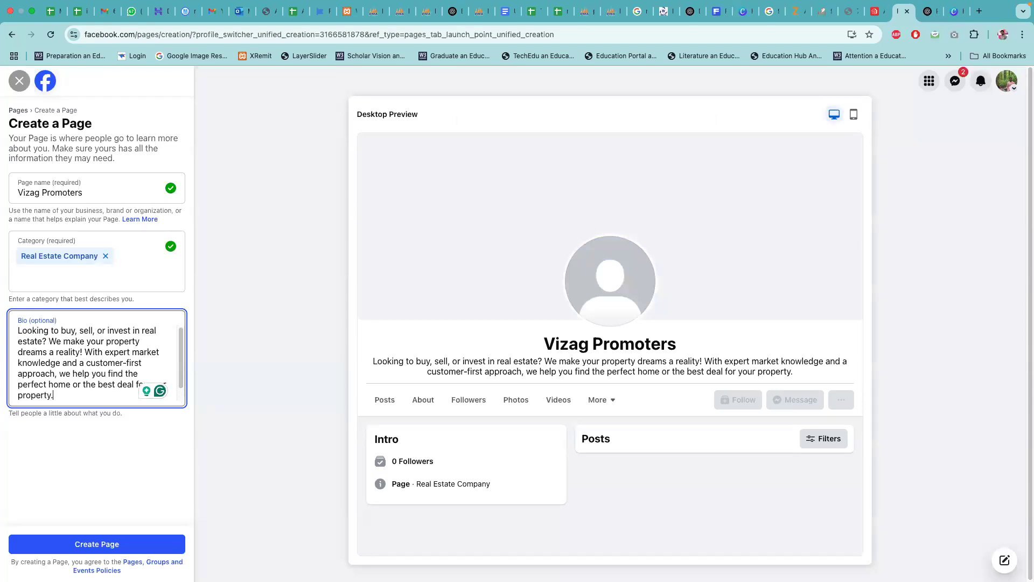
{"action": "left_click", "coordinate": [132, 544]}
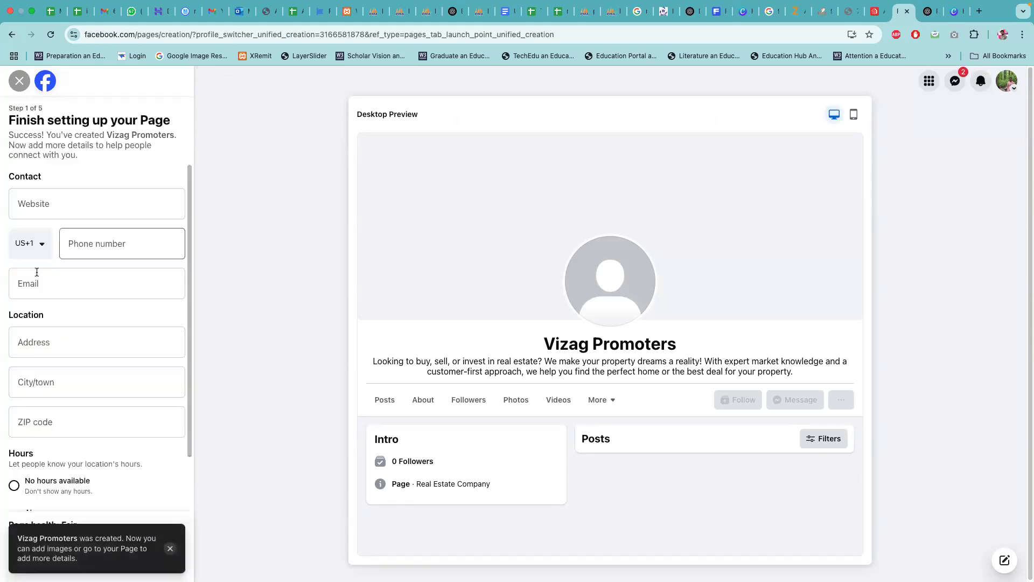
Set the phone country code to India (+91) and enter the business phone number.
{"action": "left_click", "coordinate": [70, 203]}
{"action": "key", "text": "Tab"}
{"action": "key", "text": "Tab"}
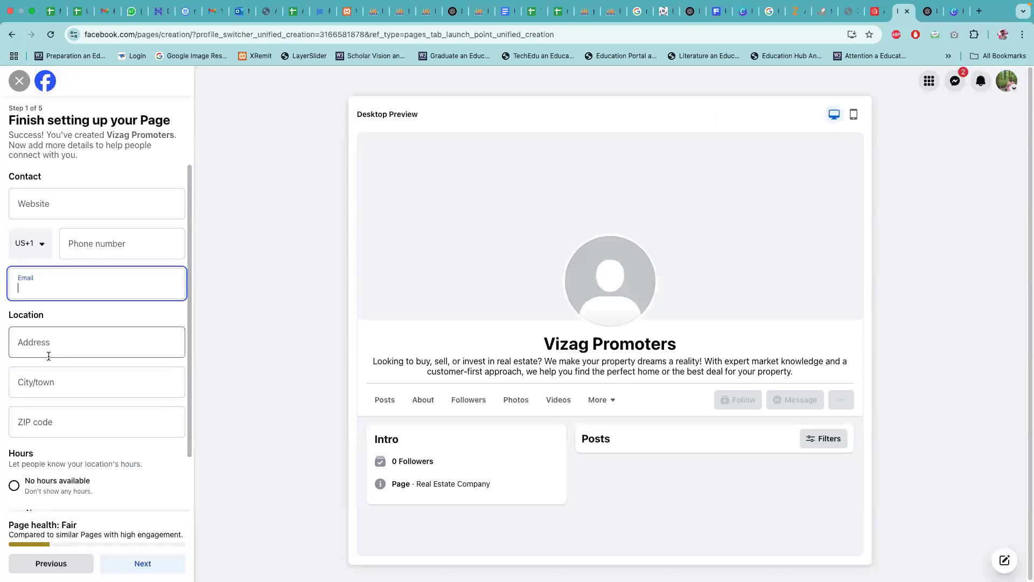
{"action": "scroll", "coordinate": [56, 446], "scroll_direction": "down", "scroll_amount": 2}
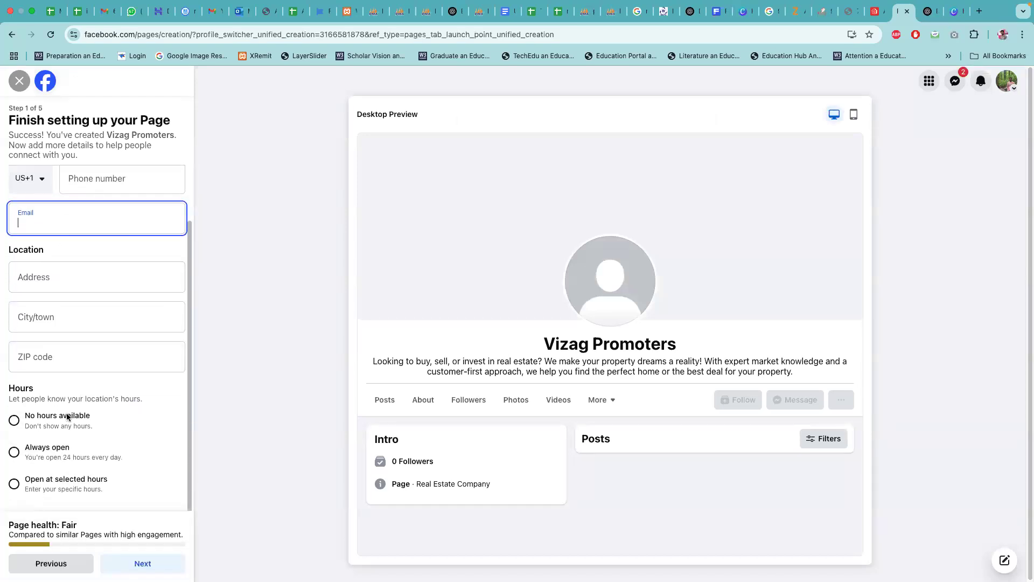
{"action": "scroll", "coordinate": [67, 414], "scroll_direction": "up", "scroll_amount": 2}
{"action": "left_click", "coordinate": [80, 201]}
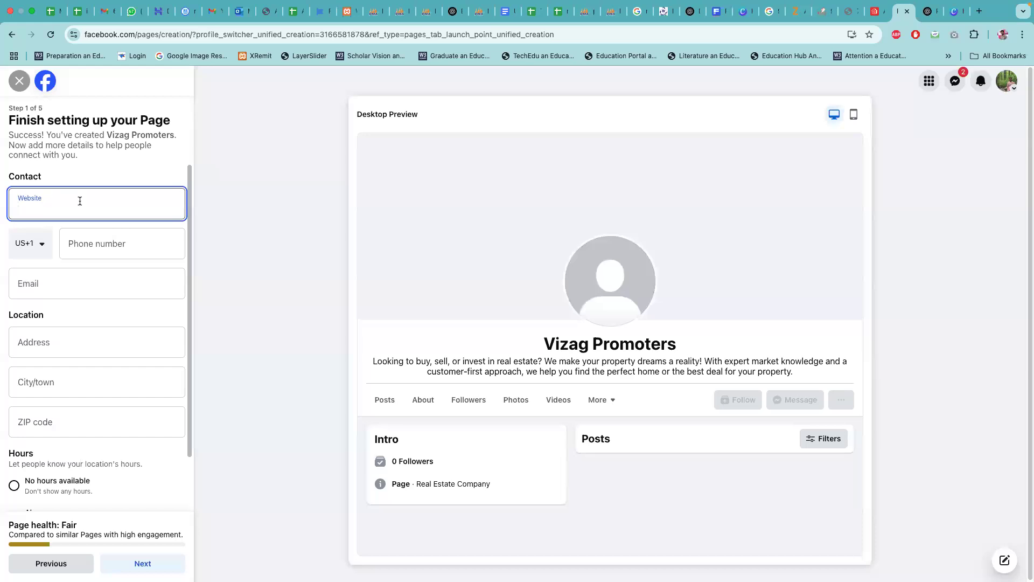
{"action": "left_click", "coordinate": [34, 248]}
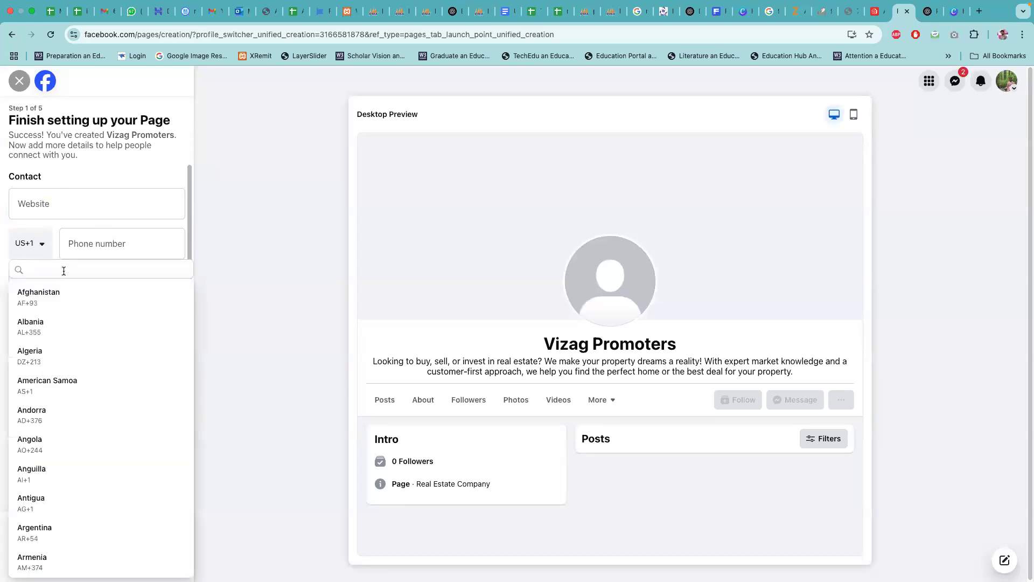
{"action": "type", "text": "indi"}
{"action": "left_click", "coordinate": [80, 295]}
{"action": "left_click", "coordinate": [105, 232]}
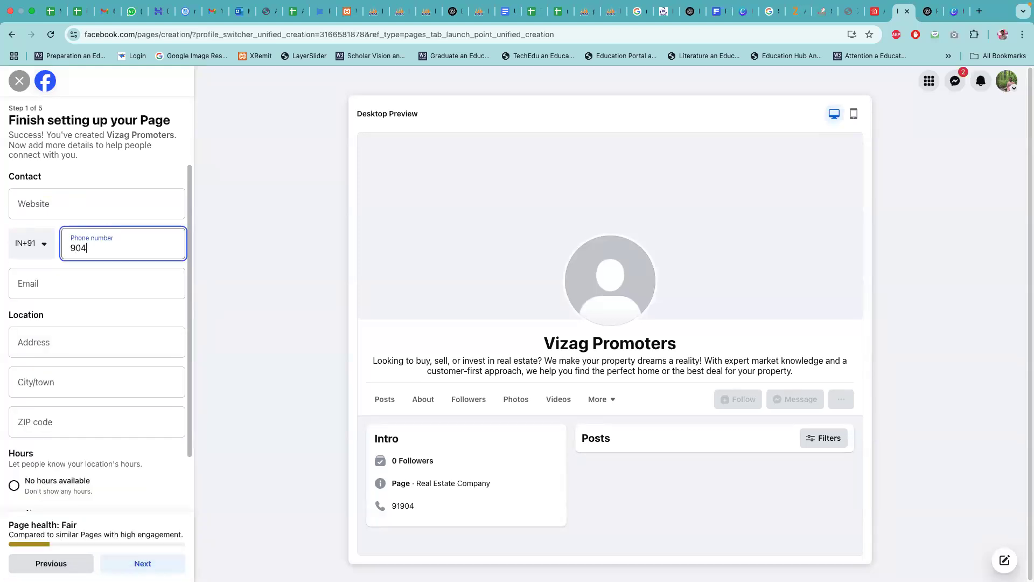
Enter the business e-mail address, replacing a mistyped one.
{"action": "left_click", "coordinate": [112, 290]}
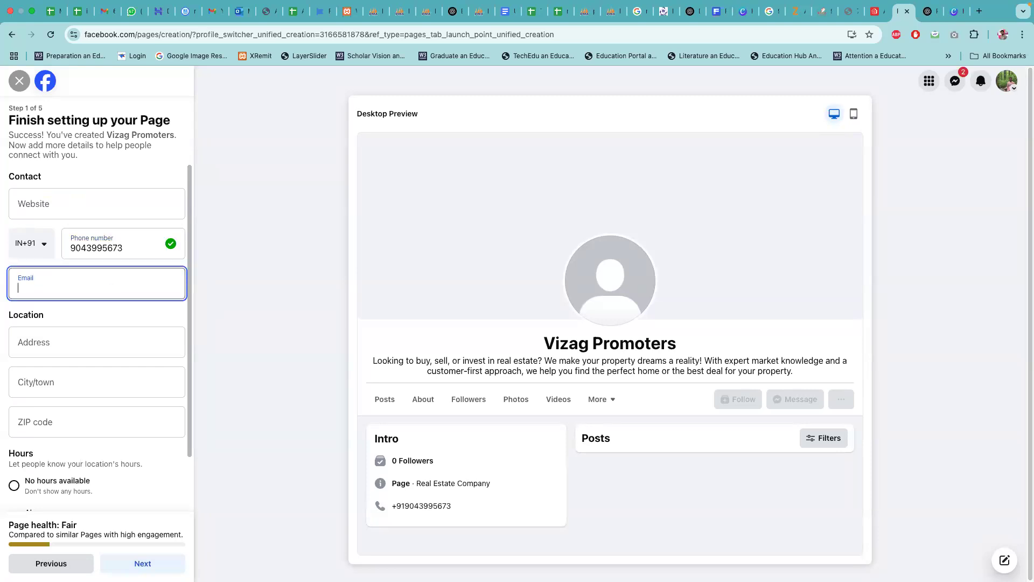
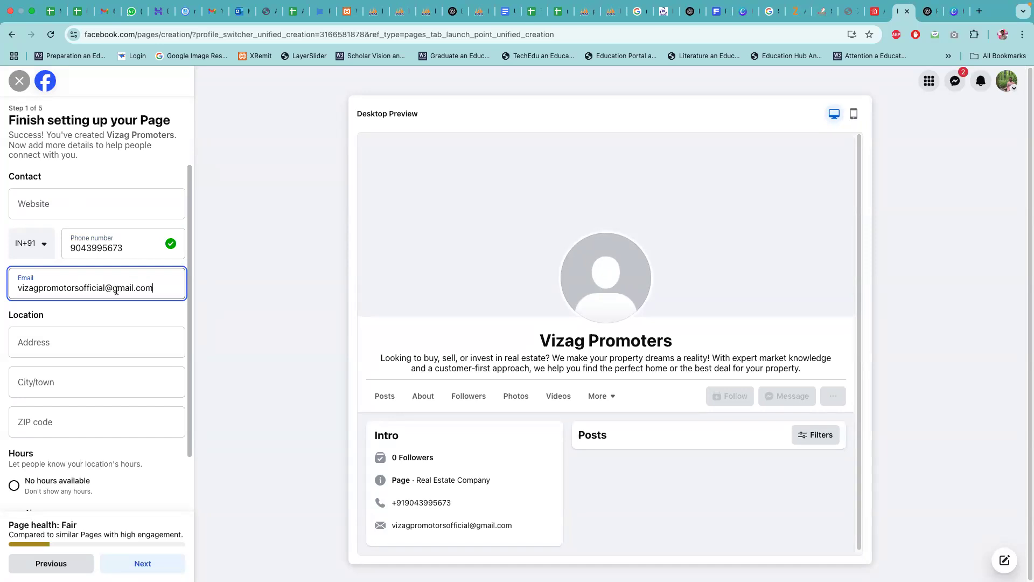
Enter the street address, pick Visakhapatnam as the city, and fill in the ZIP code.
{"action": "left_click", "coordinate": [110, 342]}
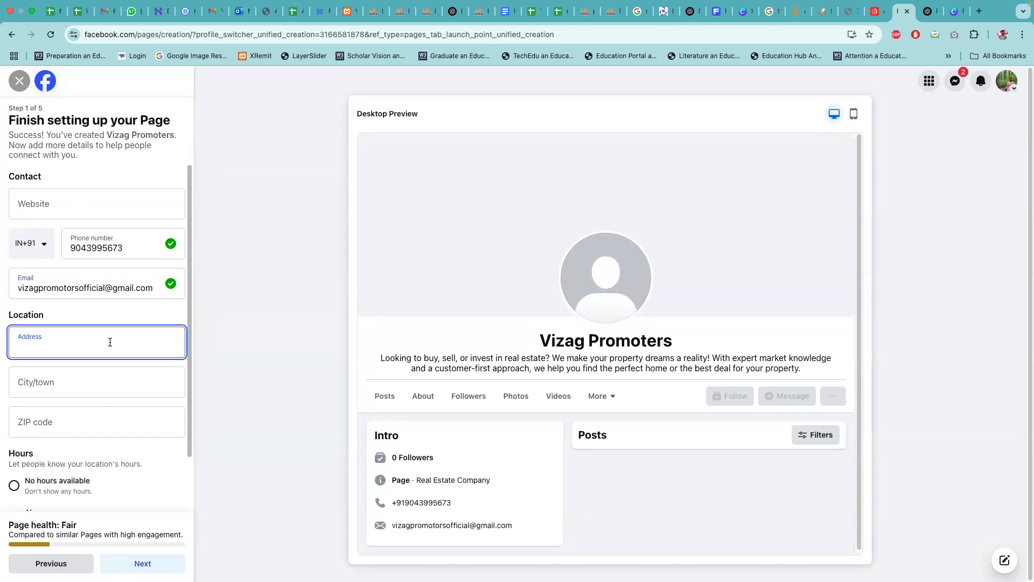
{"action": "type", "text": "8"}
{"action": "key", "text": "BackSpace"}
{"action": "type", "text": "Vuda Colony"}
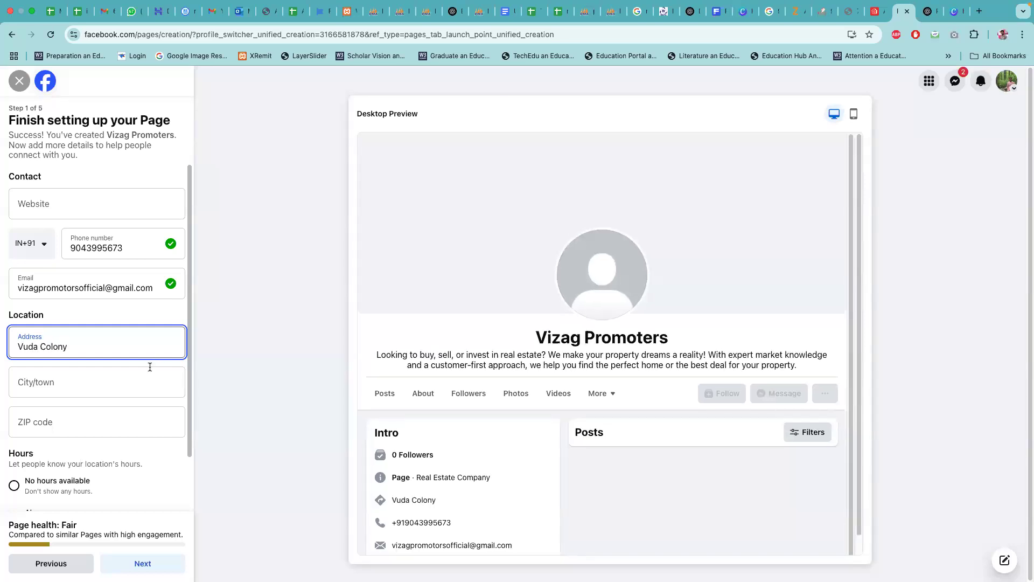
{"action": "type", "text": ", Gopalapatanam"}
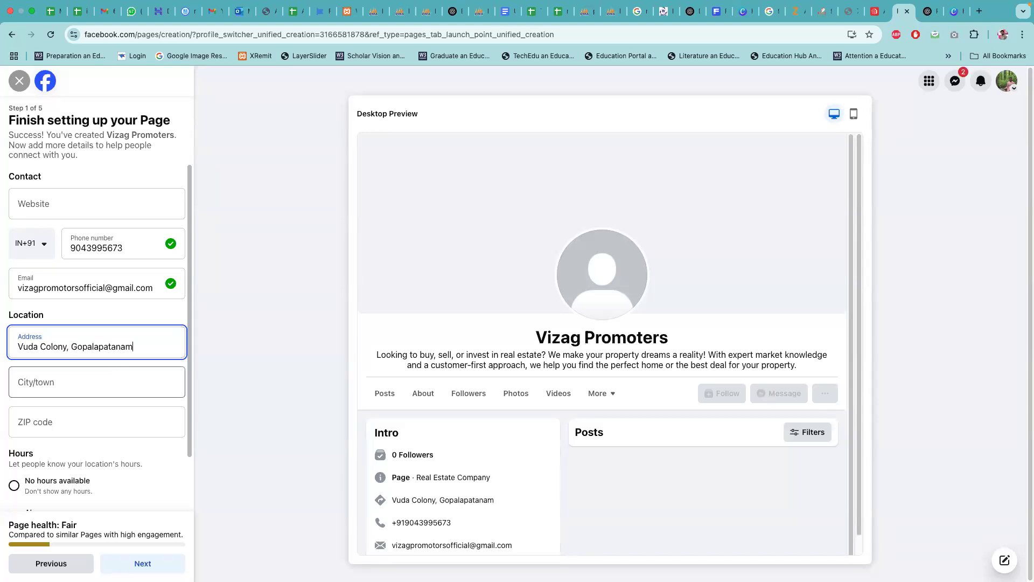
{"action": "left_click", "coordinate": [54, 381]}
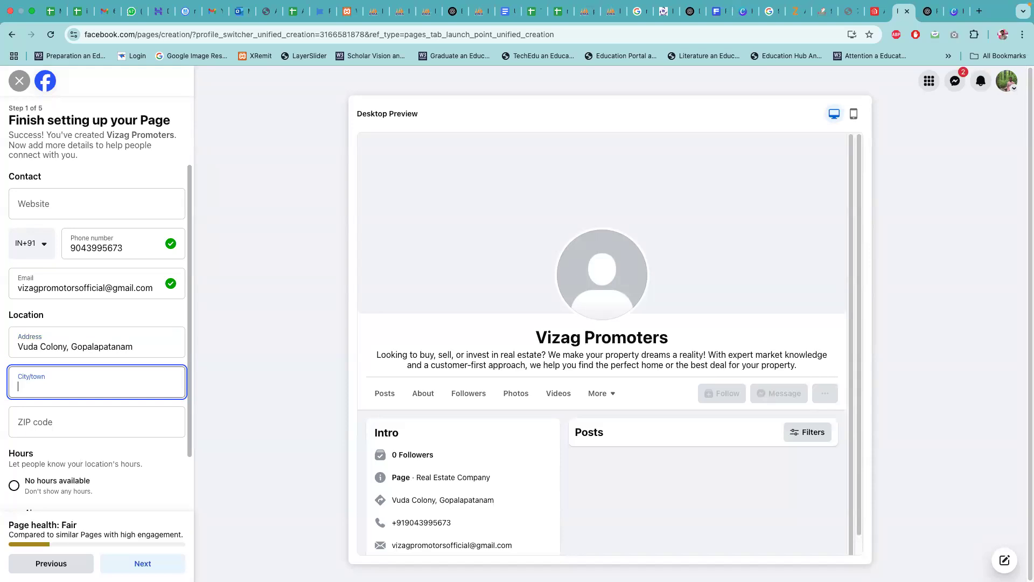
{"action": "type", "text": "Visa"}
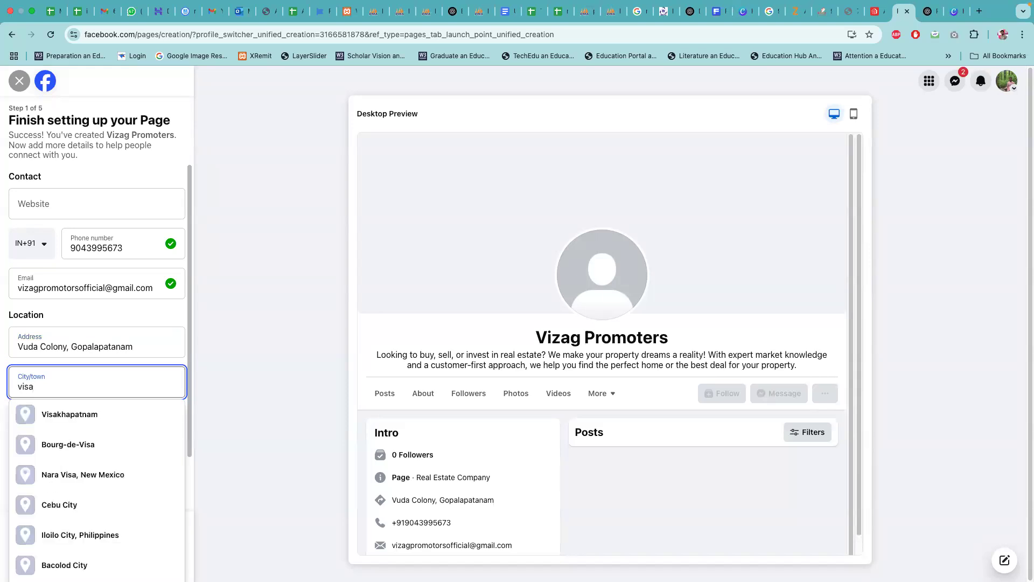
{"action": "left_click", "coordinate": [106, 413]}
{"action": "left_click", "coordinate": [103, 431]}
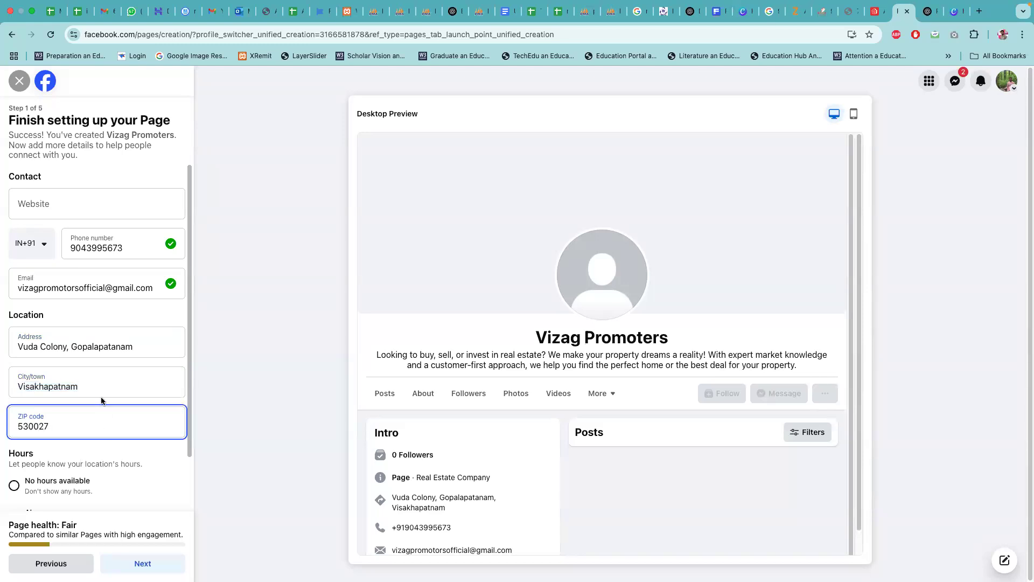
{"action": "scroll", "coordinate": [91, 377], "scroll_direction": "down", "scroll_amount": 2}
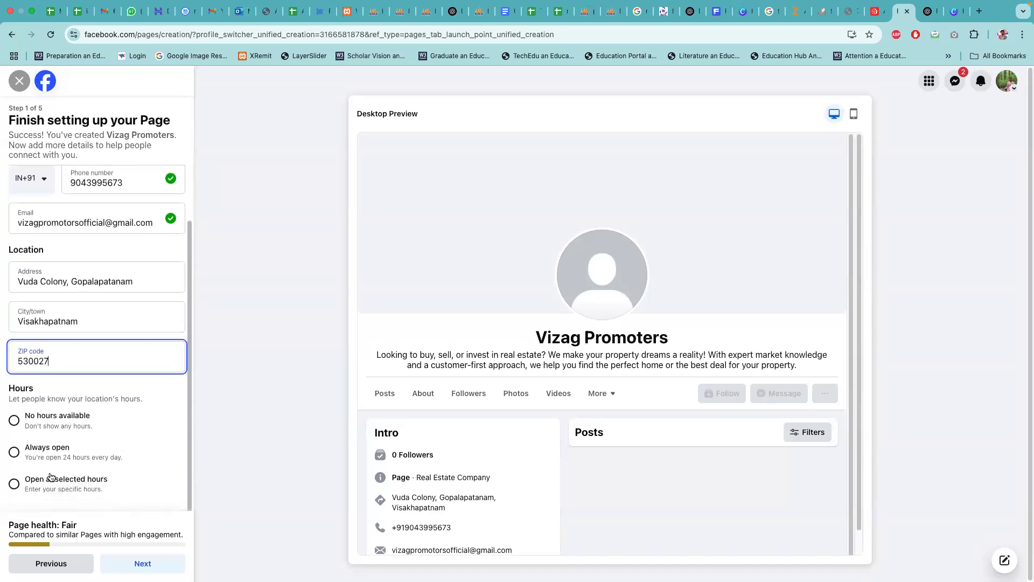
{"action": "left_click", "coordinate": [31, 481]}
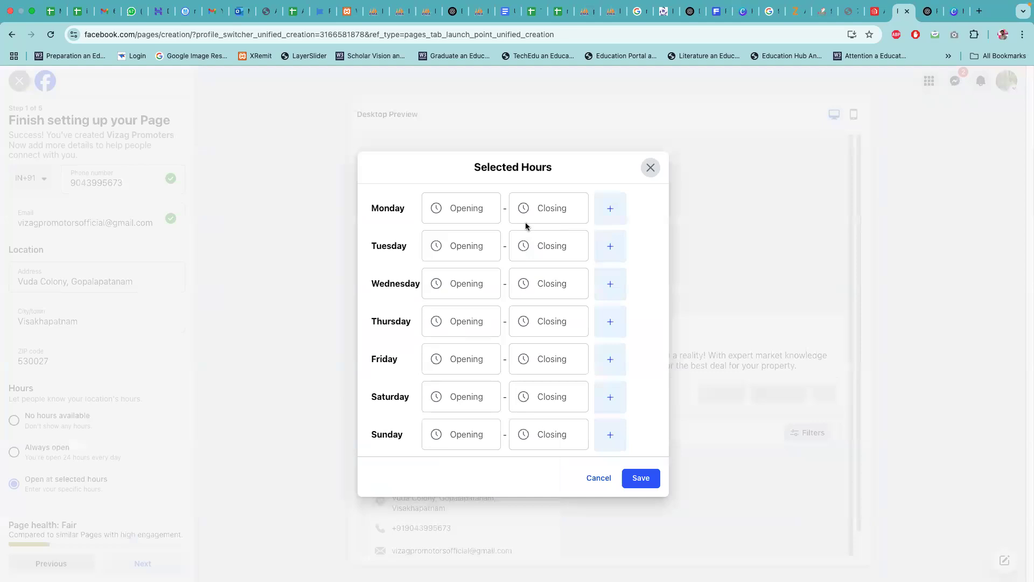
Set Monday and Tuesday to 9:30 AM–6:30 PM, correcting Tuesday's closing time.
{"action": "left_click", "coordinate": [457, 212]}
{"action": "scroll", "coordinate": [459, 392], "scroll_direction": "down", "scroll_amount": 10}
{"action": "scroll", "coordinate": [459, 392], "scroll_direction": "down", "scroll_amount": 4}
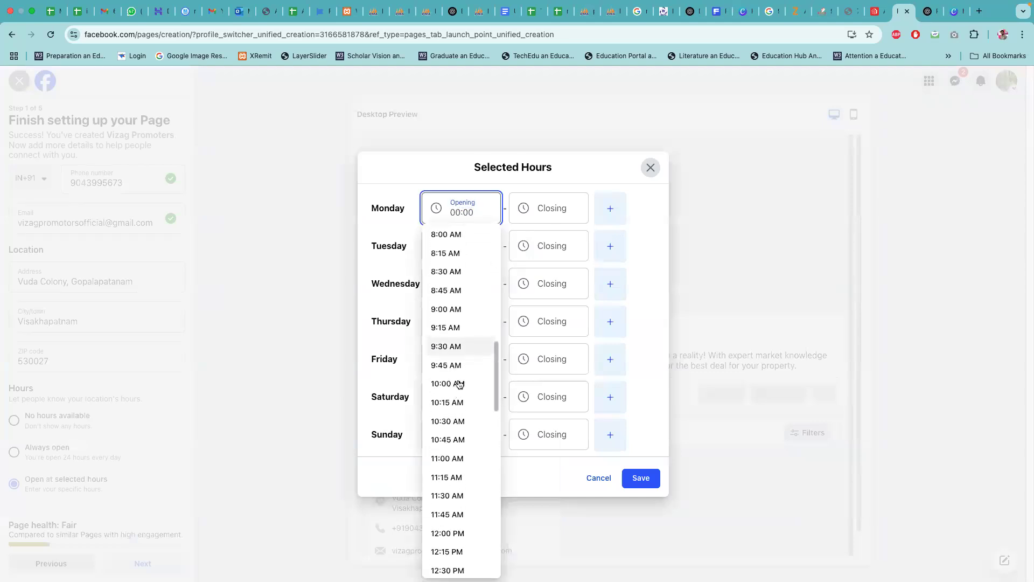
{"action": "left_click", "coordinate": [459, 346]}
{"action": "left_click", "coordinate": [542, 211]}
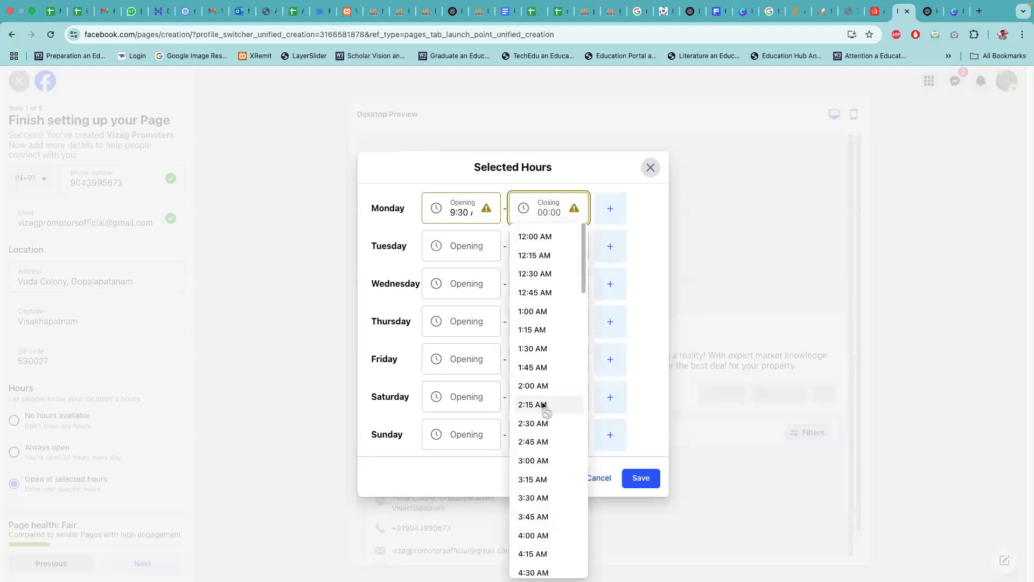
{"action": "scroll", "coordinate": [544, 397], "scroll_direction": "down", "scroll_amount": 14}
{"action": "scroll", "coordinate": [544, 399], "scroll_direction": "down", "scroll_amount": 8}
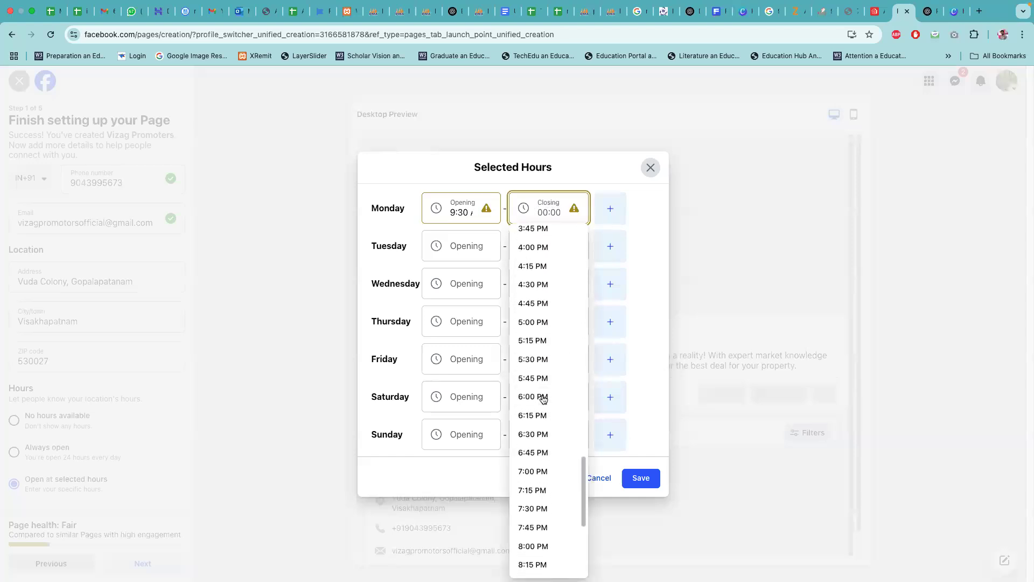
{"action": "left_click", "coordinate": [537, 430]}
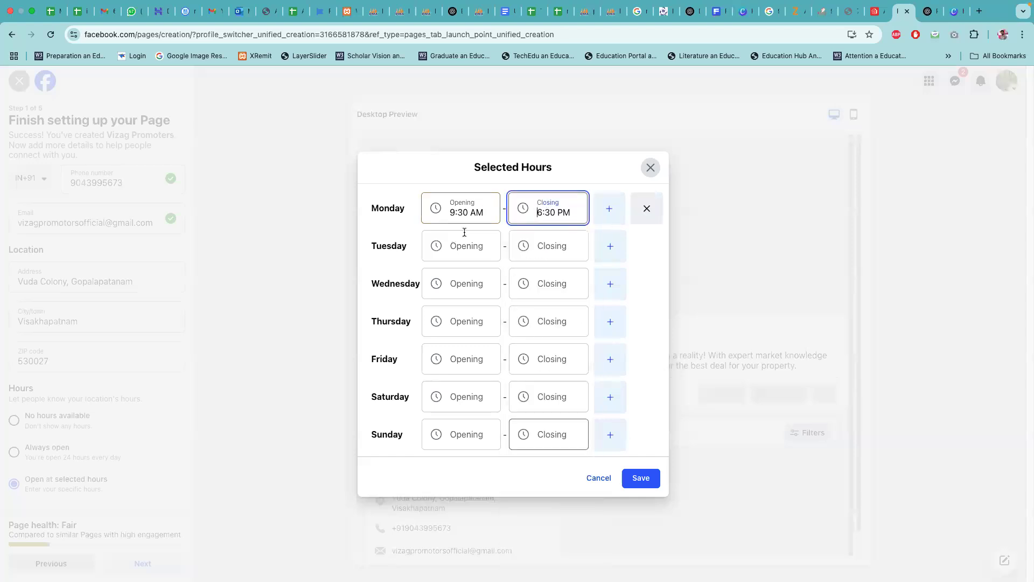
{"action": "left_click", "coordinate": [453, 257]}
{"action": "scroll", "coordinate": [461, 350], "scroll_direction": "down", "scroll_amount": 10}
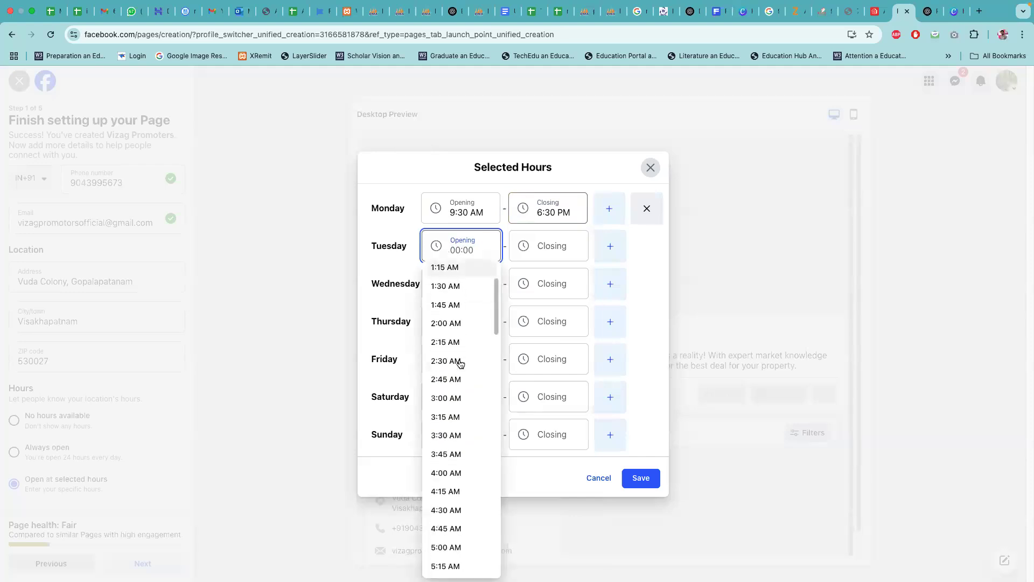
{"action": "left_click", "coordinate": [452, 439]}
{"action": "left_click", "coordinate": [545, 254]}
{"action": "scroll", "coordinate": [533, 391], "scroll_direction": "down", "scroll_amount": 18}
{"action": "scroll", "coordinate": [533, 392], "scroll_direction": "down", "scroll_amount": 10}
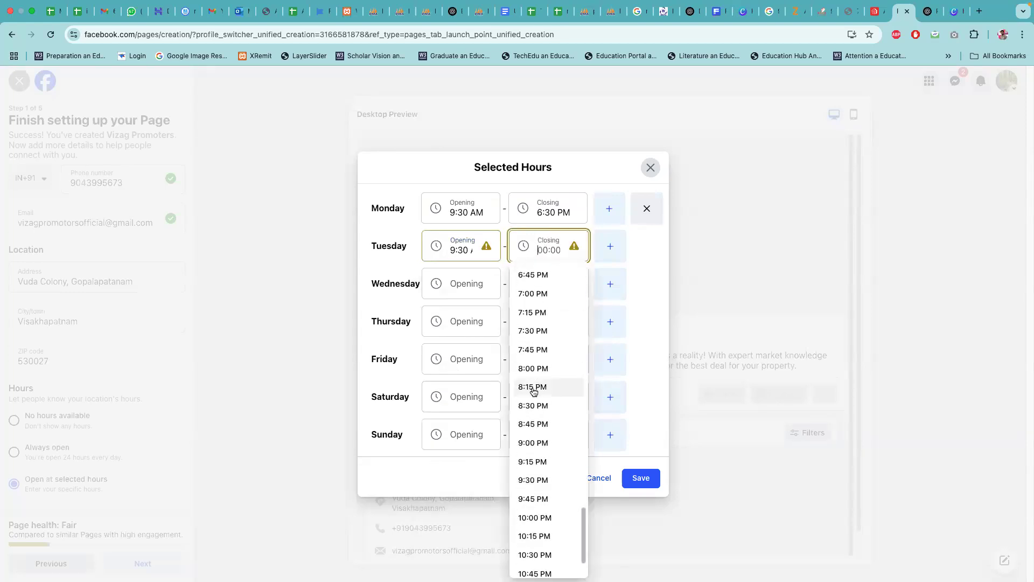
{"action": "left_click", "coordinate": [533, 310]}
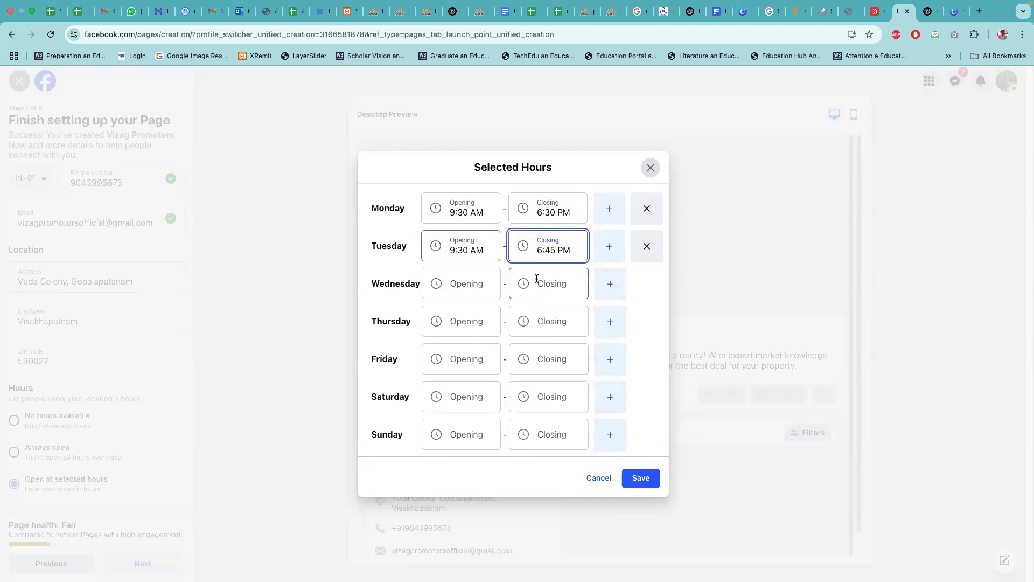
{"action": "left_click", "coordinate": [548, 254]}
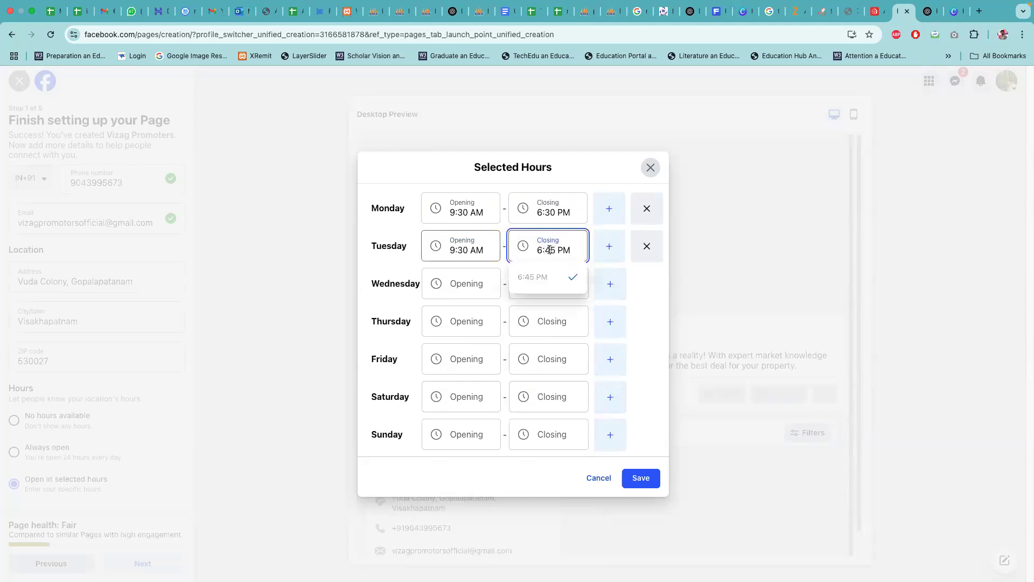
{"action": "type", "text": "30"}
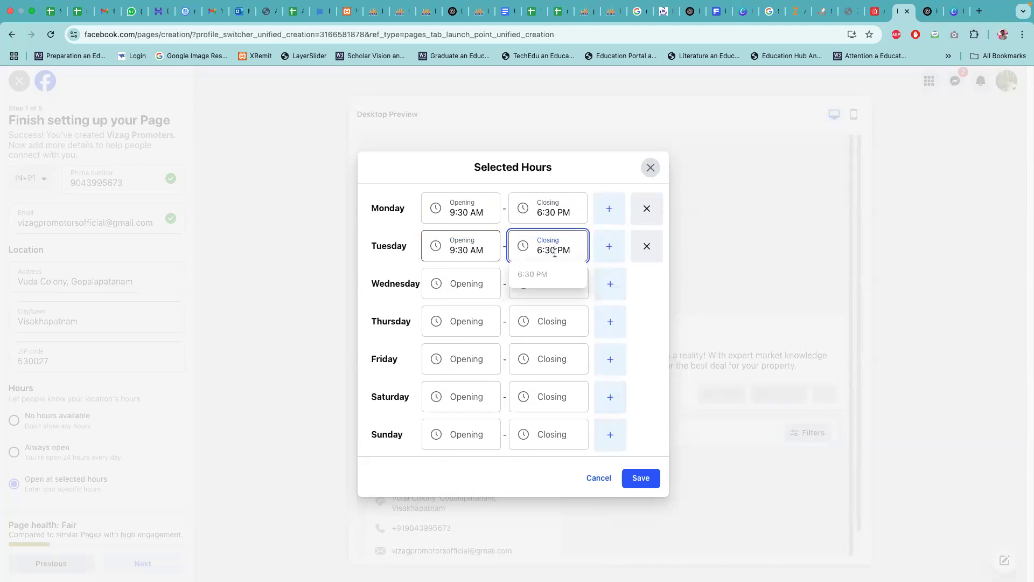
Set Wednesday and Thursday to 9:30 AM–6:30 PM.
{"action": "left_click", "coordinate": [459, 279]}
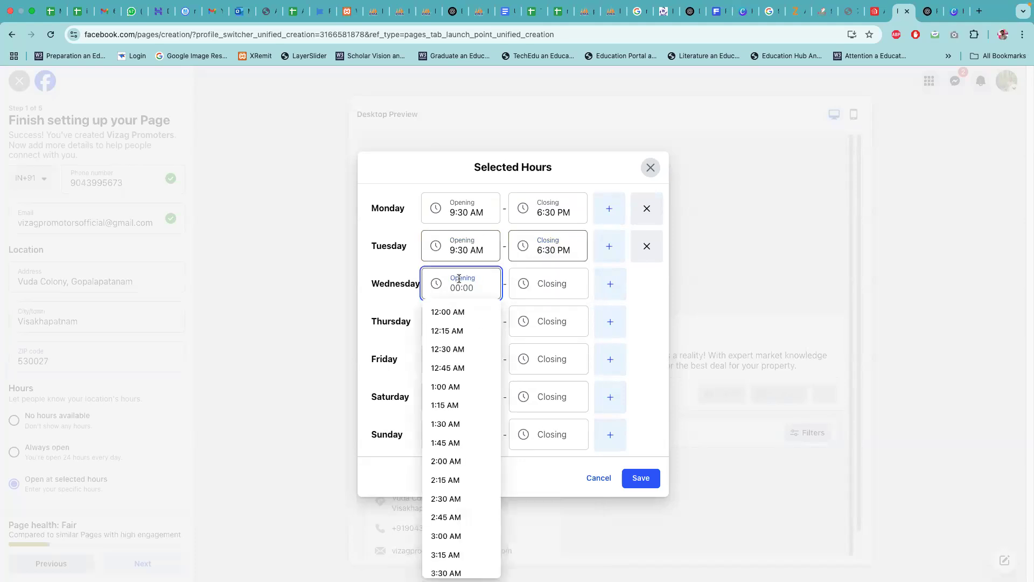
{"action": "type", "text": "9"}
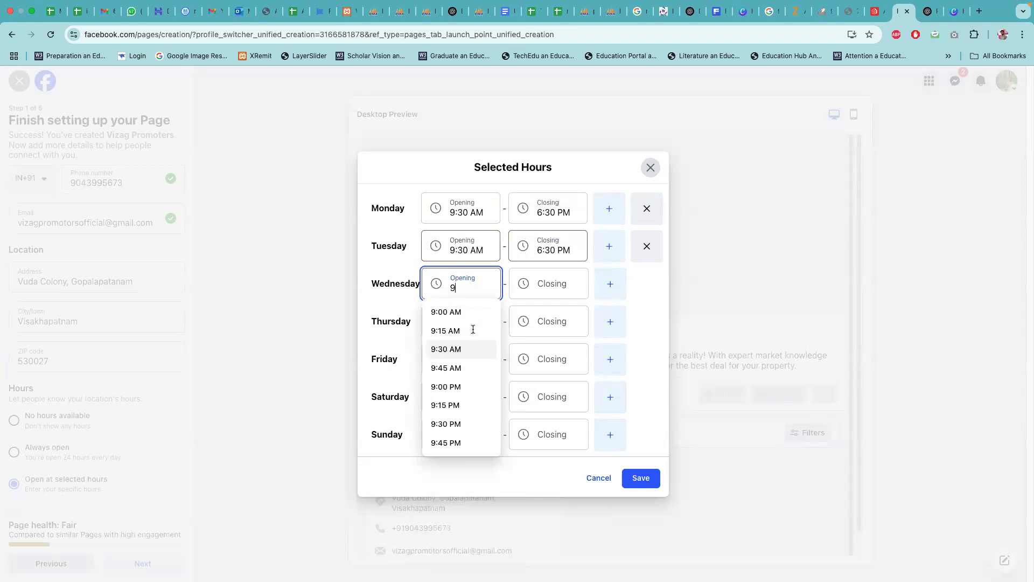
{"action": "left_click", "coordinate": [463, 349]}
{"action": "left_click", "coordinate": [549, 284]}
{"action": "type", "text": "6"}
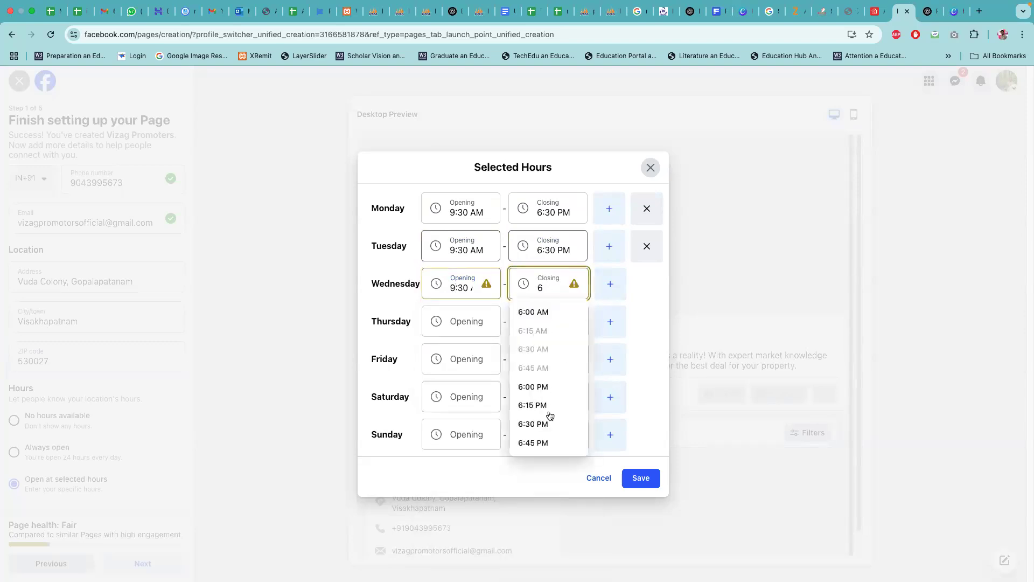
{"action": "left_click", "coordinate": [535, 424]}
{"action": "left_click", "coordinate": [466, 319]}
{"action": "type", "text": "9"}
{"action": "left_click", "coordinate": [461, 386]}
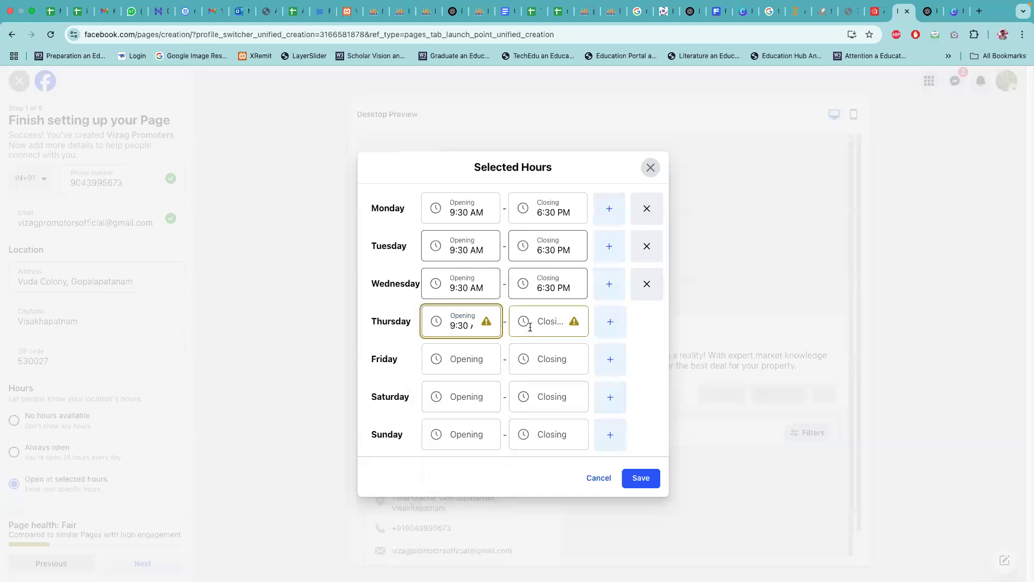
{"action": "left_click", "coordinate": [528, 326]}
{"action": "type", "text": "6"}
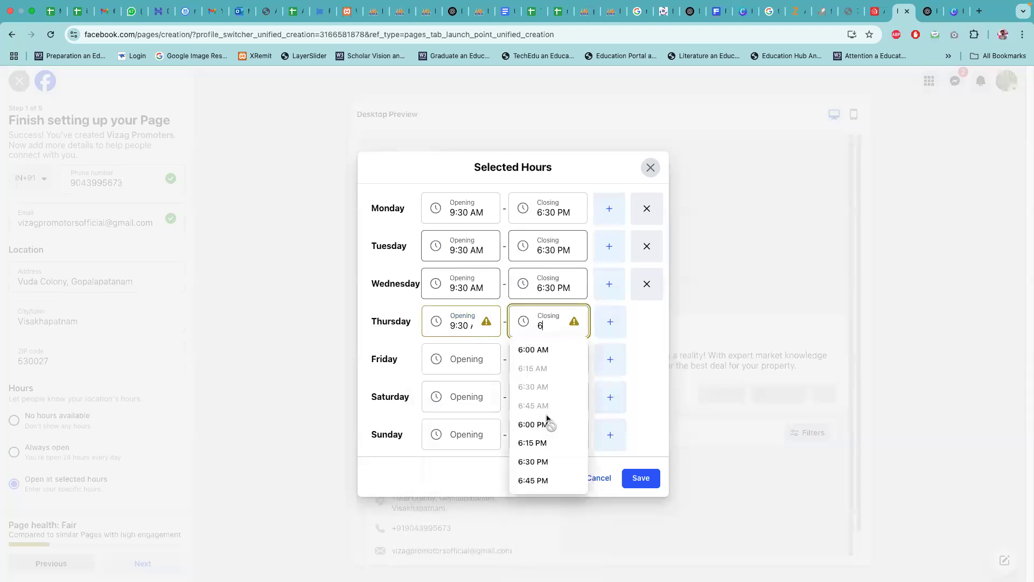
{"action": "left_click", "coordinate": [536, 462]}
Set Friday, Saturday and Sunday to 9:30 AM–6:30 PM and save the weekly hours.
{"action": "left_click", "coordinate": [468, 356]}
{"action": "type", "text": "9"}
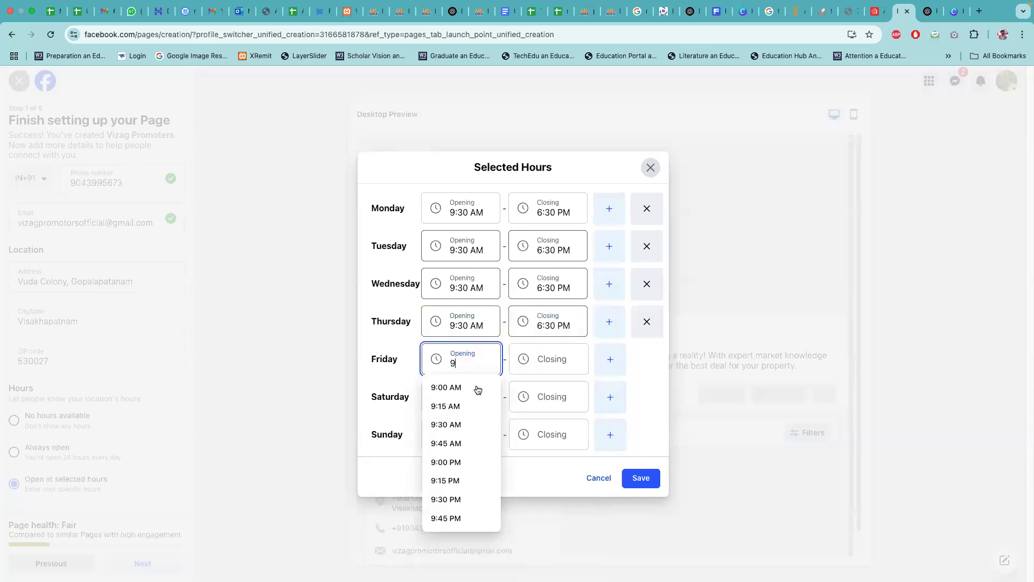
{"action": "left_click", "coordinate": [457, 423]}
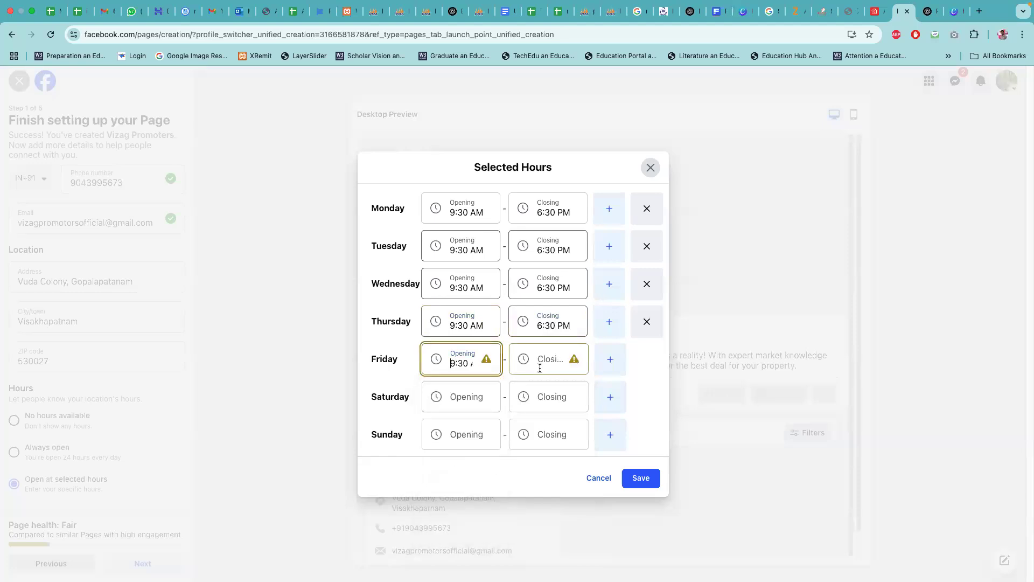
{"action": "left_click", "coordinate": [540, 368]}
{"action": "type", "text": "6"}
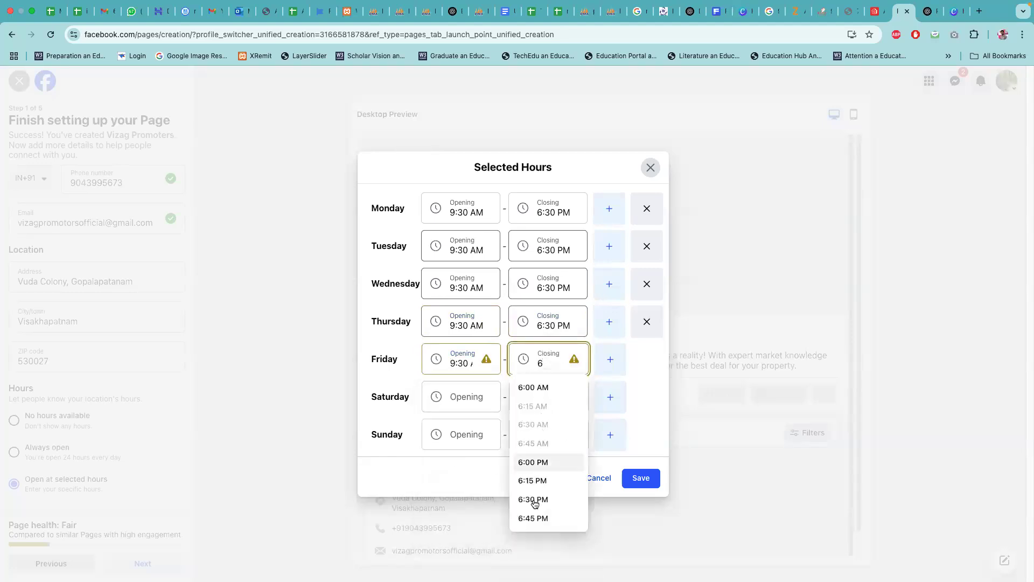
{"action": "key", "text": "Return"}
{"action": "left_click", "coordinate": [458, 399]}
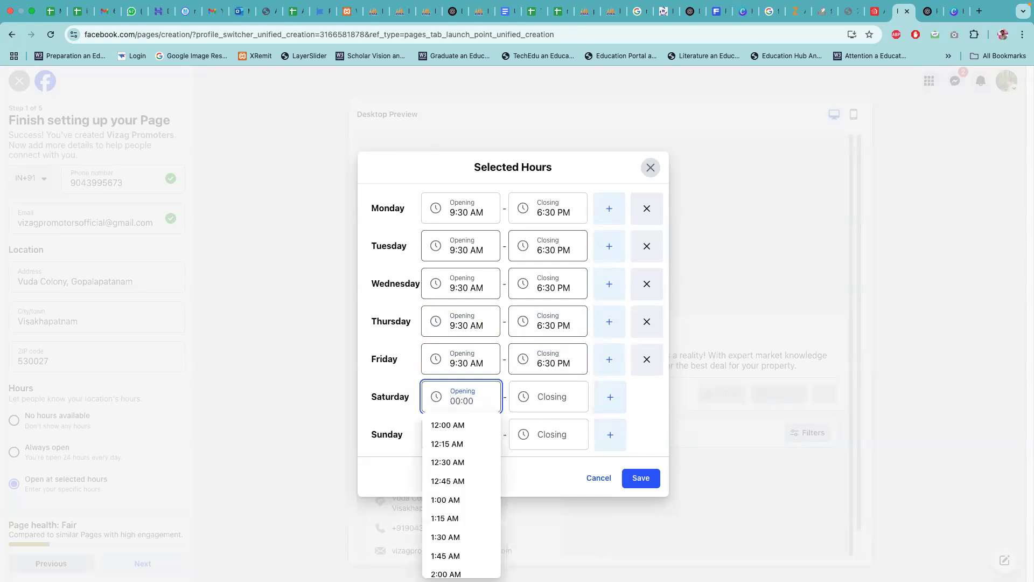
{"action": "type", "text": "9"}
{"action": "left_click", "coordinate": [458, 462]}
{"action": "left_click", "coordinate": [549, 403]}
{"action": "type", "text": "6"}
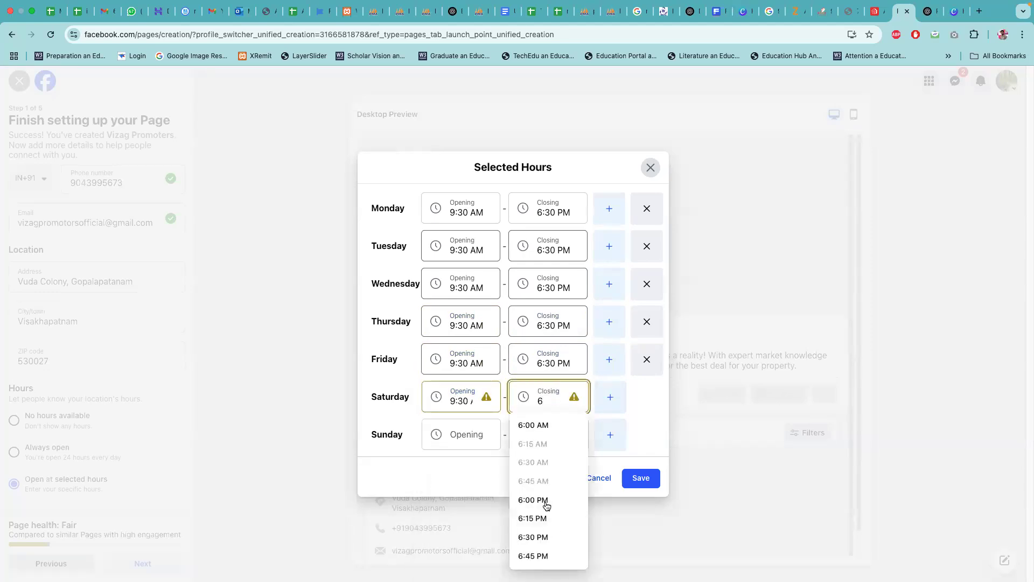
{"action": "key", "text": "Return"}
{"action": "left_click", "coordinate": [470, 438]}
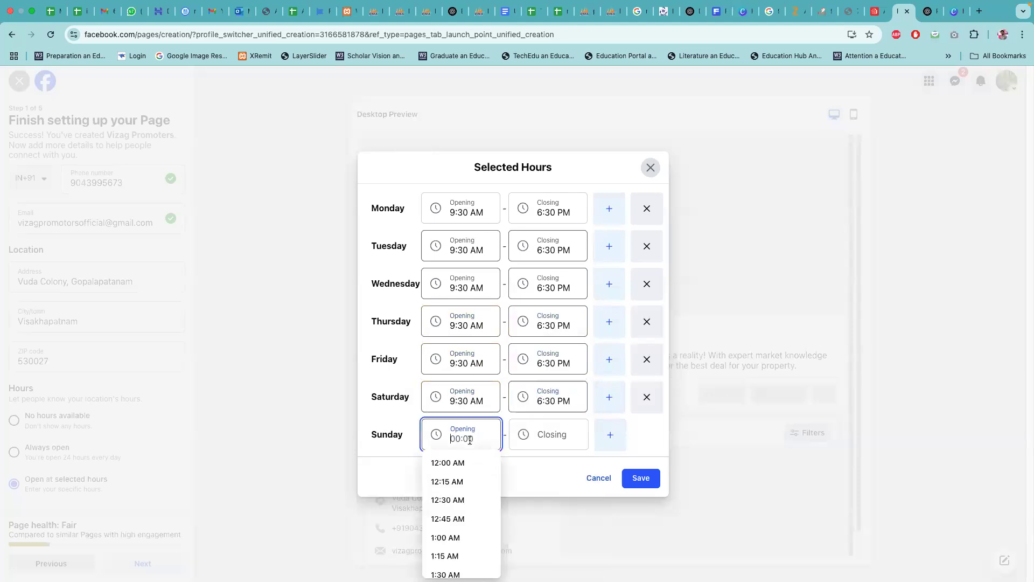
{"action": "type", "text": "9"}
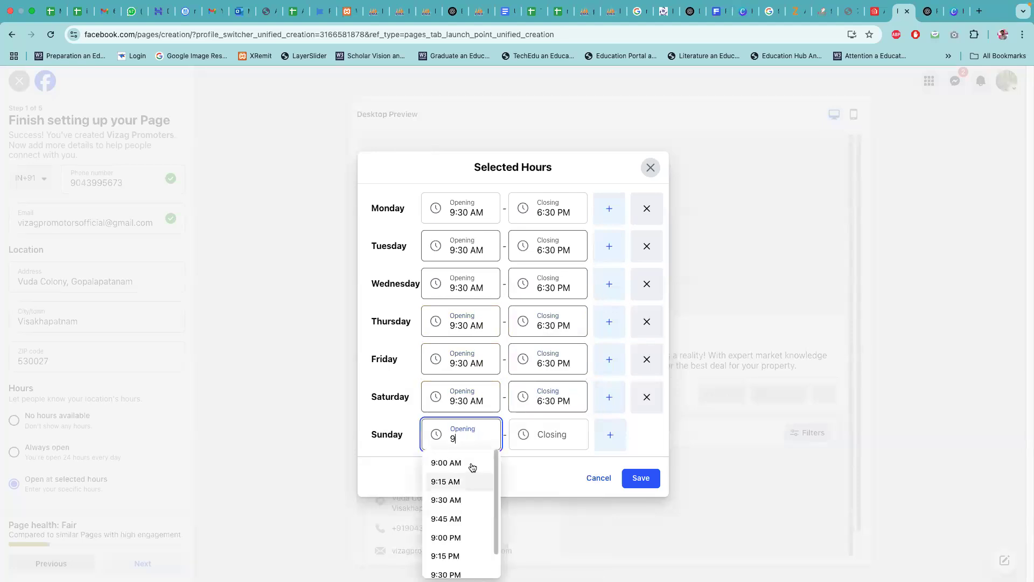
{"action": "left_click", "coordinate": [467, 501]}
{"action": "left_click", "coordinate": [551, 442]}
{"action": "type", "text": "6"}
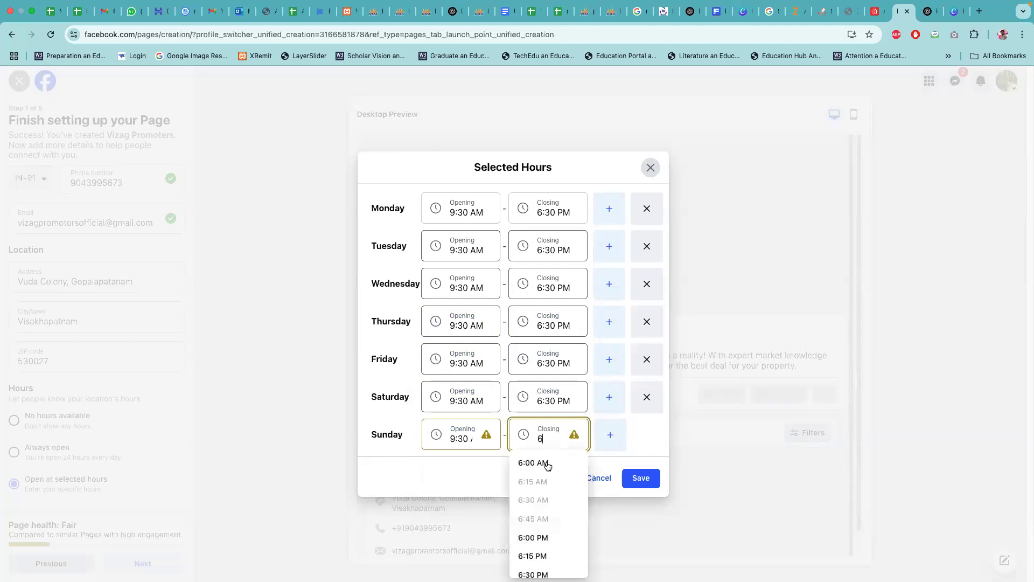
{"action": "left_click", "coordinate": [533, 575]}
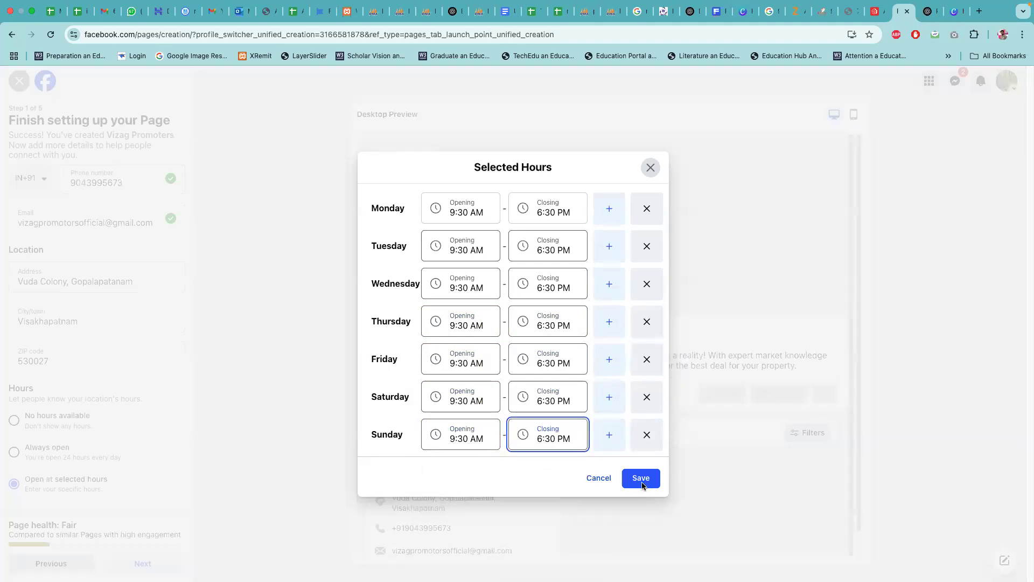
{"action": "left_click", "coordinate": [641, 479]}
Advance the Page setup to step 2 of 5, Customize your Page.
{"action": "left_click", "coordinate": [163, 563]}
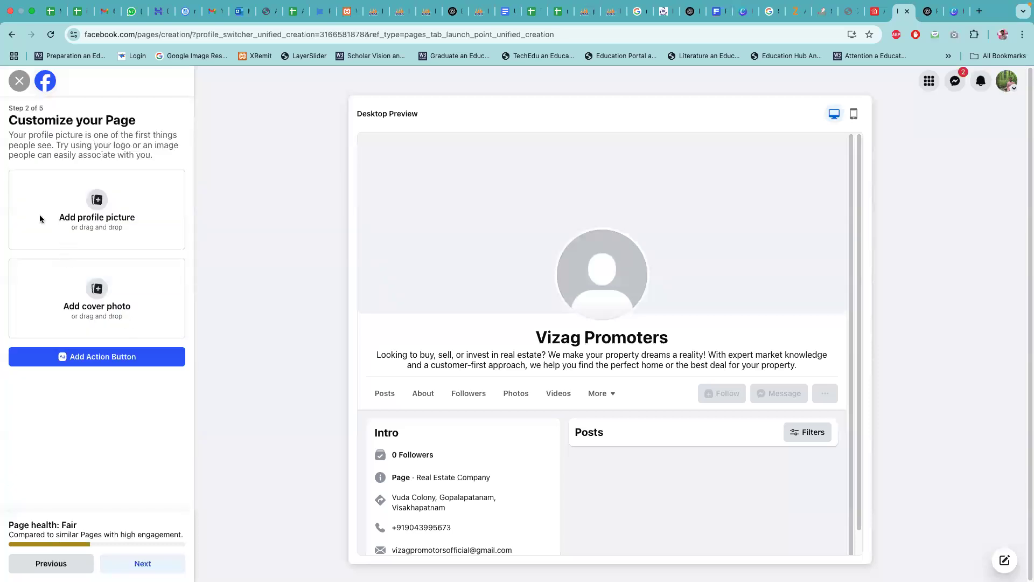
{"action": "mouse_move", "coordinate": [226, 274]}
{"action": "left_mouse_down"}
{"action": "mouse_move", "coordinate": [259, 350]}
{"action": "mouse_move", "coordinate": [28, 313]}
{"action": "left_mouse_up"}
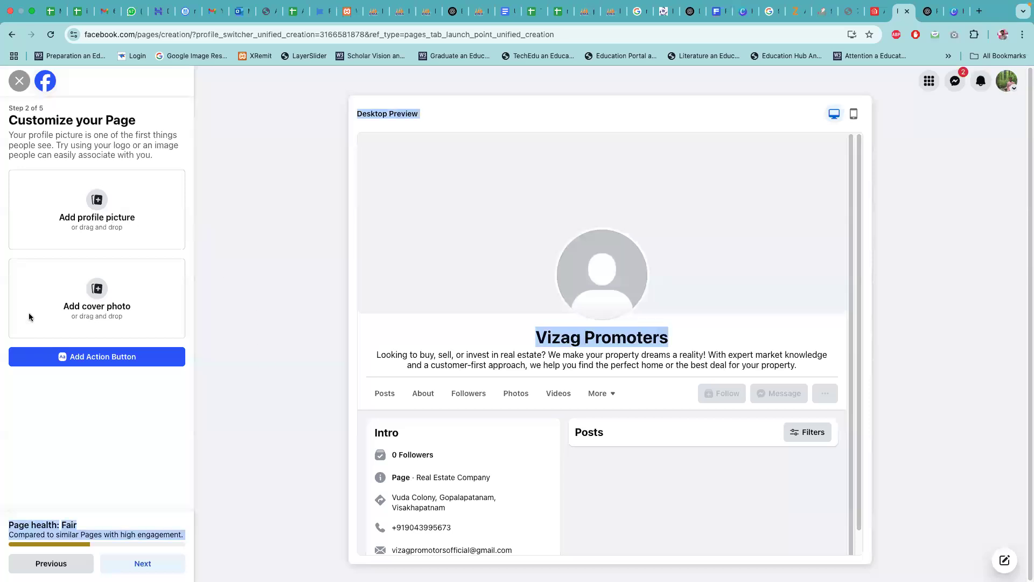
{"action": "left_click", "coordinate": [569, 186]}
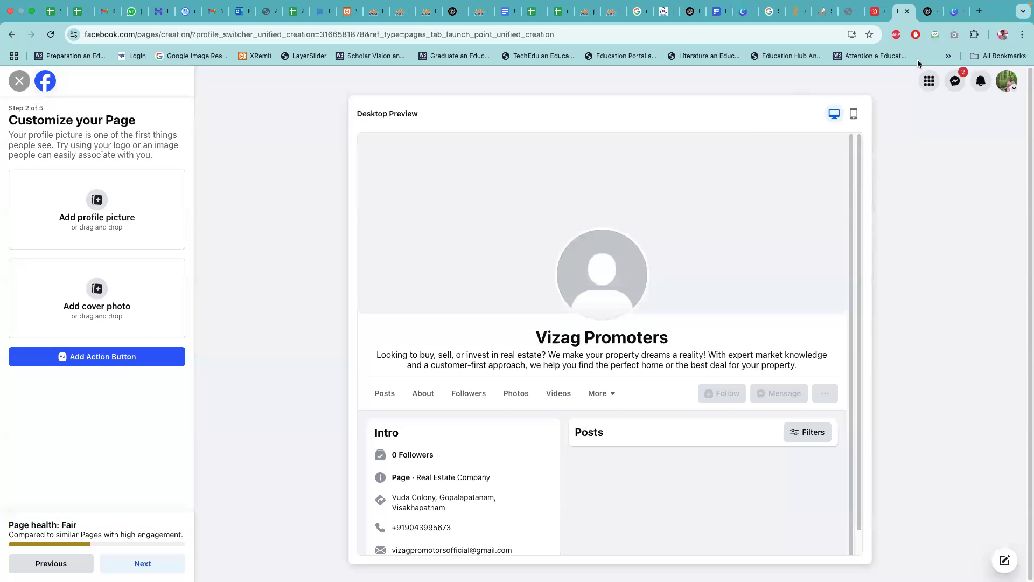
{"action": "left_click", "coordinate": [929, 11]}
Search Canva logo templates for 'real estate' and apply the Black and Red Modern Real Estate Company Logo.
{"action": "left_click", "coordinate": [954, 11]}
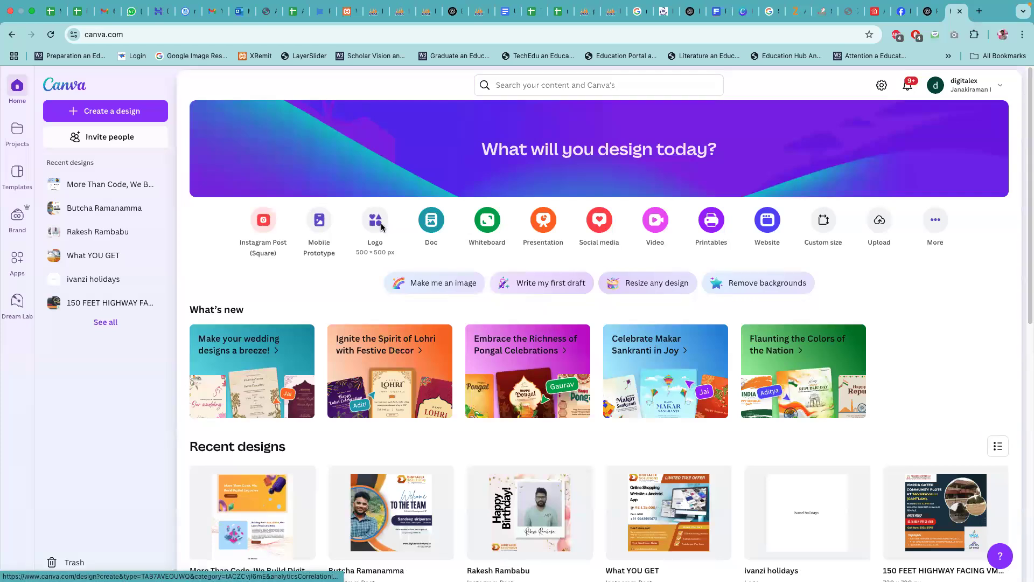
{"action": "left_click", "coordinate": [544, 255]}
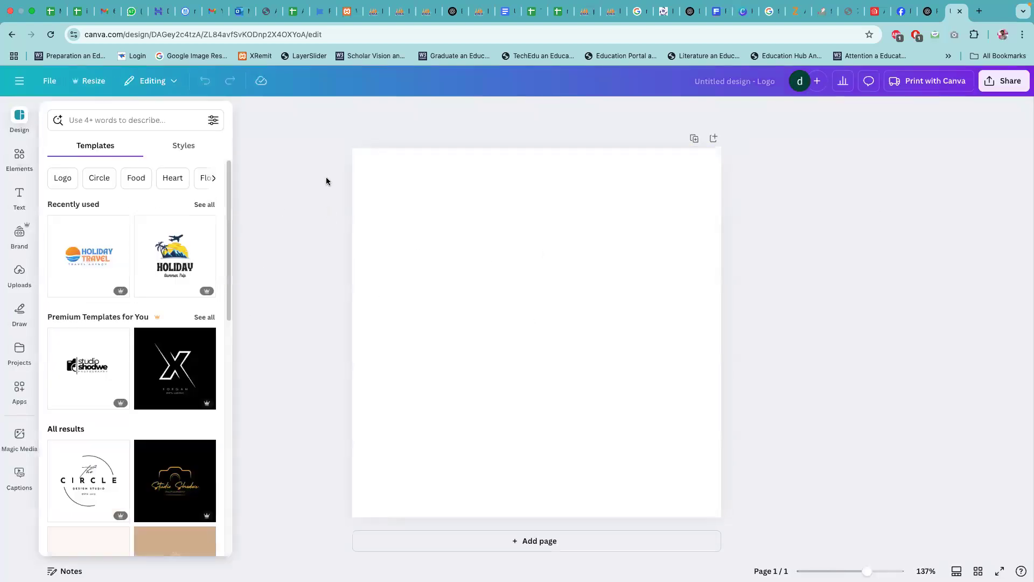
{"action": "left_click", "coordinate": [155, 117]}
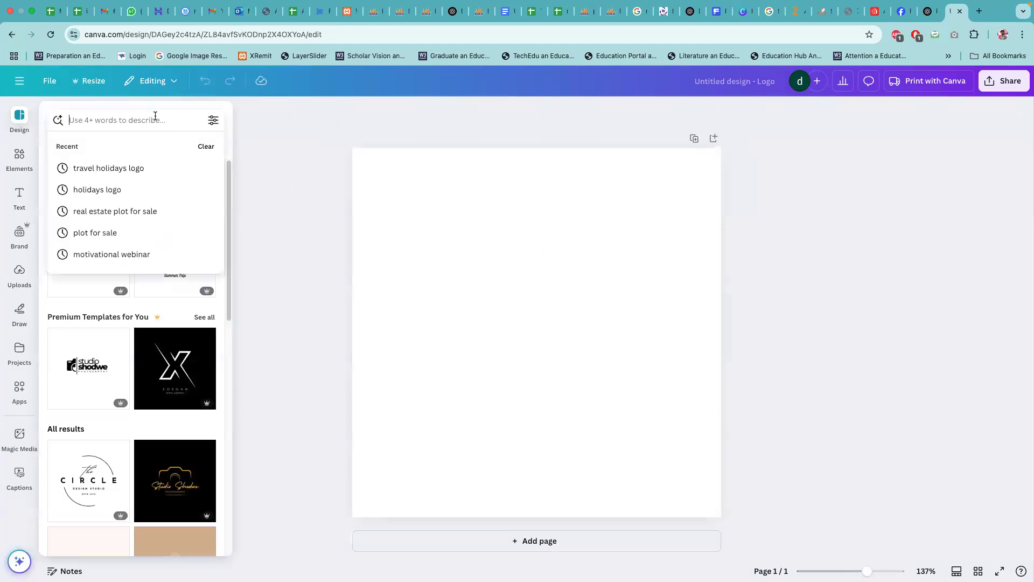
{"action": "type", "text": "real"}
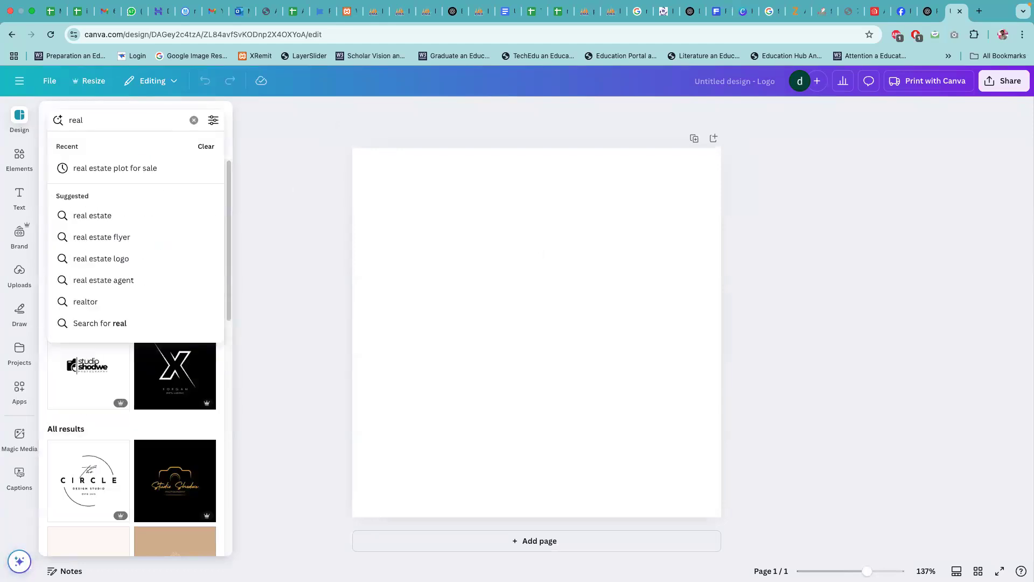
{"action": "type", "text": " e"}
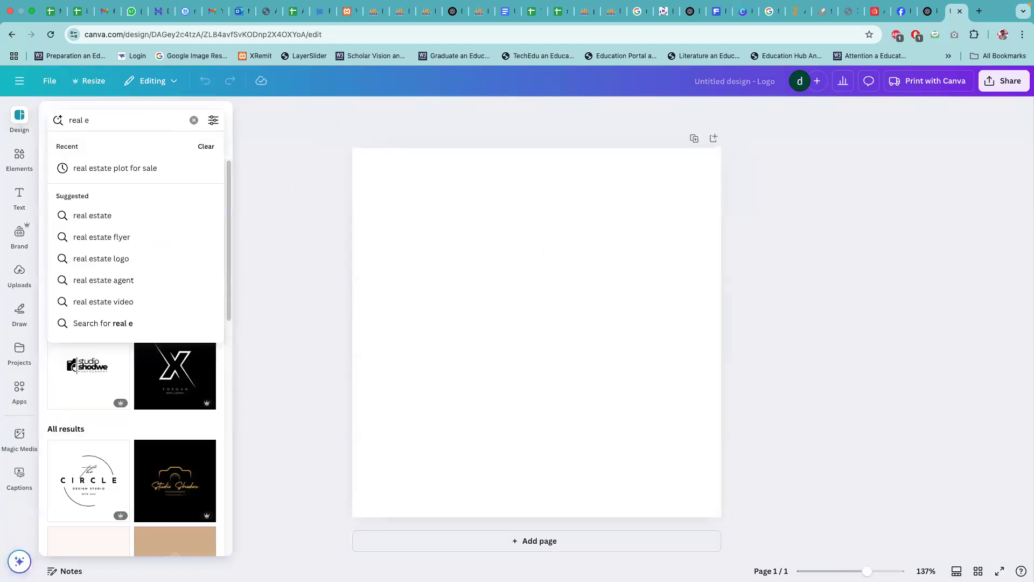
{"action": "left_click", "coordinate": [134, 257]}
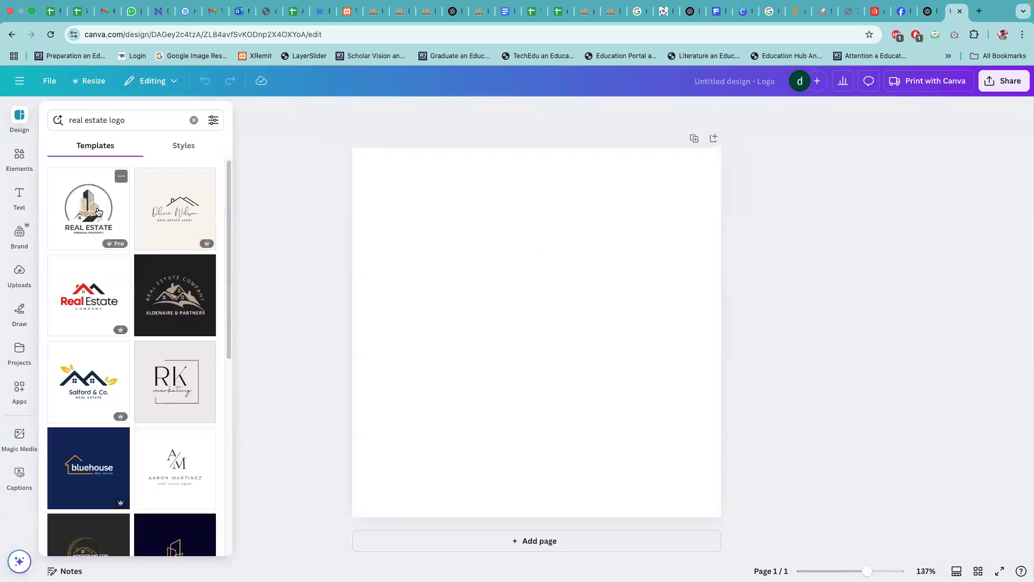
{"action": "left_click", "coordinate": [93, 298]}
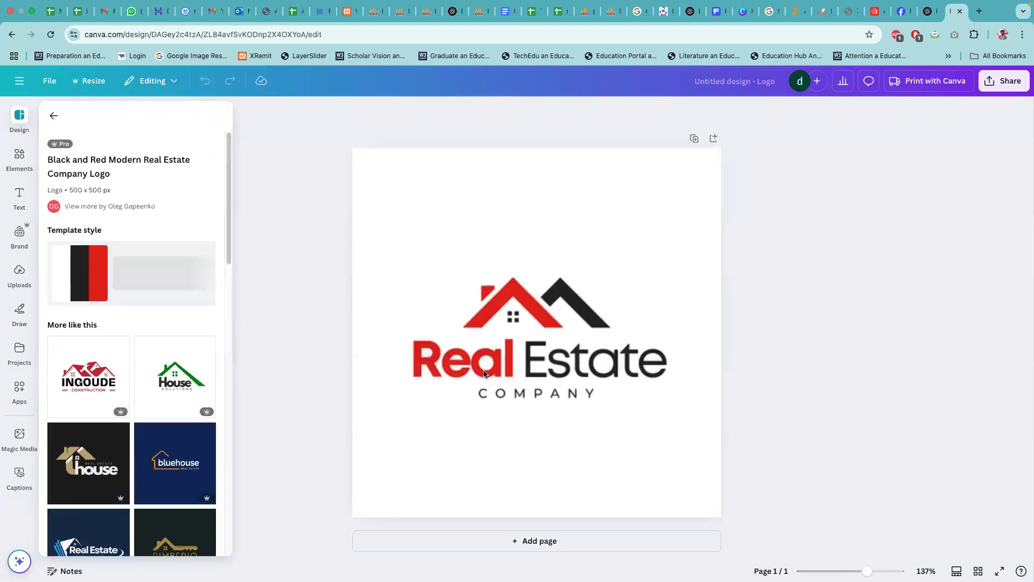
Replace the logo words Real and Estate with Vizag and Promotors.
{"action": "left_click", "coordinate": [468, 368]}
{"action": "double_click", "coordinate": [467, 367]}
{"action": "type", "text": "V"}
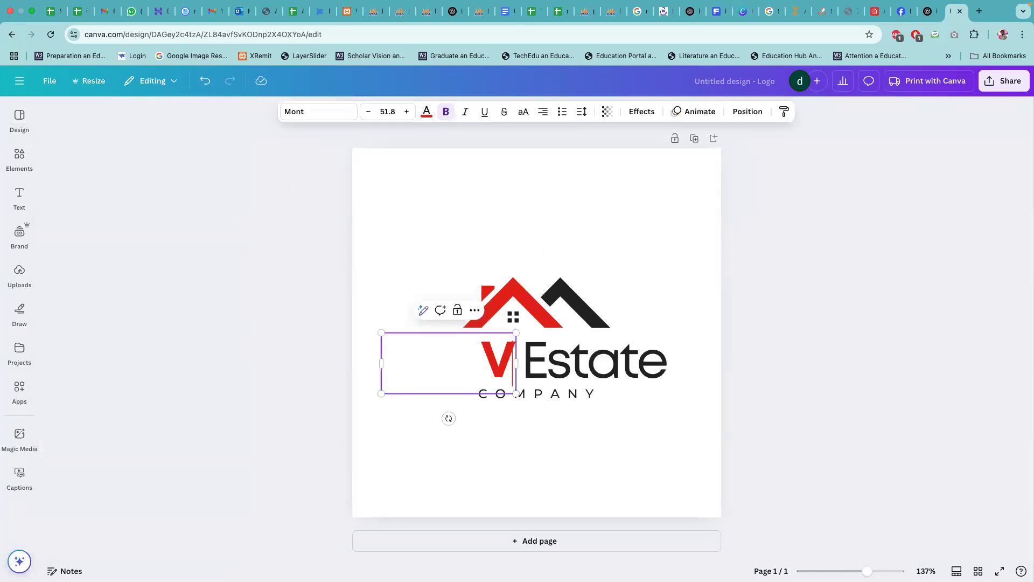
{"action": "type", "text": "izag"}
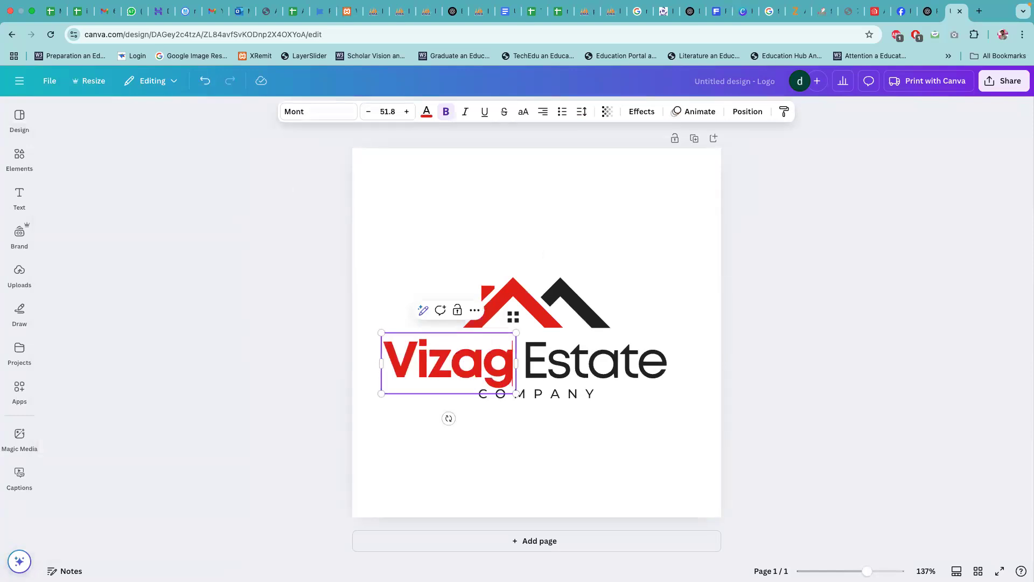
{"action": "left_click", "coordinate": [545, 359]}
{"action": "double_click", "coordinate": [545, 359]}
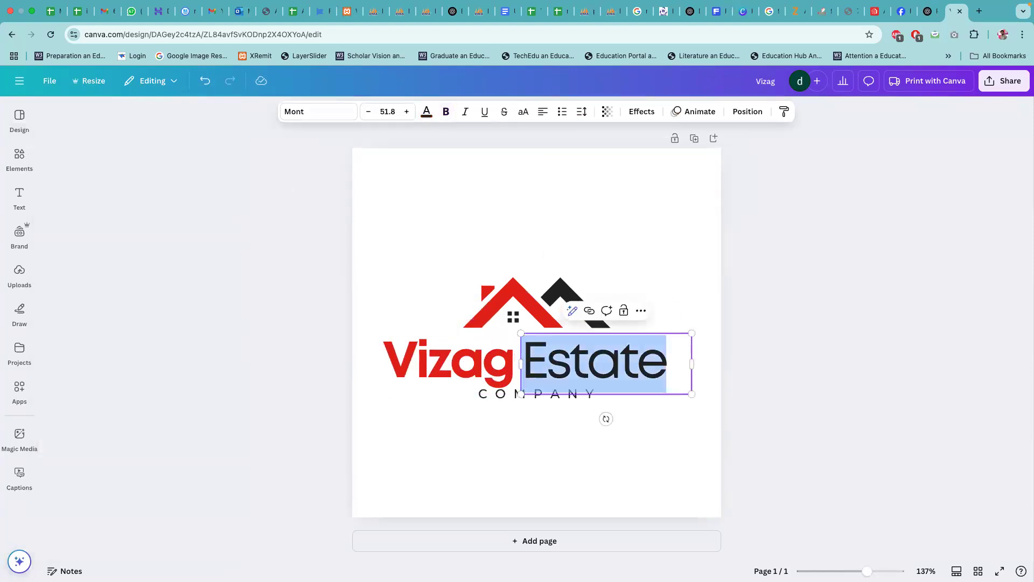
{"action": "type", "text": "Promot"}
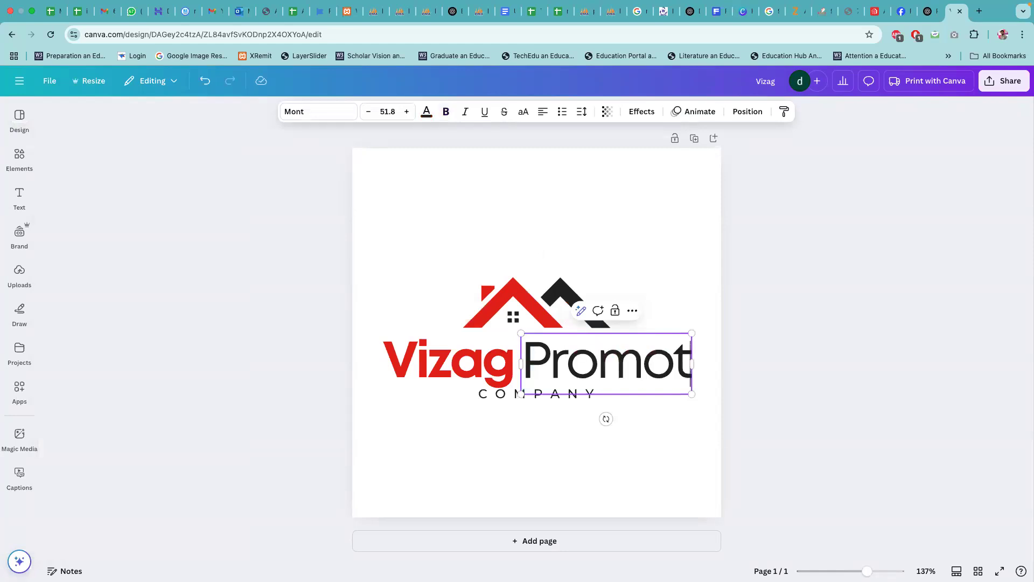
{"action": "type", "text": "ors"}
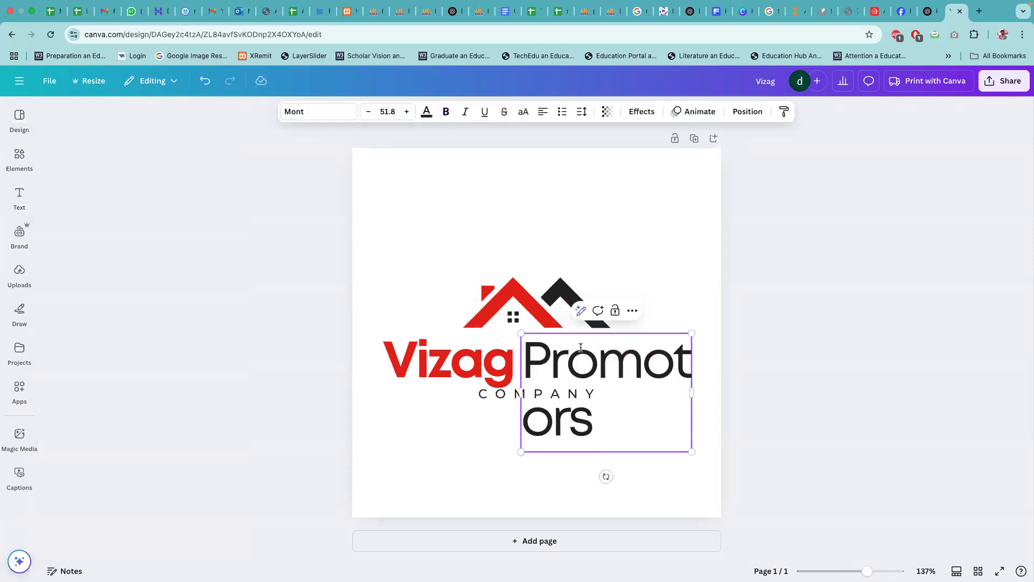
Size both Promotors and Vizag to font size 38, widening Promotors onto one line.
{"action": "key", "text": "ctrl+a"}
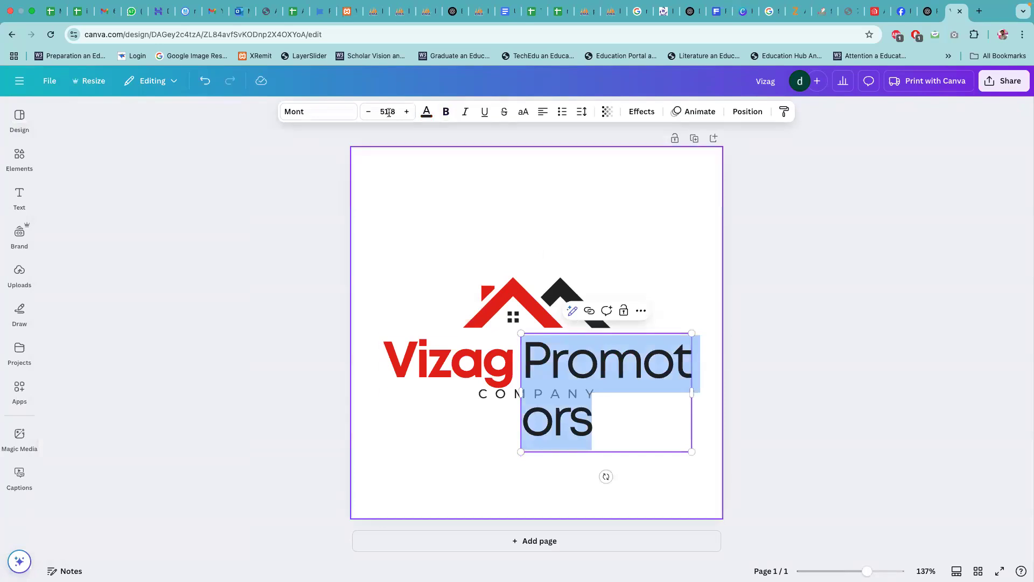
{"action": "left_click", "coordinate": [388, 111]}
{"action": "type", "text": "45"}
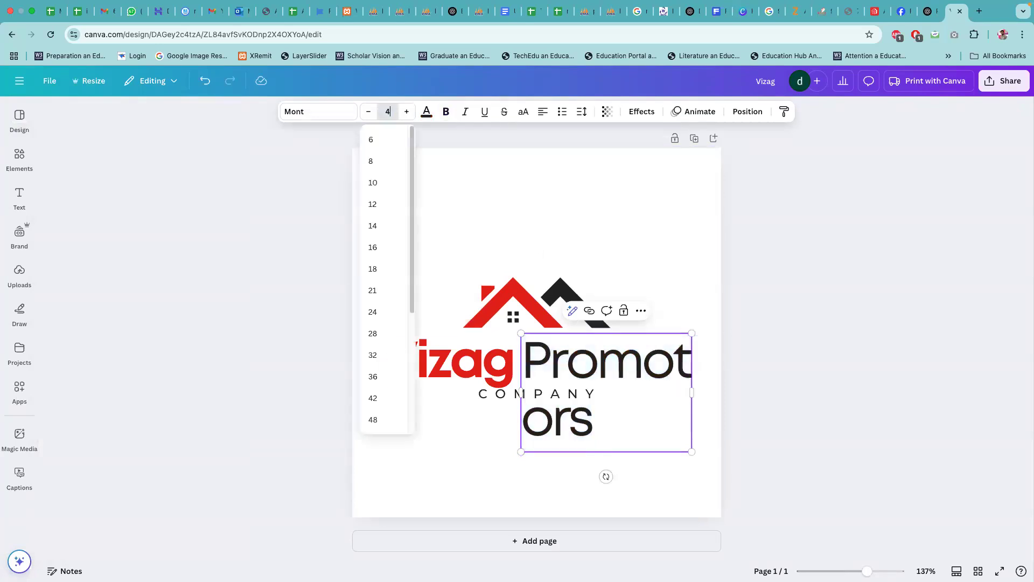
{"action": "key", "text": "Return"}
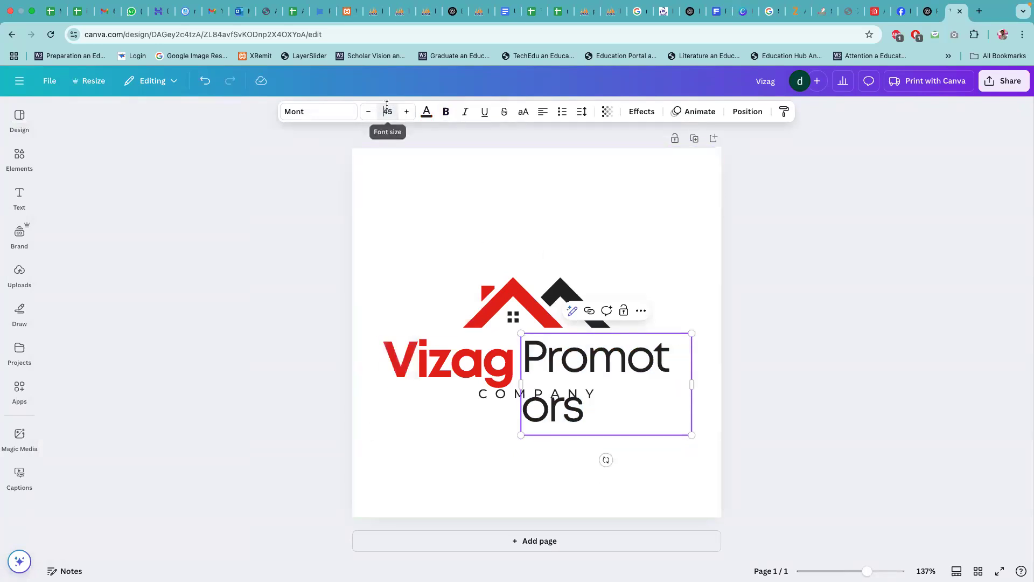
{"action": "left_click", "coordinate": [387, 111]}
{"action": "type", "text": "42"}
{"action": "key", "text": "Return"}
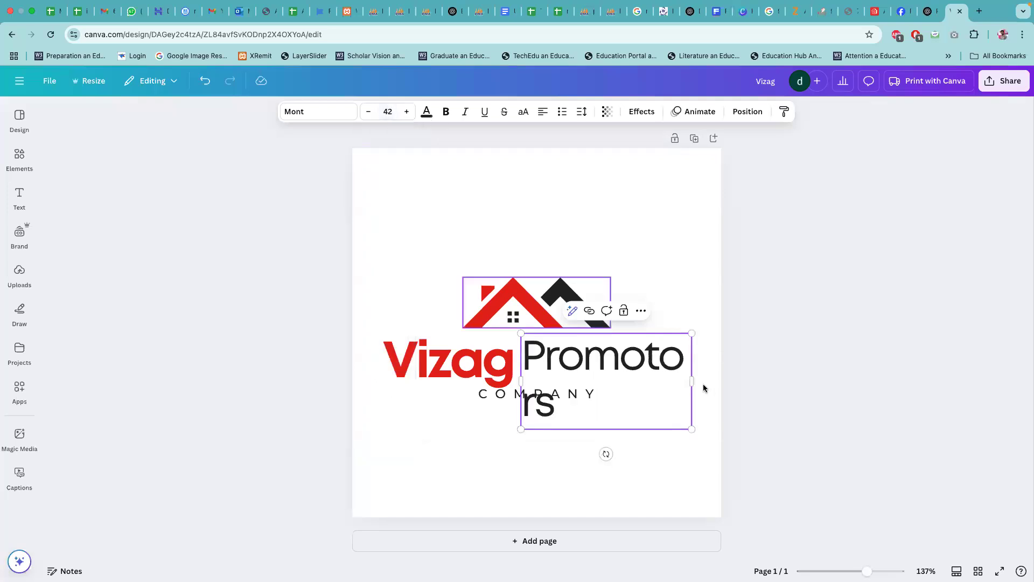
{"action": "left_click_drag", "start_coordinate": [692, 380], "coordinate": [725, 378]}
{"action": "left_click", "coordinate": [390, 114]}
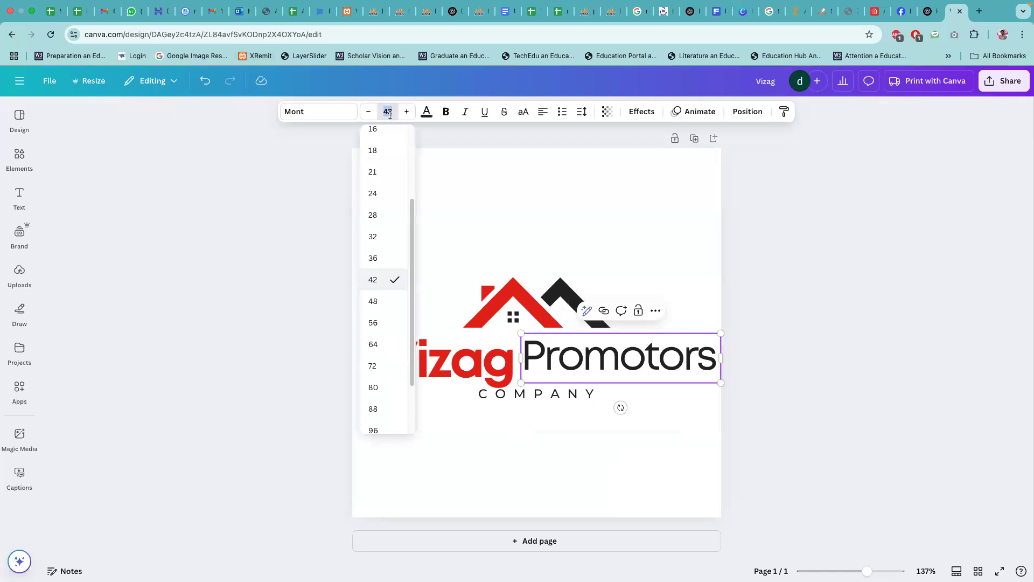
{"action": "key", "text": "Return"}
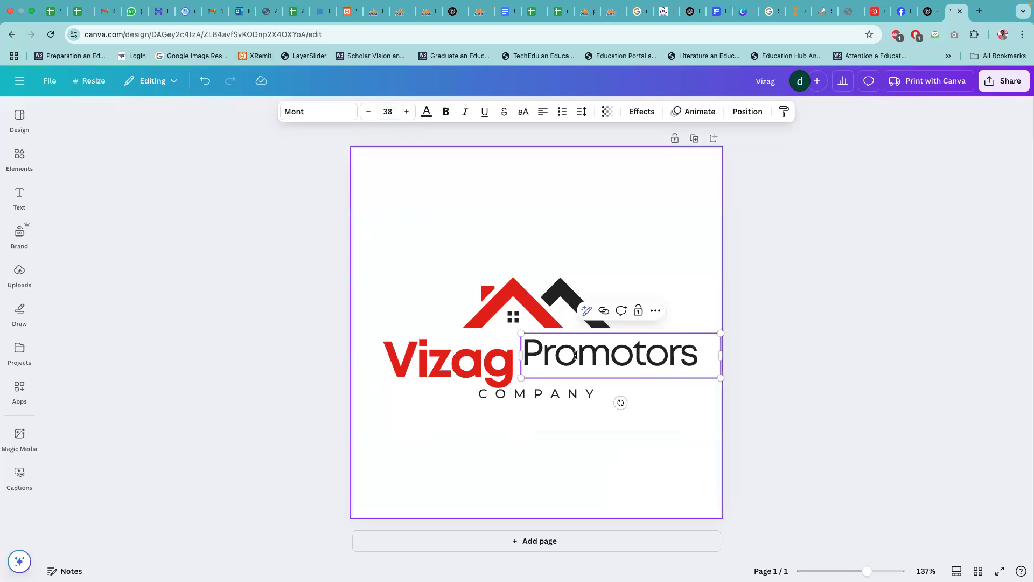
{"action": "left_click", "coordinate": [450, 359]}
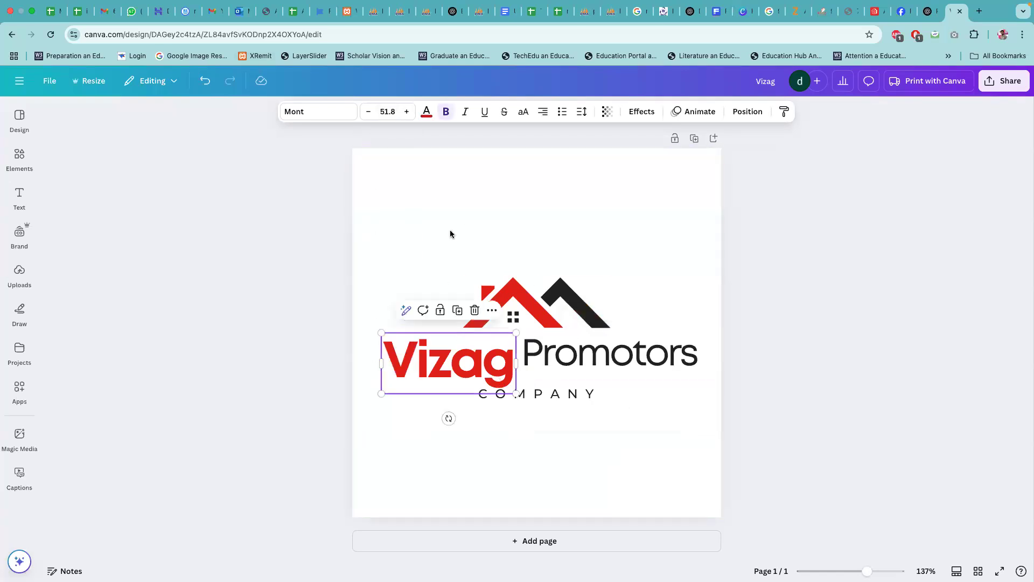
{"action": "left_click", "coordinate": [387, 111]}
{"action": "type", "text": "38"}
{"action": "key", "text": "Return"}
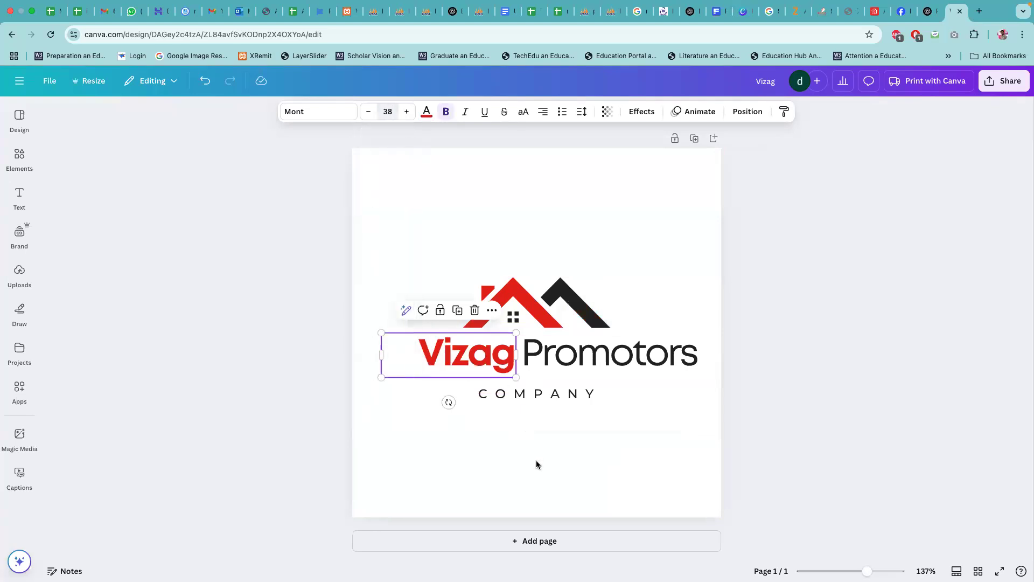
{"action": "left_click", "coordinate": [541, 415]}
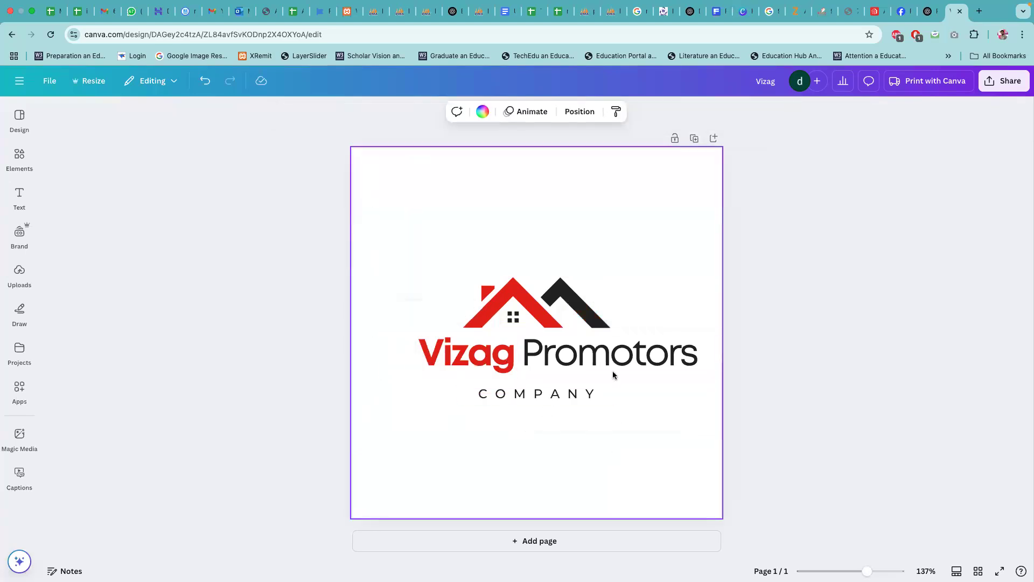
{"action": "left_click", "coordinate": [515, 393]}
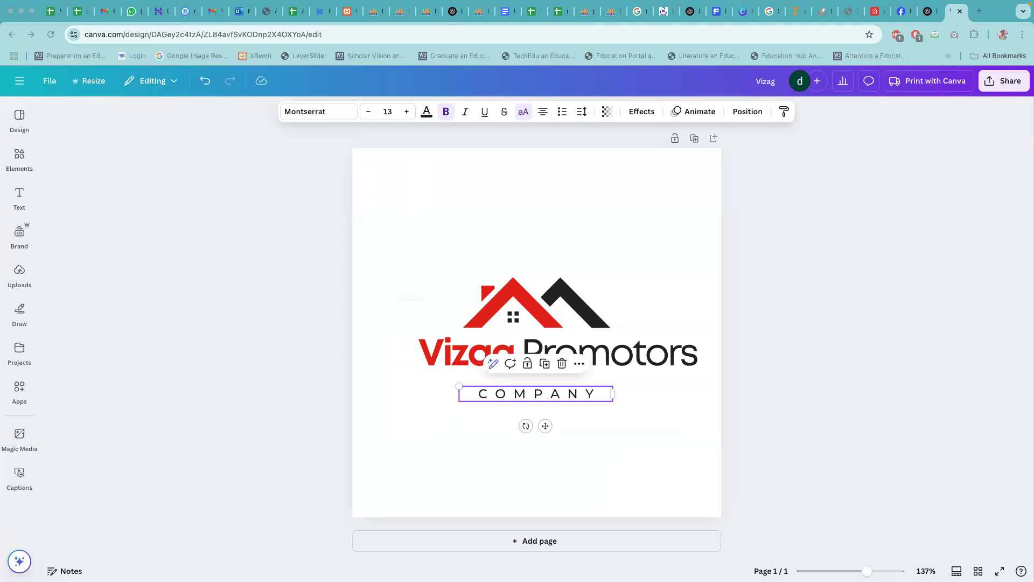
Replace COMPANY with the tagline YOUR DREAM ENDS HERE and widen it onto one line.
{"action": "double_click", "coordinate": [520, 398]}
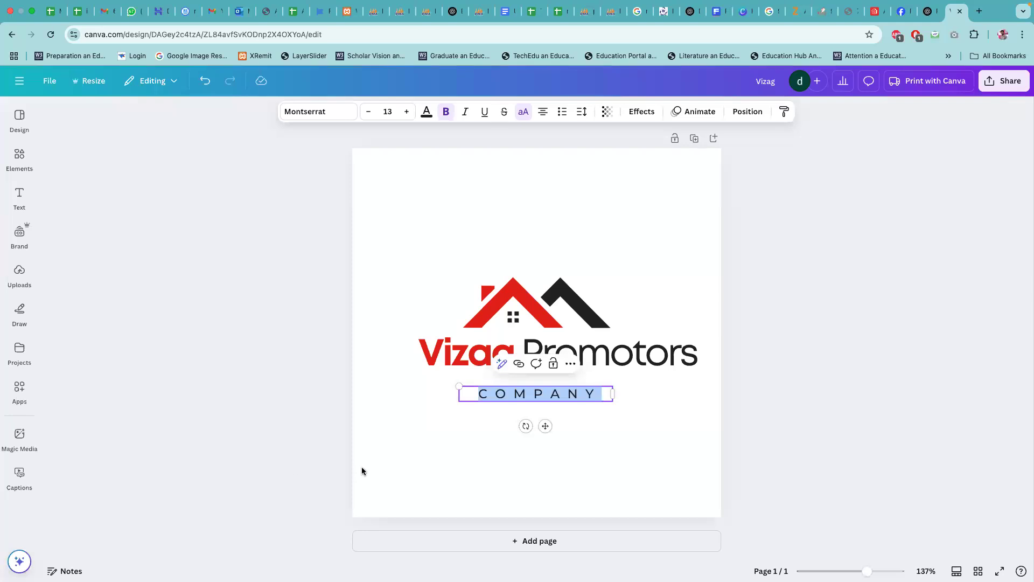
{"action": "key", "text": "super+Tab"}
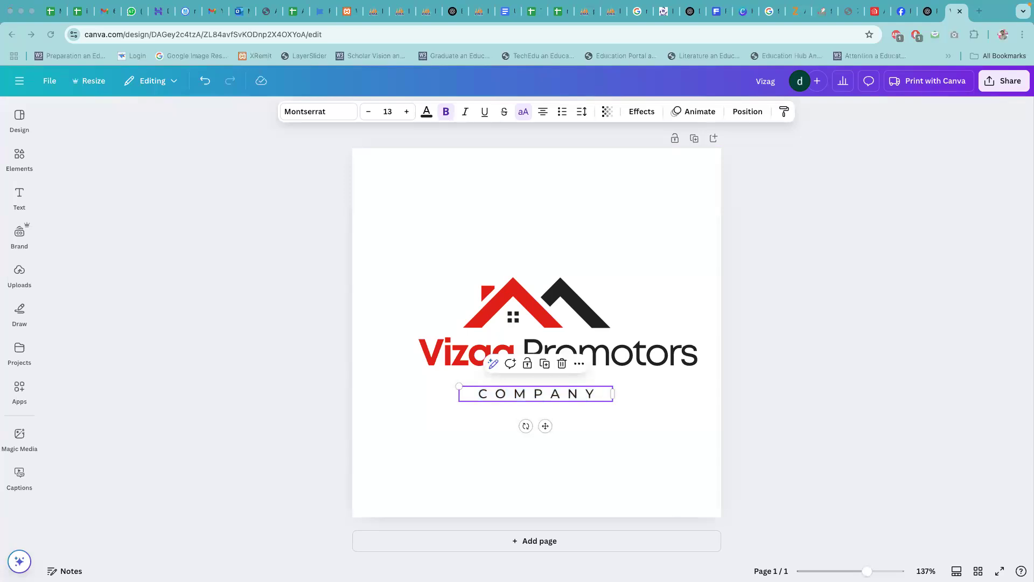
{"action": "double_click", "coordinate": [533, 396]}
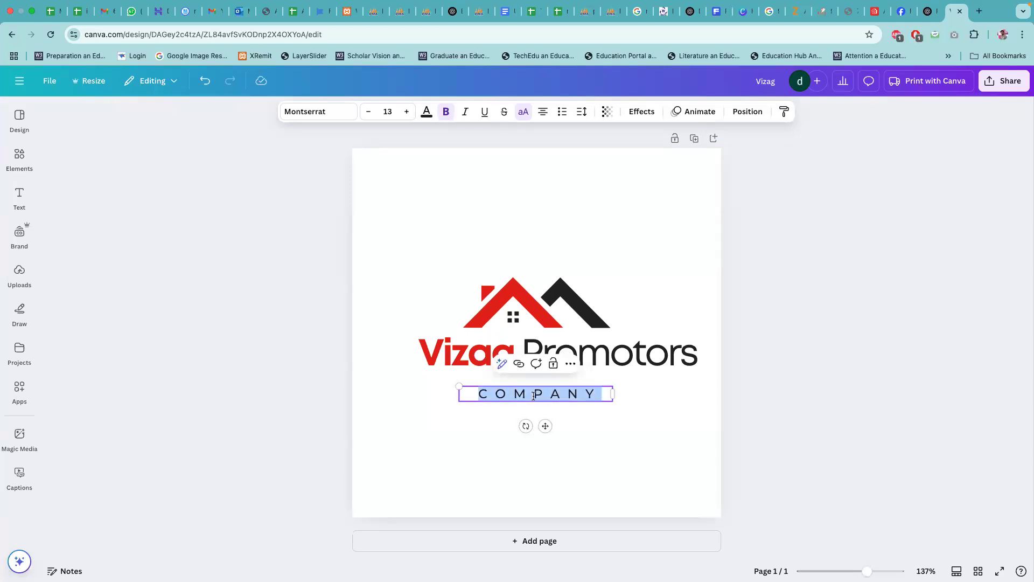
{"action": "type", "text": "ALL"}
{"action": "key", "text": "BackSpace"}
{"action": "key", "text": "BackSpace"}
{"action": "key", "text": "BackSpace"}
{"action": "key", "text": "BackSpace"}
{"action": "type", "text": "YOUR"}
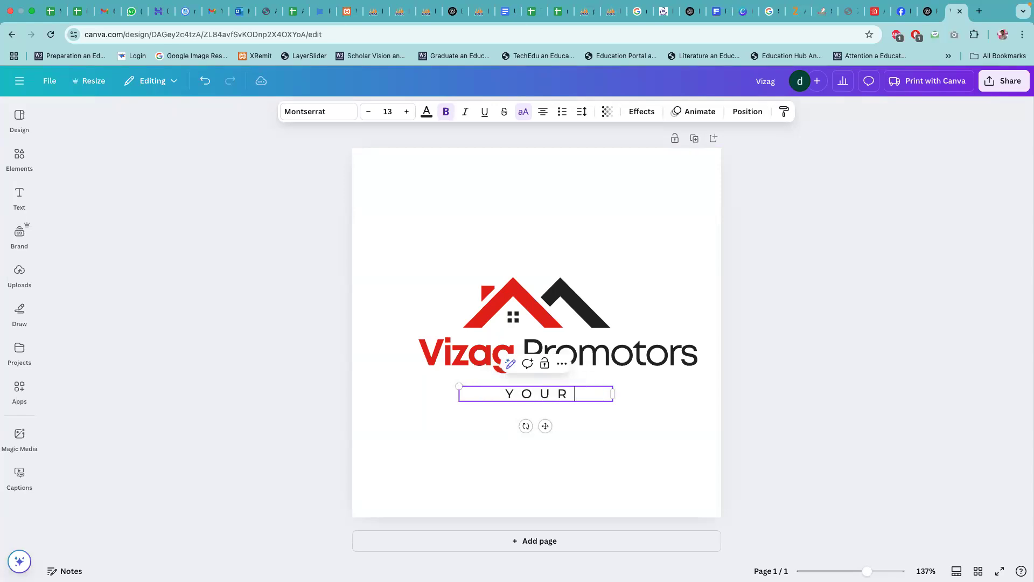
{"action": "type", "text": " DREAM"}
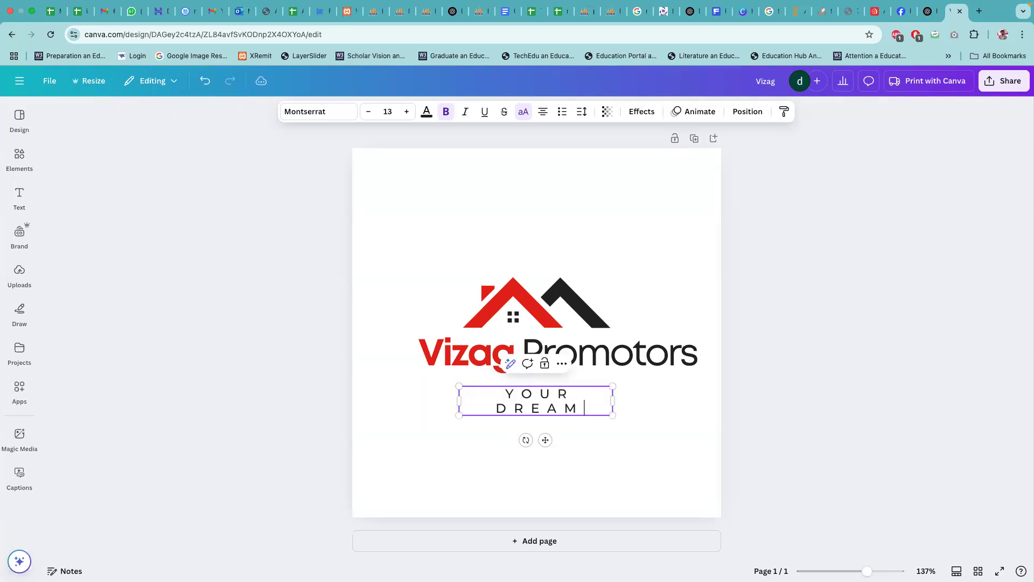
{"action": "type", "text": " ENDS "}
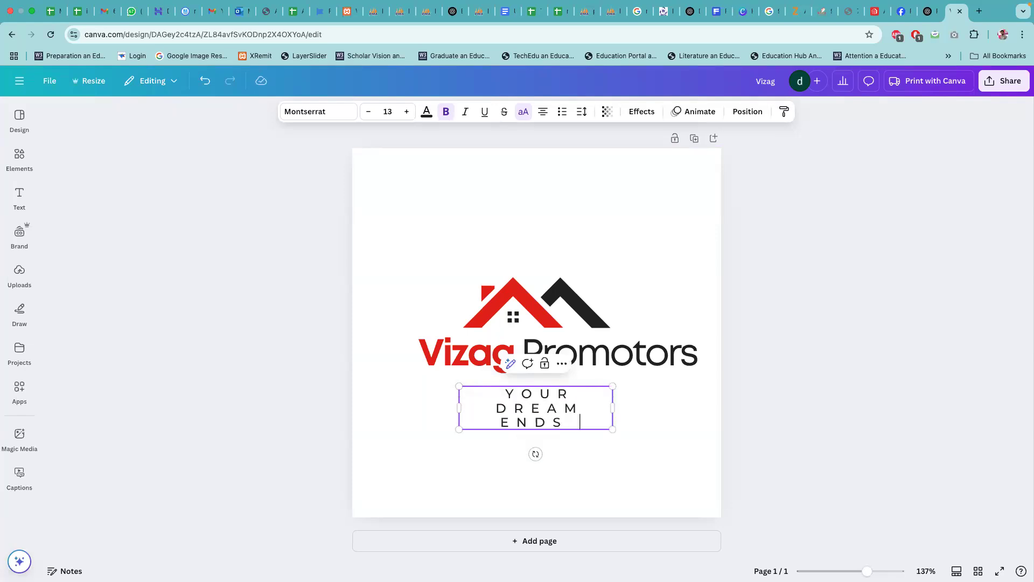
{"action": "type", "text": "HERE"}
{"action": "left_click_drag", "start_coordinate": [619, 404], "coordinate": [790, 413]}
{"action": "left_click", "coordinate": [790, 413]}
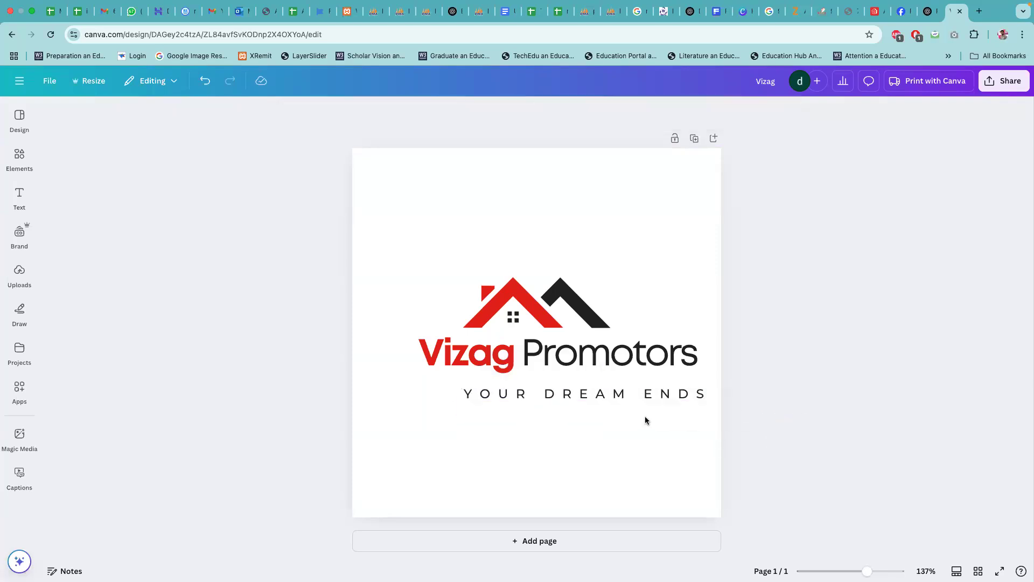
Reduce the tagline to font size 9 and centre it under the company name.
{"action": "left_click_drag", "start_coordinate": [546, 393], "coordinate": [580, 383]}
{"action": "left_click", "coordinate": [567, 387]}
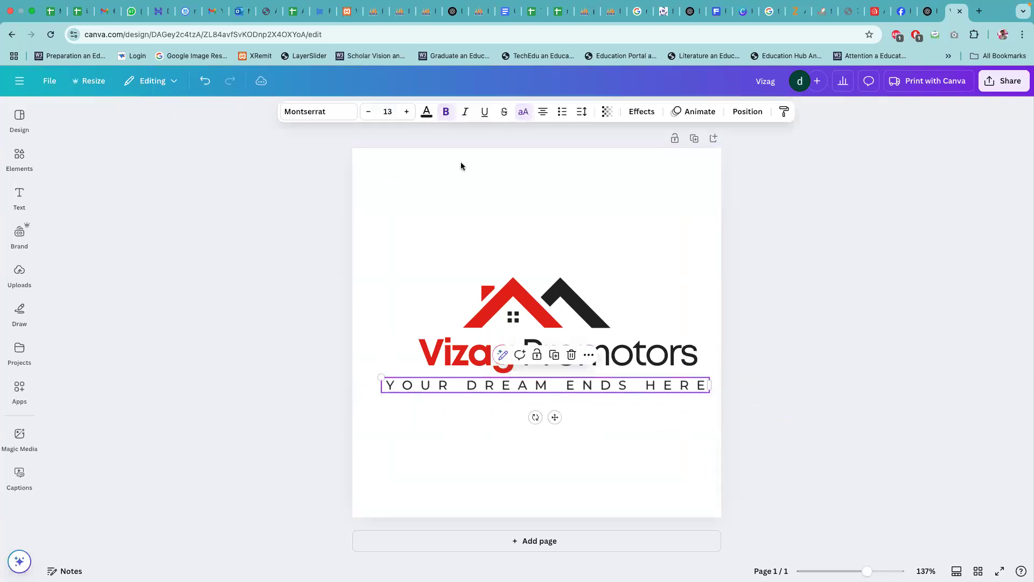
{"action": "left_click", "coordinate": [367, 112]}
{"action": "left_click", "coordinate": [366, 112]}
{"action": "left_click", "coordinate": [366, 112]}
{"action": "left_click", "coordinate": [366, 115]}
{"action": "left_click", "coordinate": [256, 284]}
{"action": "left_click", "coordinate": [570, 389]}
{"action": "left_click_drag", "start_coordinate": [570, 389], "coordinate": [579, 384]}
{"action": "left_click", "coordinate": [790, 394]}
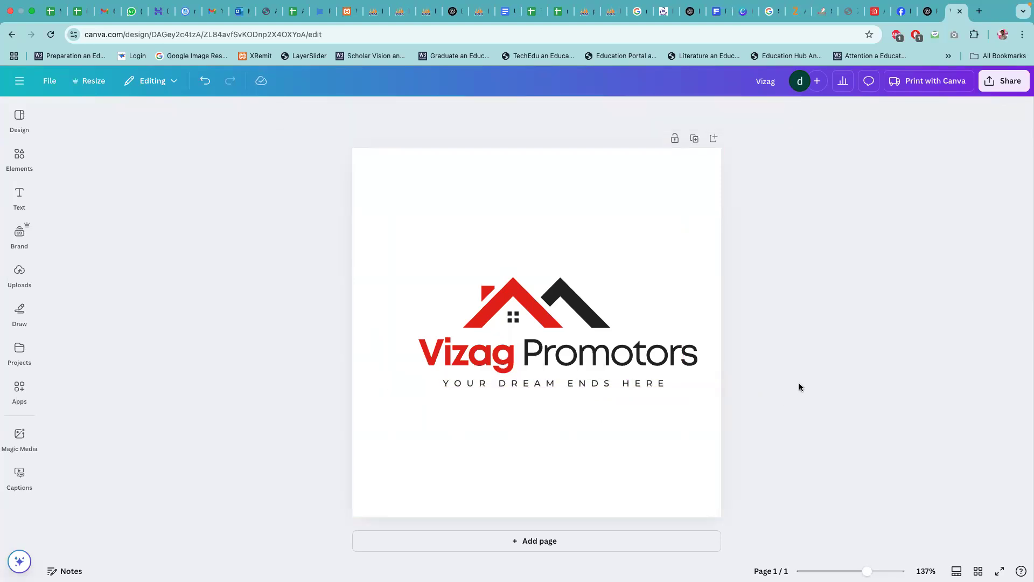
Select all logo parts together, move them up and left, and enlarge the whole logo.
{"action": "left_click_drag", "start_coordinate": [375, 228], "coordinate": [716, 499]}
{"action": "left_click_drag", "start_coordinate": [573, 381], "coordinate": [604, 357]}
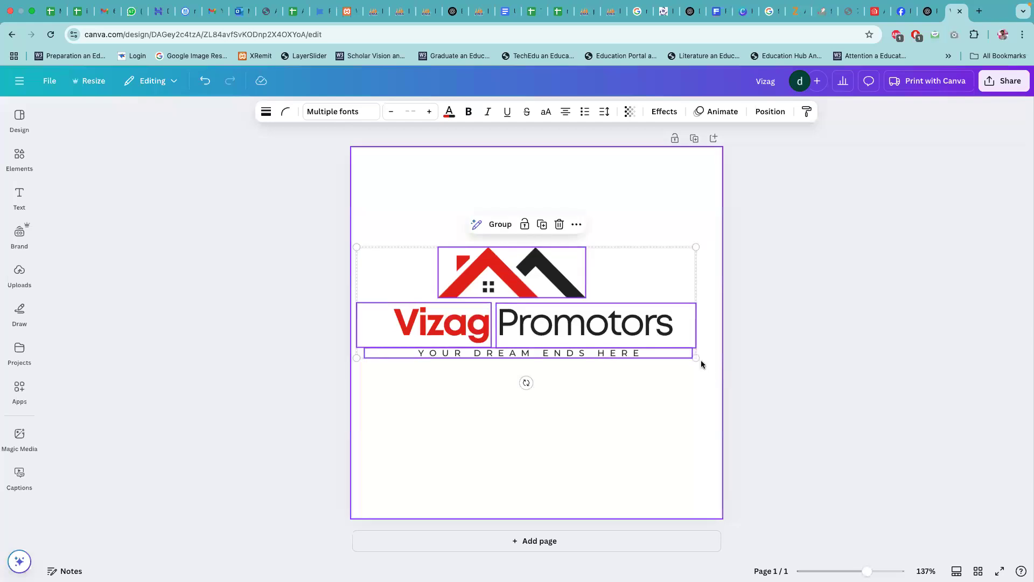
{"action": "left_click_drag", "start_coordinate": [696, 358], "coordinate": [717, 391]}
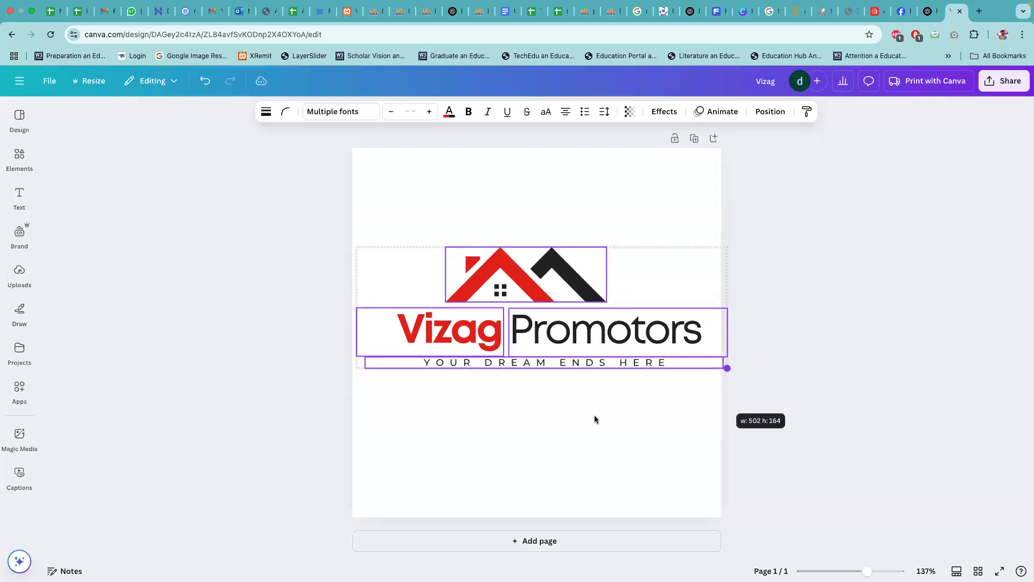
{"action": "left_click", "coordinate": [596, 419]}
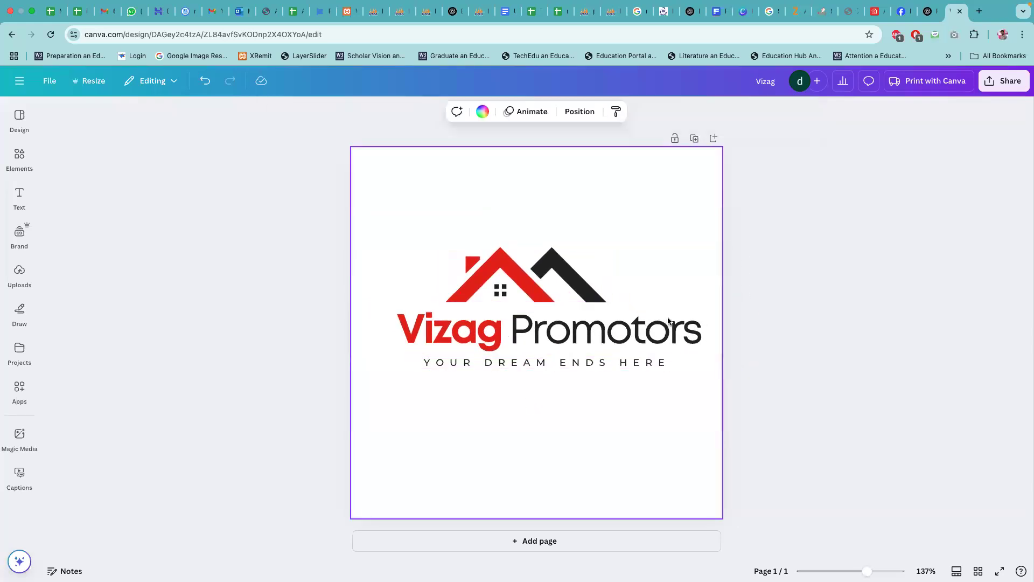
{"action": "left_click", "coordinate": [19, 80]}
Create a new 2048 × 2048 px Facebook Profile Picture design by searching 'facebook prof'.
{"action": "left_click", "coordinate": [82, 116]}
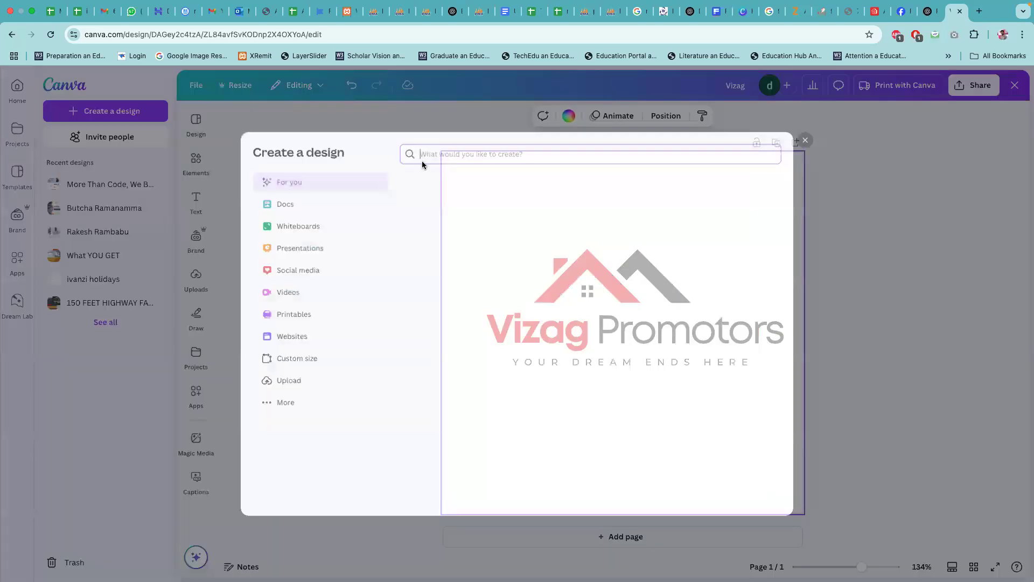
{"action": "type", "text": "facebook cov"}
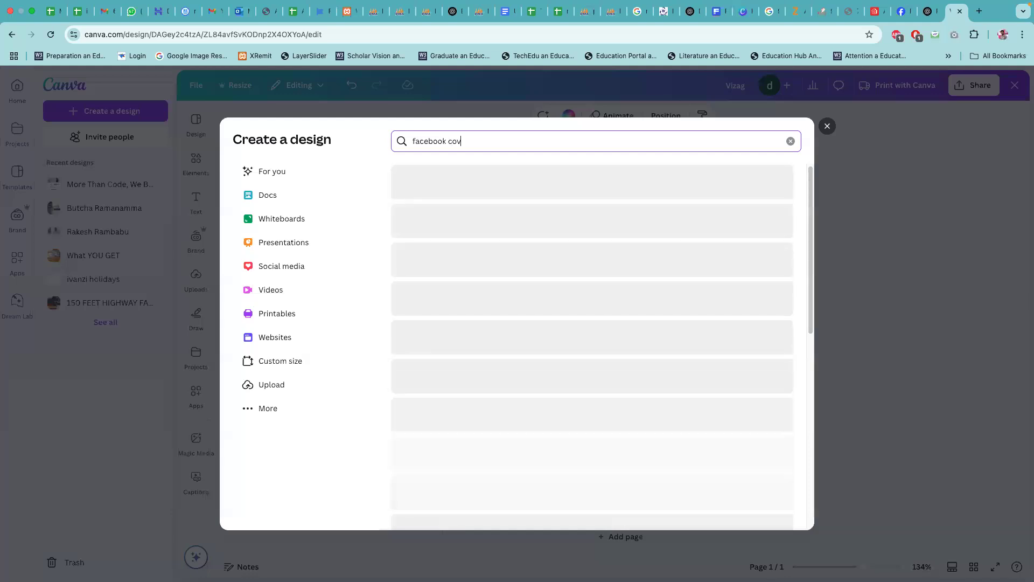
{"action": "key", "text": "BackSpace"}
{"action": "key", "text": "BackSpace"}
{"action": "key", "text": "BackSpace"}
{"action": "type", "text": "pro"}
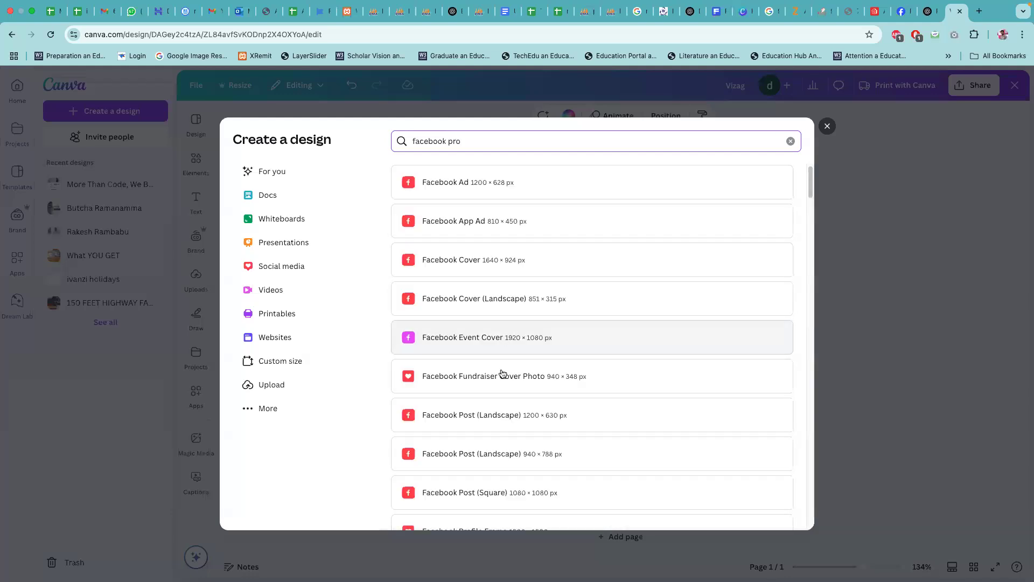
{"action": "type", "text": "f"}
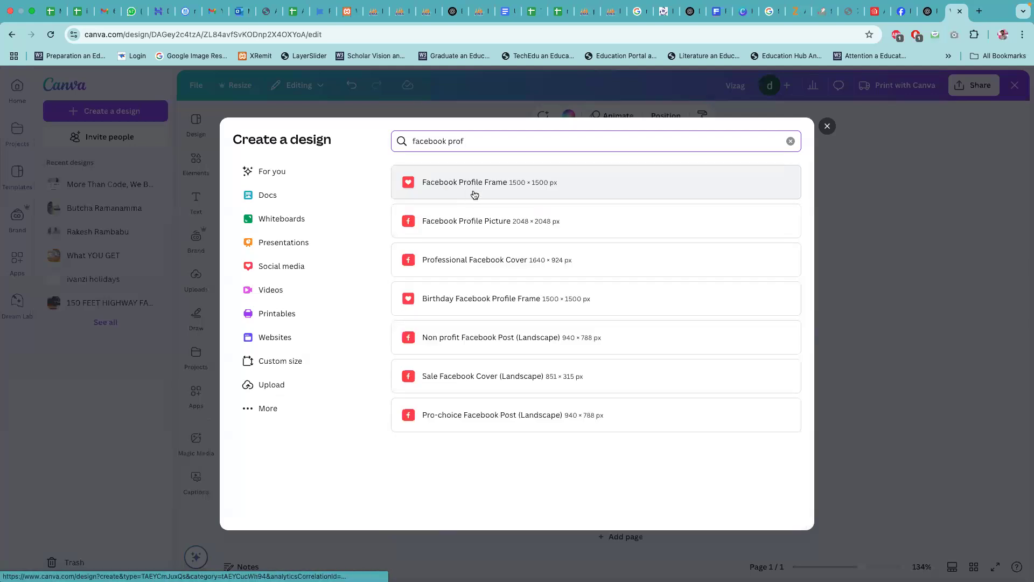
{"action": "left_click", "coordinate": [479, 229]}
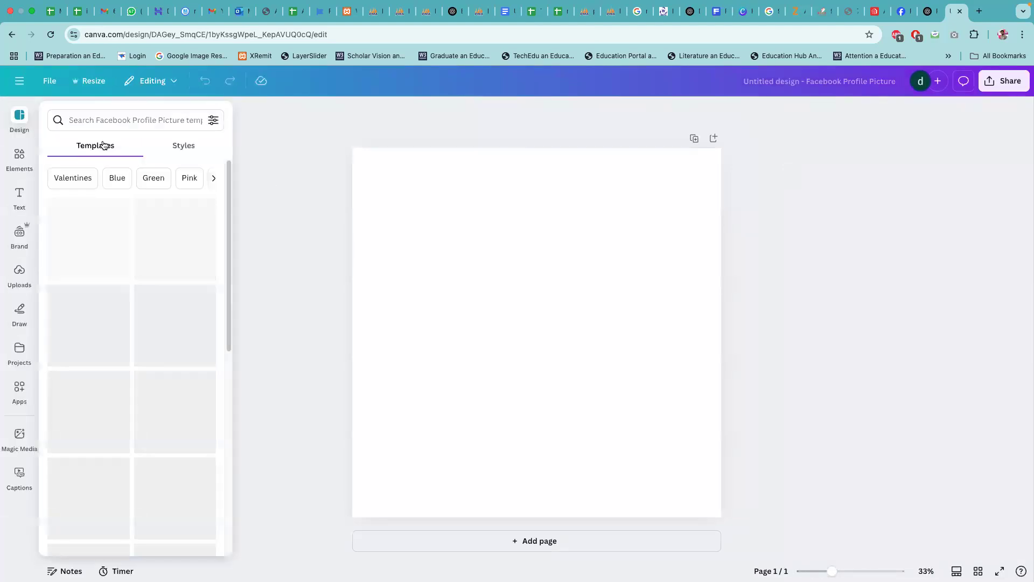
Search 'real' for real estate templates and glance at the Facebook bio text in ChatGPT.
{"action": "left_click", "coordinate": [120, 121]}
{"action": "type", "text": "real"}
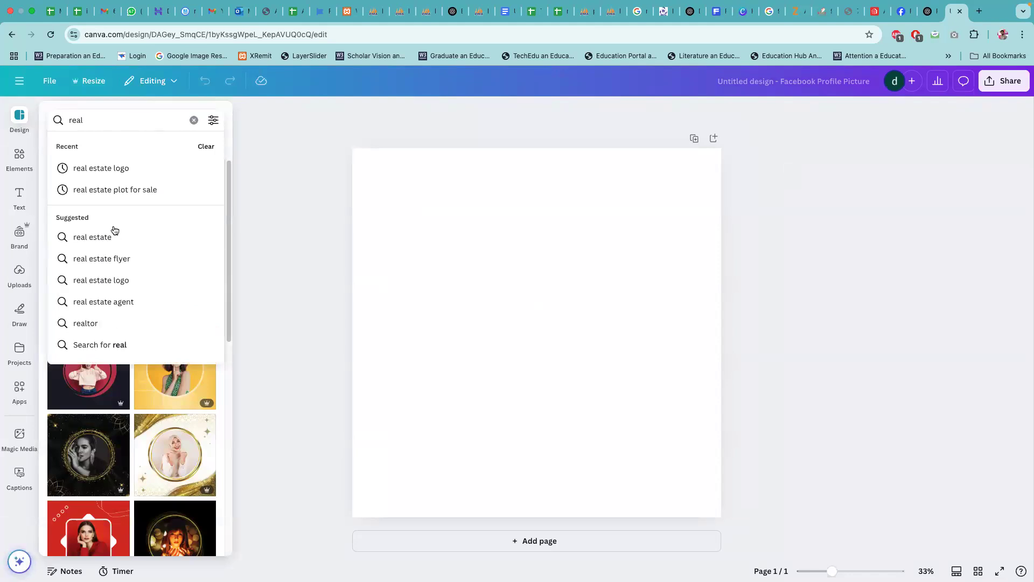
{"action": "left_click", "coordinate": [113, 237]}
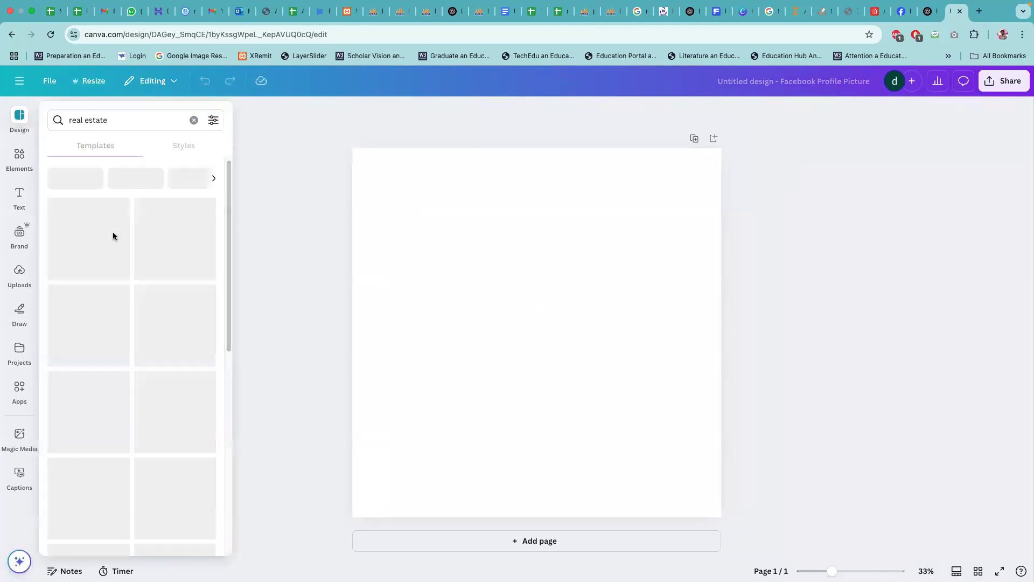
{"action": "left_click", "coordinate": [927, 19]}
{"action": "key", "text": "ctrl+Tab"}
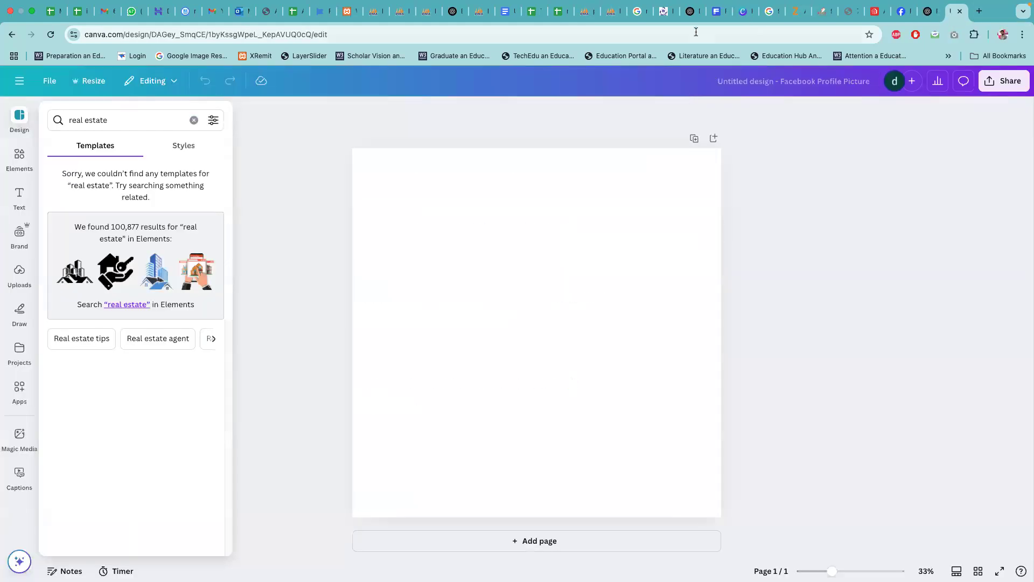
Open Canva home in a new tab and open the Vizag design from Recent designs.
{"action": "left_click", "coordinate": [18, 82]}
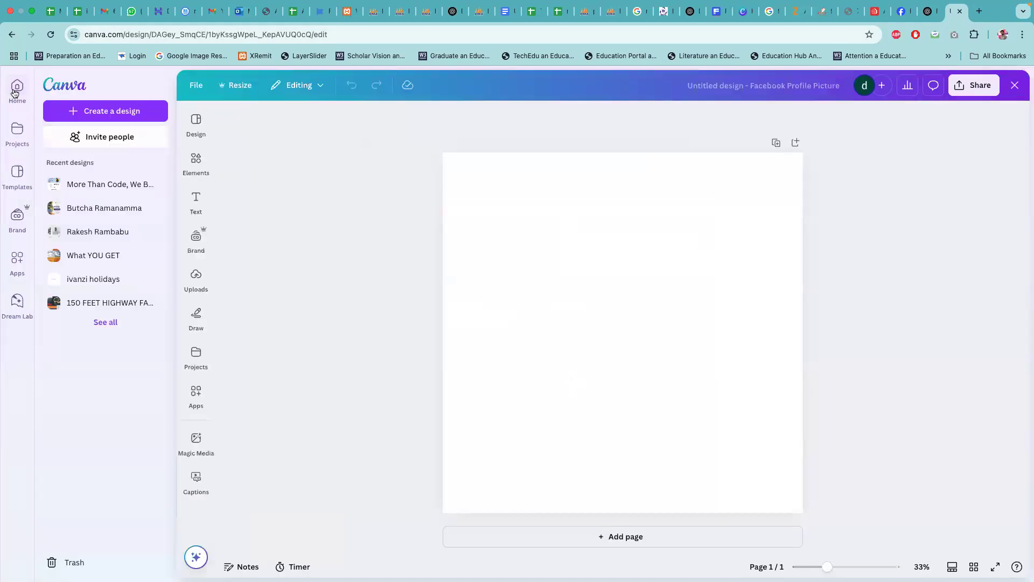
{"action": "right_click", "coordinate": [15, 93]}
{"action": "left_click", "coordinate": [35, 95]}
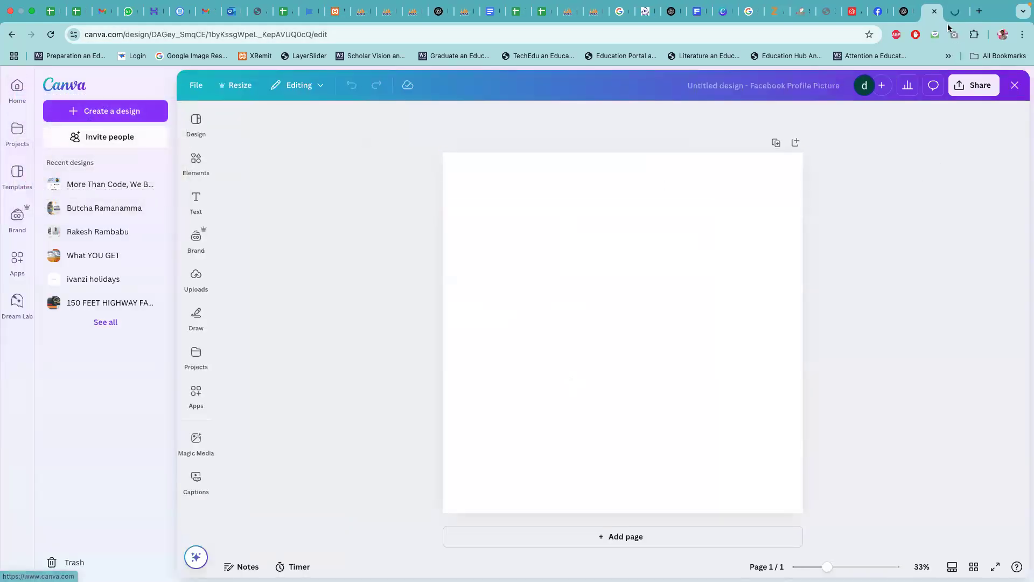
{"action": "left_click", "coordinate": [953, 11]}
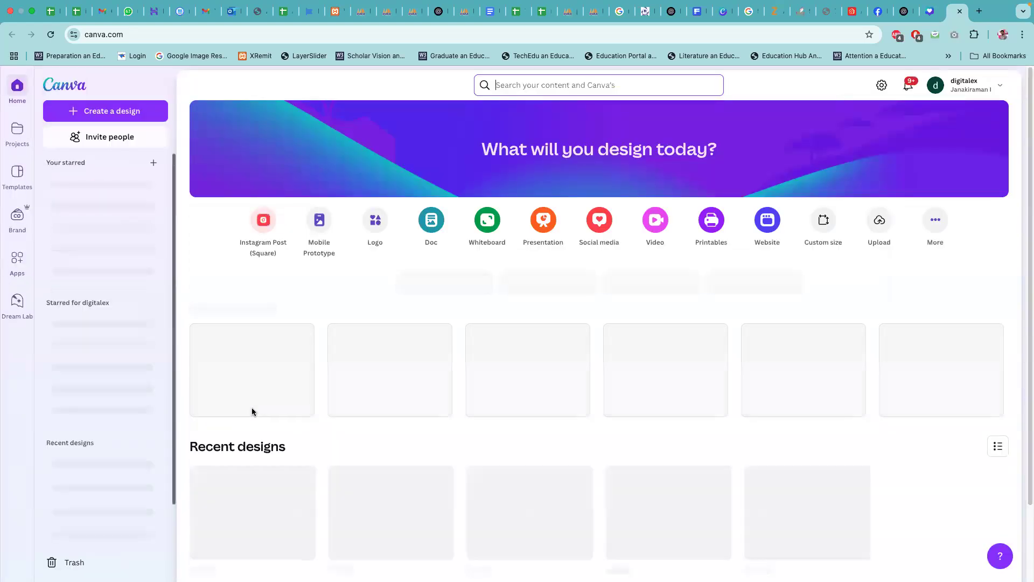
{"action": "left_click", "coordinate": [252, 511]}
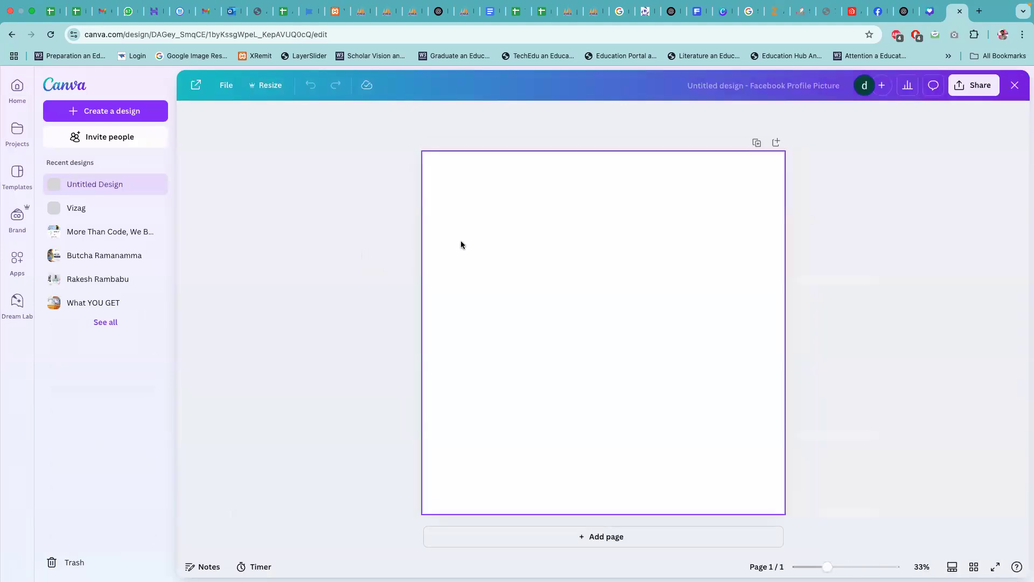
{"action": "left_click", "coordinate": [11, 34]}
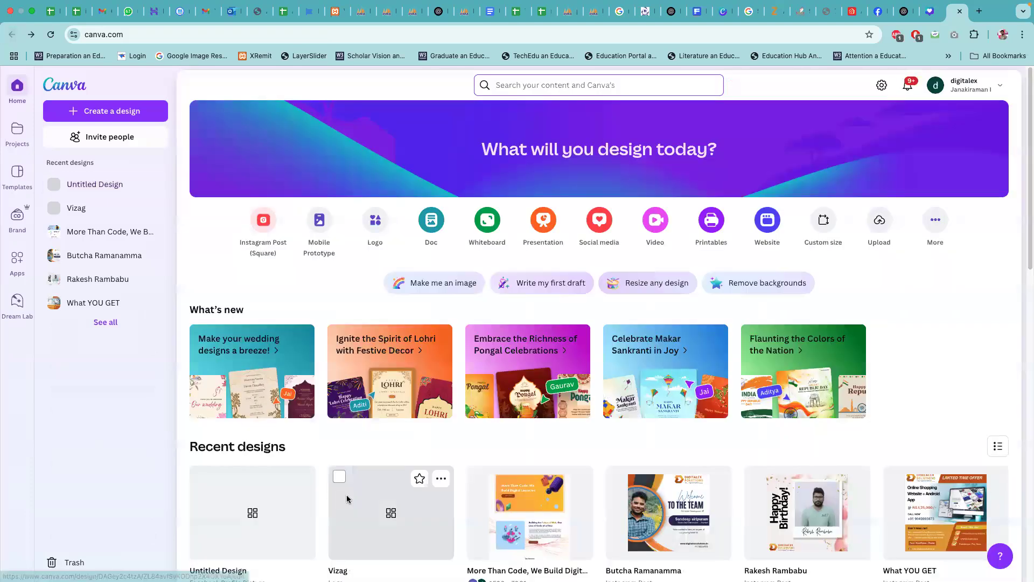
{"action": "left_click", "coordinate": [347, 498]}
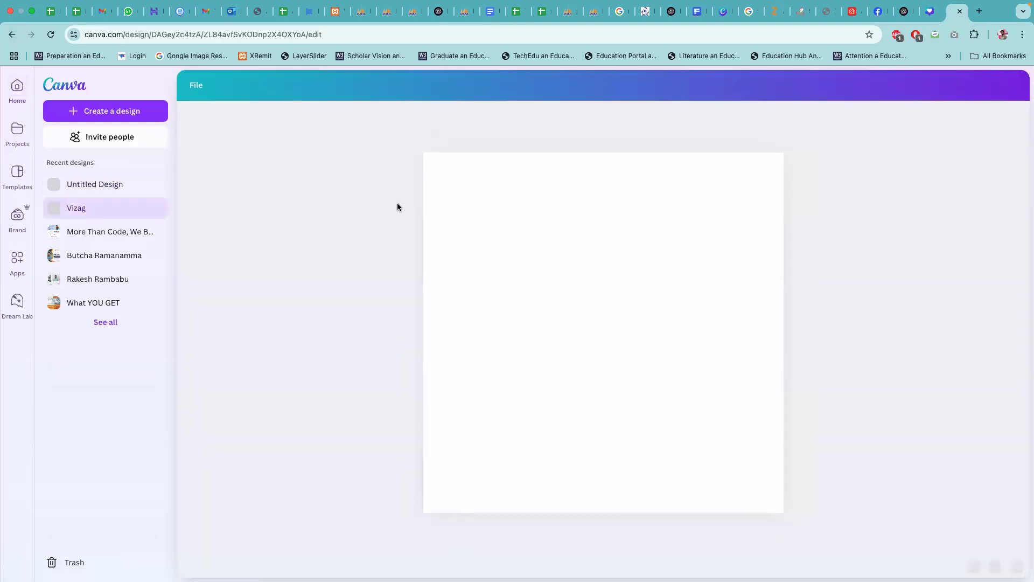
Copy the whole Vizag Promotors logo and paste it into the blank Profile Picture design.
{"action": "left_click_drag", "start_coordinate": [392, 217], "coordinate": [732, 397]}
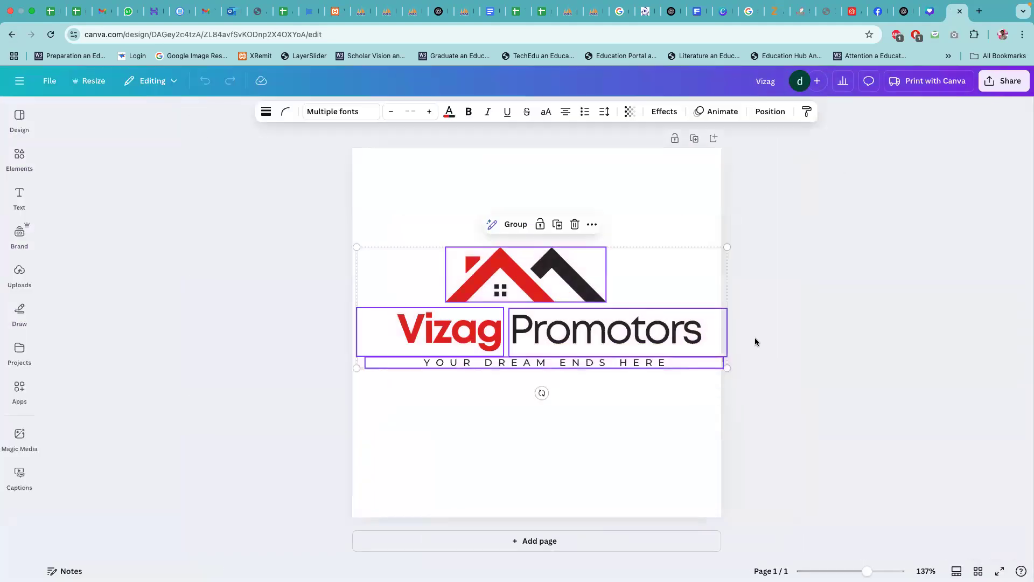
{"action": "left_click", "coordinate": [925, 13]}
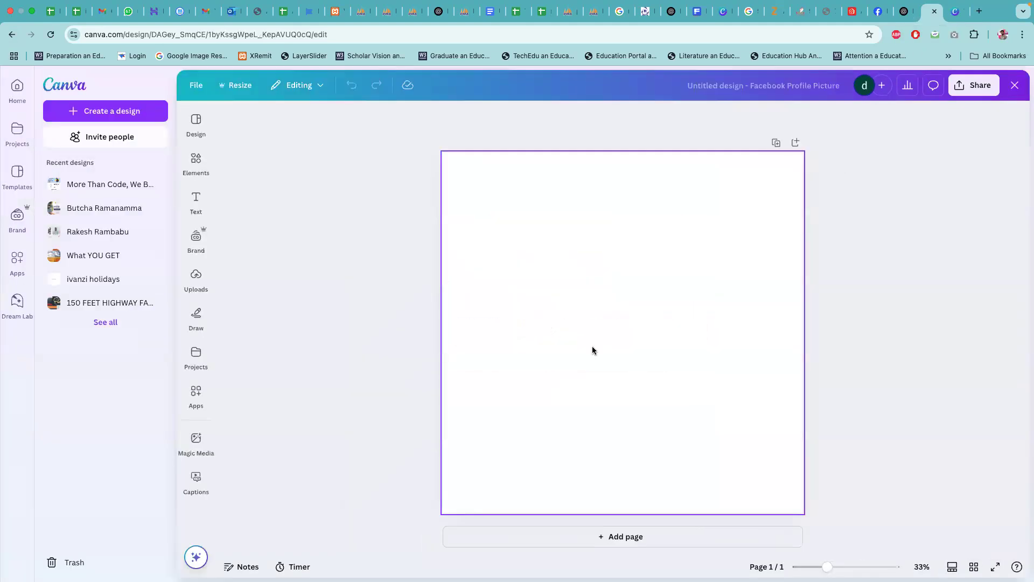
{"action": "left_click", "coordinate": [593, 351]}
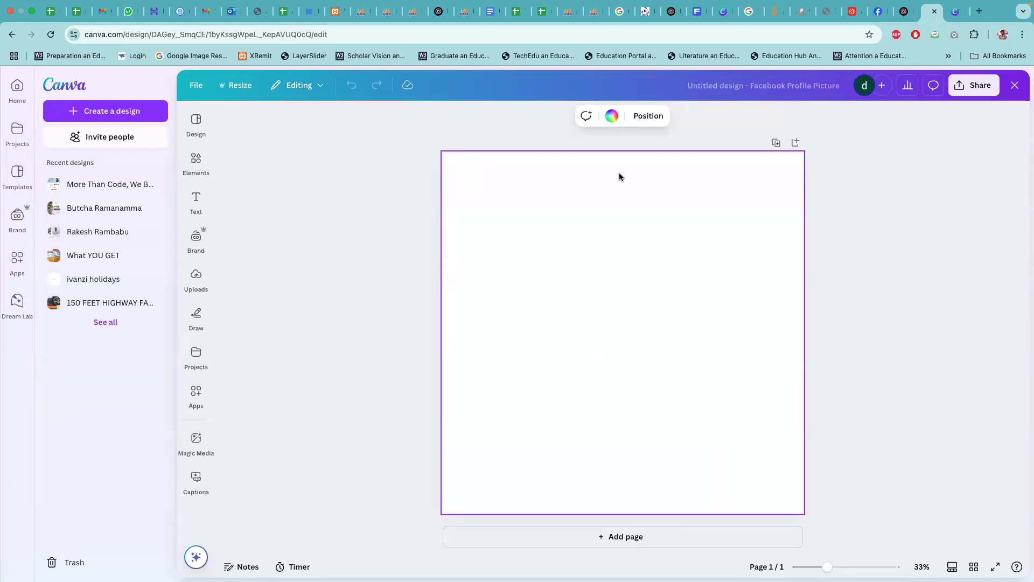
{"action": "key", "text": "ctrl+v"}
Enlarge the pasted logo group to fill the page width and centre it.
{"action": "left_click_drag", "start_coordinate": [797, 453], "coordinate": [776, 450]}
{"action": "left_click_drag", "start_coordinate": [686, 186], "coordinate": [709, 270]}
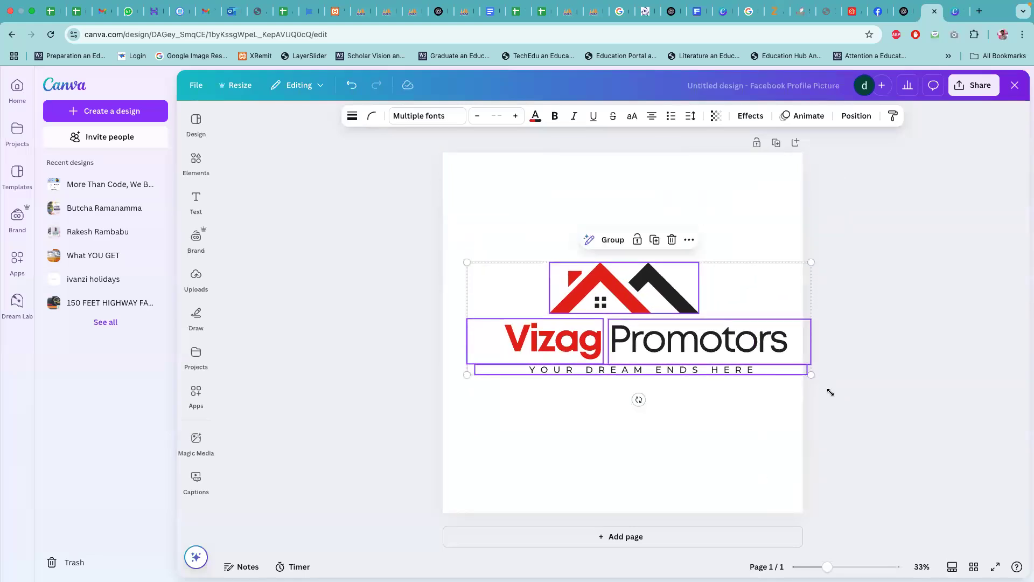
{"action": "left_click_drag", "start_coordinate": [811, 374], "coordinate": [834, 398]}
{"action": "left_click_drag", "start_coordinate": [753, 367], "coordinate": [735, 337]}
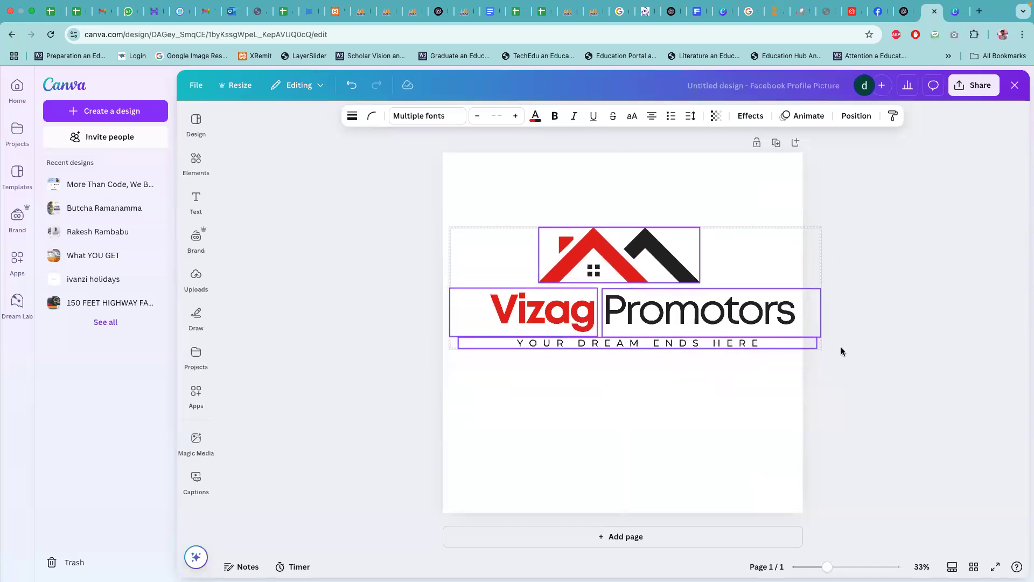
{"action": "left_click", "coordinate": [862, 426]}
{"action": "left_click_drag", "start_coordinate": [718, 396], "coordinate": [634, 361]}
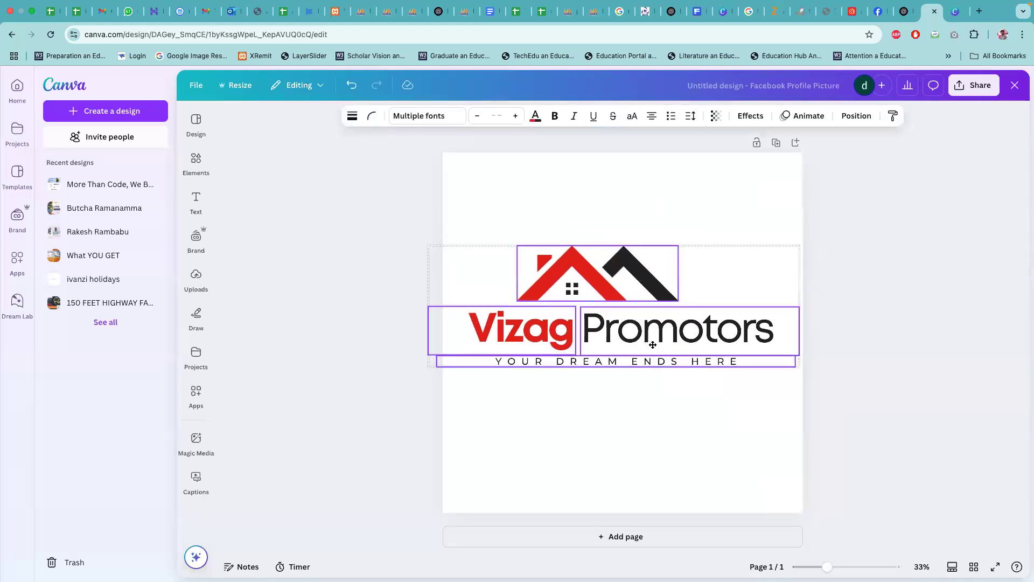
{"action": "left_click", "coordinate": [625, 422]}
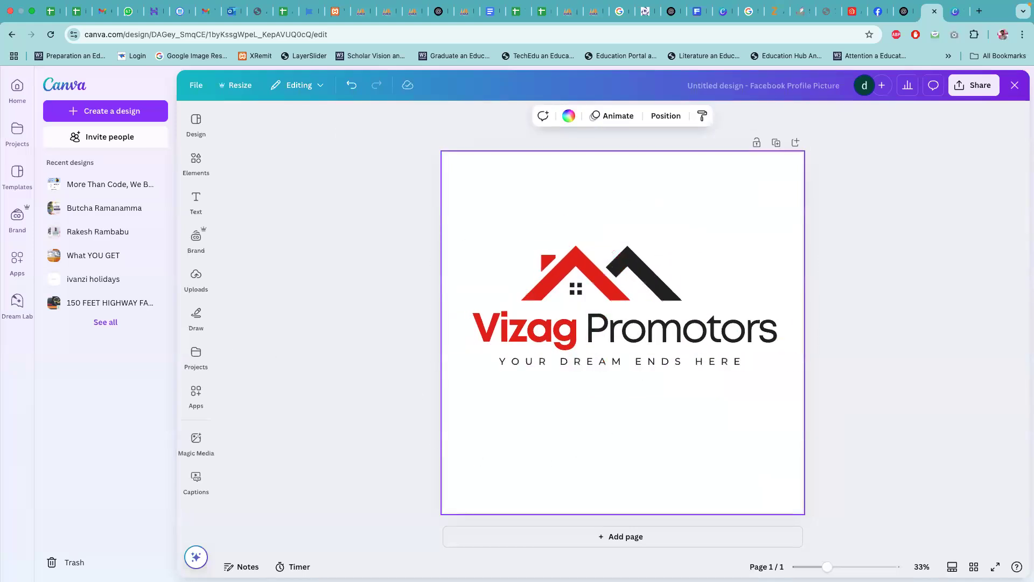
Add a text box below the logo containing the business phone number, with Bold turned off.
{"action": "key", "text": "t"}
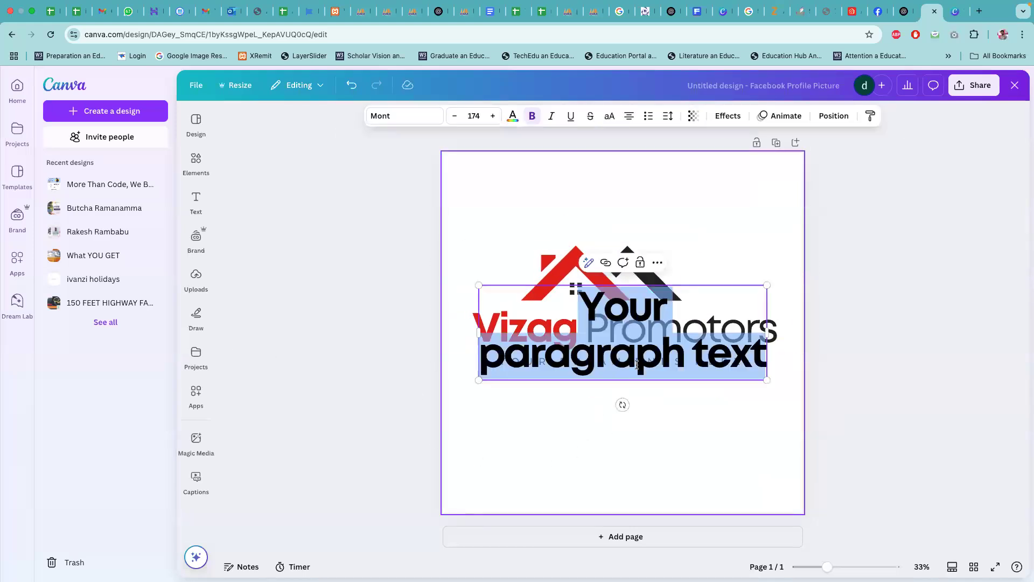
{"action": "left_click", "coordinate": [693, 424]}
{"action": "left_click_drag", "start_coordinate": [661, 452], "coordinate": [655, 444]}
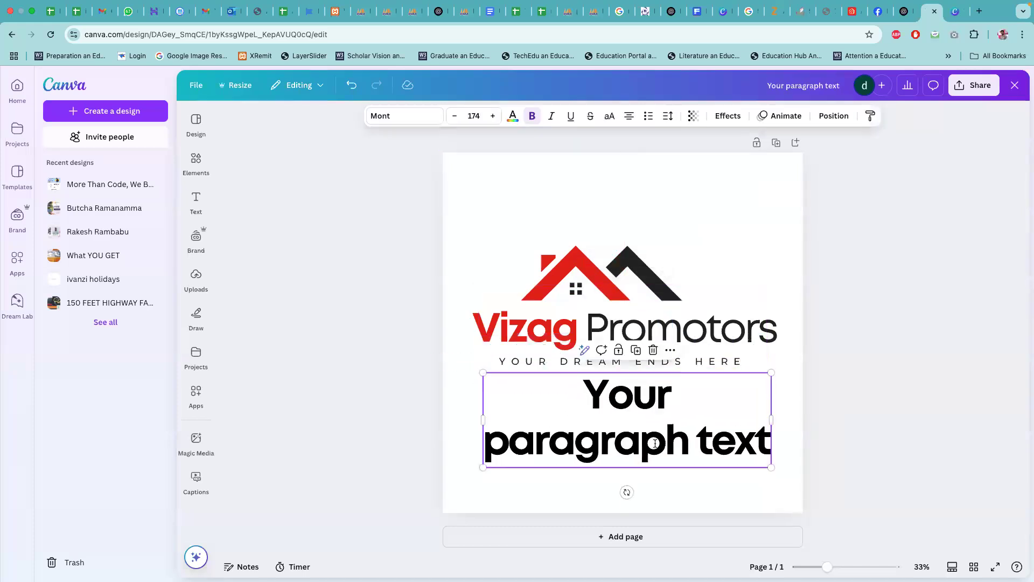
{"action": "left_click", "coordinate": [655, 443]}
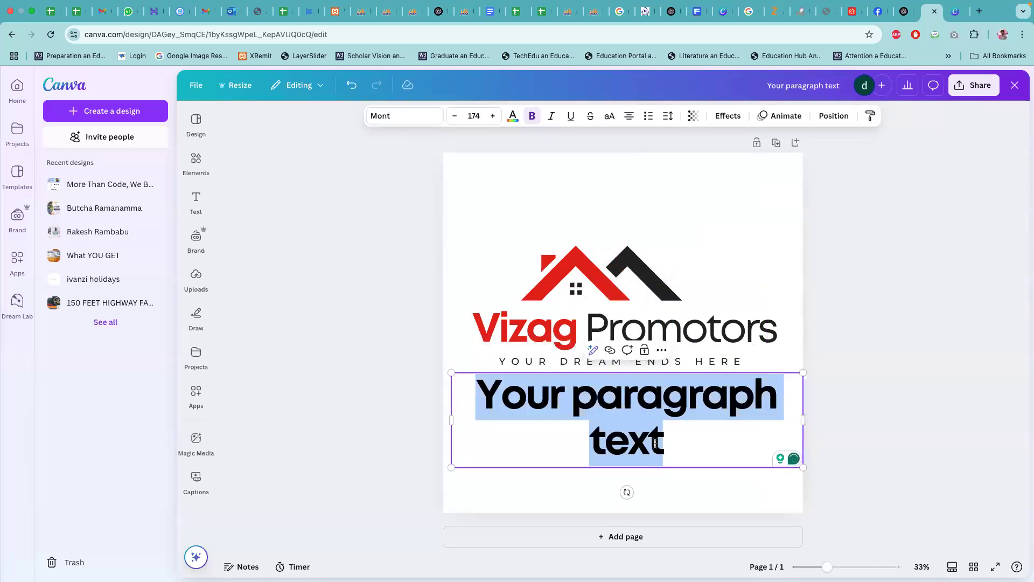
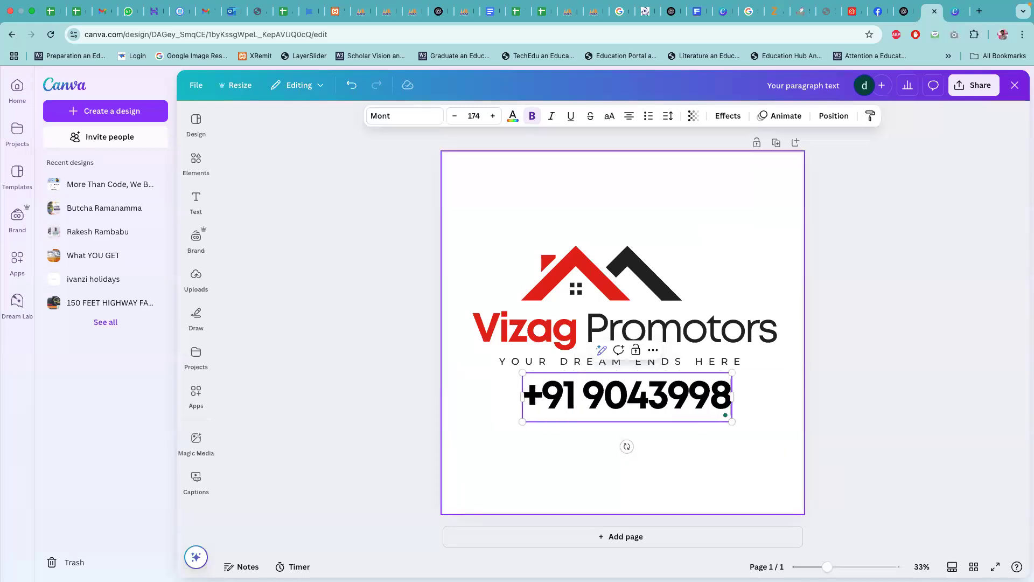
{"action": "left_click", "coordinate": [655, 446]}
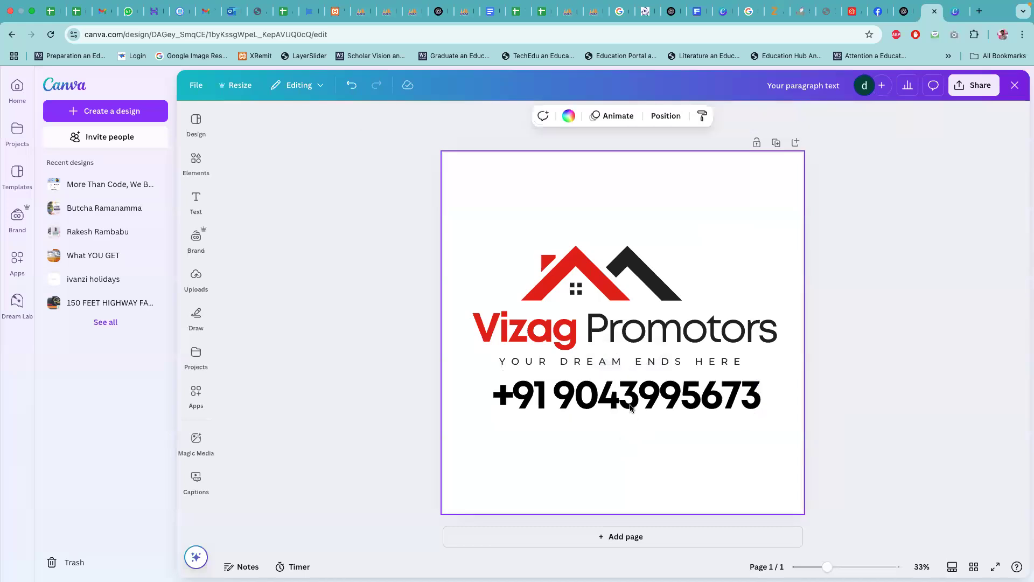
{"action": "double_click", "coordinate": [629, 405]}
{"action": "left_click", "coordinate": [532, 116]}
Set the phone number's font size to 80 and centre it just below the tagline.
{"action": "left_click", "coordinate": [474, 116]}
{"action": "type", "text": "60"}
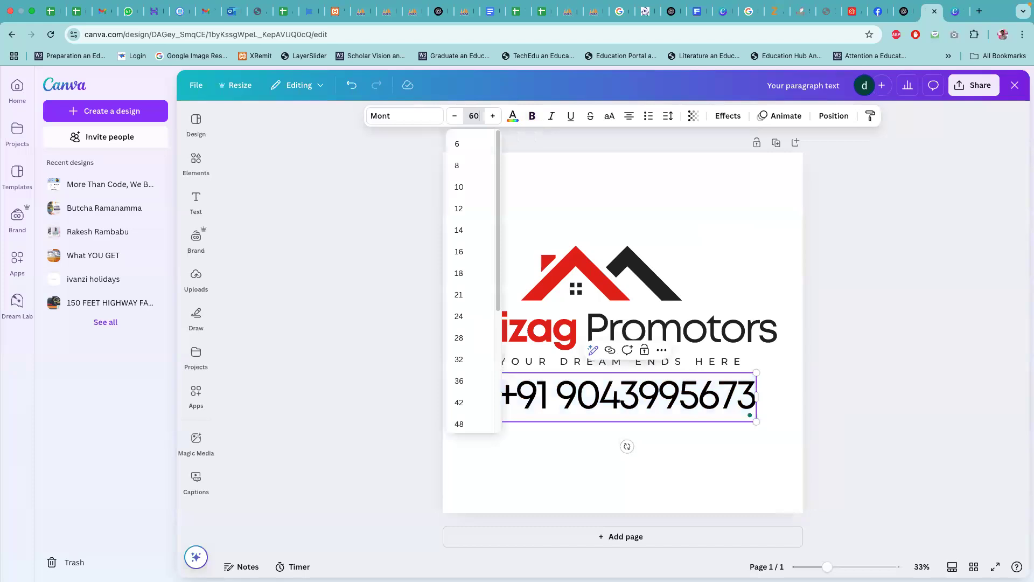
{"action": "key", "text": "Return"}
{"action": "left_click", "coordinate": [474, 115]}
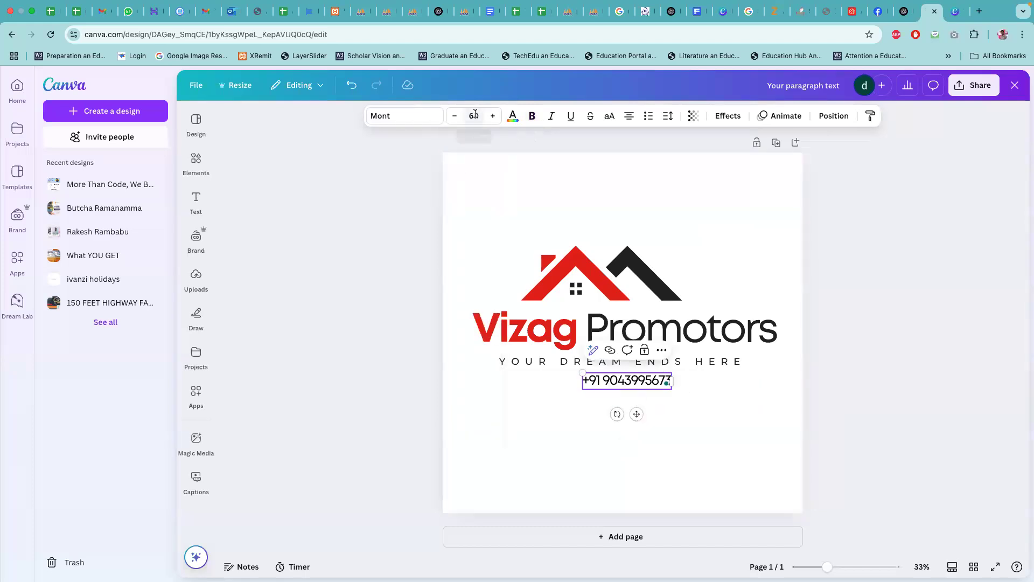
{"action": "type", "text": "80"}
{"action": "key", "text": "Return"}
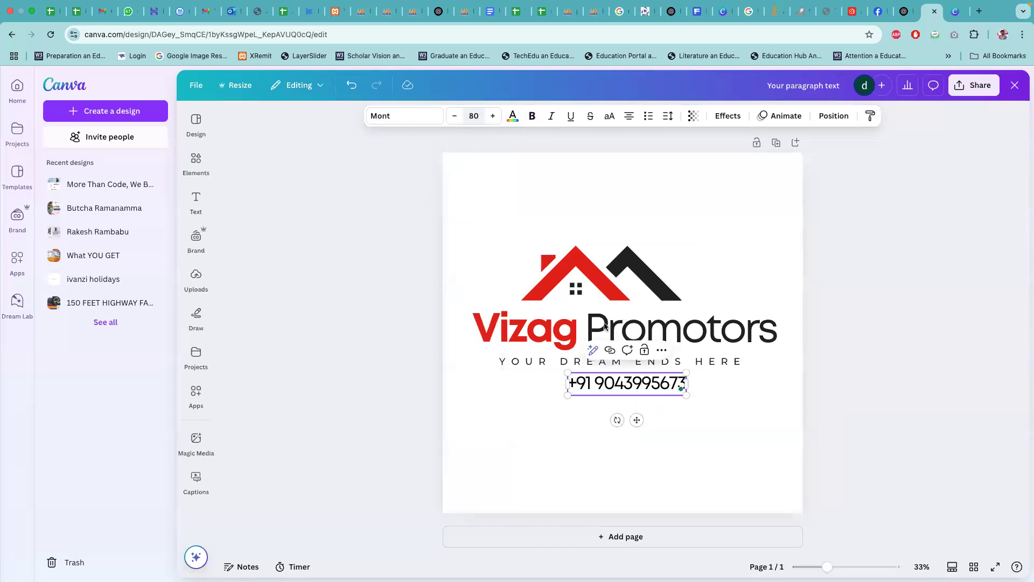
{"action": "left_click_drag", "start_coordinate": [631, 371], "coordinate": [627, 390]}
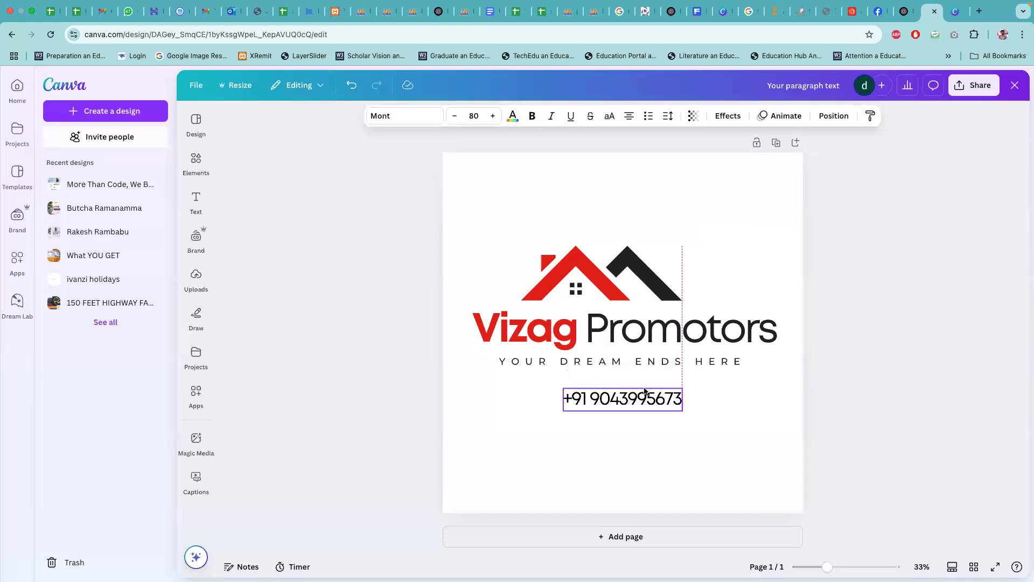
{"action": "left_click", "coordinate": [971, 129]}
Download the profile picture design as a PNG and return to the Facebook Page setup.
{"action": "left_click", "coordinate": [973, 93]}
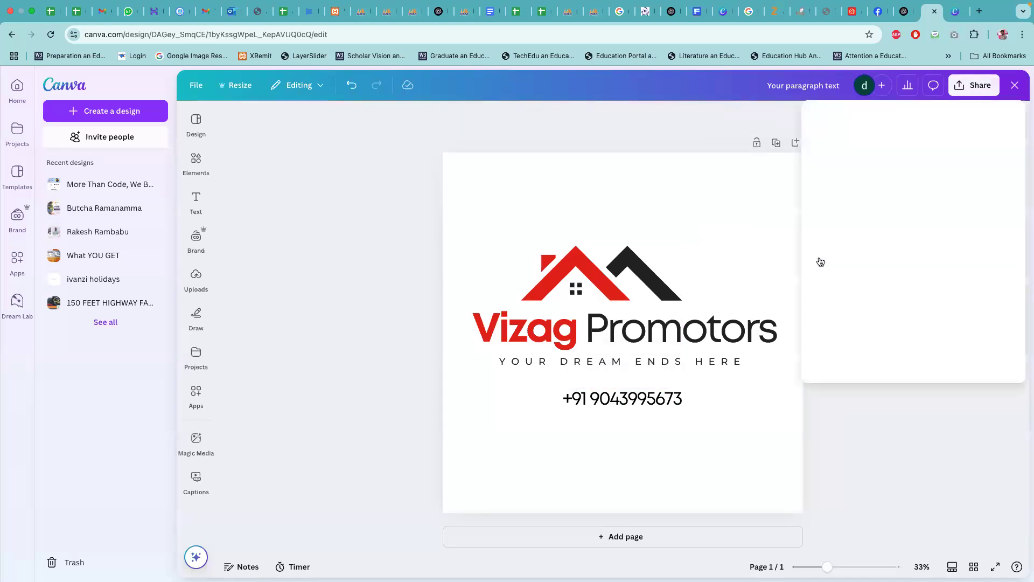
{"action": "left_click", "coordinate": [831, 294]}
{"action": "left_click", "coordinate": [898, 337]}
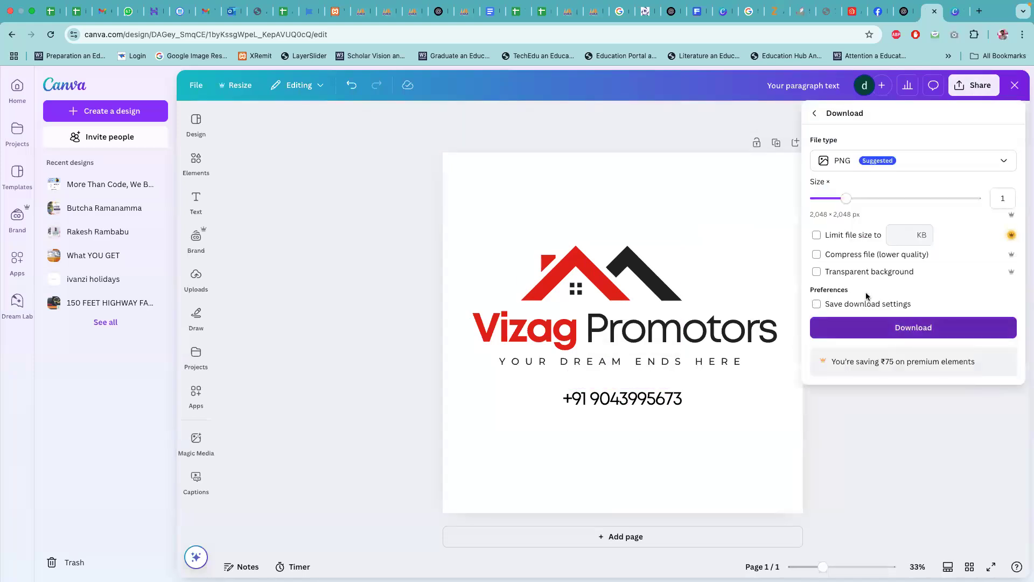
{"action": "left_click", "coordinate": [878, 16]}
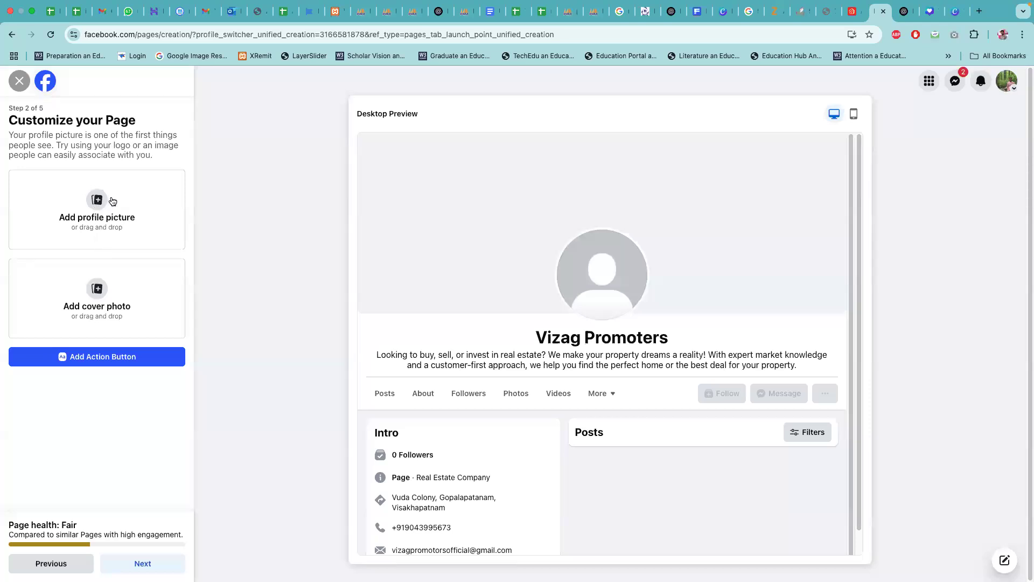
{"action": "left_click", "coordinate": [148, 207]}
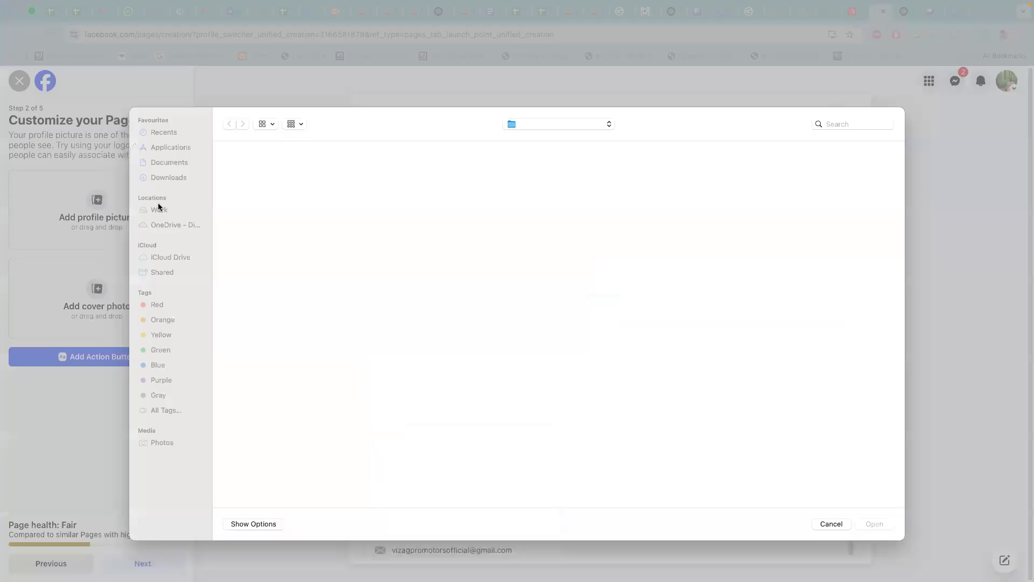
{"action": "double_click", "coordinate": [242, 179]}
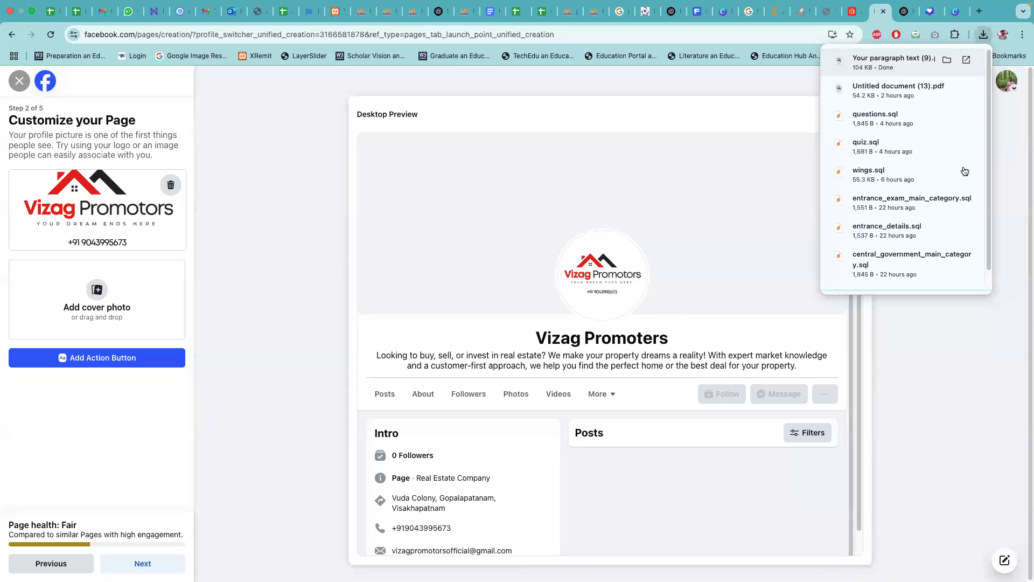
{"action": "left_click", "coordinate": [993, 327]}
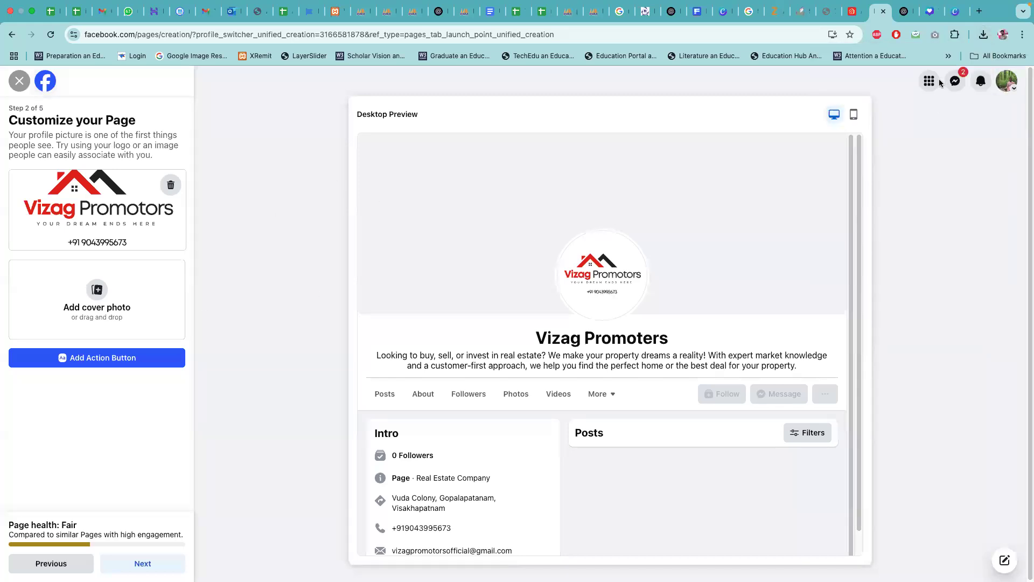
{"action": "left_click", "coordinate": [923, 18]}
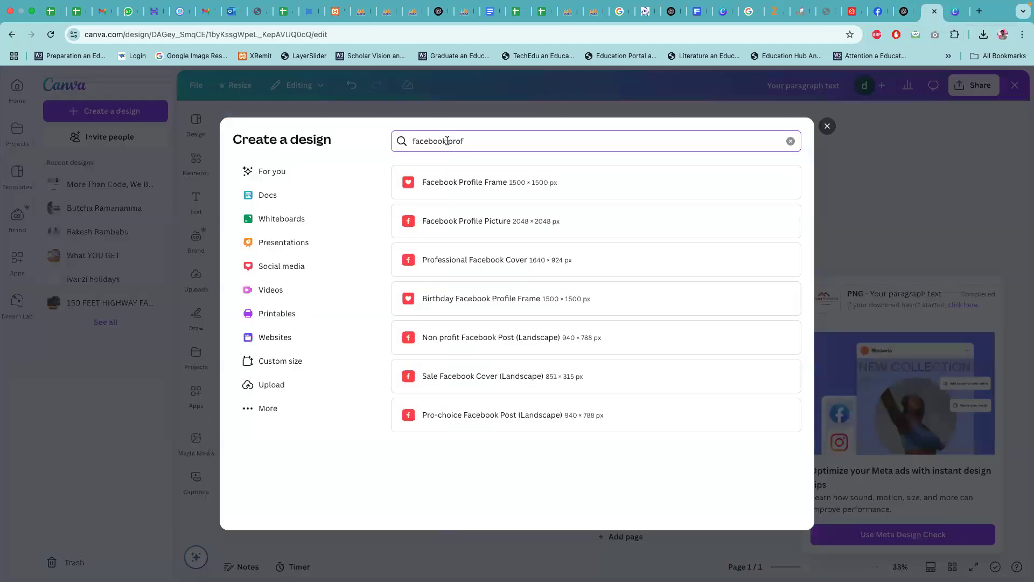
Change the design search to 'facebook cover' and create a Facebook Cover (Landscape) design.
{"action": "double_click", "coordinate": [451, 141]}
{"action": "type", "text": "cover"}
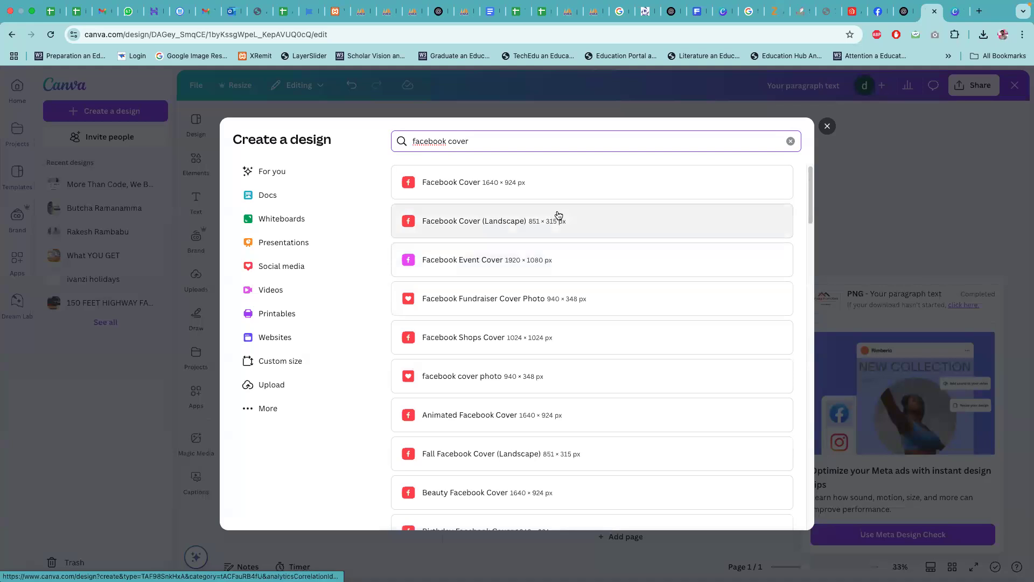
{"action": "left_click", "coordinate": [591, 229]}
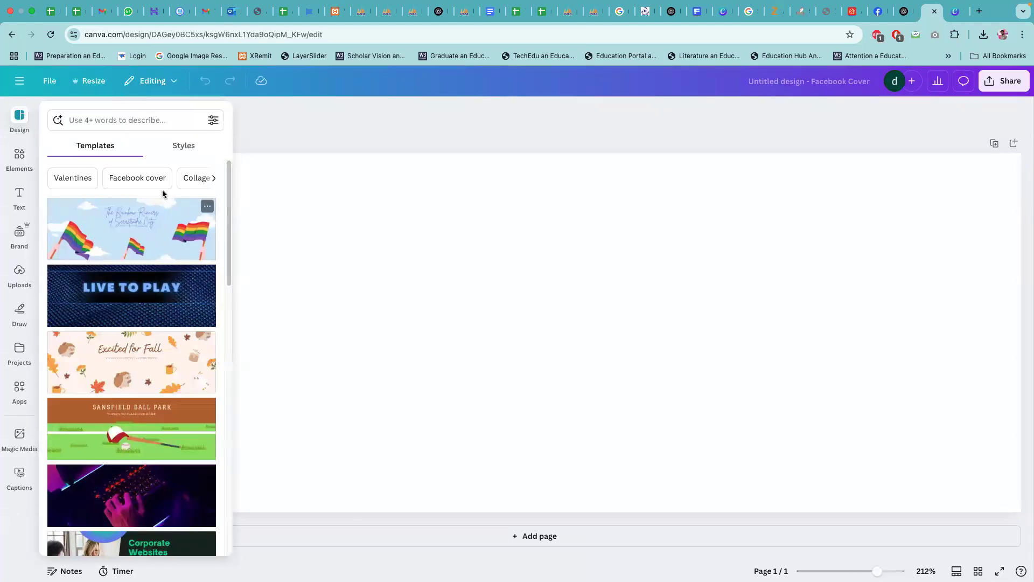
Search templates for 'real estate' and browse through the results.
{"action": "left_click", "coordinate": [130, 120]}
{"action": "type", "text": "real"}
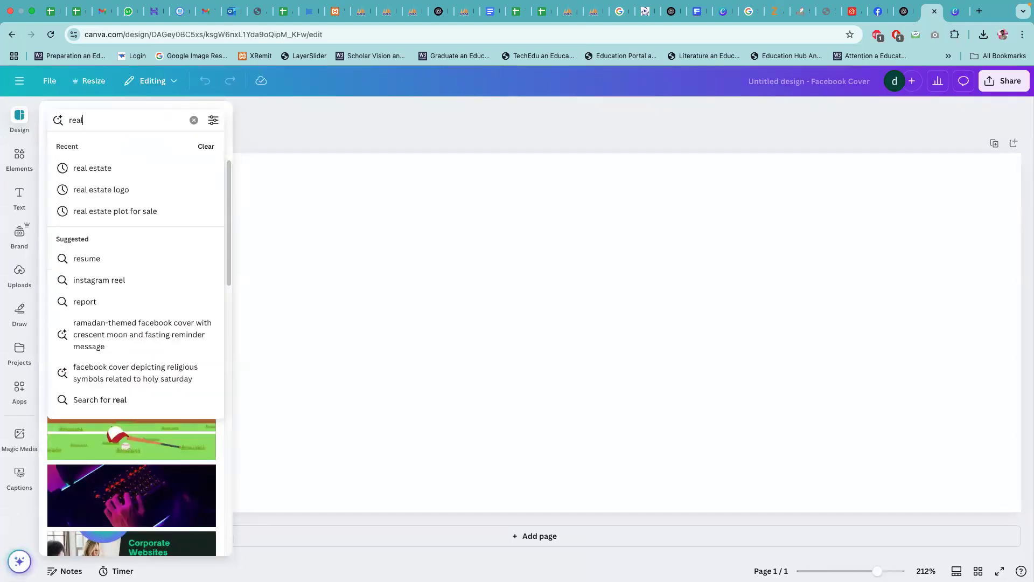
{"action": "type", "text": " estate"}
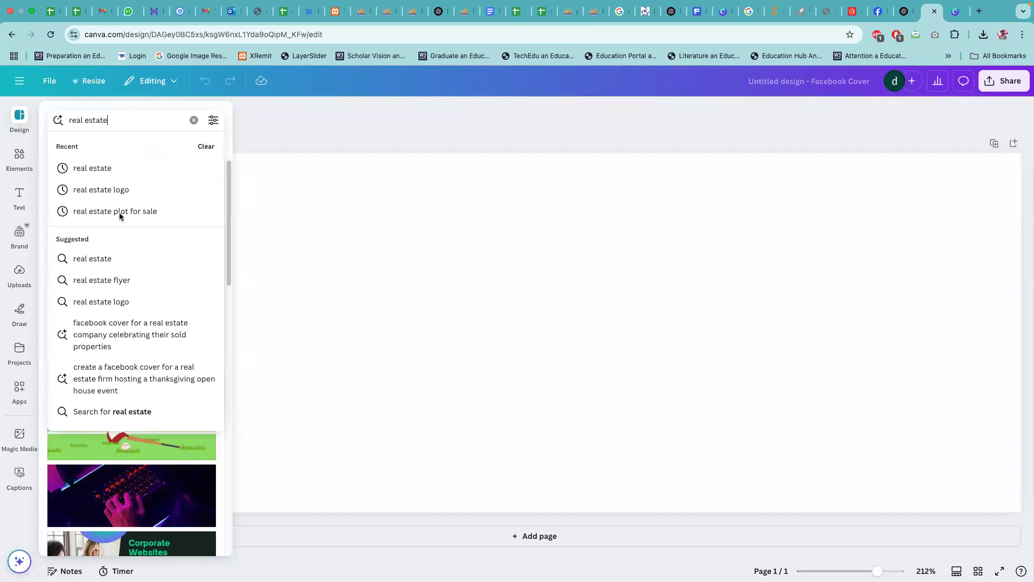
{"action": "left_click", "coordinate": [125, 259]}
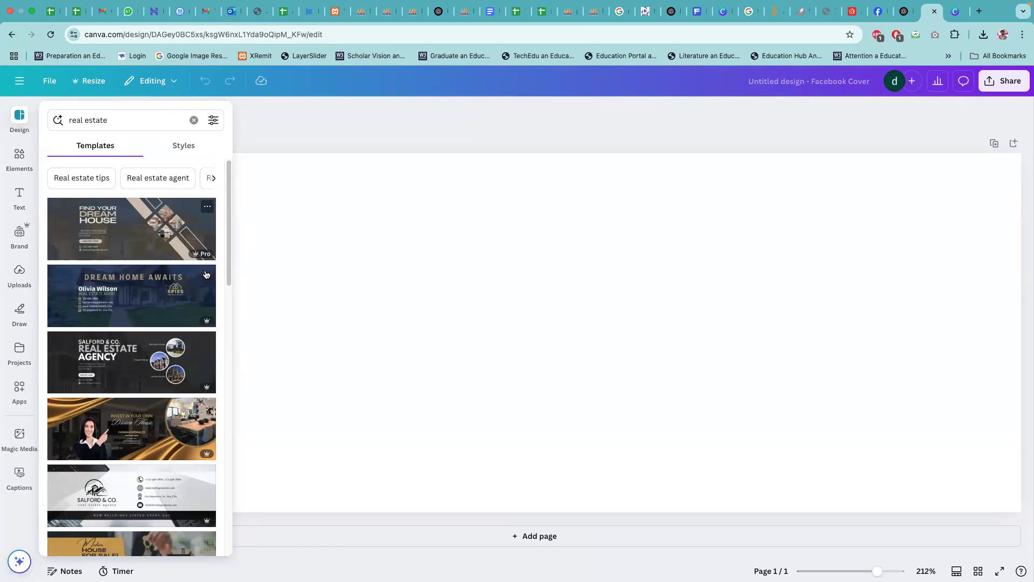
{"action": "left_click_drag", "start_coordinate": [225, 274], "coordinate": [233, 442]}
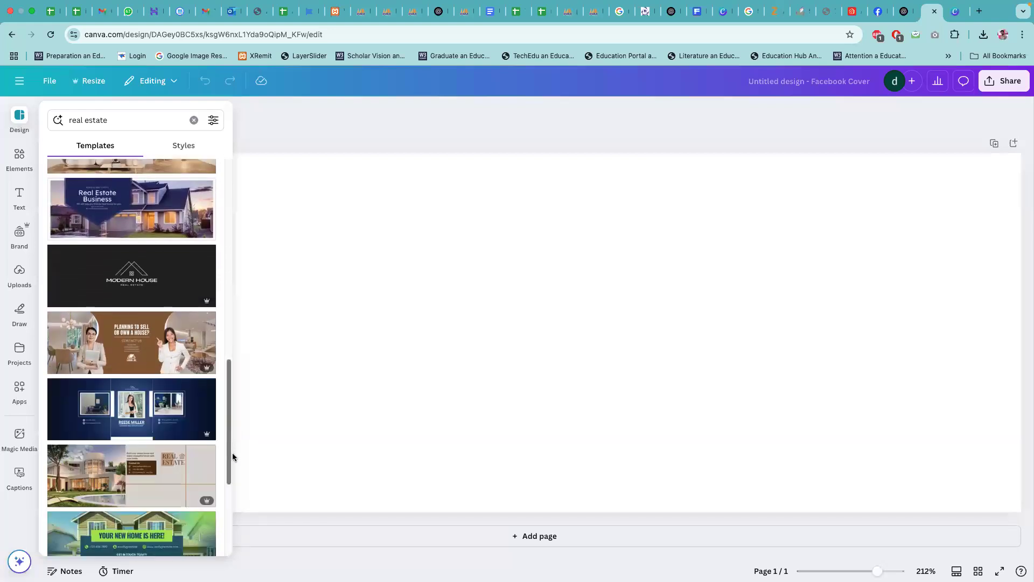
{"action": "scroll", "coordinate": [231, 453], "scroll_direction": "down", "scroll_amount": 5}
{"action": "scroll", "coordinate": [229, 431], "scroll_direction": "down", "scroll_amount": 3}
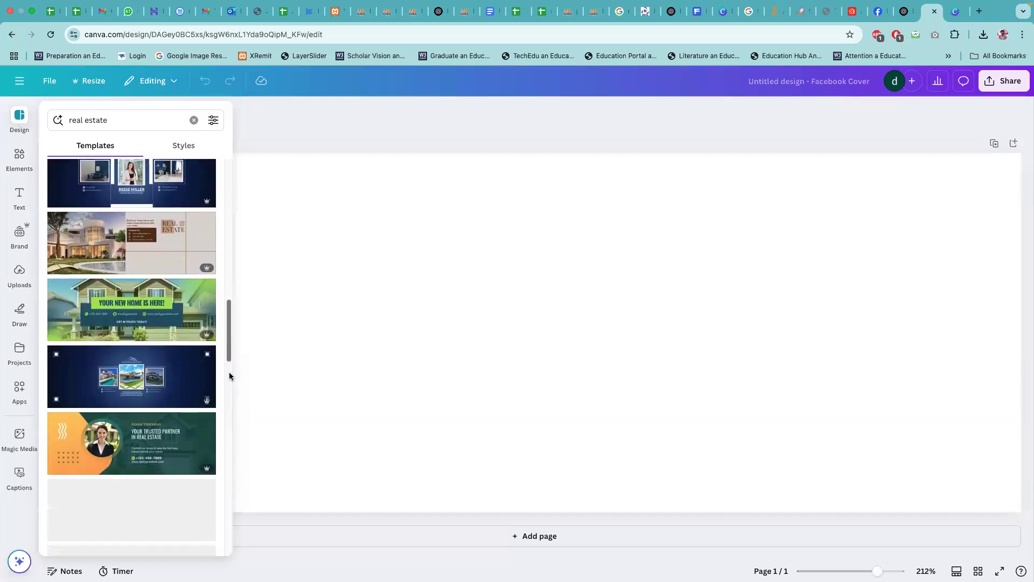
{"action": "scroll", "coordinate": [231, 366], "scroll_direction": "down", "scroll_amount": 6}
{"action": "scroll", "coordinate": [231, 382], "scroll_direction": "down", "scroll_amount": 5}
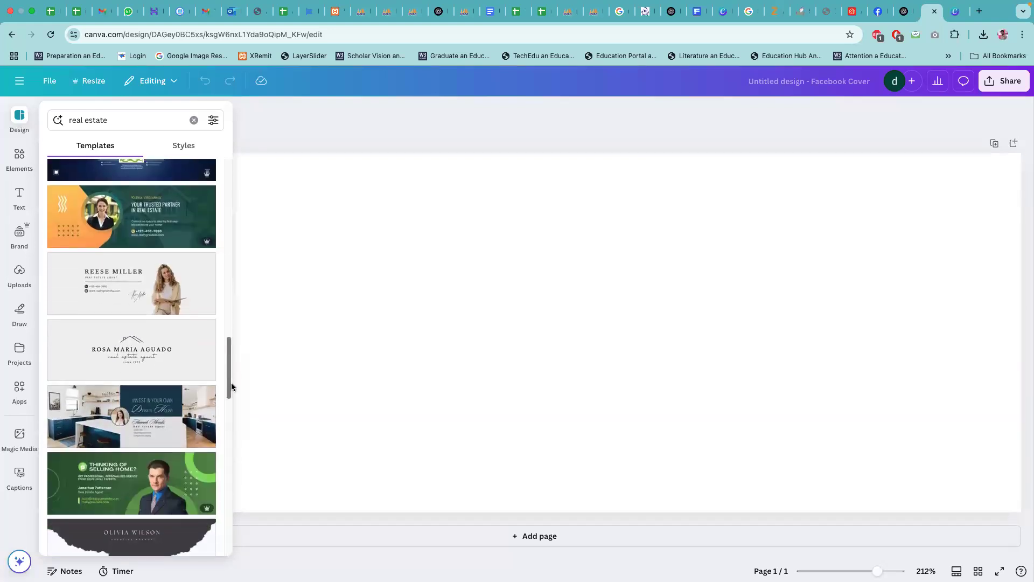
{"action": "scroll", "coordinate": [231, 415], "scroll_direction": "down", "scroll_amount": 7}
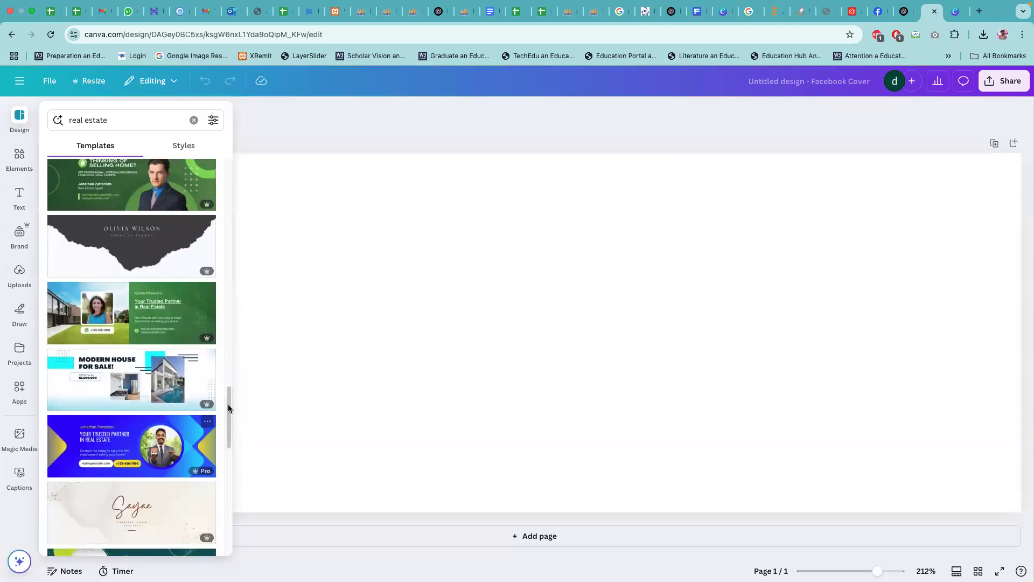
{"action": "scroll", "coordinate": [232, 436], "scroll_direction": "down", "scroll_amount": 12}
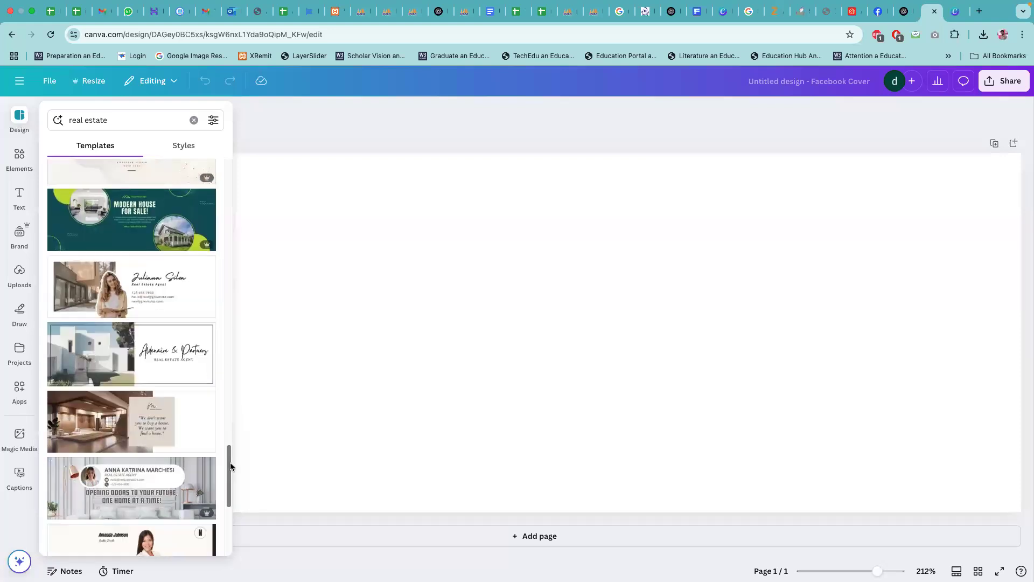
{"action": "scroll", "coordinate": [219, 479], "scroll_direction": "down", "scroll_amount": 4}
{"action": "scroll", "coordinate": [221, 501], "scroll_direction": "down", "scroll_amount": 4}
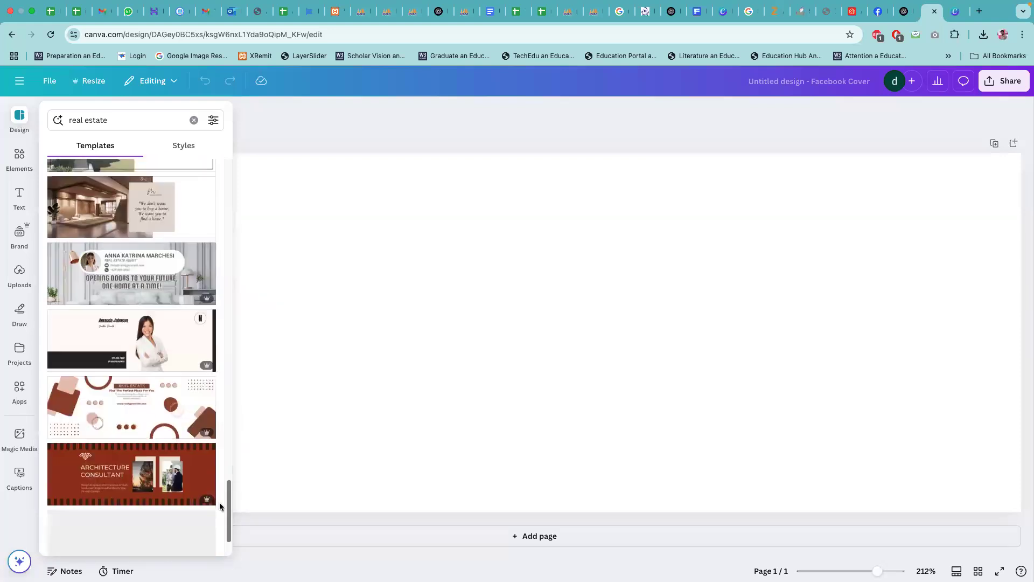
{"action": "left_click_drag", "start_coordinate": [226, 400], "coordinate": [227, 468]}
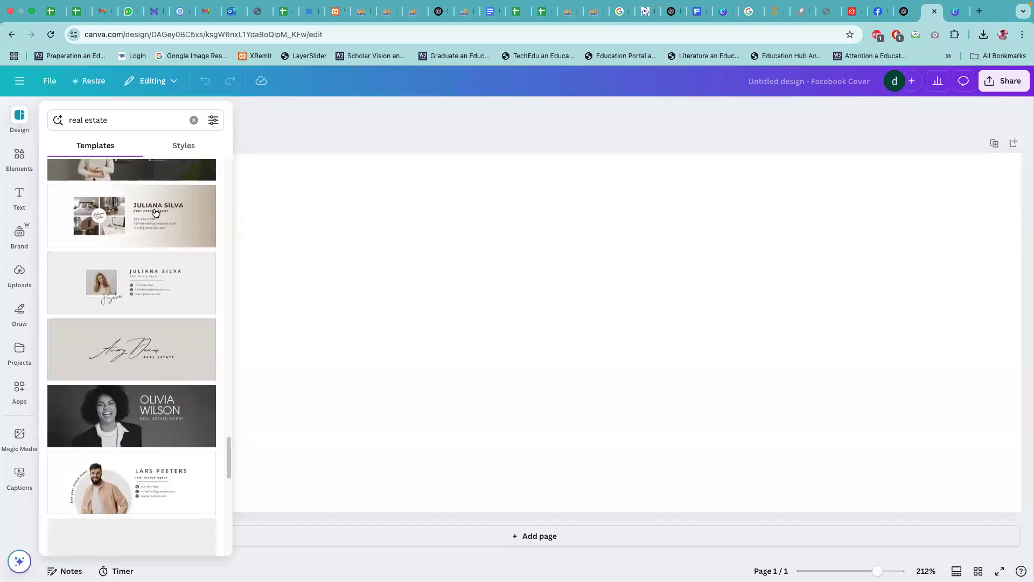
Narrow the search to 'real estate company profile' and apply the Salford & Co. cover template.
{"action": "left_click", "coordinate": [129, 117]}
{"action": "type", "text": "company"}
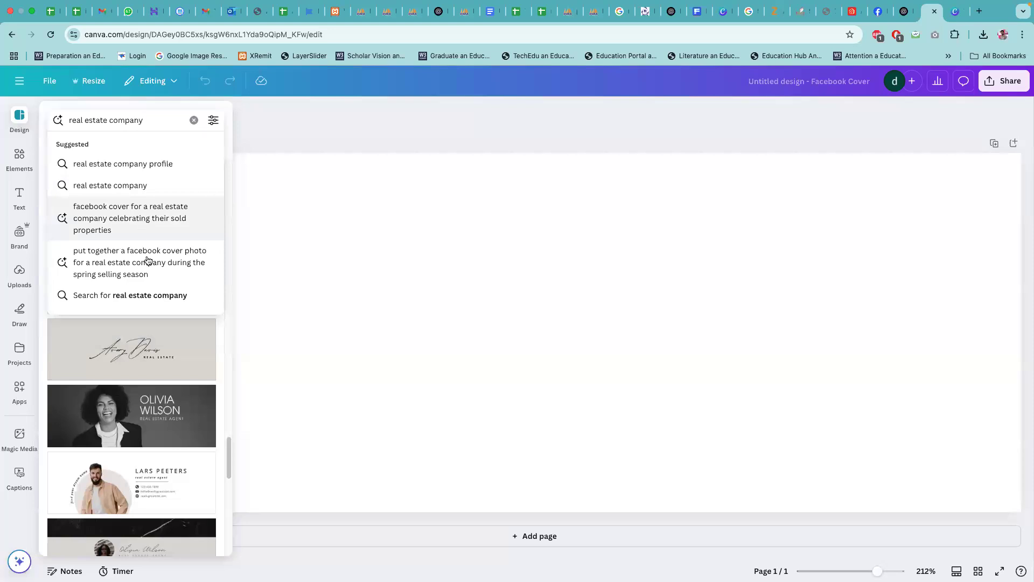
{"action": "left_click", "coordinate": [152, 163]}
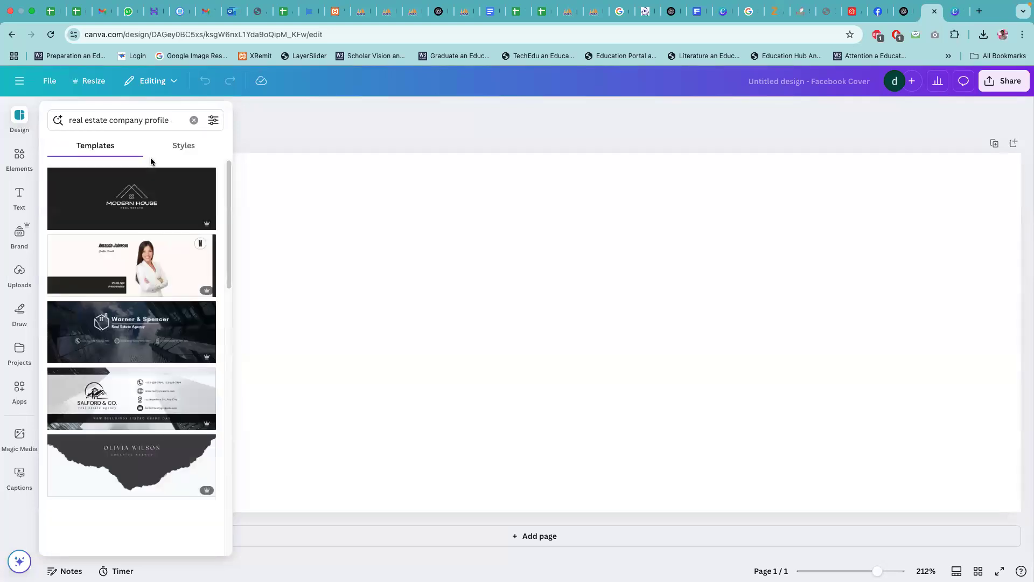
{"action": "scroll", "coordinate": [144, 326], "scroll_direction": "down", "scroll_amount": 1}
{"action": "left_click", "coordinate": [135, 384]}
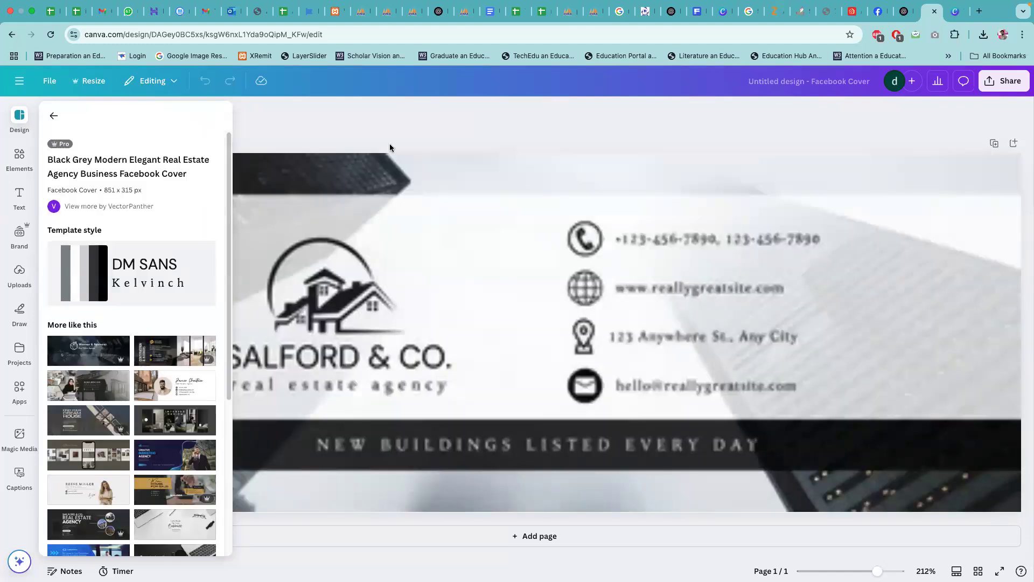
Delete the template's house logo, SALFORD & CO. name and real estate tagline from the cover.
{"action": "left_click", "coordinate": [474, 207]}
{"action": "left_click", "coordinate": [298, 300]}
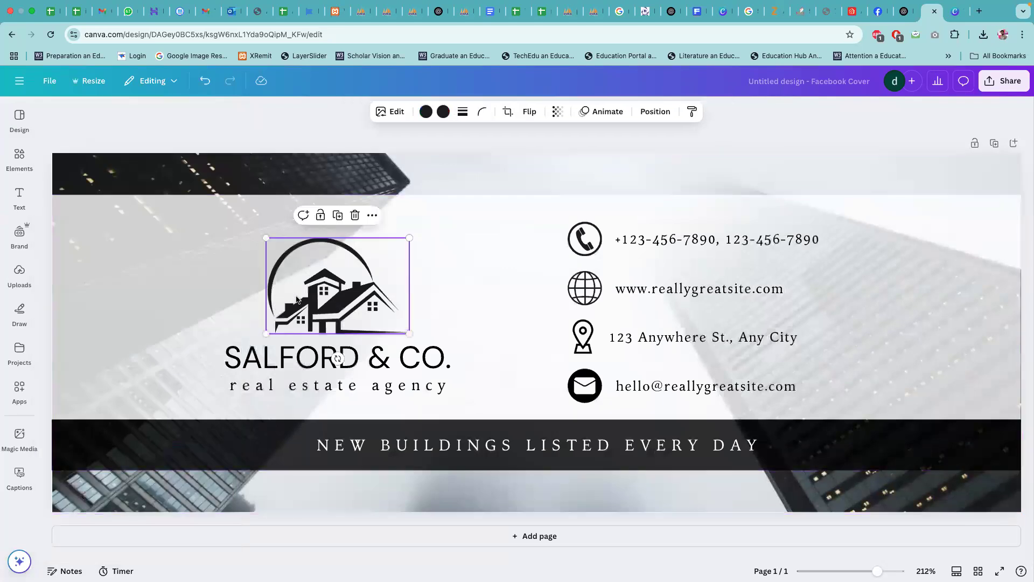
{"action": "key", "text": "Delete"}
{"action": "left_click", "coordinate": [305, 364]}
{"action": "key", "text": "Delete"}
{"action": "left_click", "coordinate": [300, 385]}
{"action": "key", "text": "Delete"}
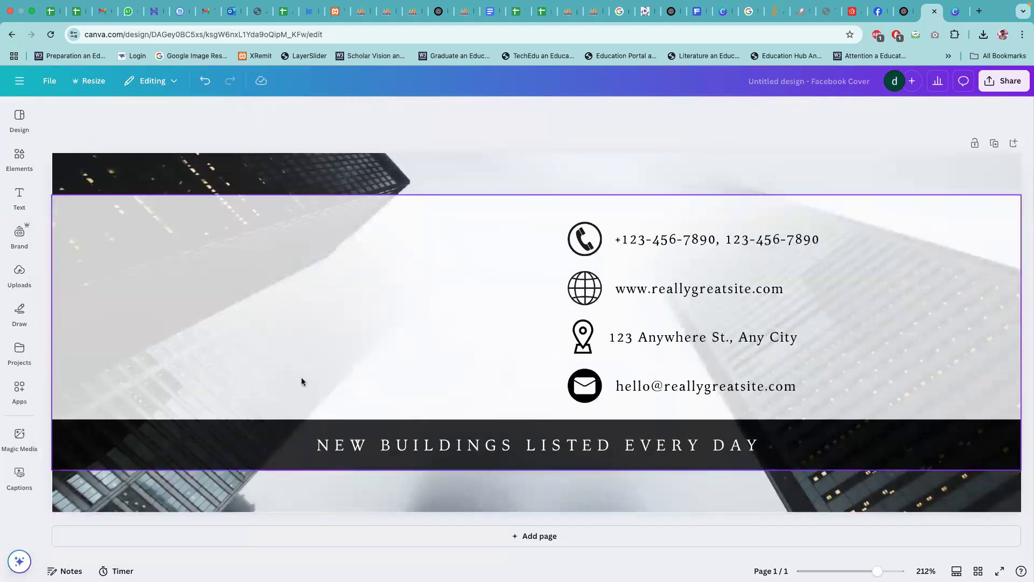
Paste the Vizag Promotors logo, shrink it, and place it left of the contact details.
{"action": "key", "text": "super+v"}
{"action": "left_click_drag", "start_coordinate": [330, 360], "coordinate": [328, 265]}
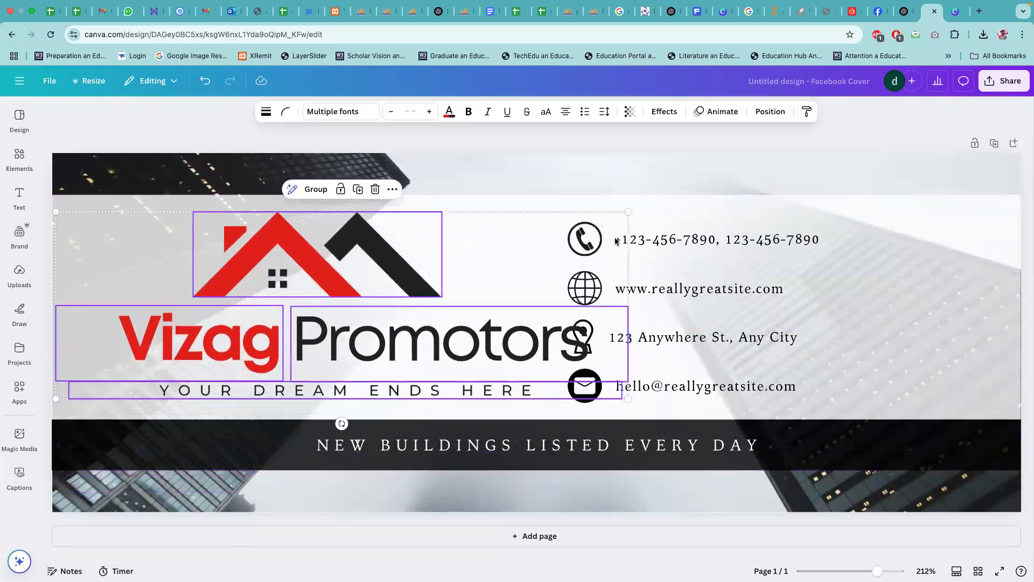
{"action": "left_click_drag", "start_coordinate": [628, 212], "coordinate": [452, 269]}
{"action": "left_click_drag", "start_coordinate": [277, 337], "coordinate": [399, 299]}
{"action": "scroll", "coordinate": [900, 293], "scroll_direction": "down", "scroll_amount": 5}
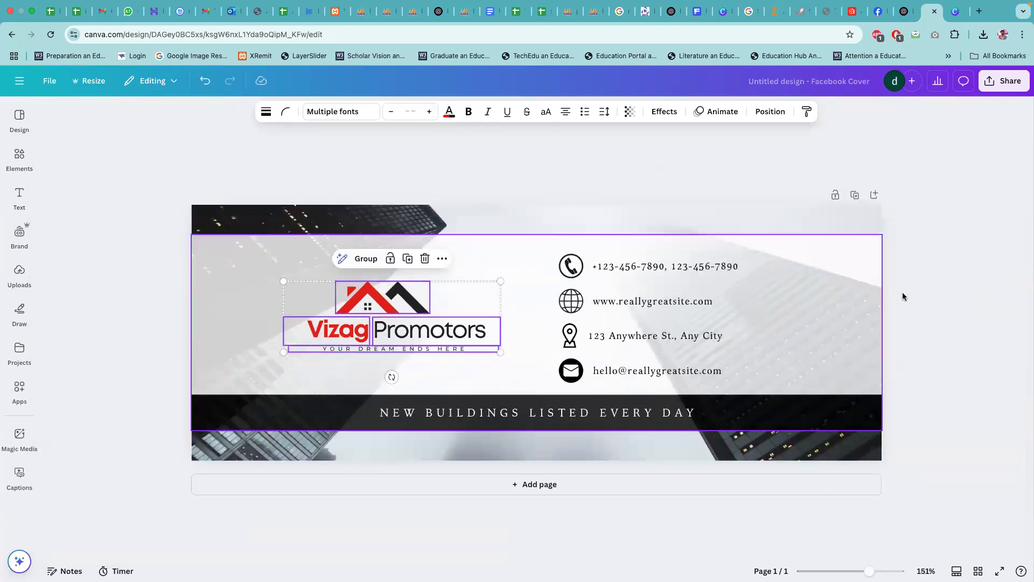
{"action": "left_click", "coordinate": [980, 295]}
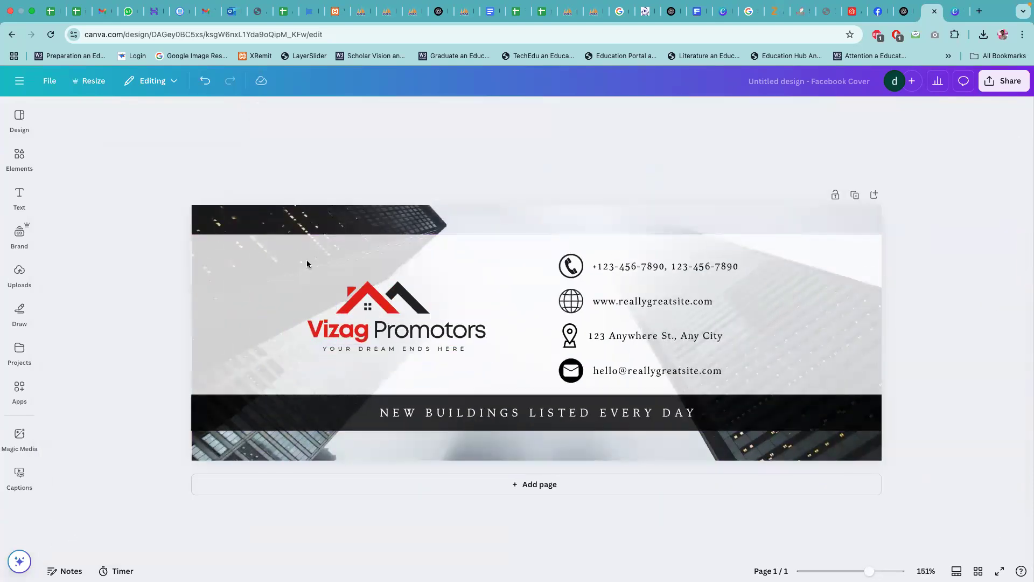
Change the dark banner behind the contact details to red.
{"action": "left_click", "coordinate": [278, 406]}
{"action": "left_click", "coordinate": [465, 111]}
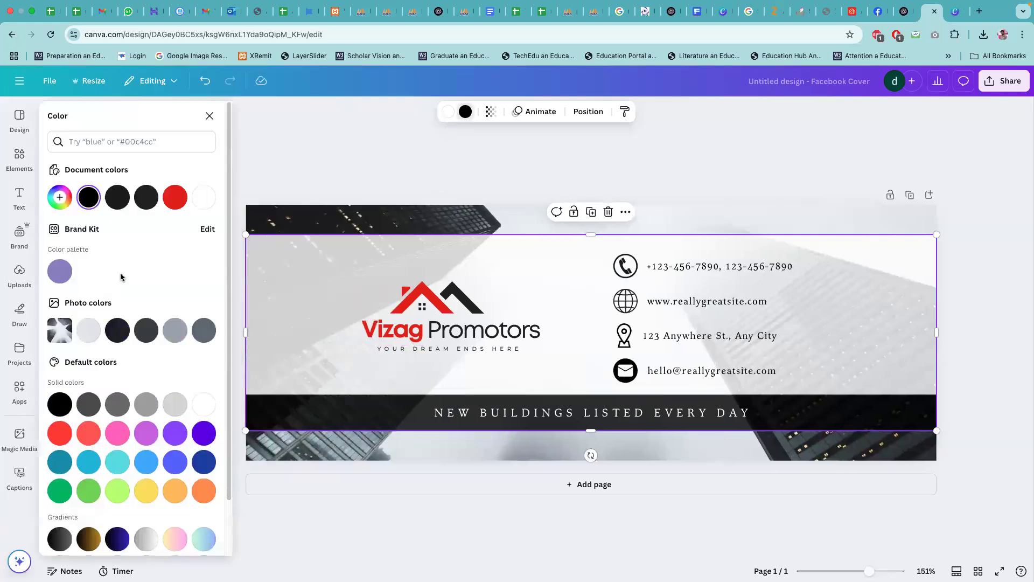
{"action": "left_click", "coordinate": [175, 197]}
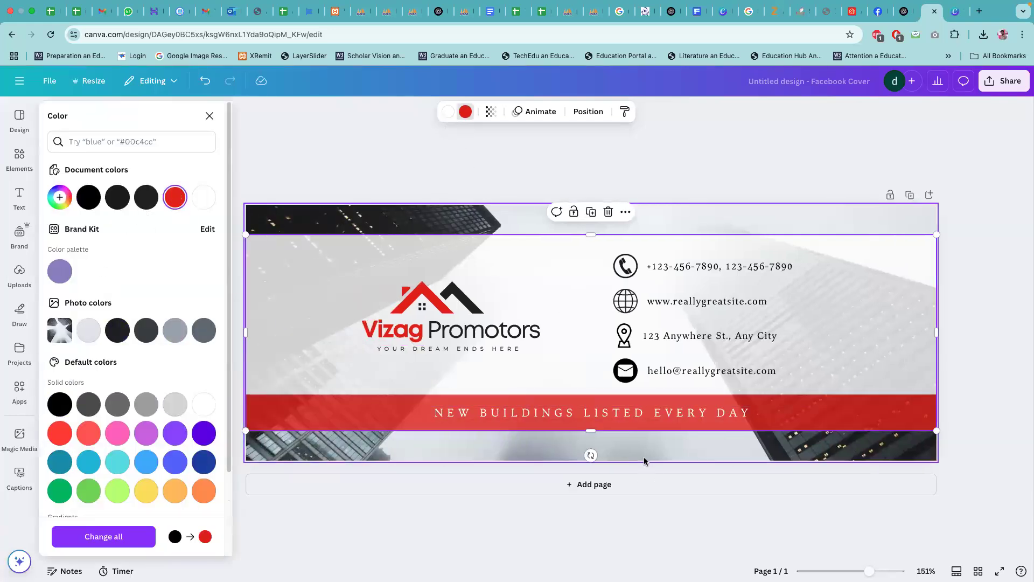
{"action": "left_click", "coordinate": [693, 267]}
Replace the sample phone number and street address with the business's own phone number and local address.
{"action": "double_click", "coordinate": [692, 267]}
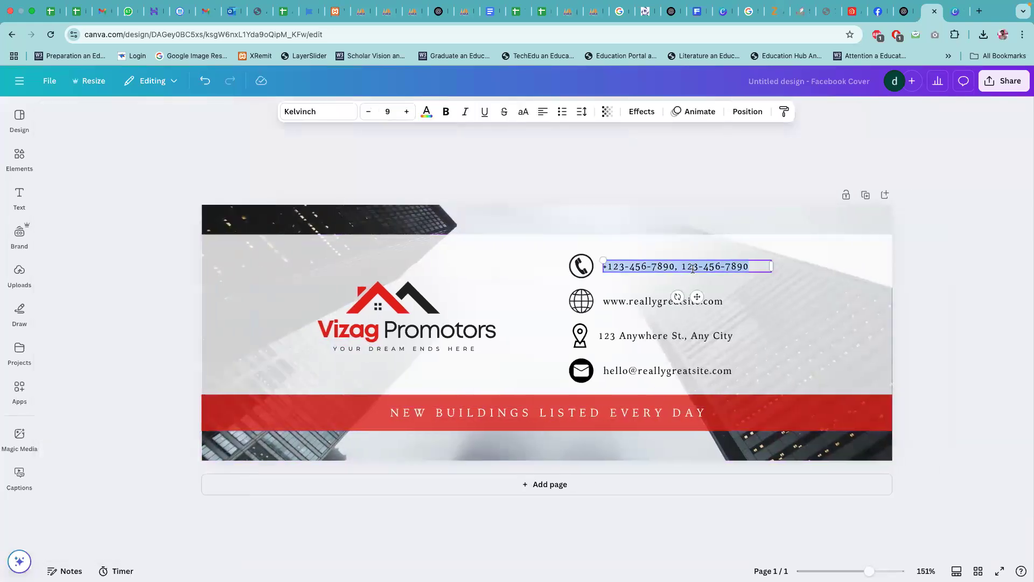
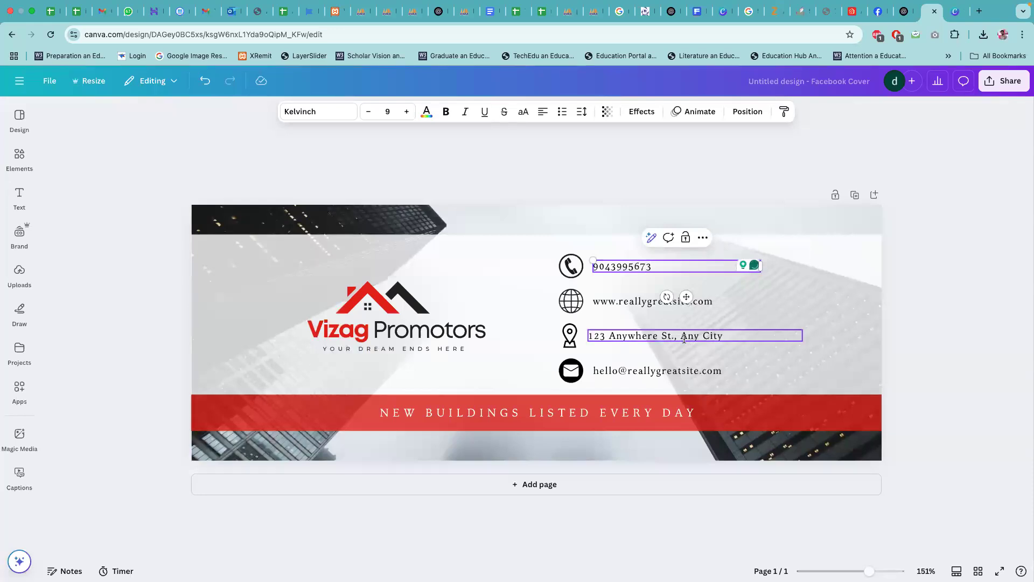
{"action": "double_click", "coordinate": [684, 338]}
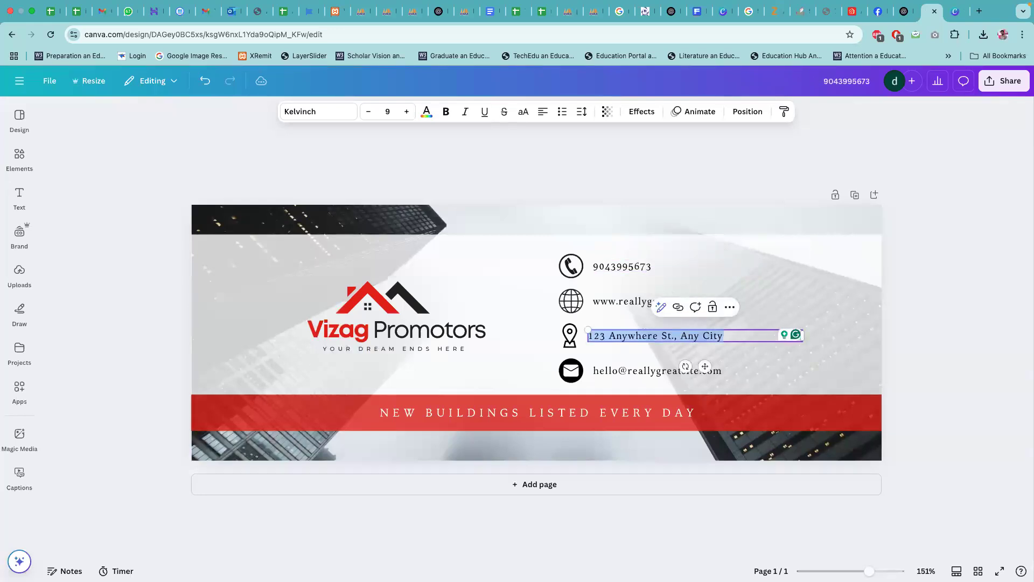
{"action": "type", "text": "vuda colo"}
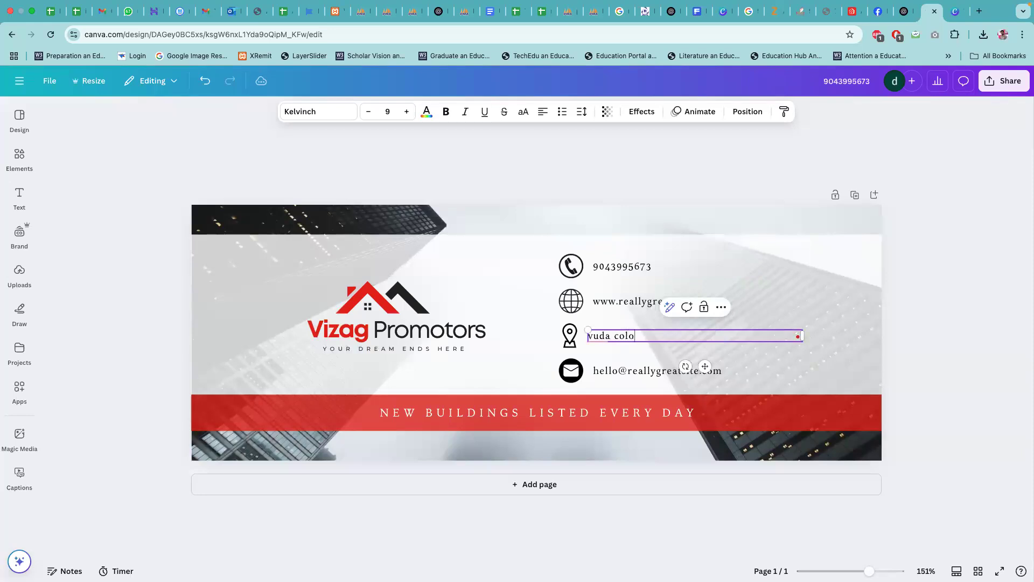
{"action": "type", "text": "yny, gopalapatanam"}
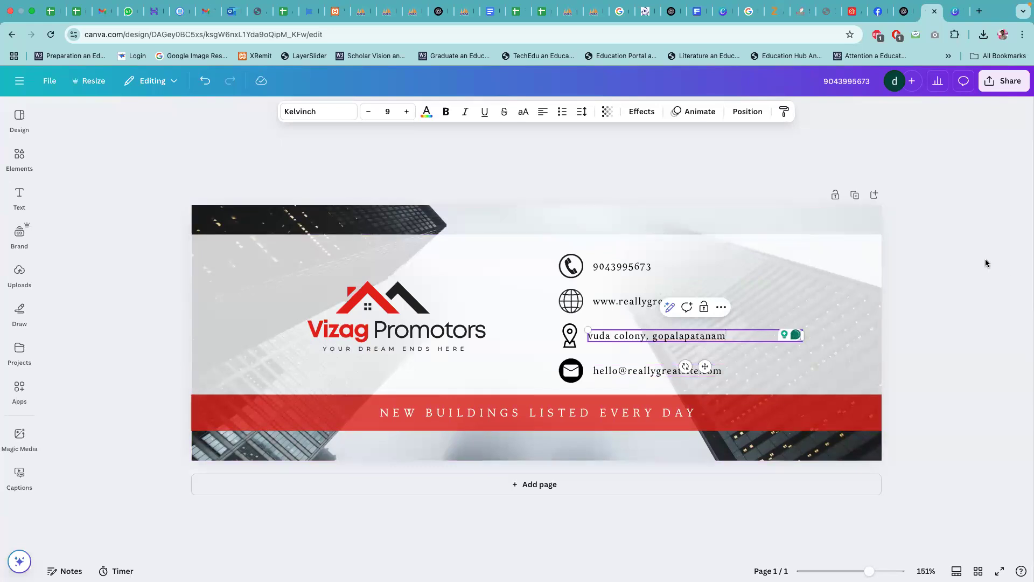
{"action": "left_click", "coordinate": [964, 245]}
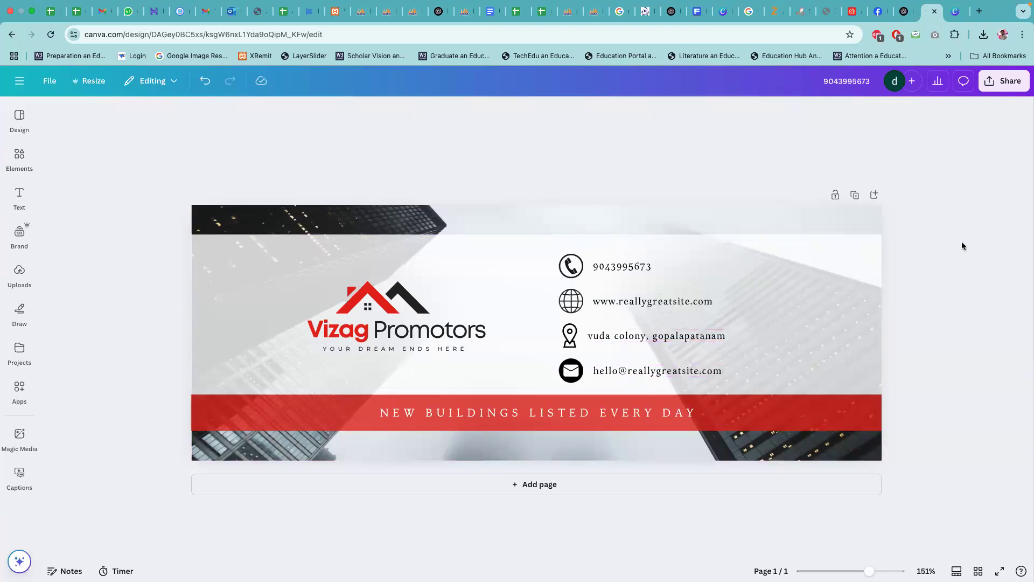
{"action": "left_click", "coordinate": [999, 84]}
Download the Vizag Promotors cover design as a PNG file and return to Facebook.
{"action": "left_click", "coordinate": [836, 288]}
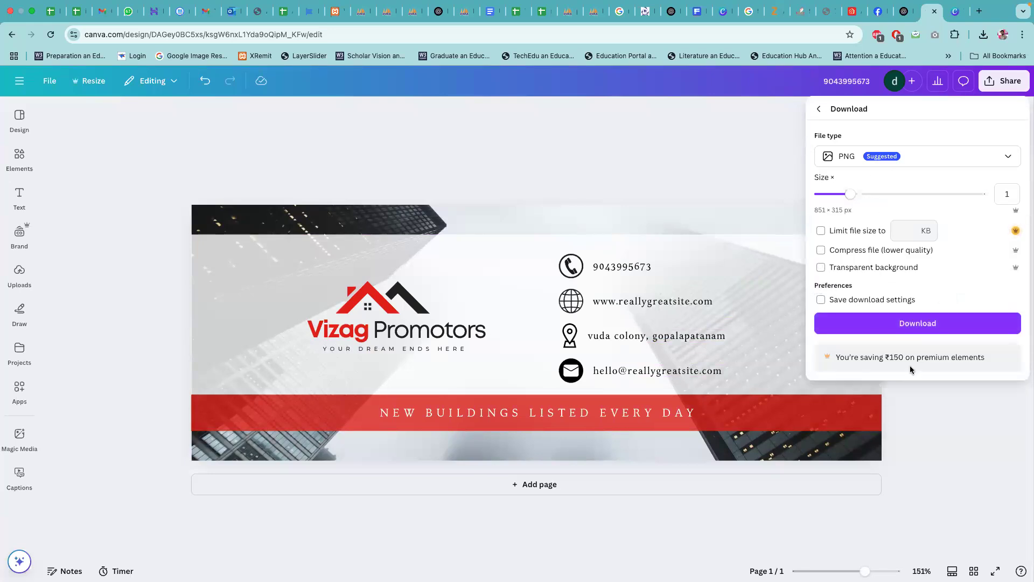
{"action": "left_click", "coordinate": [910, 326]}
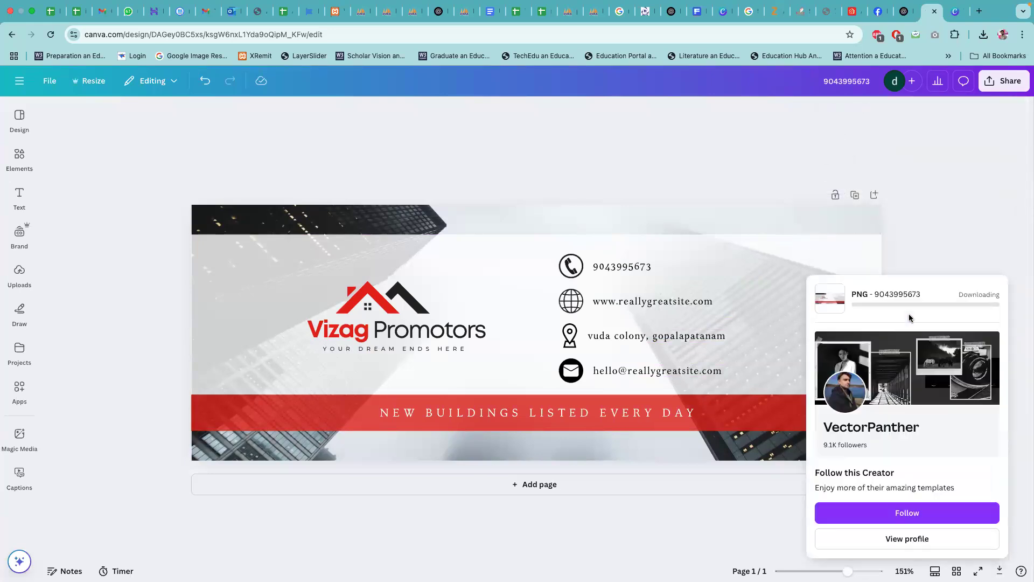
{"action": "left_click", "coordinate": [878, 11]}
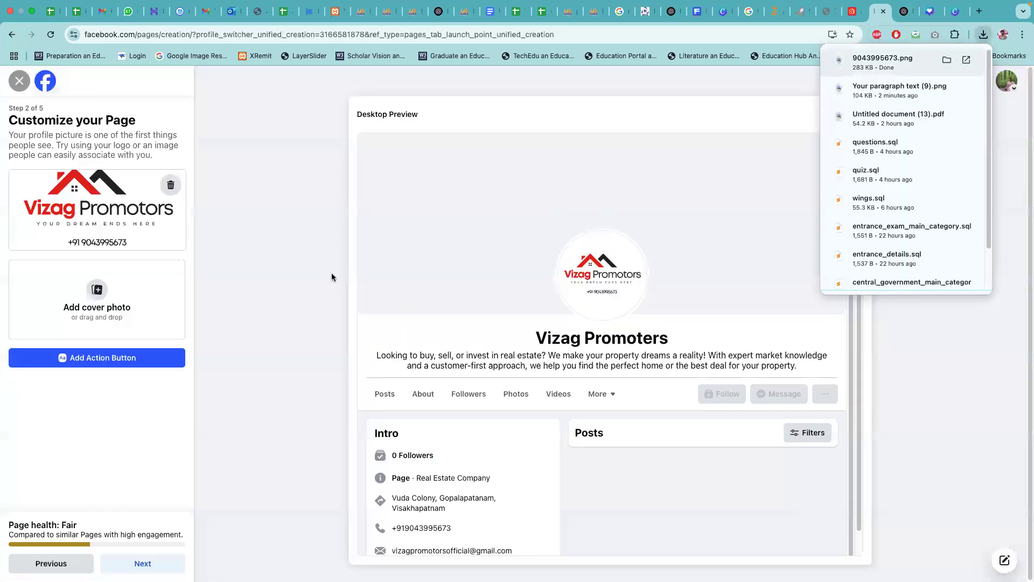
Upload the downloaded Canva banner PNG as the Page's cover photo.
{"action": "left_click", "coordinate": [111, 290]}
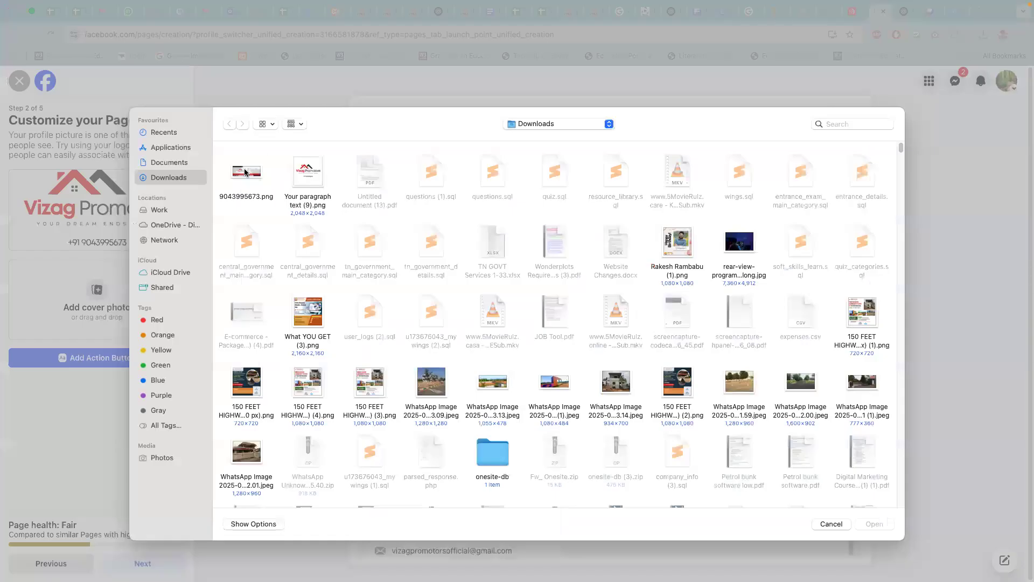
{"action": "double_click", "coordinate": [245, 172]}
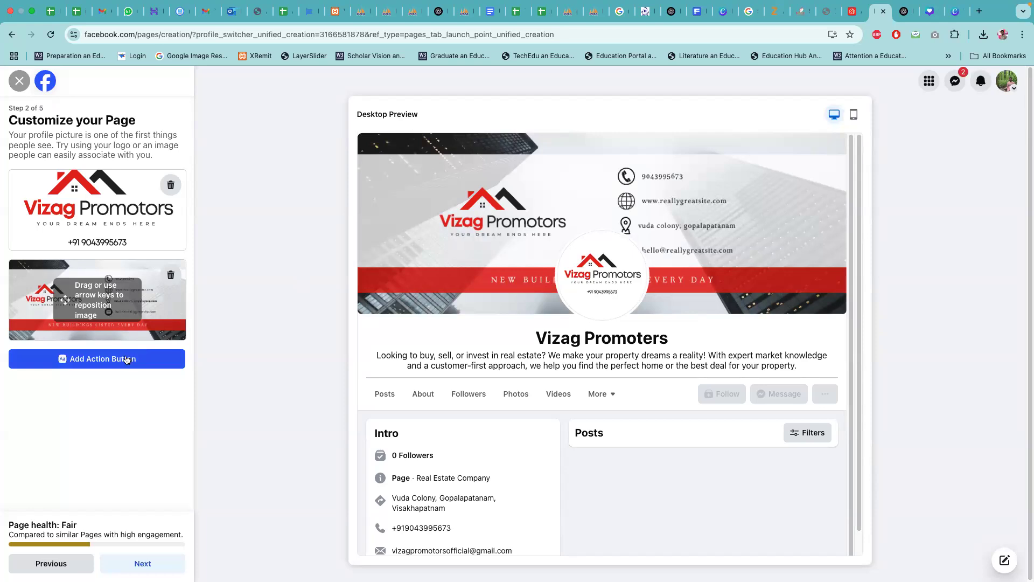
{"action": "left_click", "coordinate": [142, 563]}
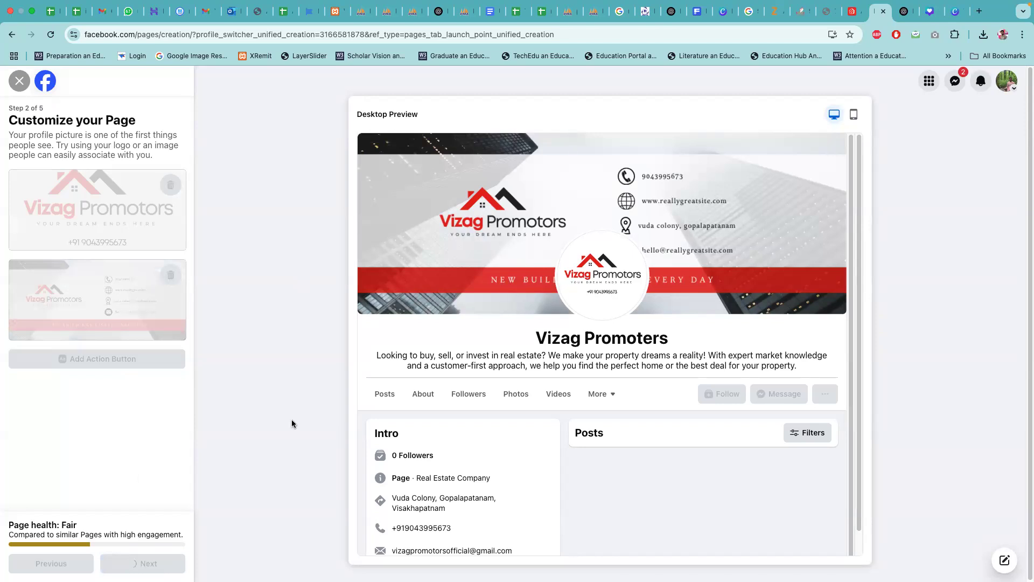
Skip connecting WhatsApp and finish the remaining Page setup steps.
{"action": "left_click", "coordinate": [79, 350]}
{"action": "left_click", "coordinate": [142, 563]}
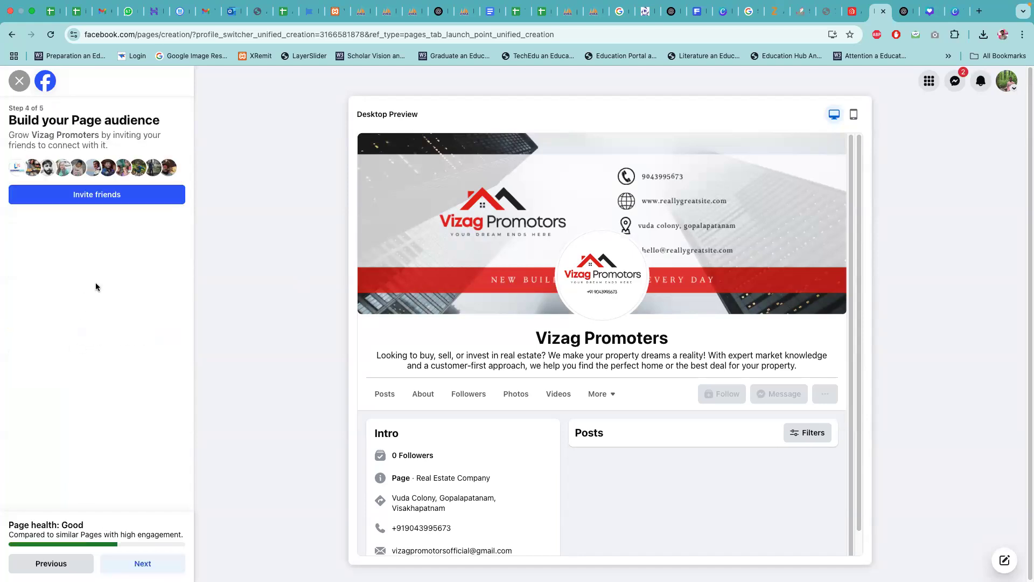
{"action": "left_click", "coordinate": [136, 560]}
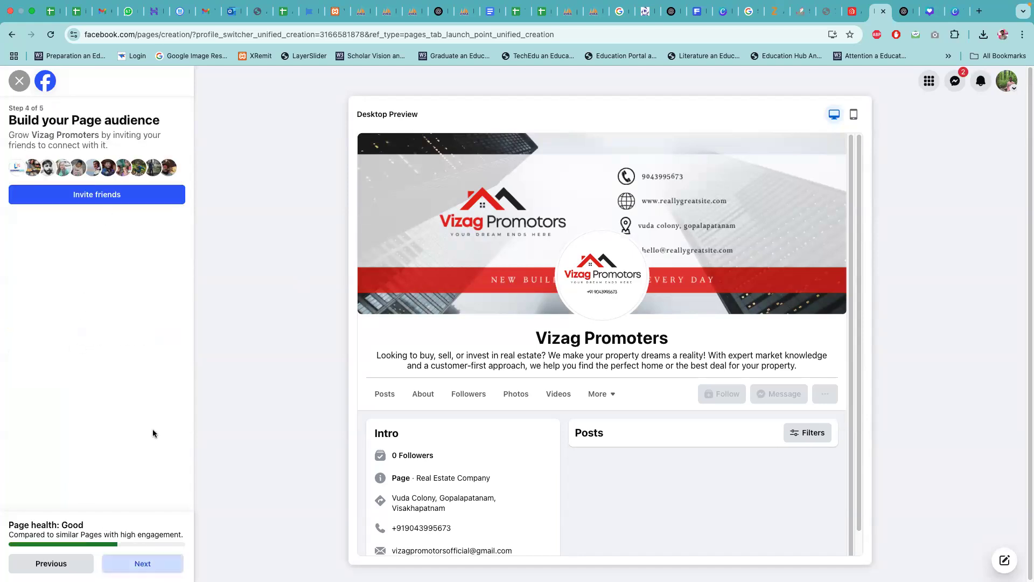
{"action": "left_click", "coordinate": [141, 561]}
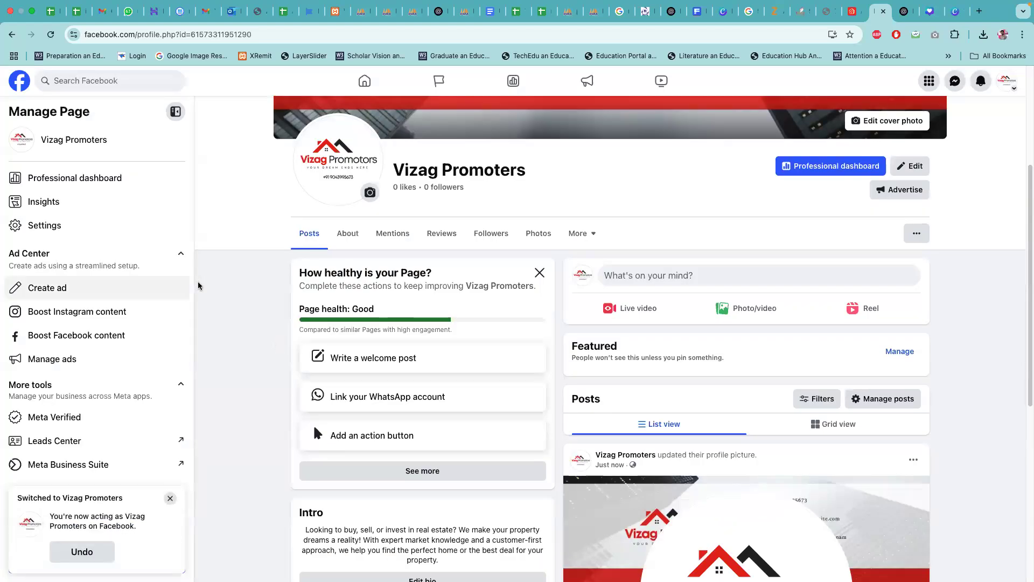
Scroll through the live Vizag Promoters Page to review its bio, category, address and contact details.
{"action": "scroll", "coordinate": [198, 286], "scroll_direction": "up", "scroll_amount": 4}
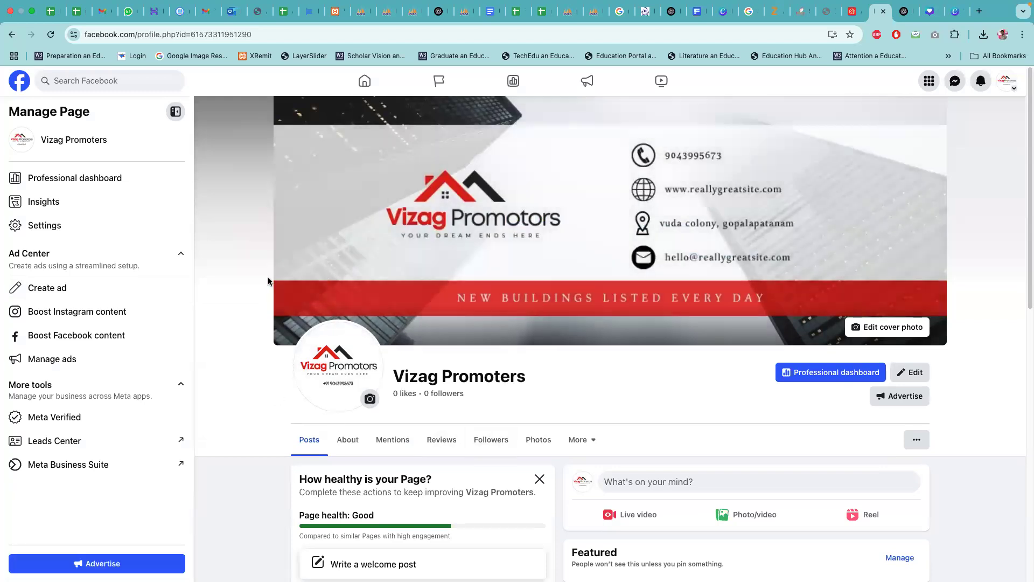
{"action": "scroll", "coordinate": [268, 281], "scroll_direction": "down", "scroll_amount": 10}
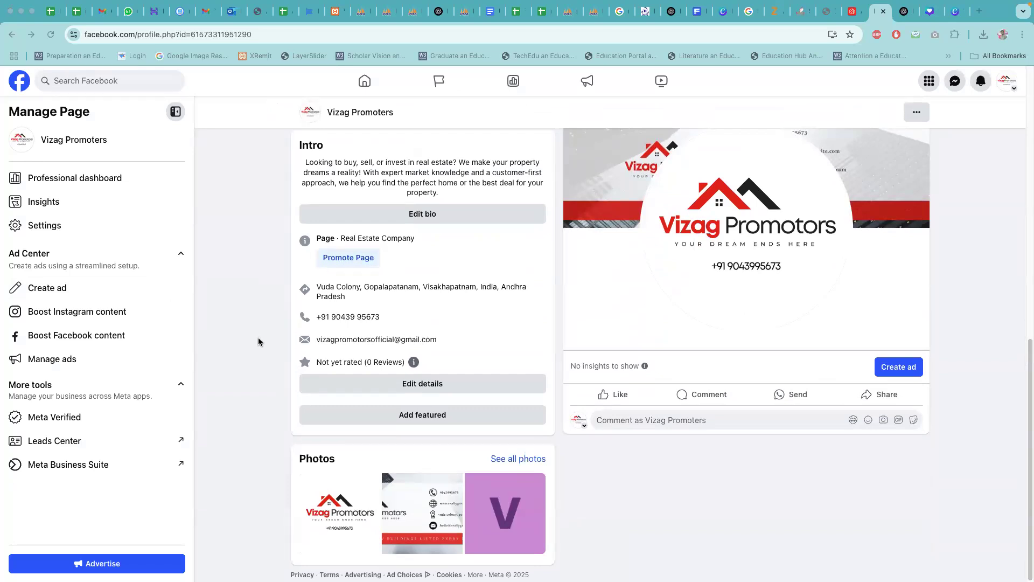
{"action": "left_click", "coordinate": [1027, 324]}
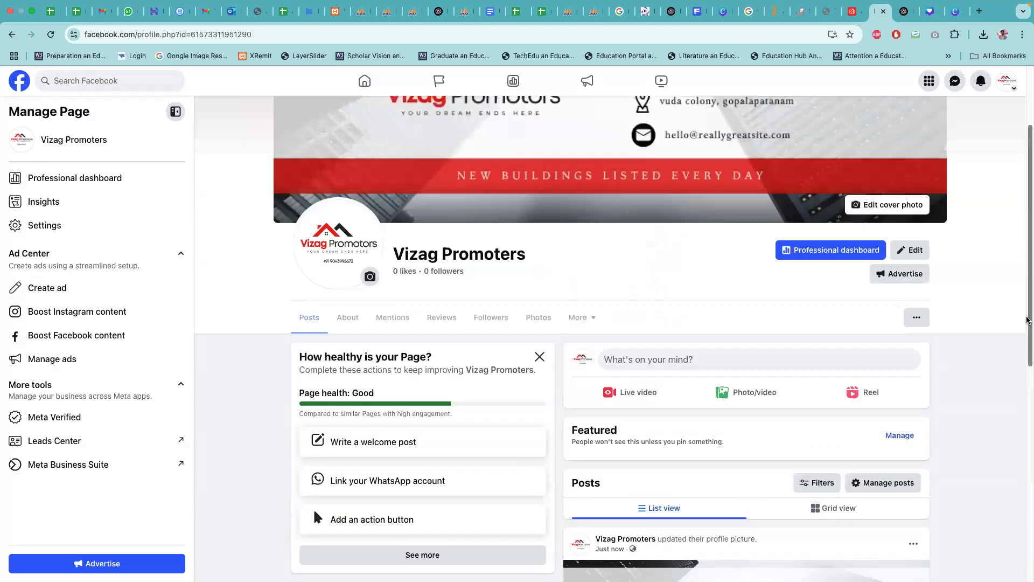
{"action": "scroll", "coordinate": [1027, 341], "scroll_direction": "down", "scroll_amount": 1}
{"action": "scroll", "coordinate": [1027, 373], "scroll_direction": "down", "scroll_amount": 1}
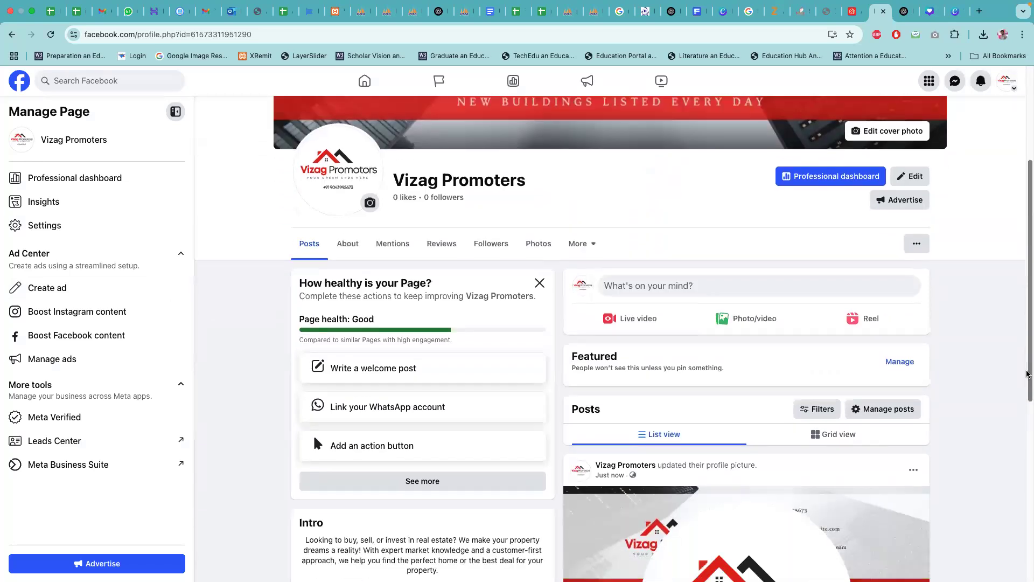
{"action": "scroll", "coordinate": [1027, 373], "scroll_direction": "down", "scroll_amount": 1}
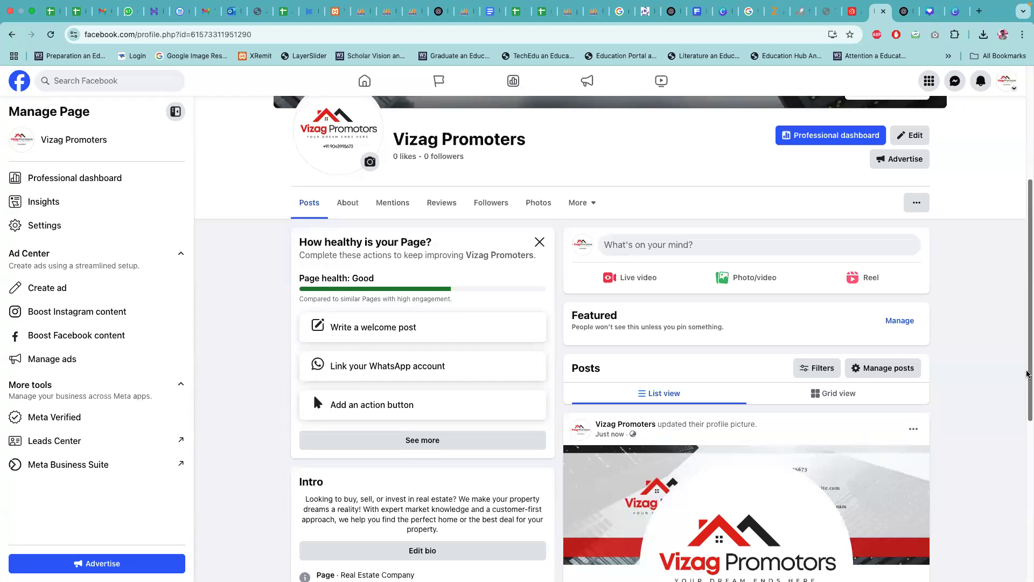
{"action": "scroll", "coordinate": [1027, 373], "scroll_direction": "down", "scroll_amount": 1}
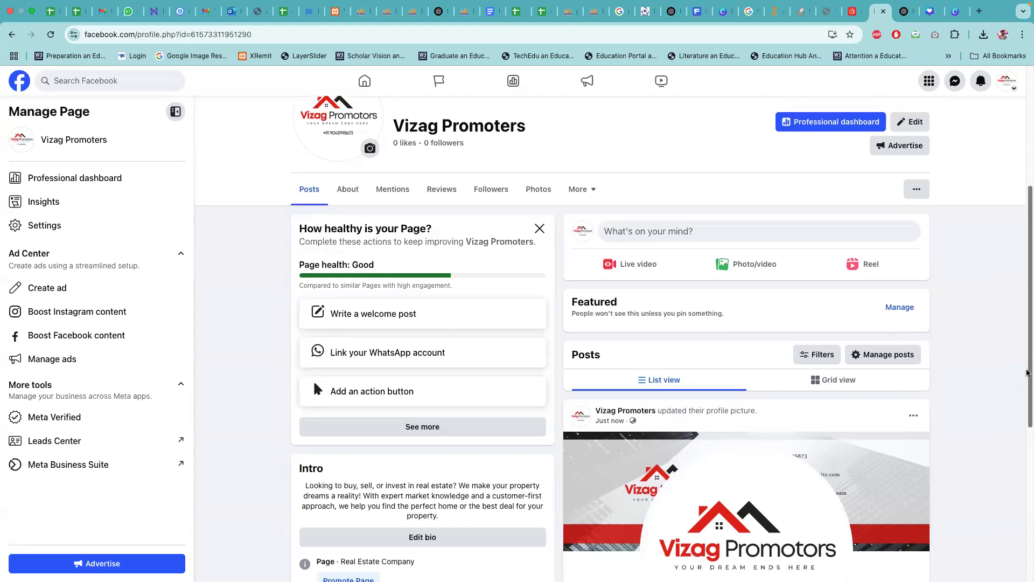
{"action": "scroll", "coordinate": [1027, 371], "scroll_direction": "up", "scroll_amount": 1}
{"action": "left_click_drag", "start_coordinate": [1027, 372], "coordinate": [1027, 407]}
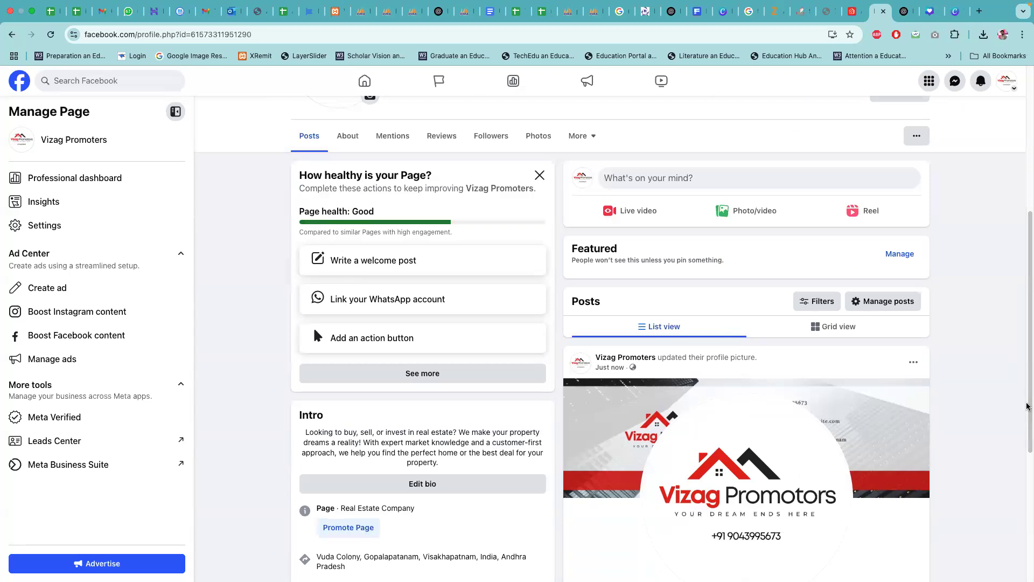
{"action": "left_click_drag", "start_coordinate": [1027, 407], "coordinate": [1027, 426]}
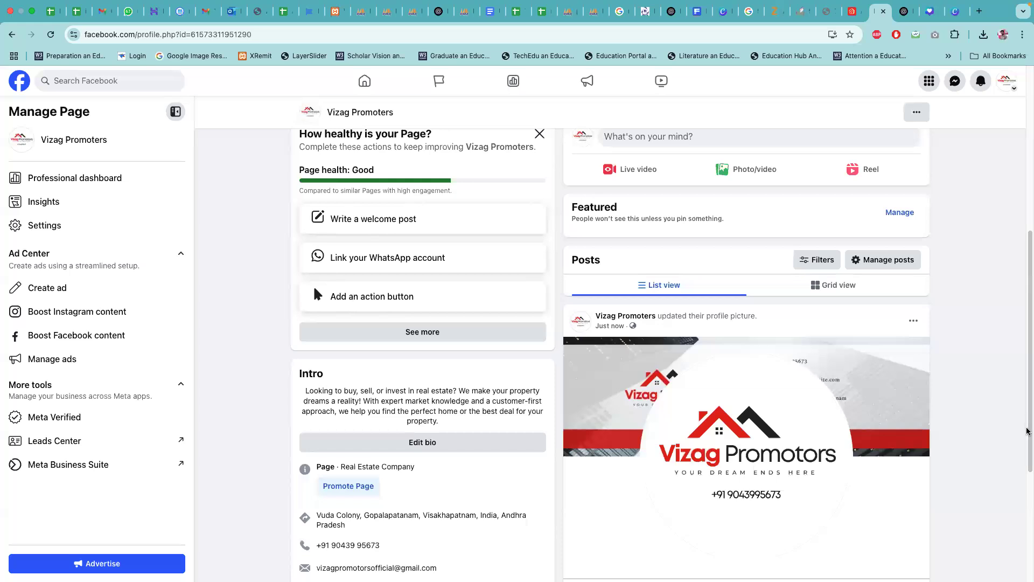
{"action": "left_click_drag", "start_coordinate": [1026, 425], "coordinate": [1027, 431]}
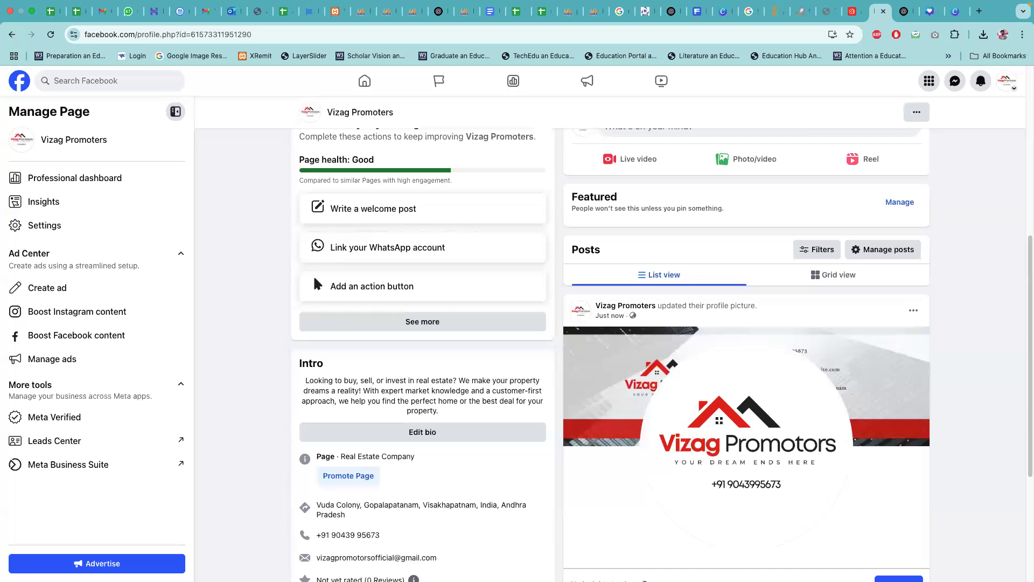
{"action": "scroll", "coordinate": [696, 328], "scroll_direction": "up", "scroll_amount": 3}
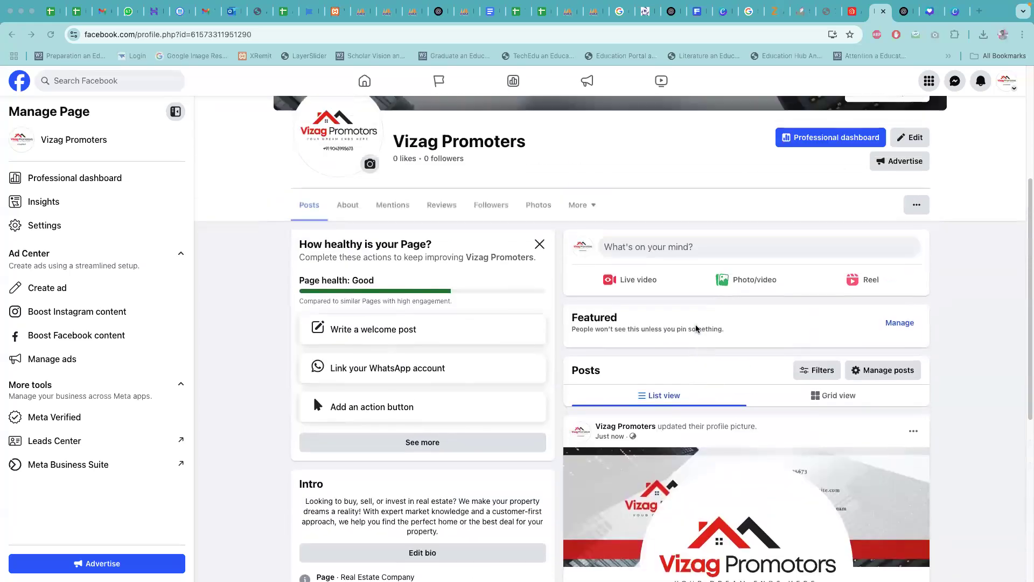
{"action": "scroll", "coordinate": [696, 328], "scroll_direction": "up", "scroll_amount": 2}
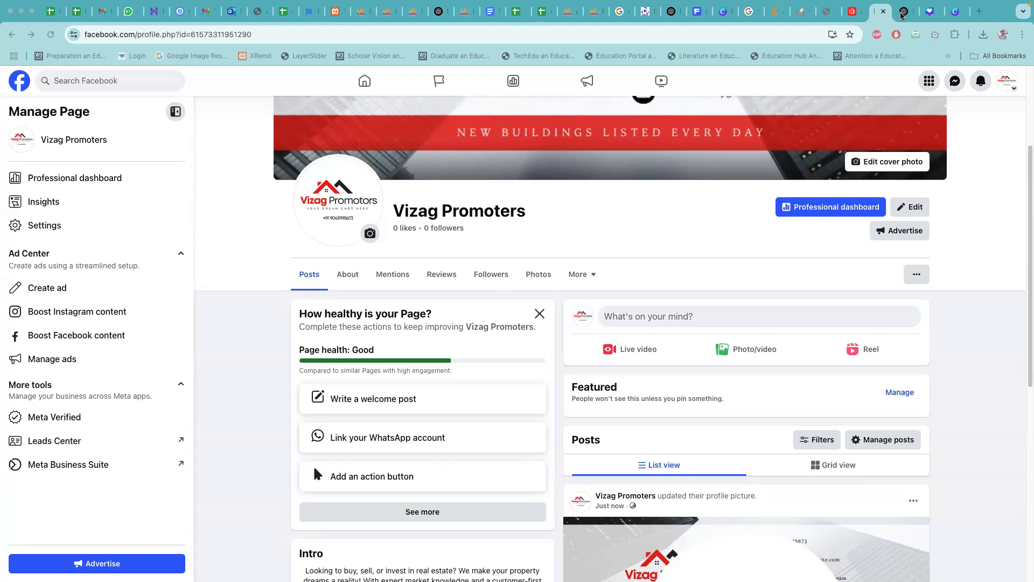
Correct 'Promotors' to 'Promoters' on the Canva cover design.
{"action": "left_click", "coordinate": [937, 17]}
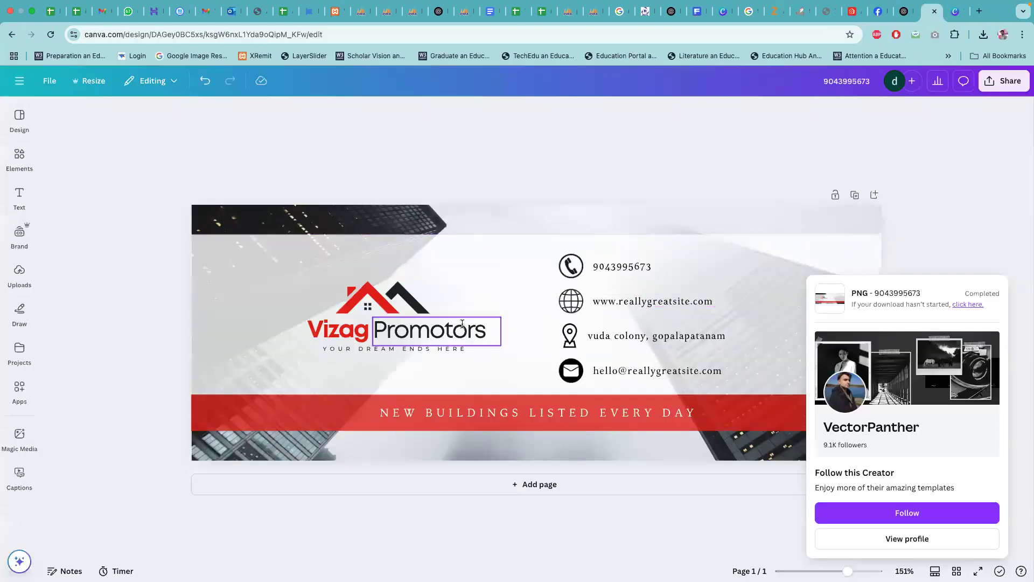
{"action": "double_click", "coordinate": [463, 326]}
{"action": "left_click", "coordinate": [487, 370]}
{"action": "left_click", "coordinate": [457, 327]}
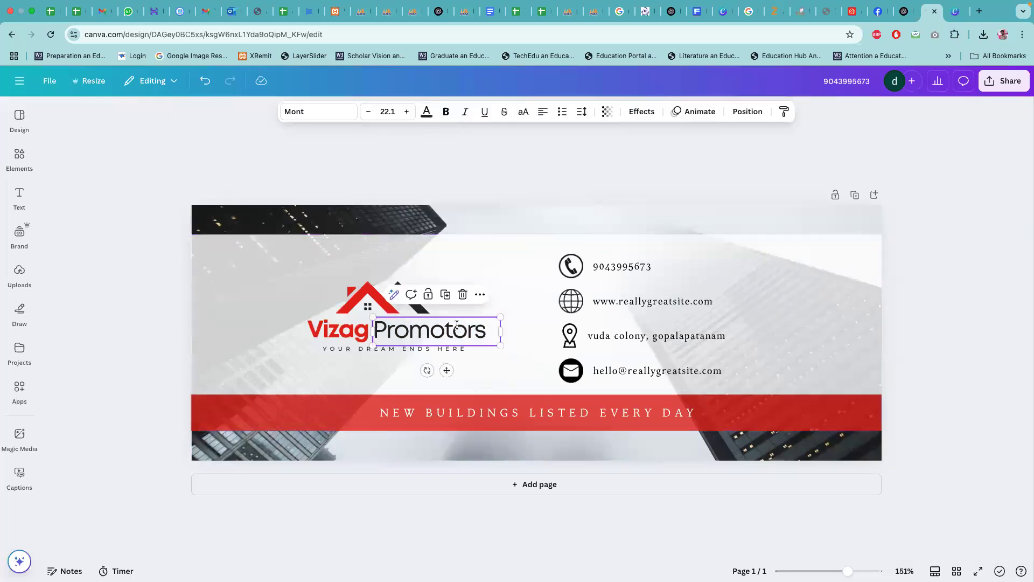
{"action": "left_click", "coordinate": [458, 325]}
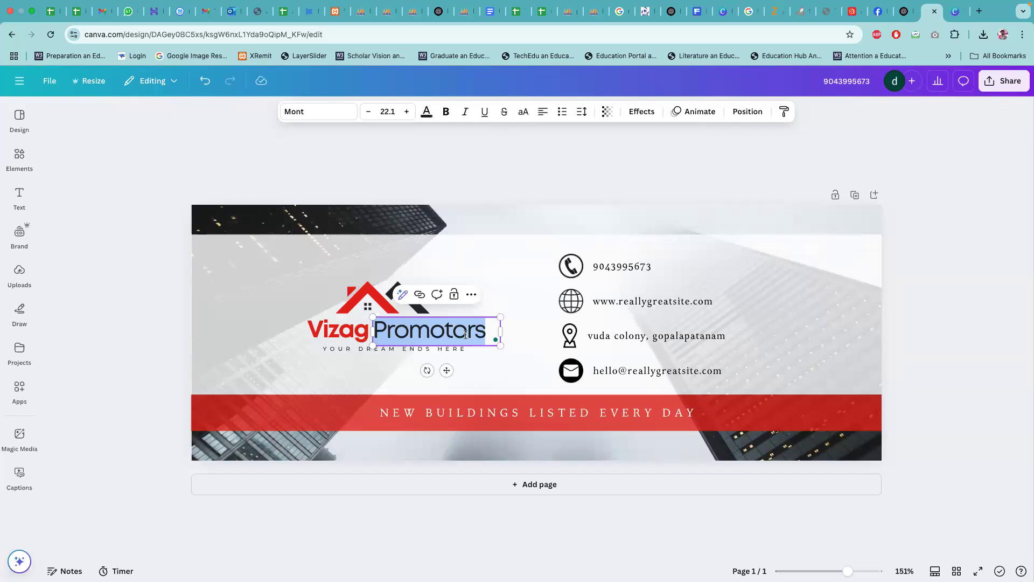
{"action": "left_click", "coordinate": [465, 334]}
{"action": "key", "text": "BackSpace"}
{"action": "type", "text": "e"}
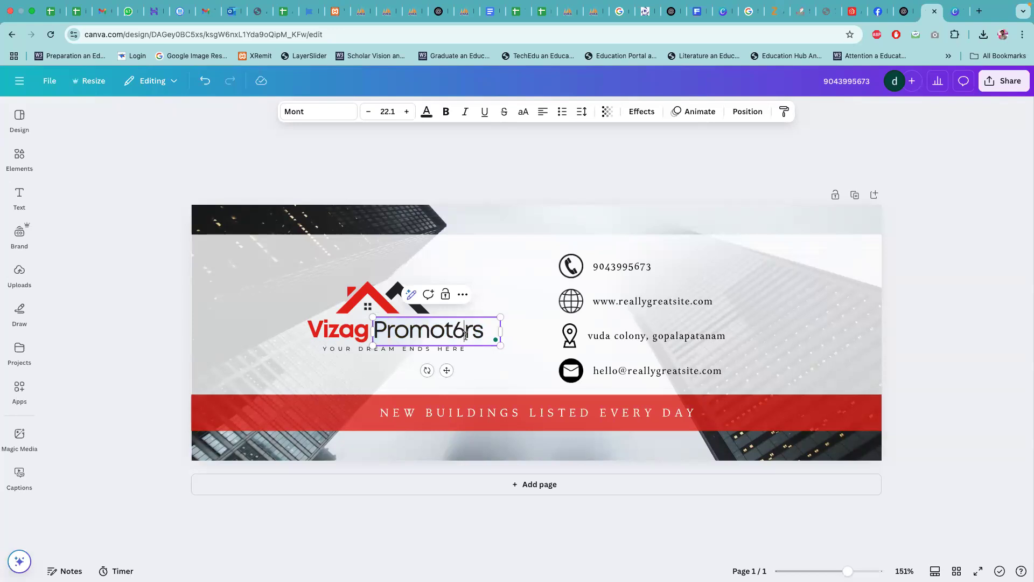
{"action": "key", "text": "BackSpace"}
{"action": "type", "text": "e"}
{"action": "left_click", "coordinate": [478, 387]}
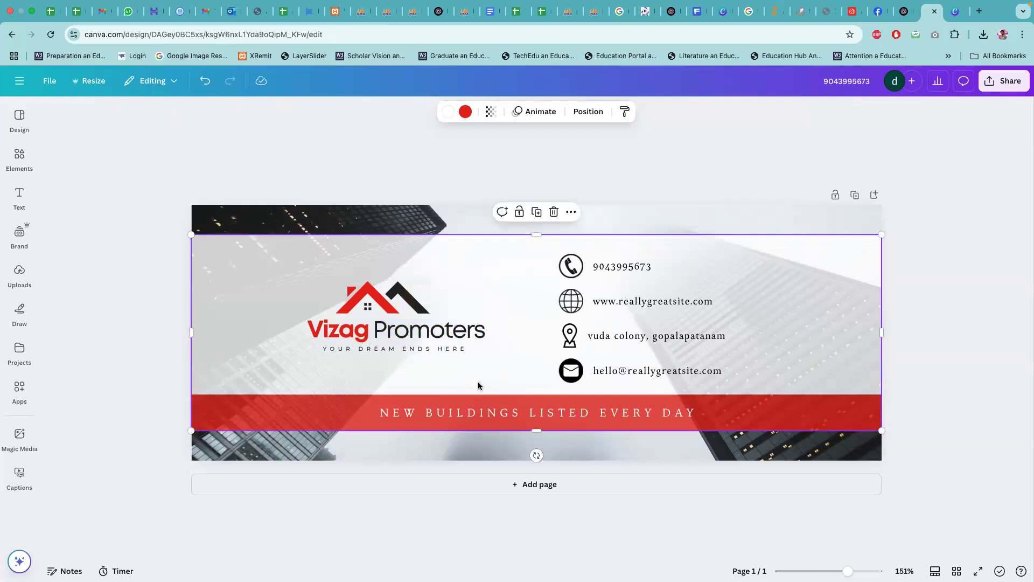
Download the corrected cover as a PNG.
{"action": "left_click", "coordinate": [1005, 86]}
{"action": "left_click", "coordinate": [835, 283]}
{"action": "left_click", "coordinate": [884, 328]}
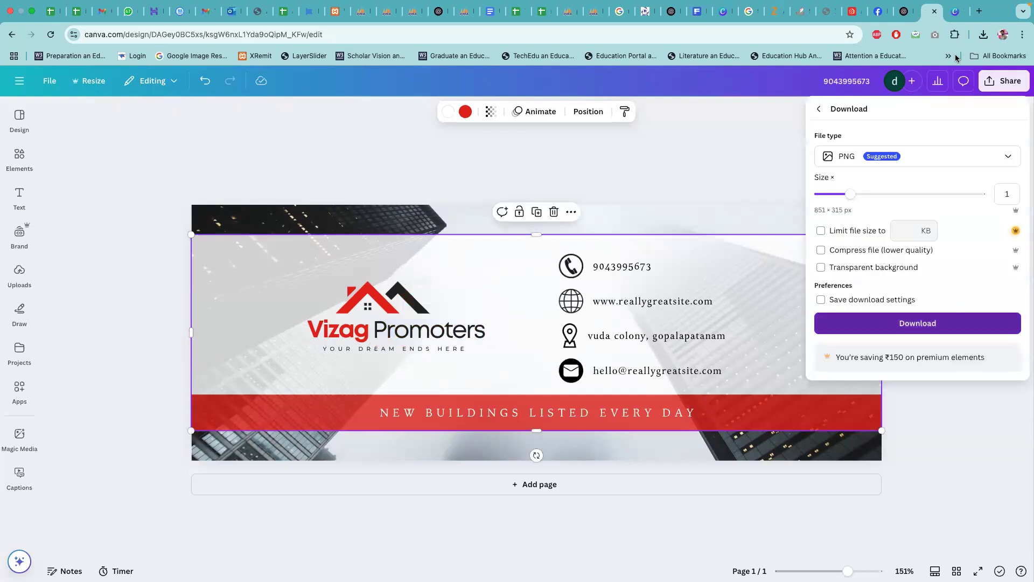
Correct 'Promotors' to 'Promoters' in the logo design.
{"action": "key", "text": "ctrl+Tab"}
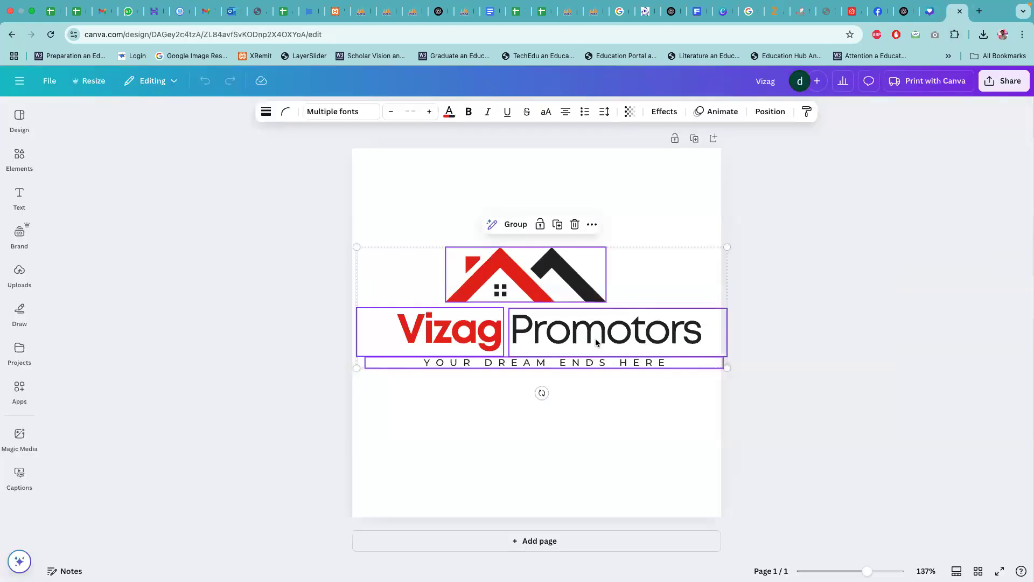
{"action": "left_click", "coordinate": [667, 435]}
{"action": "left_click", "coordinate": [661, 338]}
{"action": "left_click", "coordinate": [660, 337]}
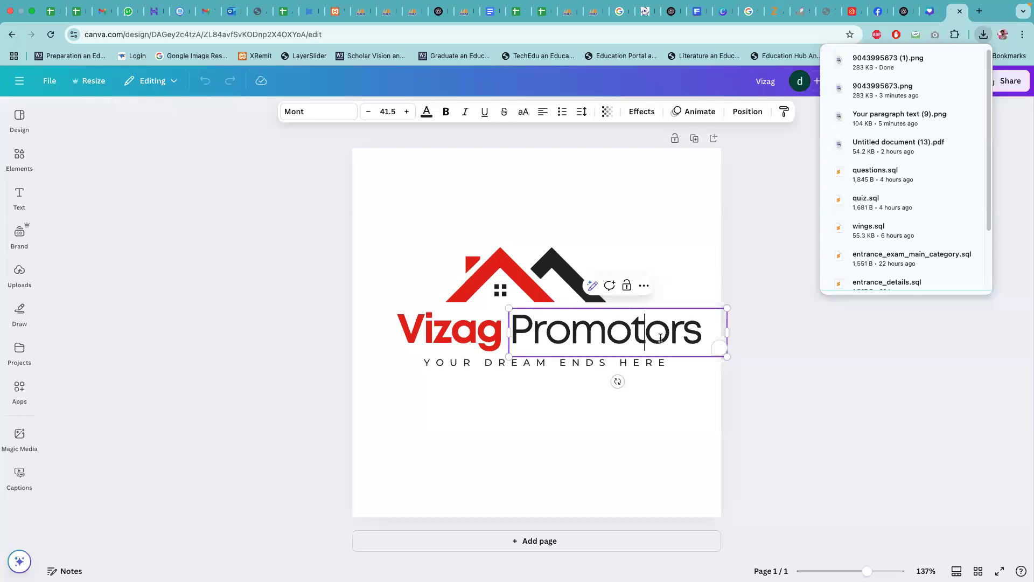
{"action": "key", "text": "BackSpace"}
{"action": "type", "text": "e"}
{"action": "left_click", "coordinate": [675, 422]}
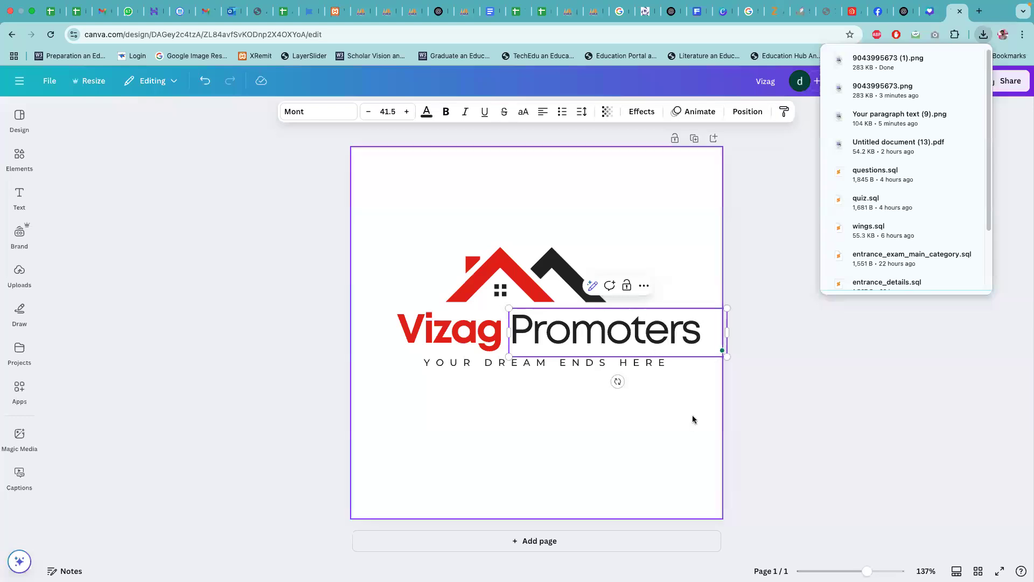
Download the corrected logo and return to the Facebook Page.
{"action": "left_click", "coordinate": [1010, 81]}
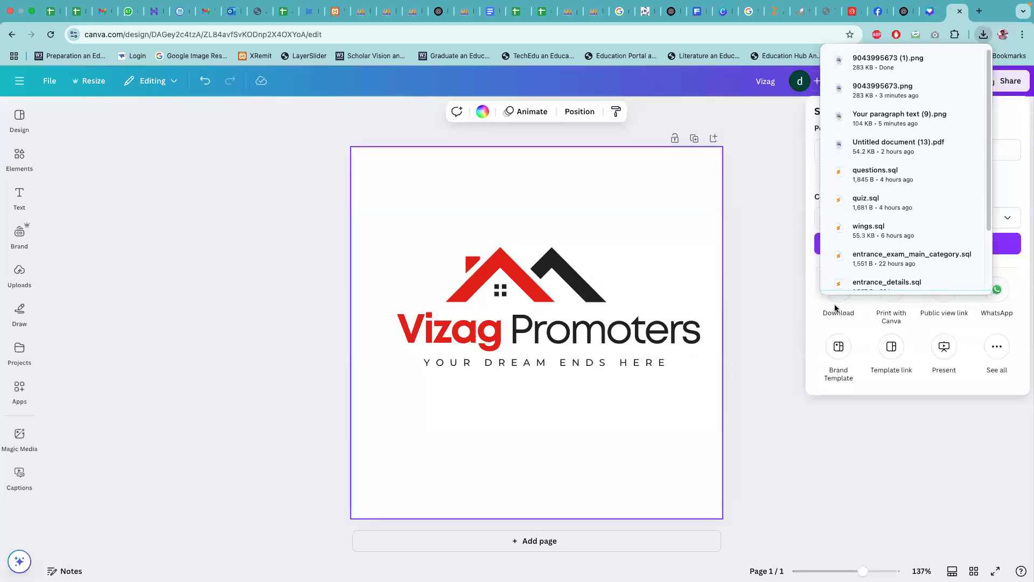
{"action": "left_click", "coordinate": [838, 308]}
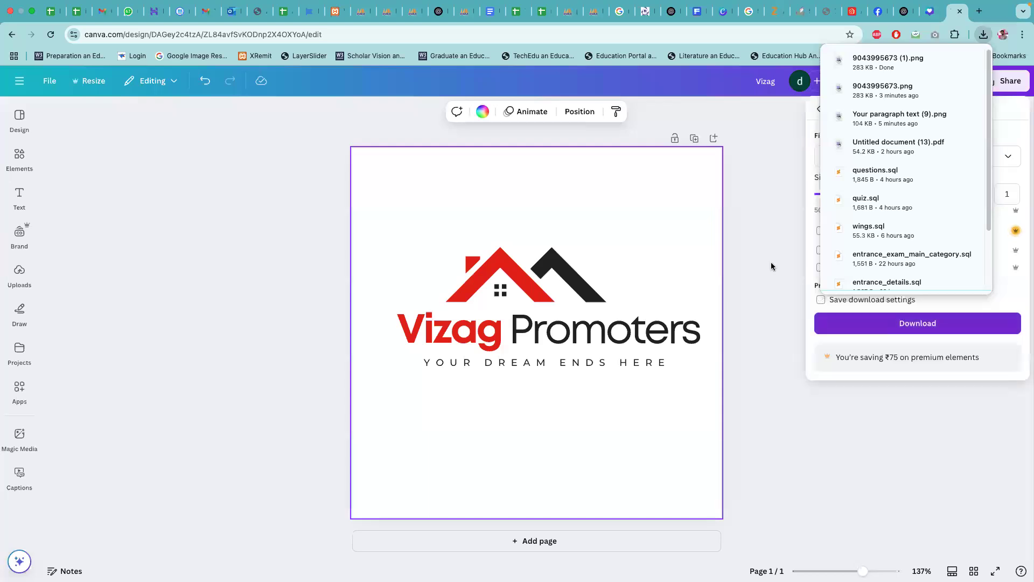
{"action": "left_click", "coordinate": [877, 16]}
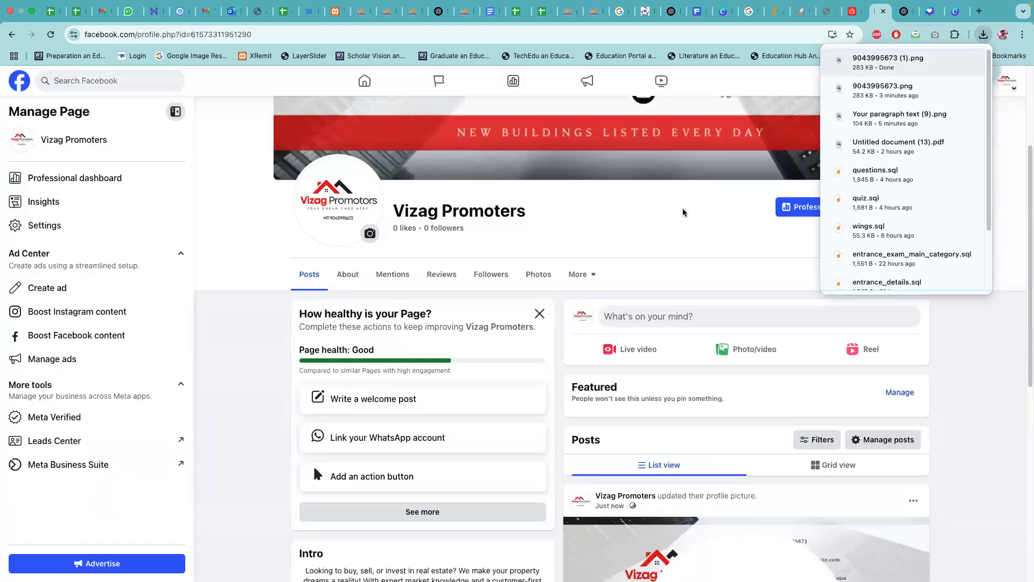
Upload Vizag (1).png from Downloads as the Page's new profile picture and save it.
{"action": "scroll", "coordinate": [564, 231], "scroll_direction": "up", "scroll_amount": 3}
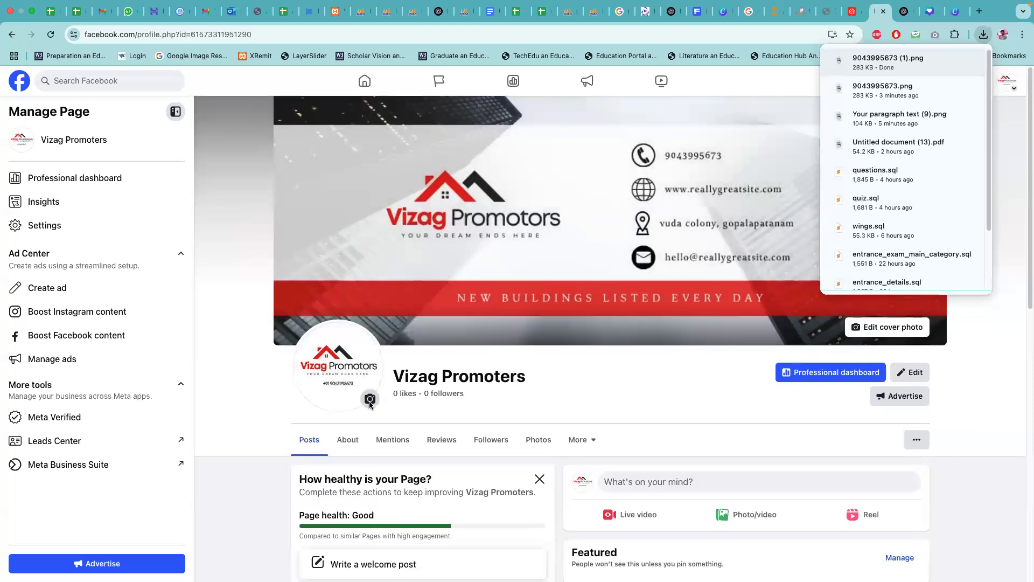
{"action": "left_click", "coordinate": [371, 399]}
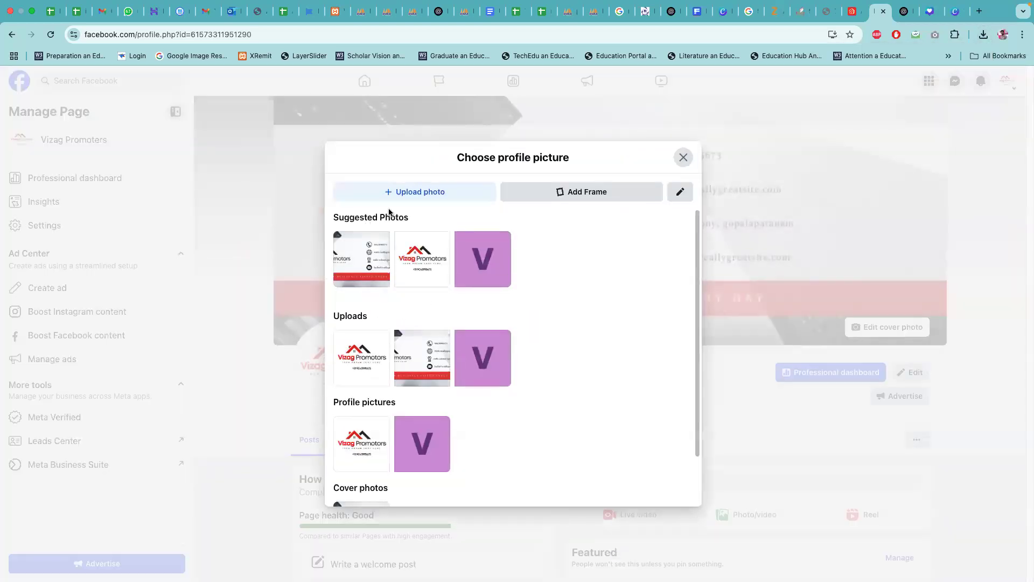
{"action": "left_click", "coordinate": [339, 197]}
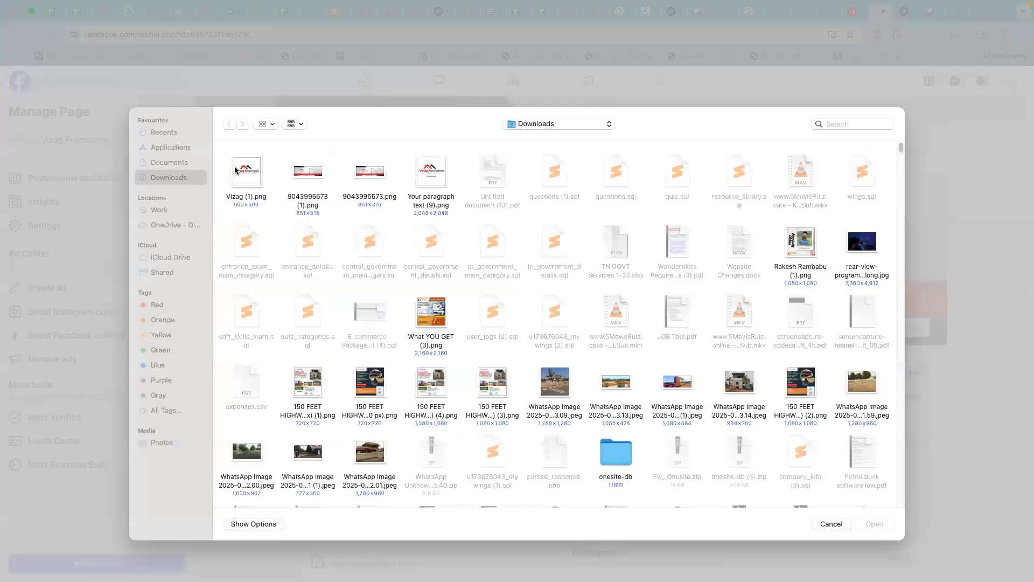
{"action": "double_click", "coordinate": [242, 170]}
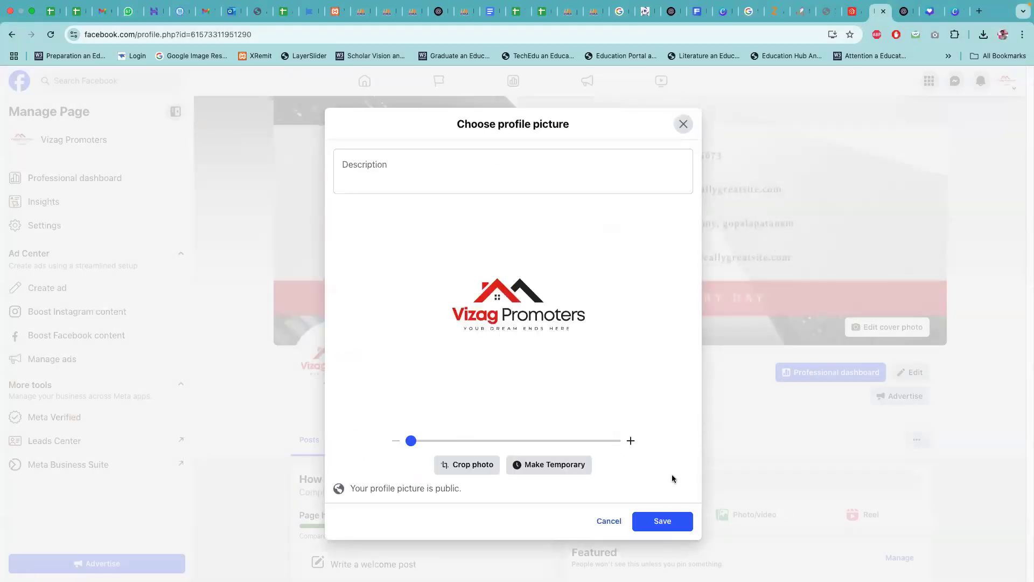
{"action": "left_click", "coordinate": [672, 516]}
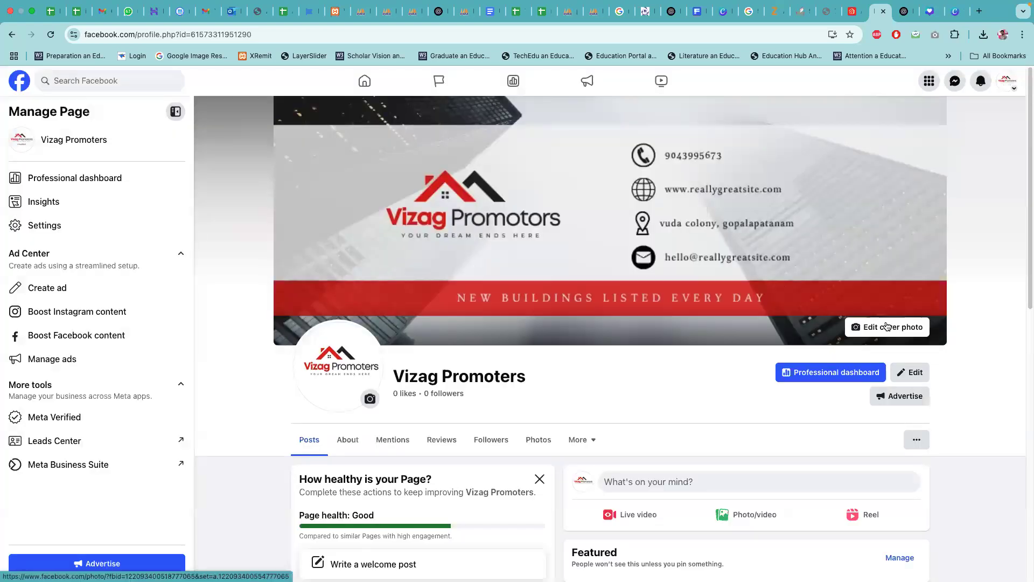
Upload the corrected Vizag Promoters banner PNG as the new cover photo and save changes.
{"action": "left_click", "coordinate": [886, 326]}
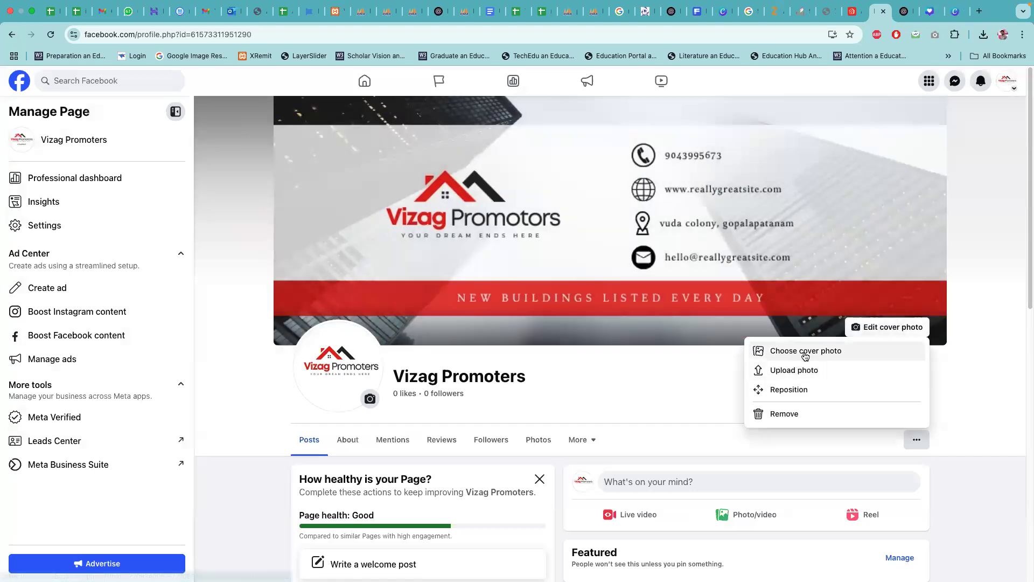
{"action": "left_click", "coordinate": [788, 371]}
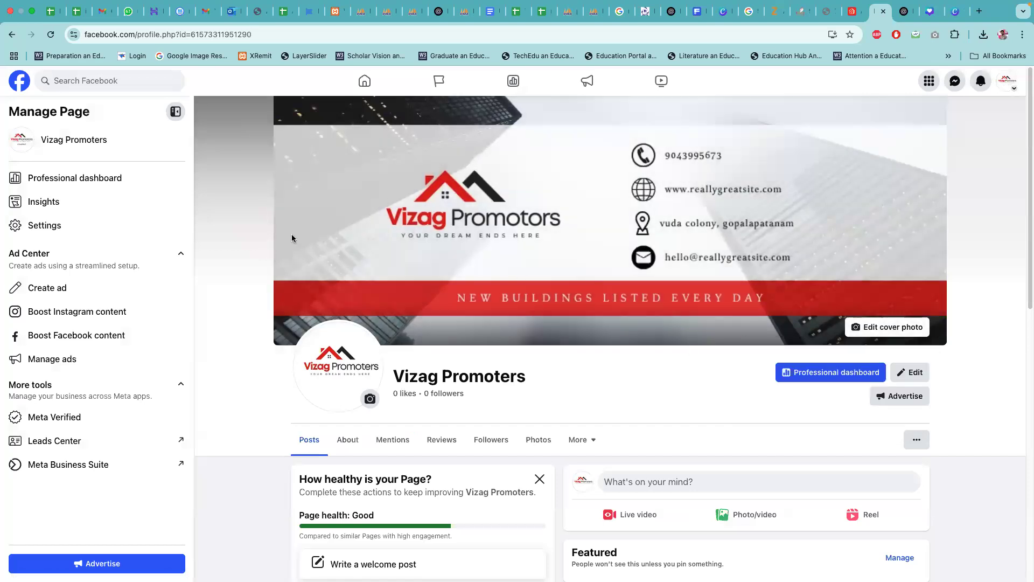
{"action": "left_click", "coordinate": [307, 174]}
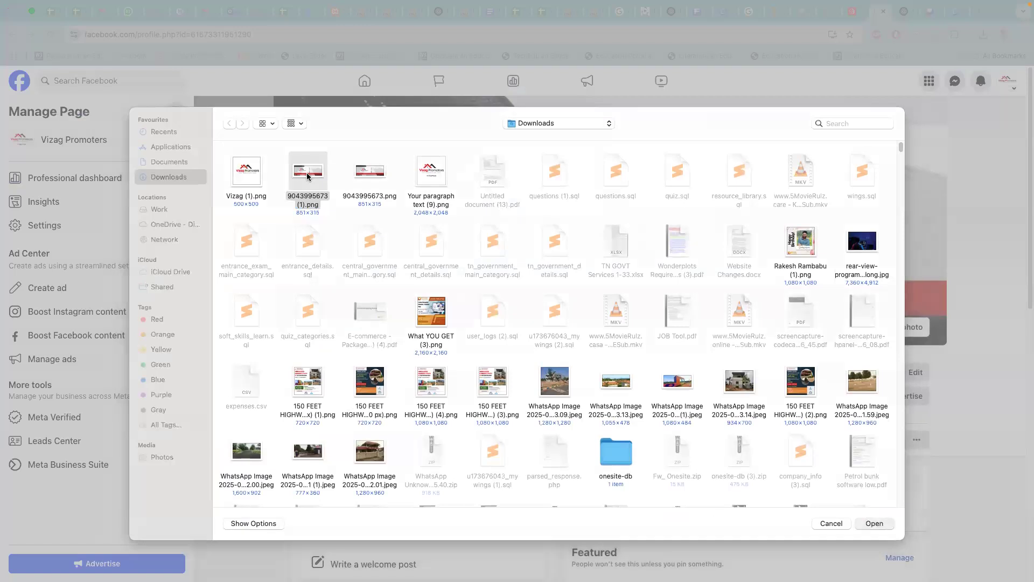
{"action": "double_click", "coordinate": [307, 174]}
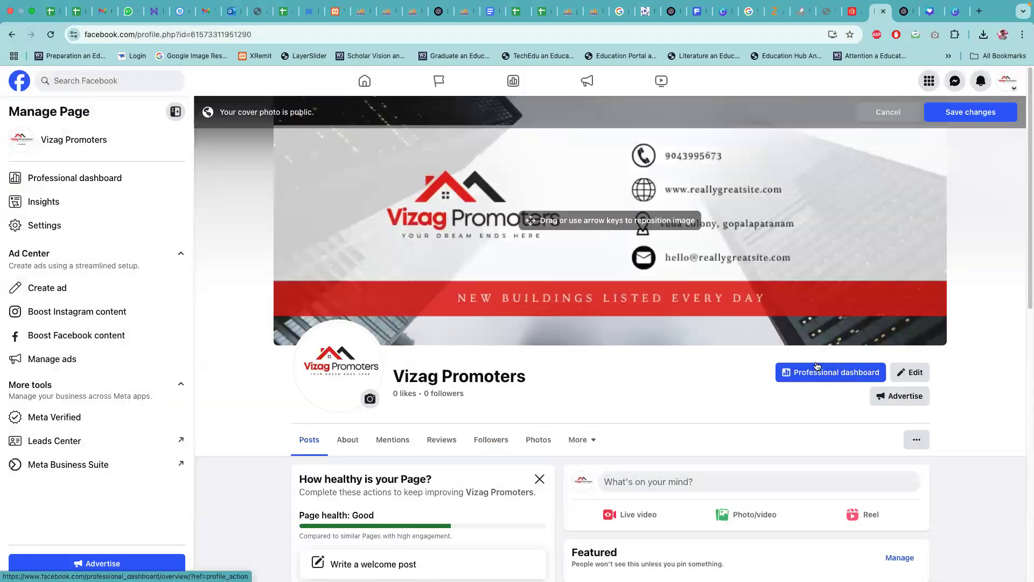
{"action": "left_click", "coordinate": [965, 111]}
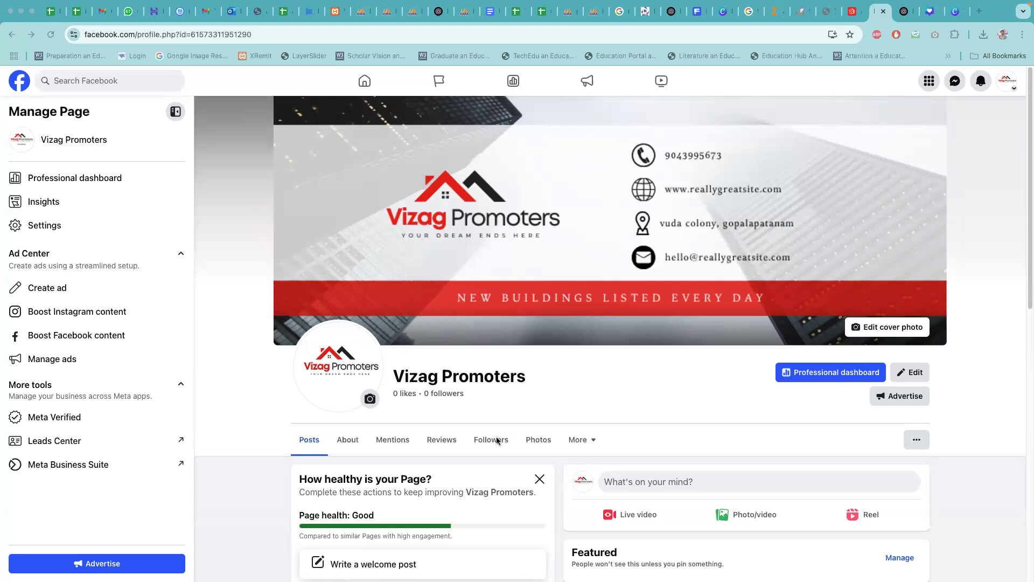
Go to the Page's Settings and open Page details and contact info.
{"action": "left_click", "coordinate": [226, 357]}
{"action": "scroll", "coordinate": [225, 358], "scroll_direction": "down", "scroll_amount": 3}
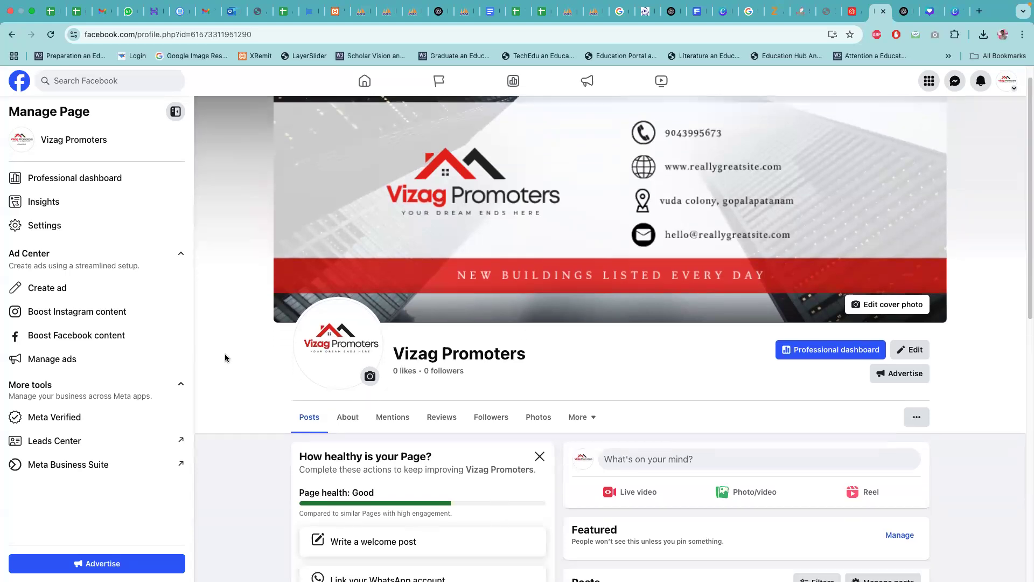
{"action": "scroll", "coordinate": [269, 352], "scroll_direction": "down", "scroll_amount": 3}
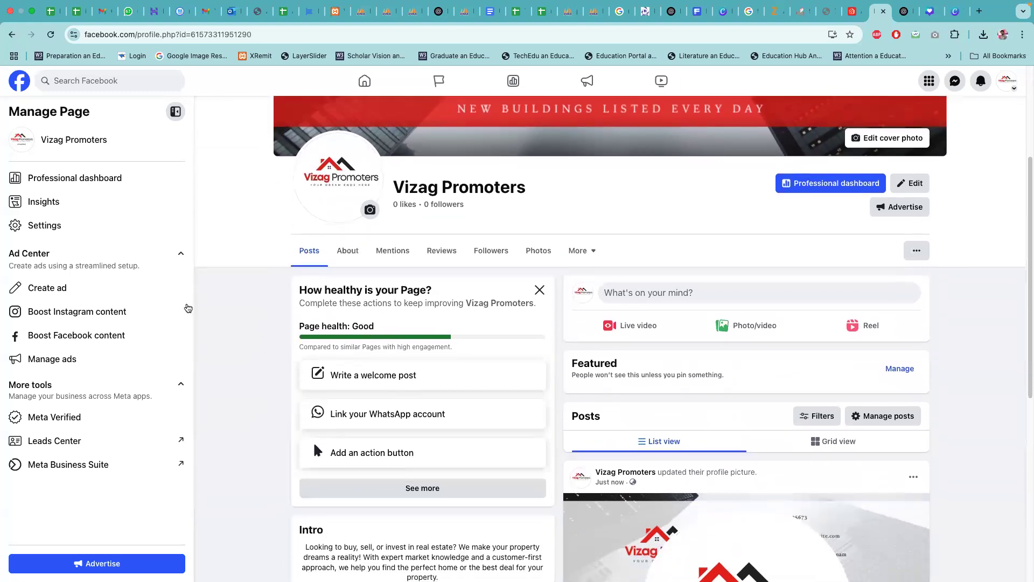
{"action": "left_click", "coordinate": [86, 228]}
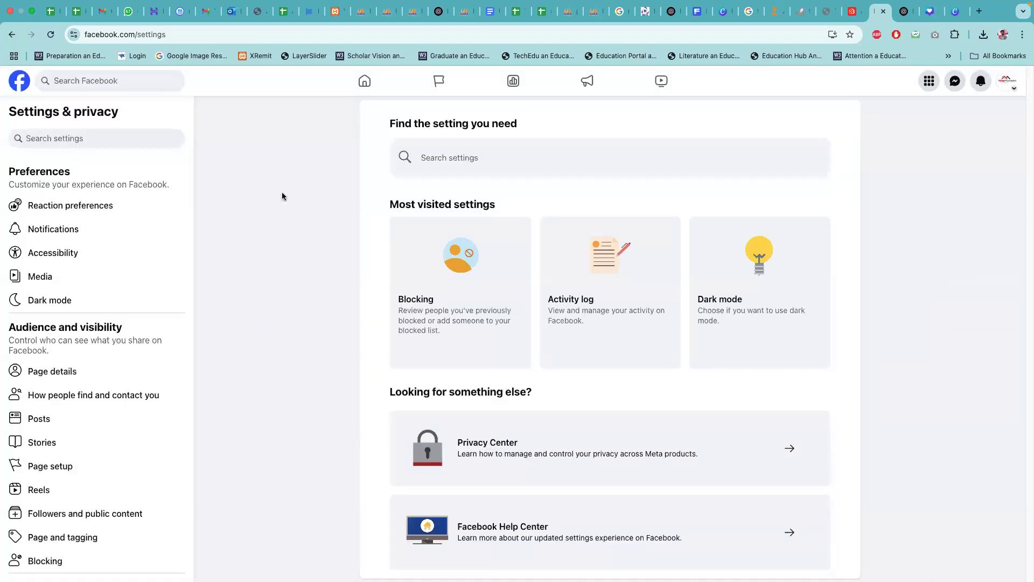
{"action": "left_click", "coordinate": [94, 374]}
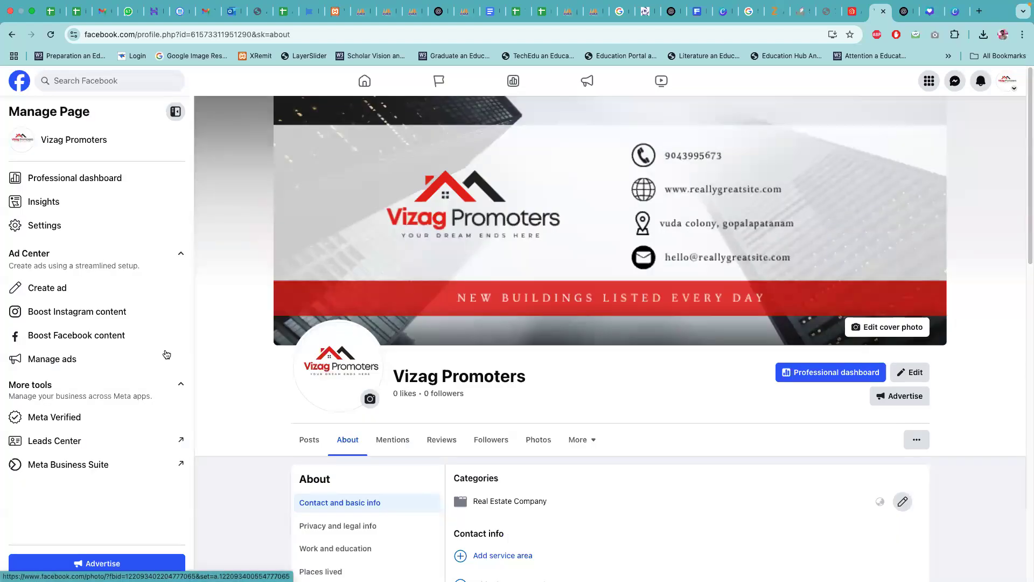
{"action": "scroll", "coordinate": [508, 358], "scroll_direction": "down", "scroll_amount": 5}
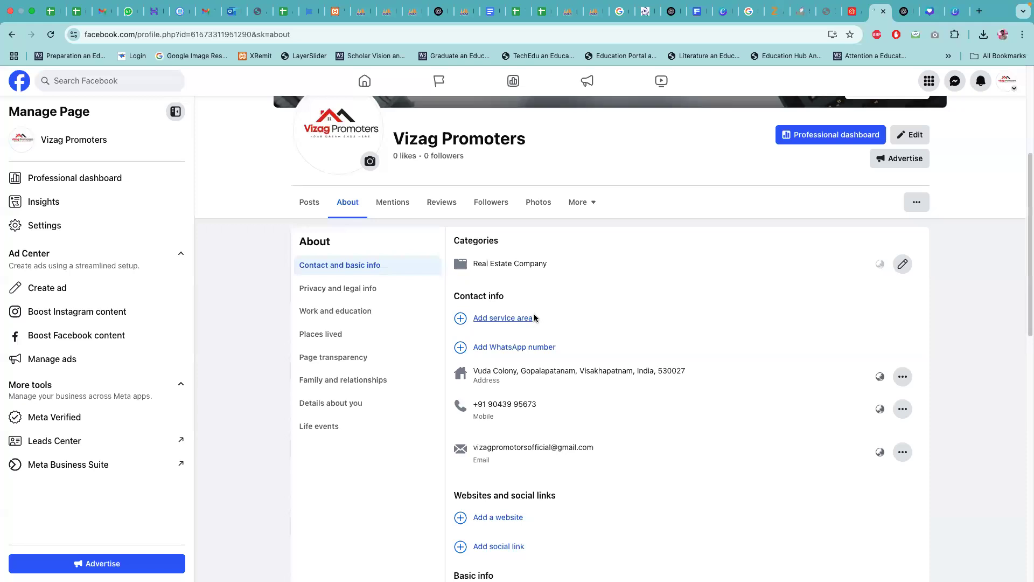
Add Visakhapatnam, Andhra Pradesh, India as the service area via a 'visak' search and save.
{"action": "left_click", "coordinate": [517, 320]}
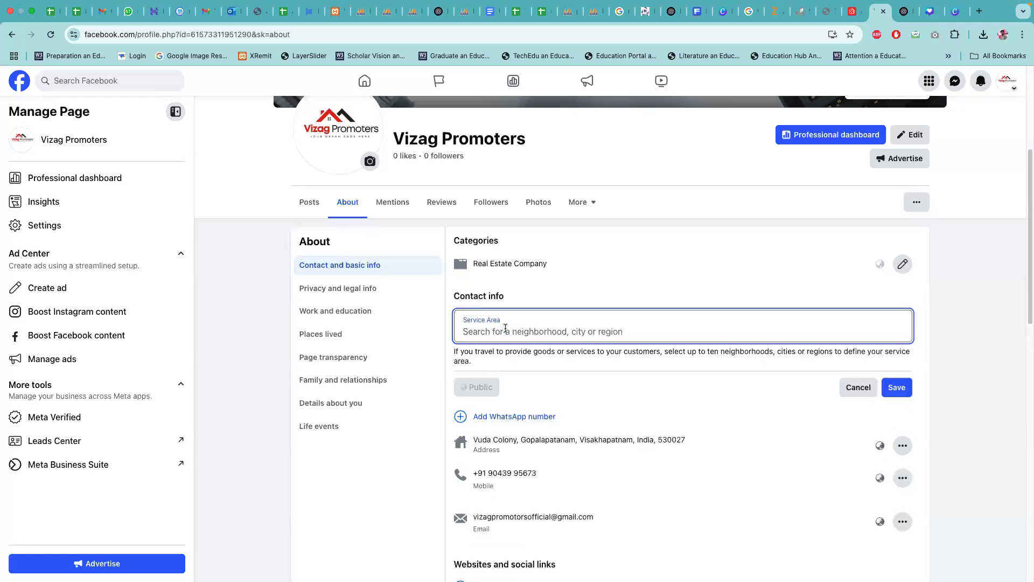
{"action": "type", "text": "visa"}
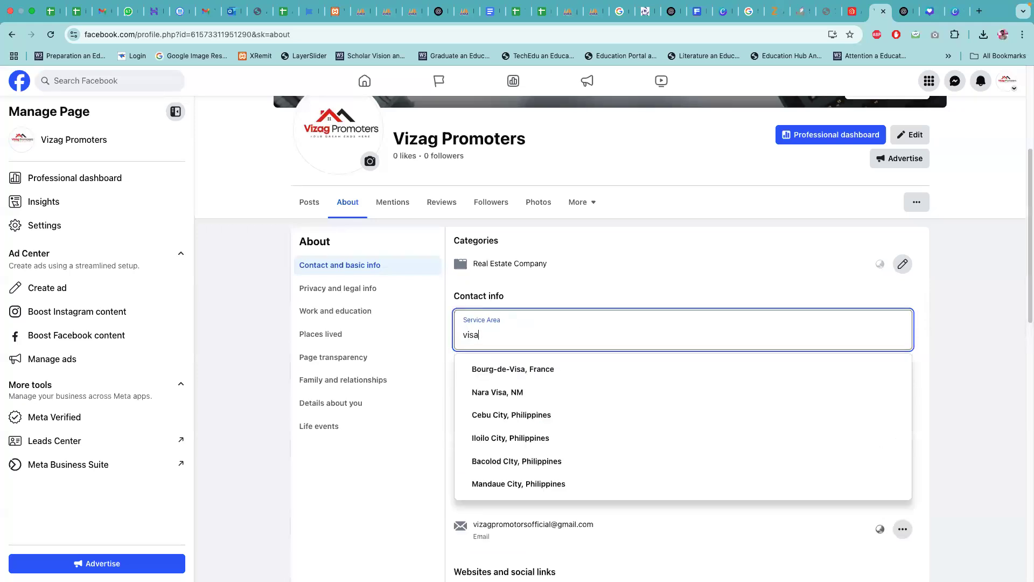
{"action": "type", "text": "k"}
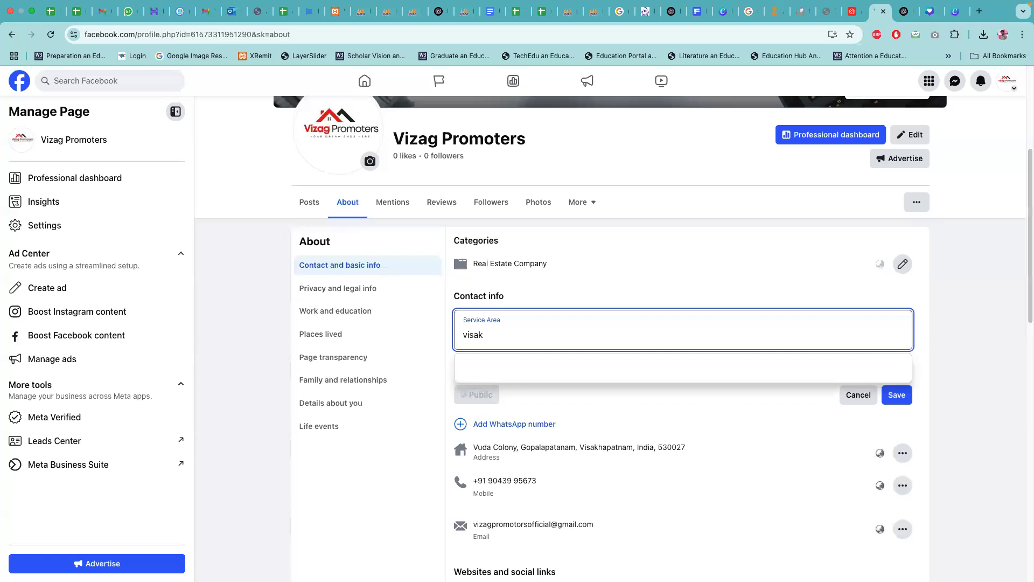
{"action": "left_click", "coordinate": [522, 366]}
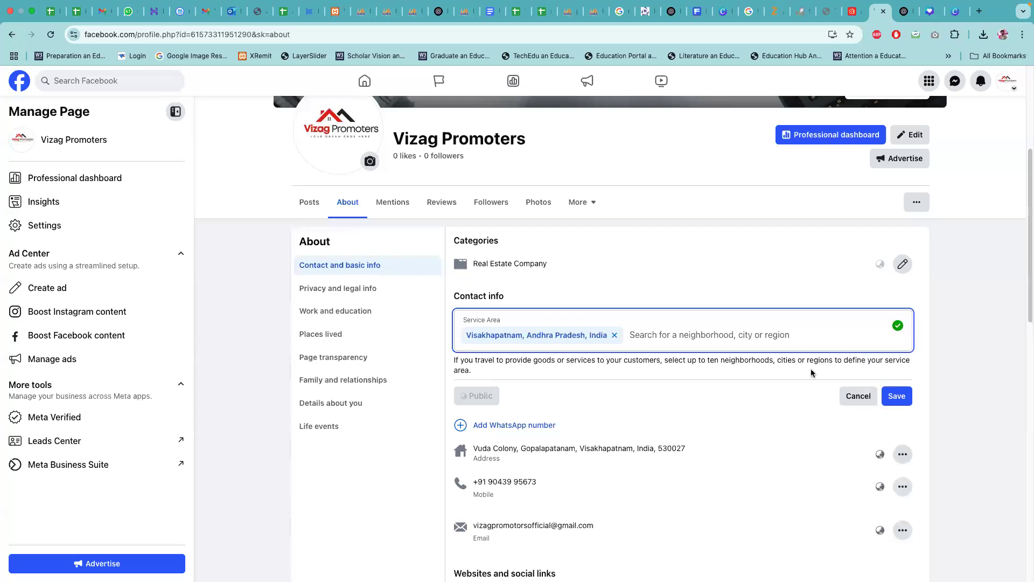
{"action": "left_click", "coordinate": [896, 395]}
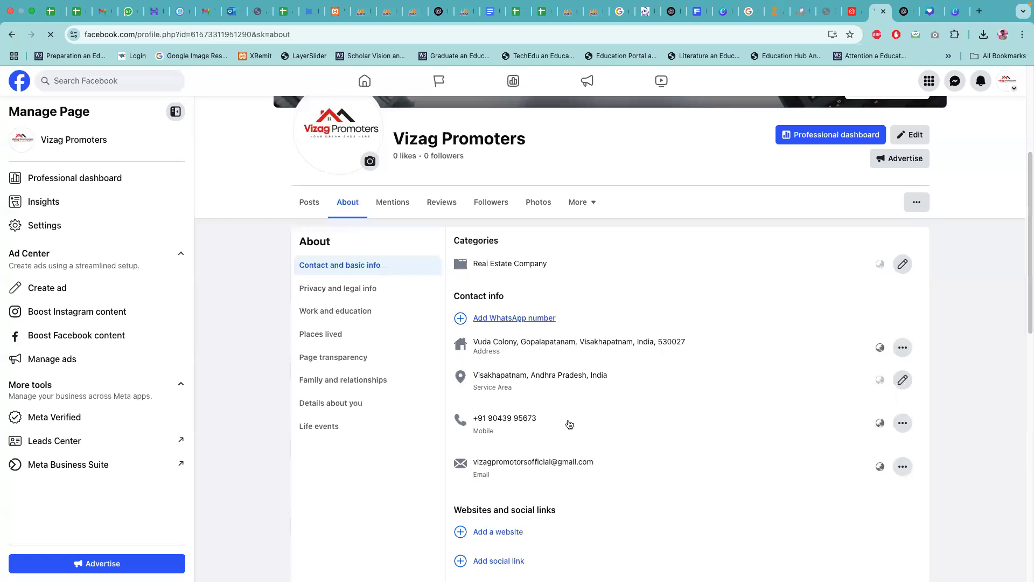
{"action": "left_click", "coordinate": [541, 318]}
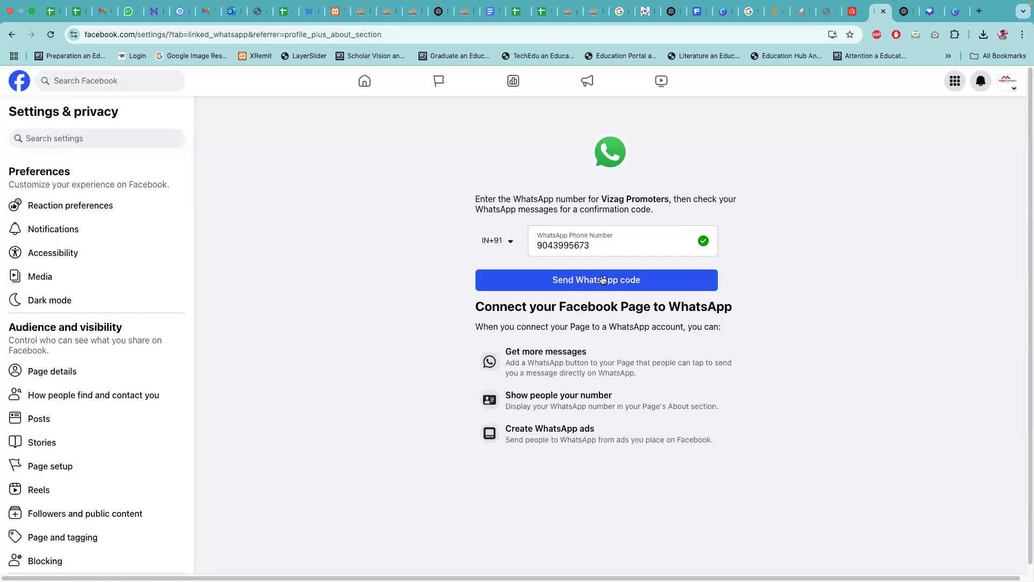
Verify the Page's WhatsApp number with the sent confirmation code, skipping the business portfolio.
{"action": "left_click", "coordinate": [602, 277]}
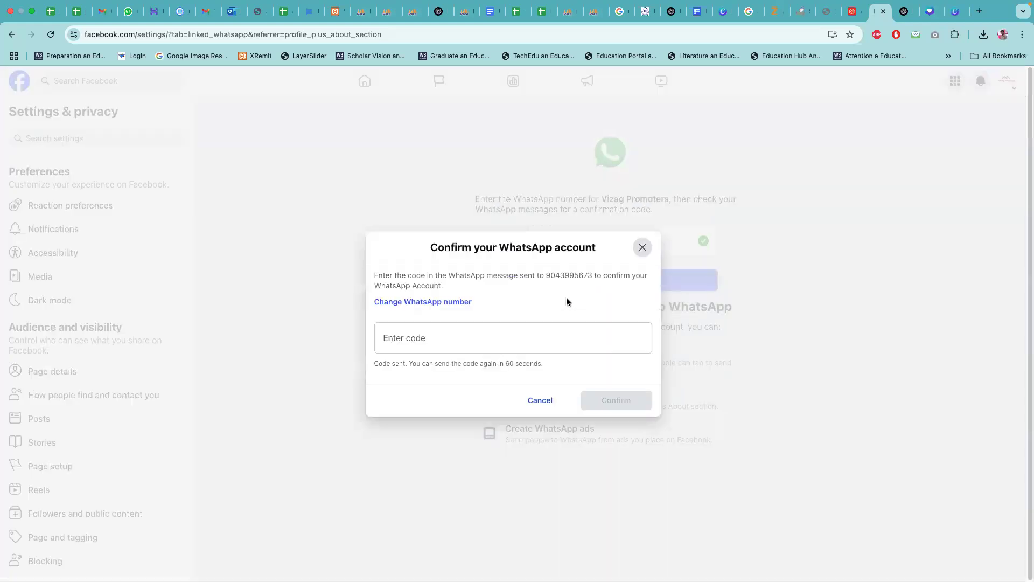
{"action": "left_click", "coordinate": [490, 343]}
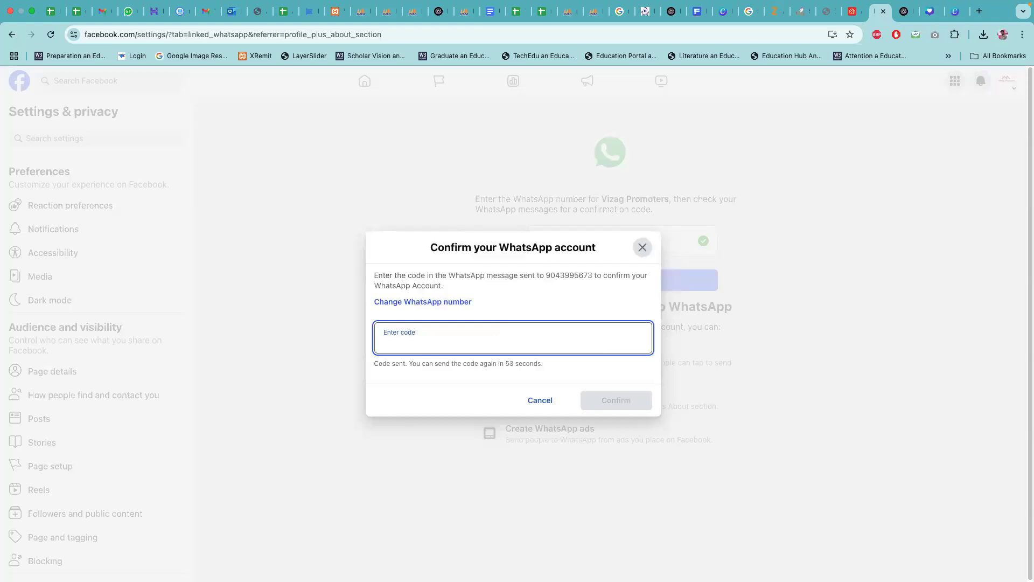
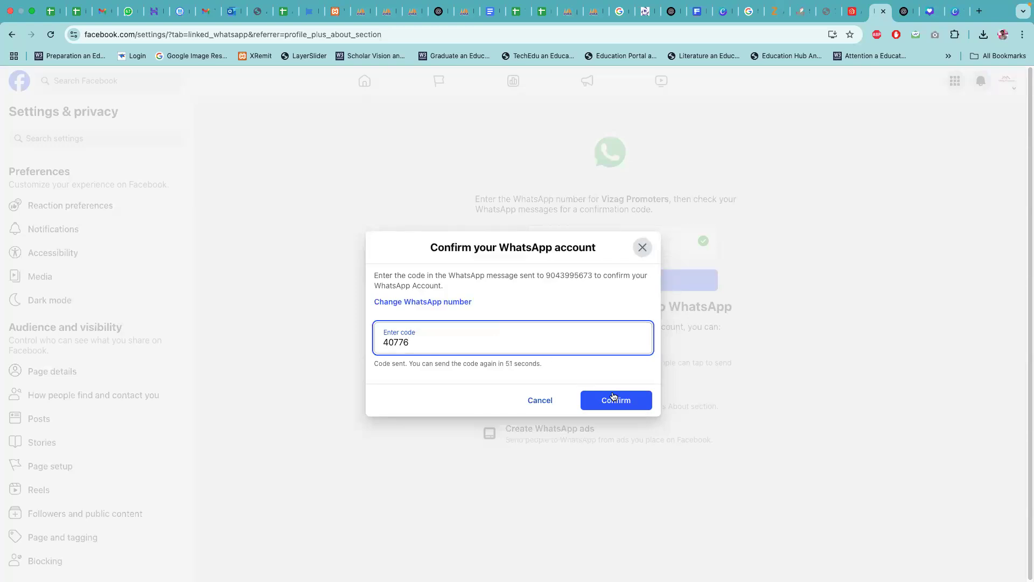
{"action": "left_click", "coordinate": [614, 397]}
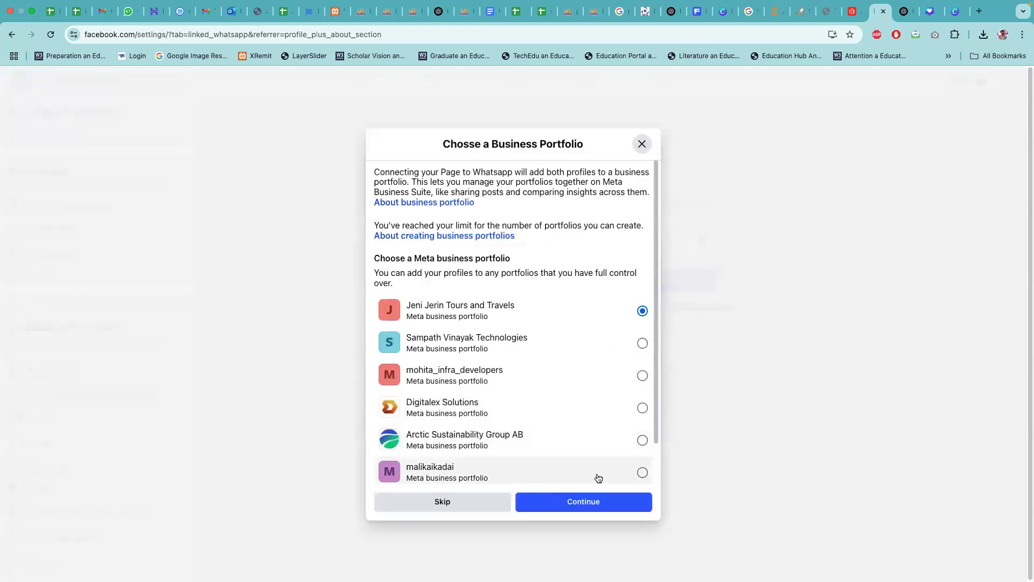
{"action": "left_click", "coordinate": [471, 501]}
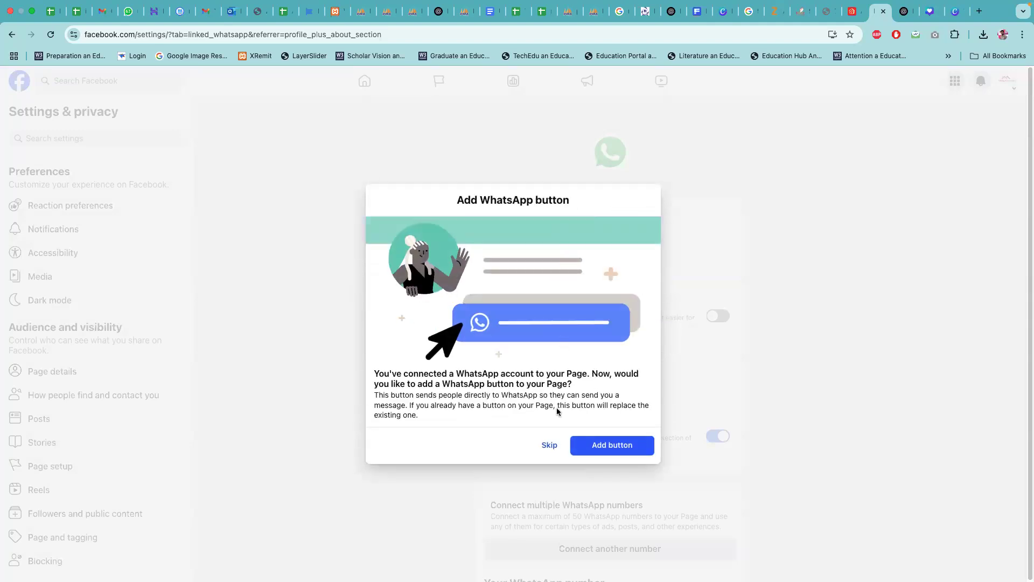
Add a WhatsApp button to the Page, declining the ad and WhatsApp Business prompts.
{"action": "left_click", "coordinate": [628, 449]}
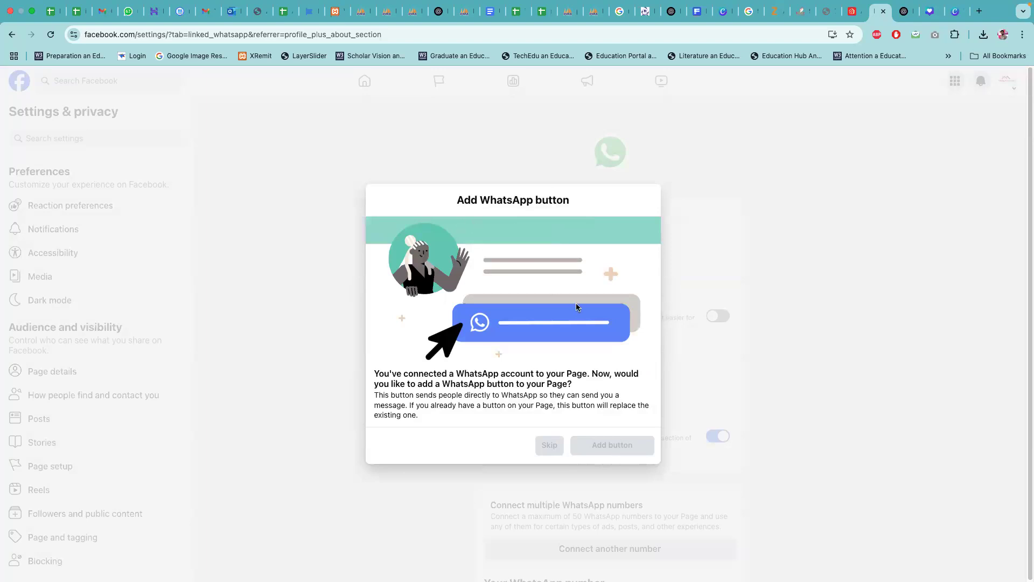
{"action": "left_click", "coordinate": [555, 441]}
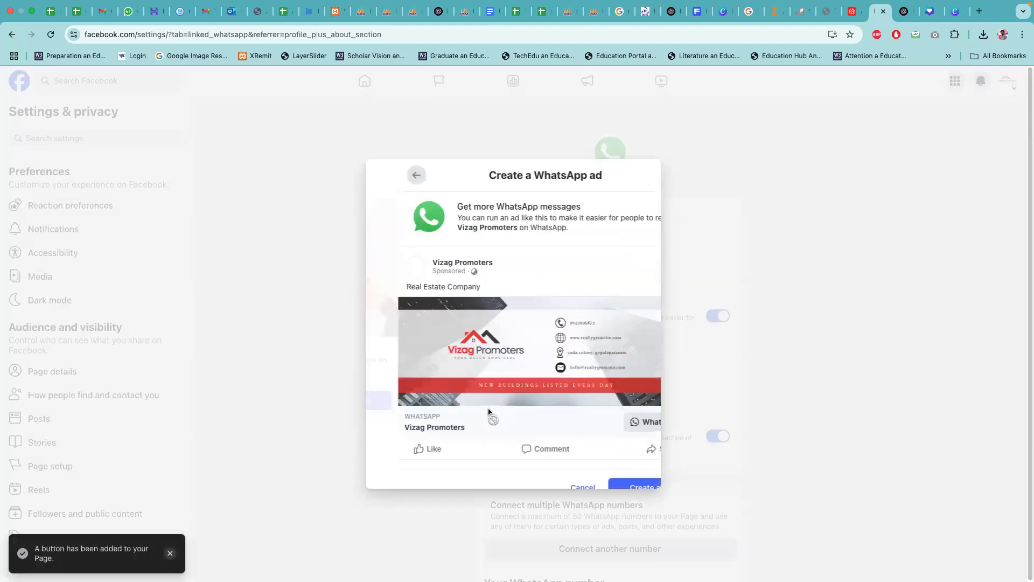
{"action": "left_click", "coordinate": [552, 480]}
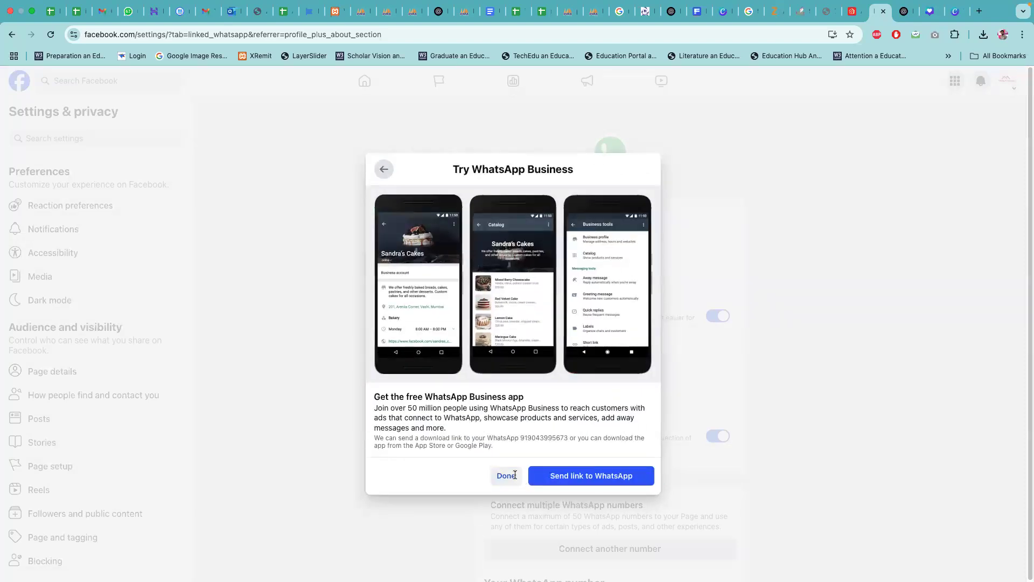
{"action": "left_click", "coordinate": [509, 475]}
{"action": "scroll", "coordinate": [341, 291], "scroll_direction": "down", "scroll_amount": 2}
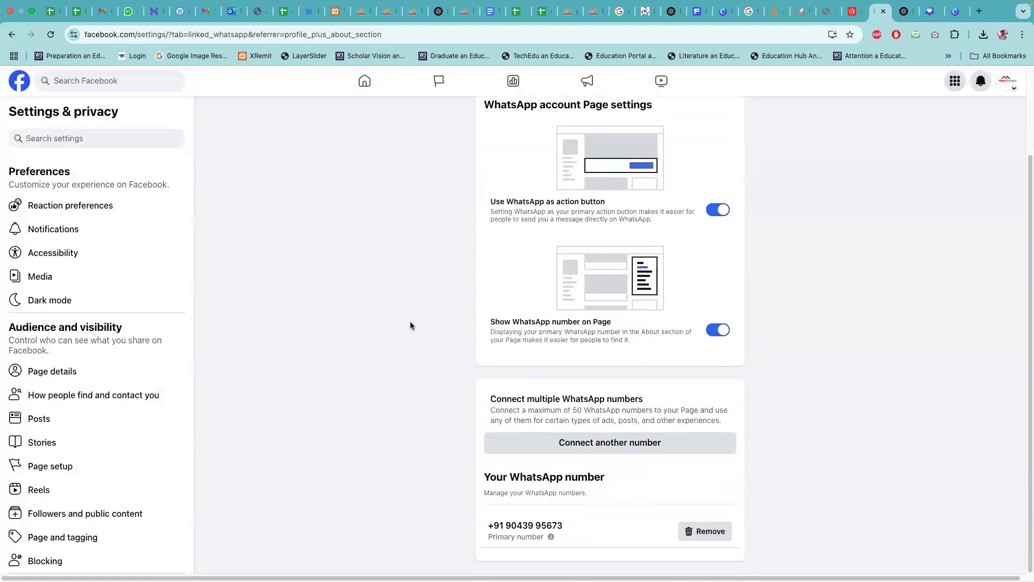
Open the Page's About contact info, then cancel Add services without adding any services.
{"action": "left_click", "coordinate": [178, 372]}
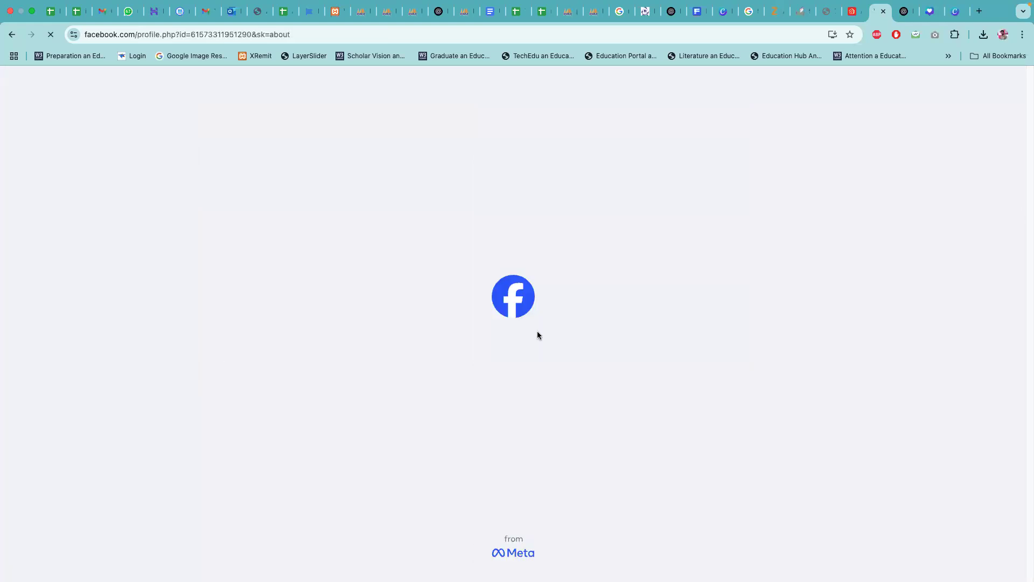
{"action": "scroll", "coordinate": [420, 460], "scroll_direction": "down", "scroll_amount": 5}
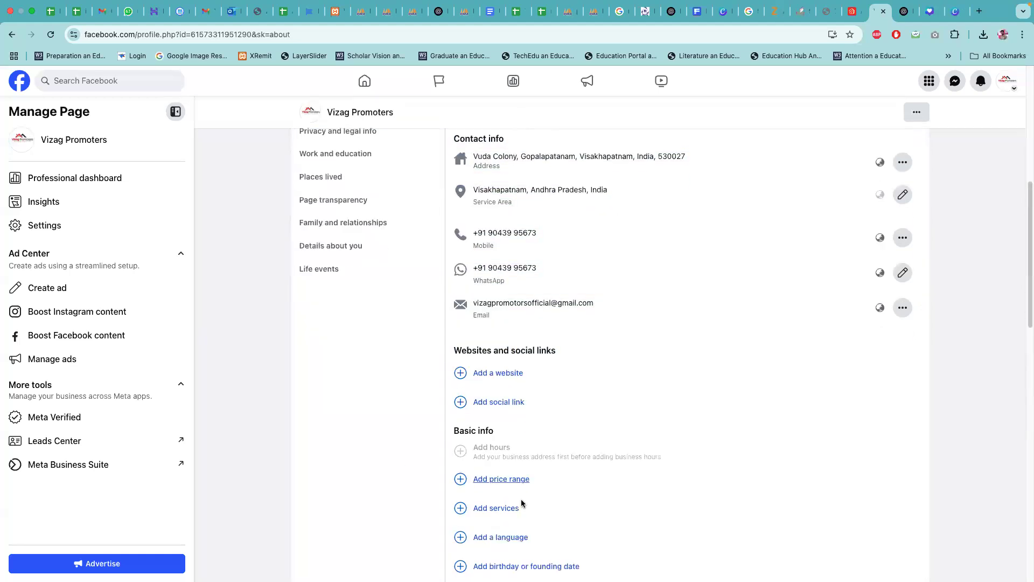
{"action": "left_click", "coordinate": [509, 392]}
{"action": "scroll", "coordinate": [494, 426], "scroll_direction": "down", "scroll_amount": 2}
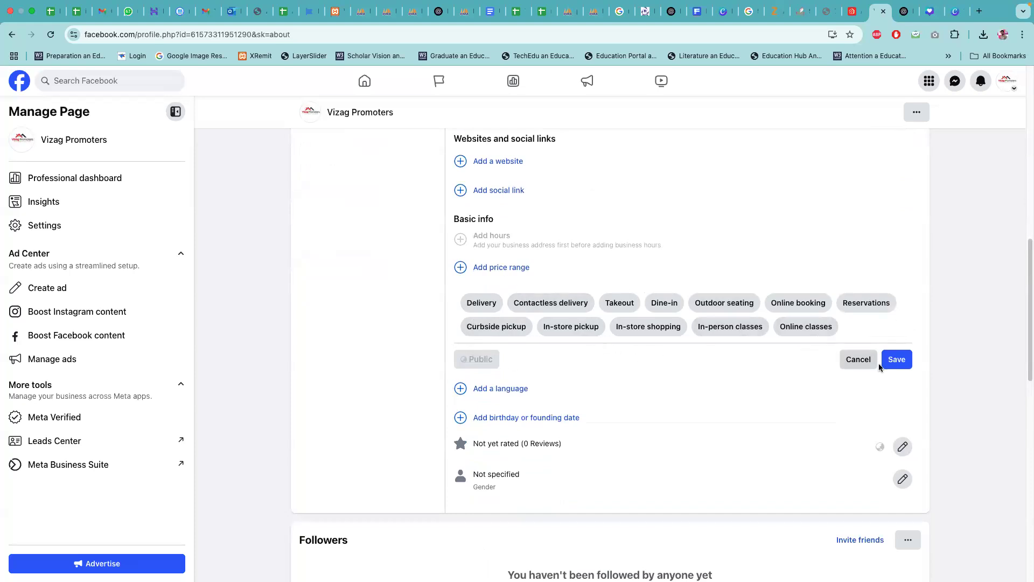
{"action": "left_click", "coordinate": [857, 359]}
{"action": "scroll", "coordinate": [507, 369], "scroll_direction": "down", "scroll_amount": 4}
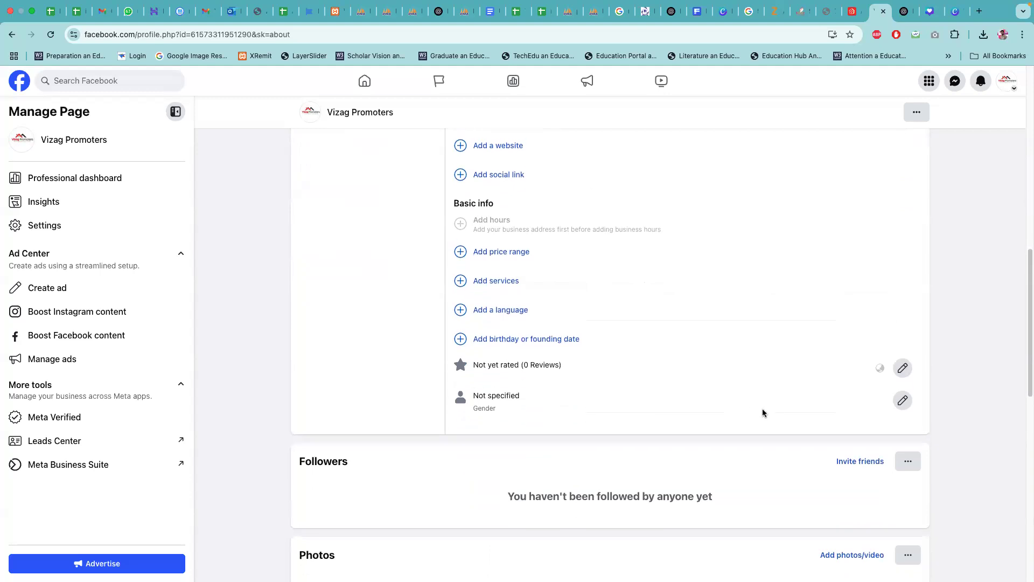
{"action": "scroll", "coordinate": [516, 377], "scroll_direction": "up", "scroll_amount": 10}
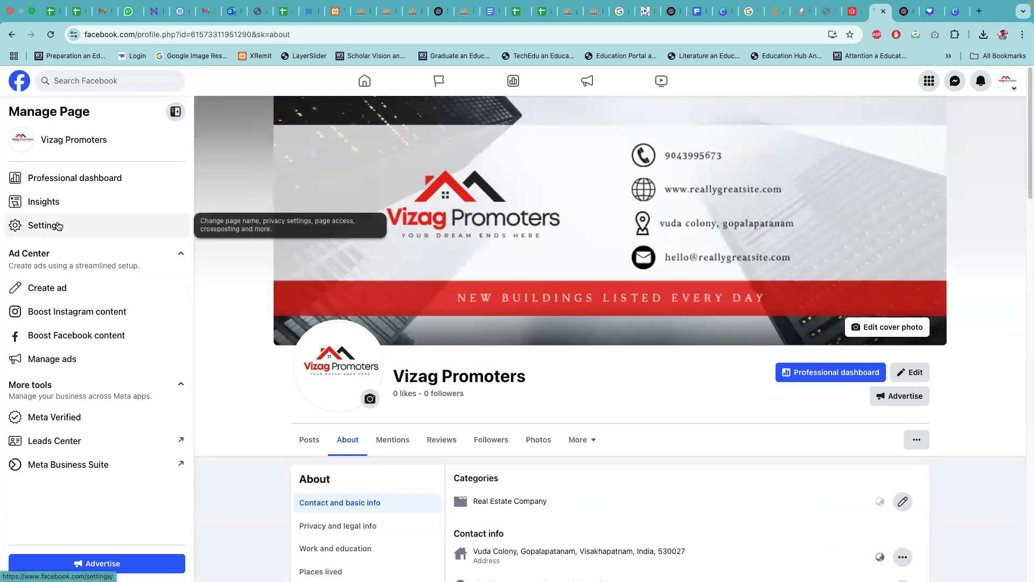
Browse the About sections: Privacy and legal info, Work and education, Places lived, Page transparency.
{"action": "scroll", "coordinate": [306, 443], "scroll_direction": "down", "scroll_amount": 2}
{"action": "left_click", "coordinate": [338, 452]}
{"action": "scroll", "coordinate": [372, 420], "scroll_direction": "down", "scroll_amount": 2}
{"action": "scroll", "coordinate": [376, 426], "scroll_direction": "down", "scroll_amount": 2}
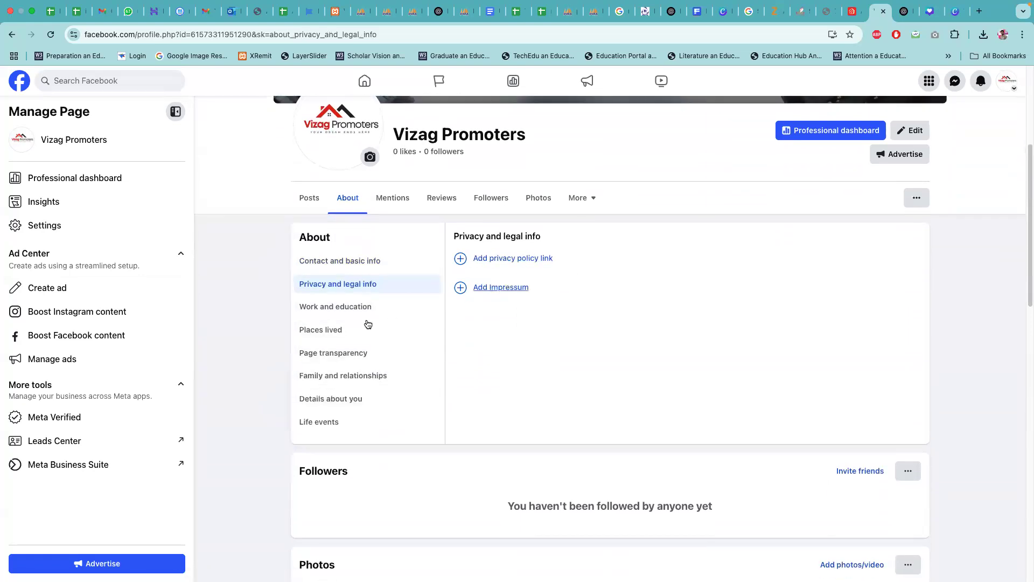
{"action": "left_click", "coordinate": [335, 304]}
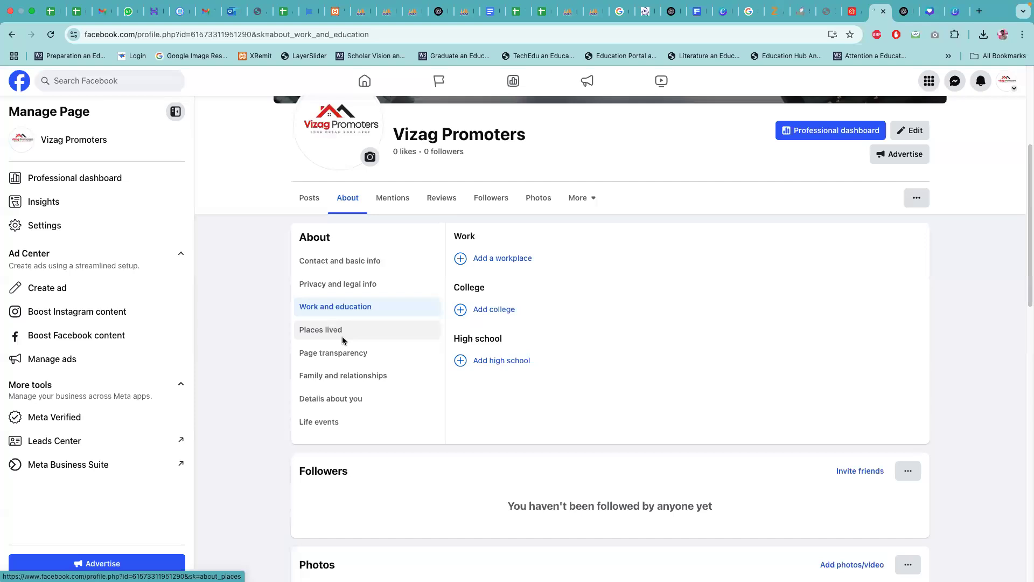
{"action": "left_click", "coordinate": [339, 332]}
{"action": "left_click", "coordinate": [345, 354]}
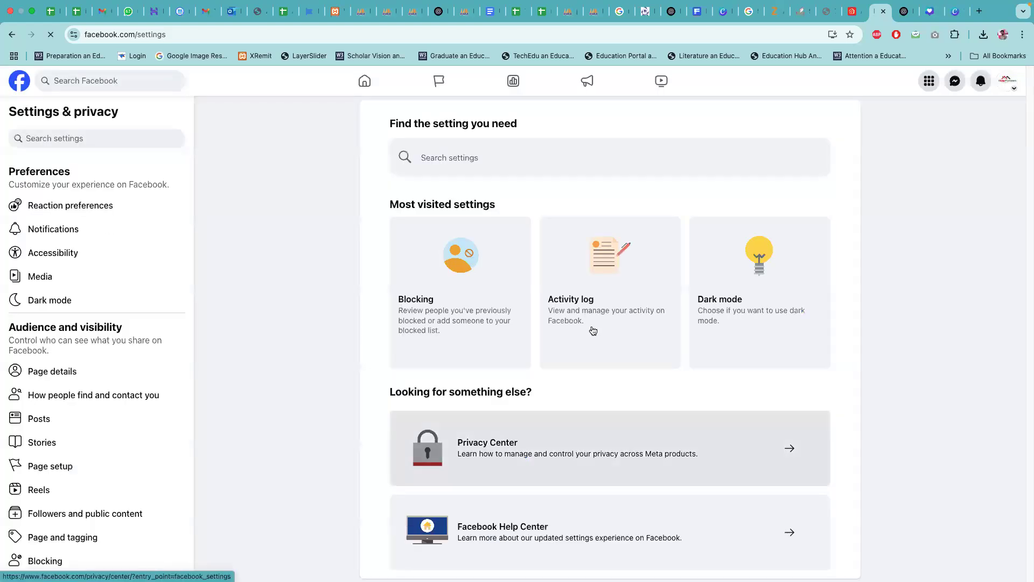
Go through How people find and contact you and Page setup to the Name settings.
{"action": "left_click", "coordinate": [130, 396]}
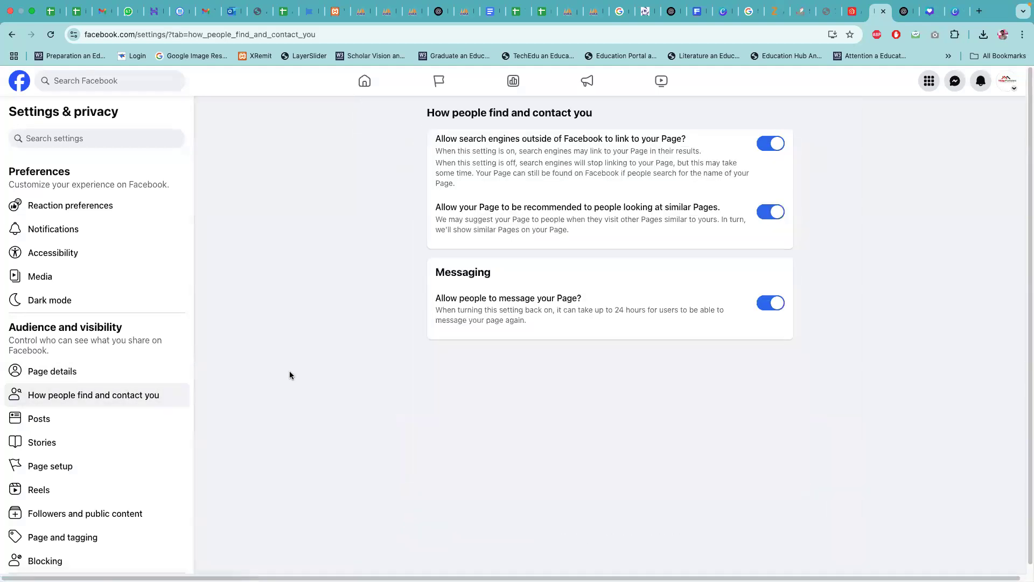
{"action": "scroll", "coordinate": [99, 422], "scroll_direction": "down", "scroll_amount": 4}
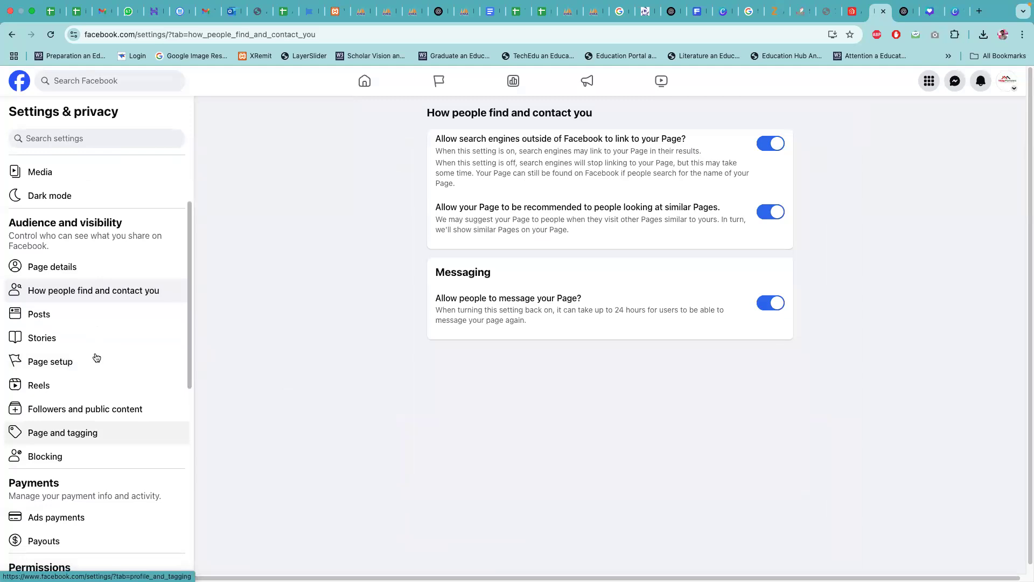
{"action": "left_click", "coordinate": [96, 358]}
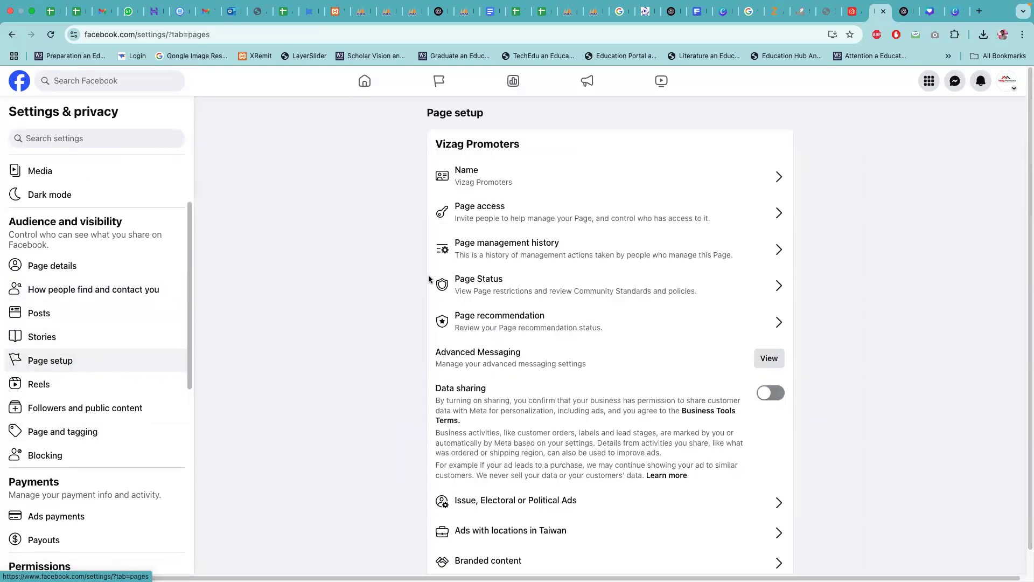
{"action": "left_click", "coordinate": [524, 180]}
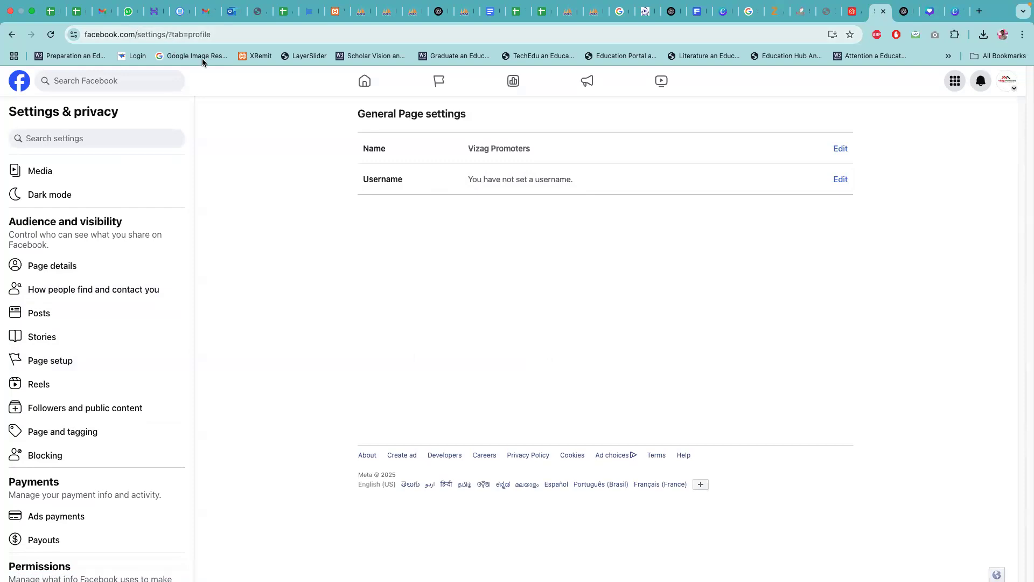
Enter vizagpromoters as the Page's new username and save the change.
{"action": "left_click", "coordinate": [549, 184]}
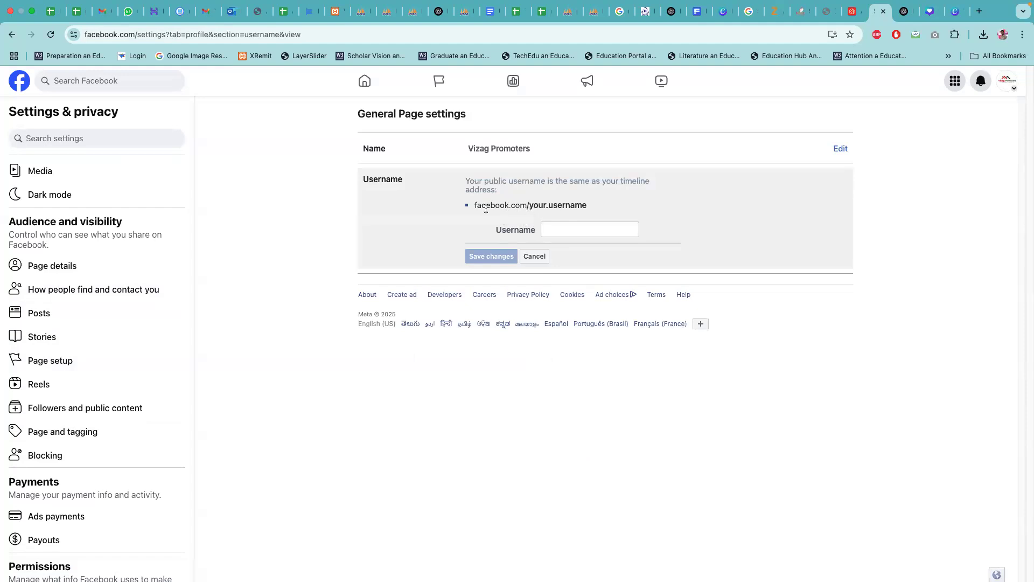
{"action": "left_click_drag", "start_coordinate": [475, 203], "coordinate": [599, 205]}
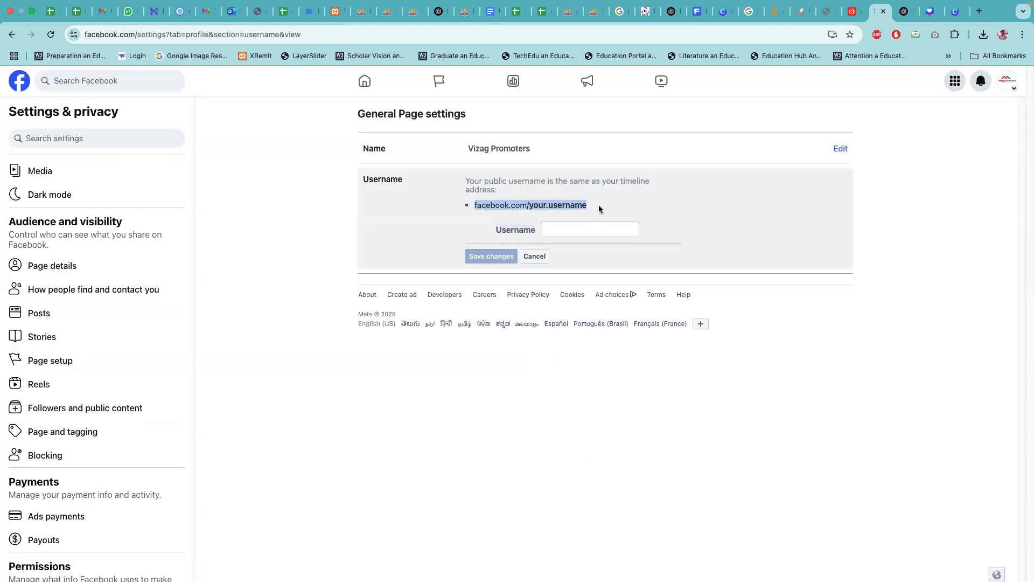
{"action": "left_click", "coordinate": [608, 233]}
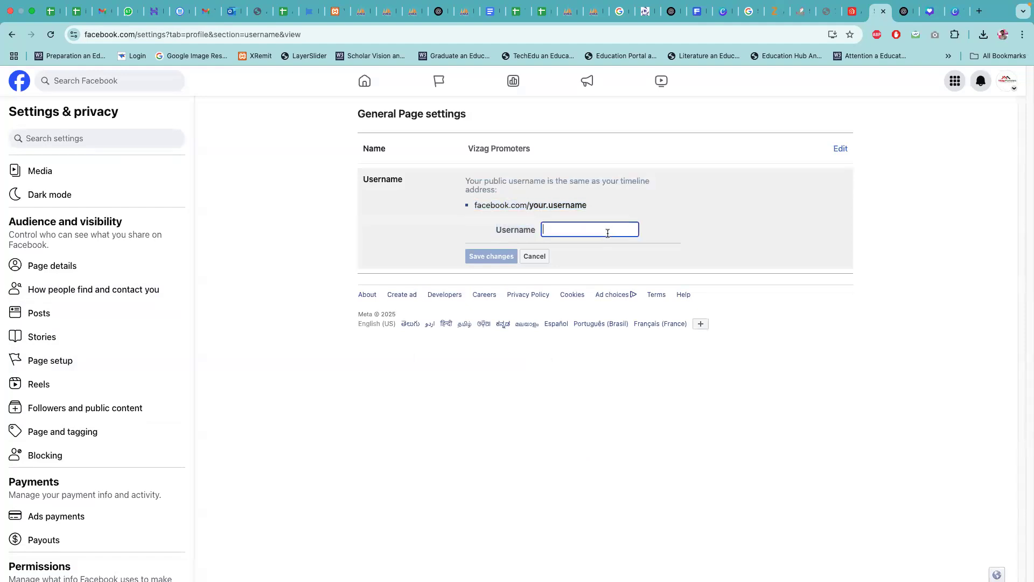
{"action": "type", "text": "vi"}
{"action": "type", "text": "zagpromo"}
{"action": "type", "text": "to"}
{"action": "type", "text": "ers"}
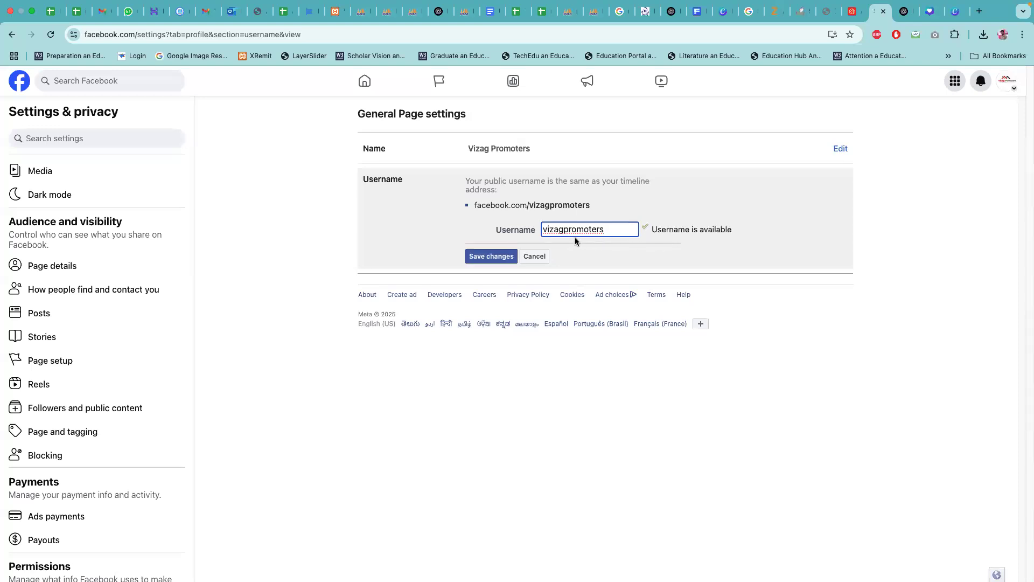
{"action": "left_click", "coordinate": [502, 256]}
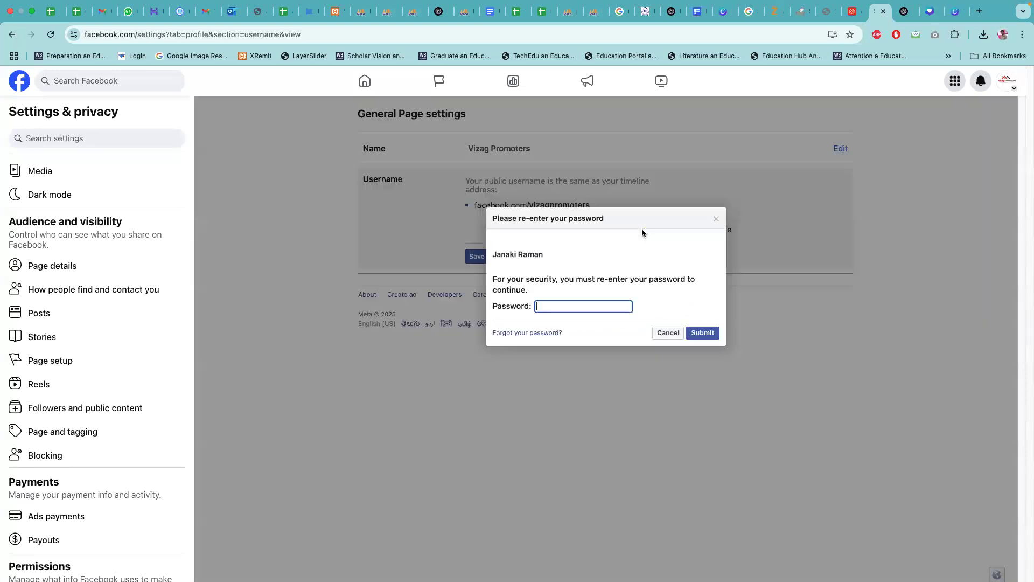
Confirm the username change by re-entering the account password.
{"action": "left_click", "coordinate": [603, 307]}
{"action": "left_click", "coordinate": [570, 318]}
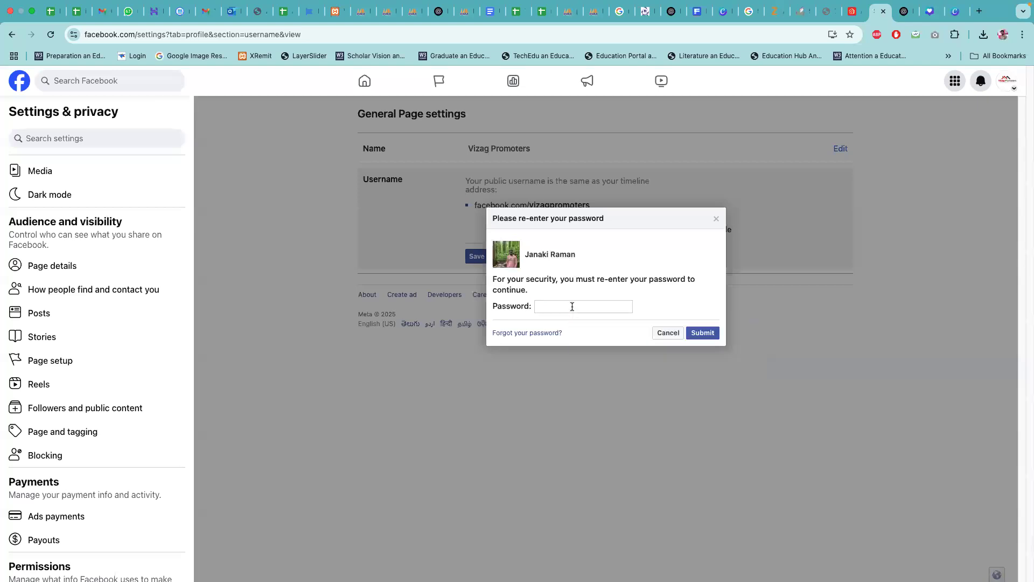
{"action": "left_click", "coordinate": [573, 308]}
{"action": "type", "text": "•"}
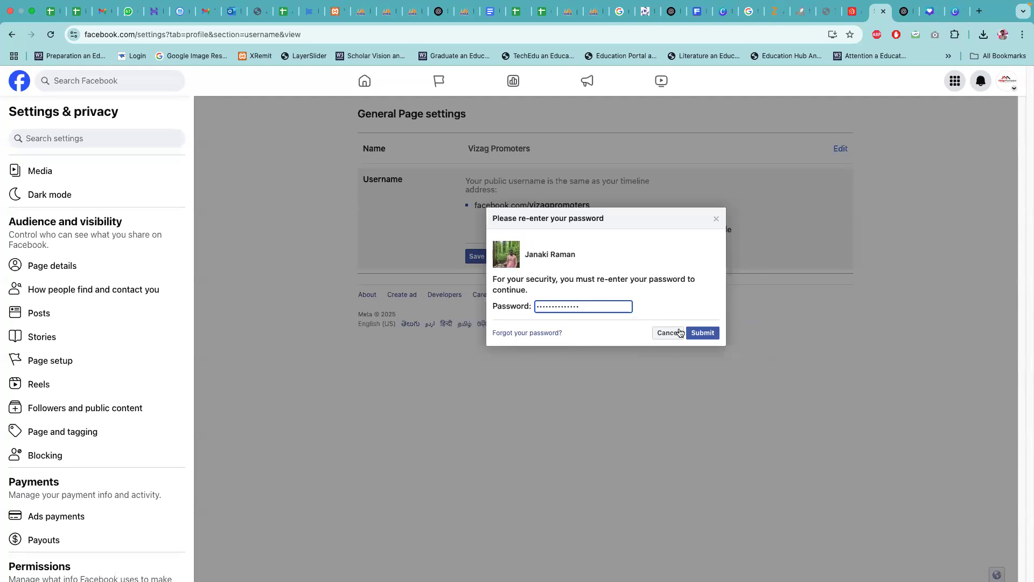
{"action": "left_click", "coordinate": [704, 334]}
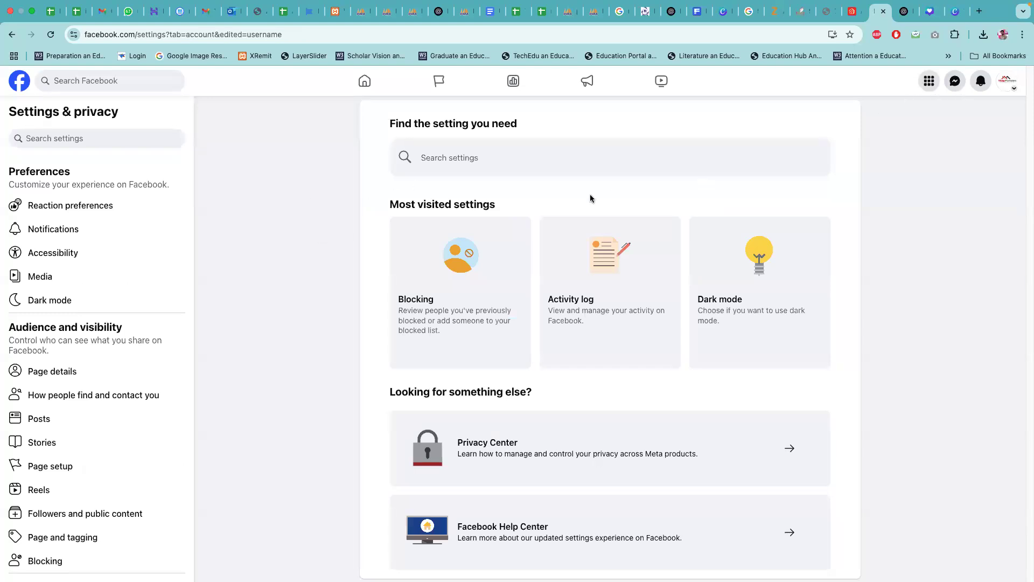
{"action": "key", "text": "super+shift+n"}
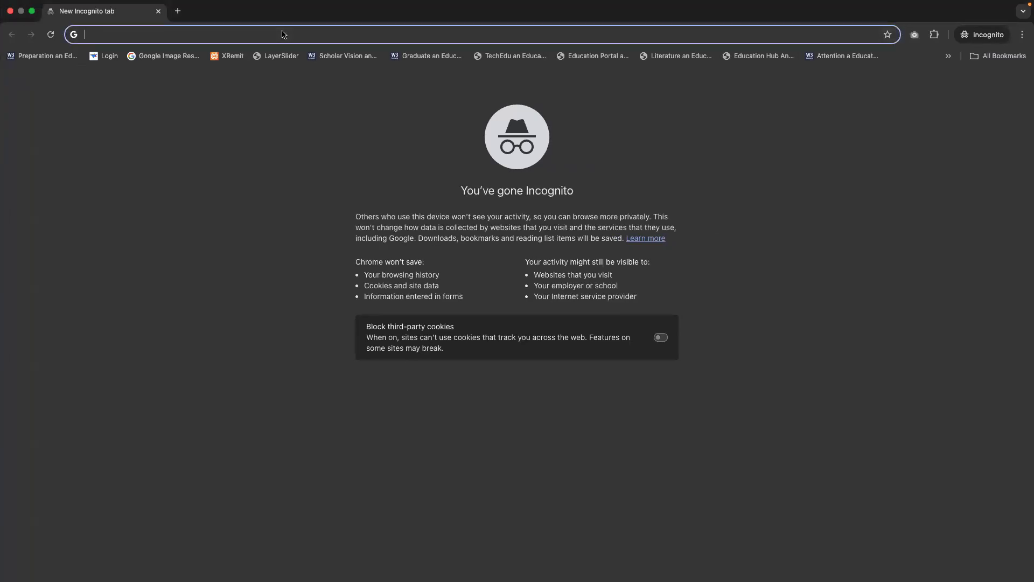
Load facebook.com/vizagpromoters logged out and check the public Page, then return to settings.
{"action": "type", "text": "facebook."}
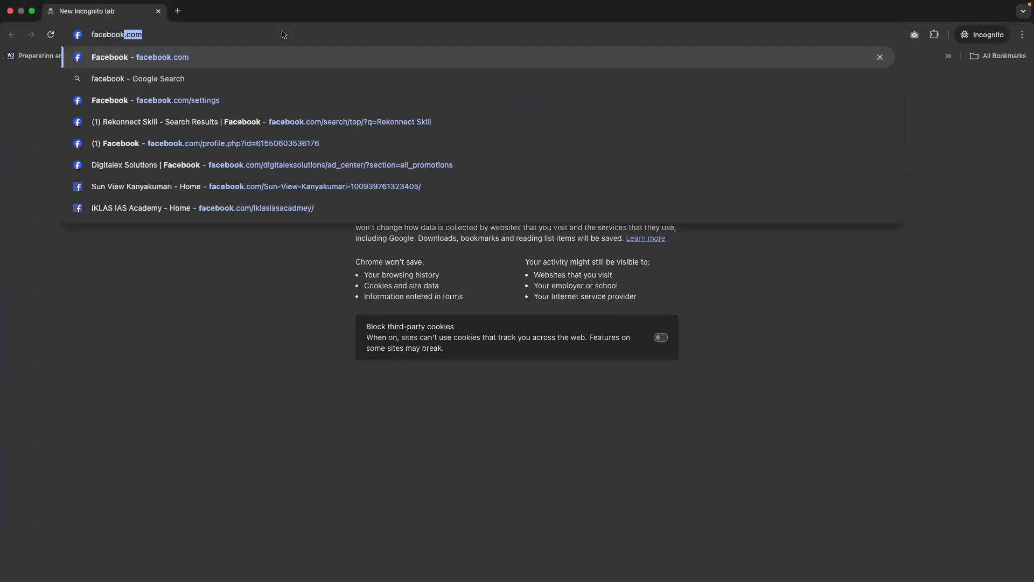
{"action": "type", "text": "com/vizag"}
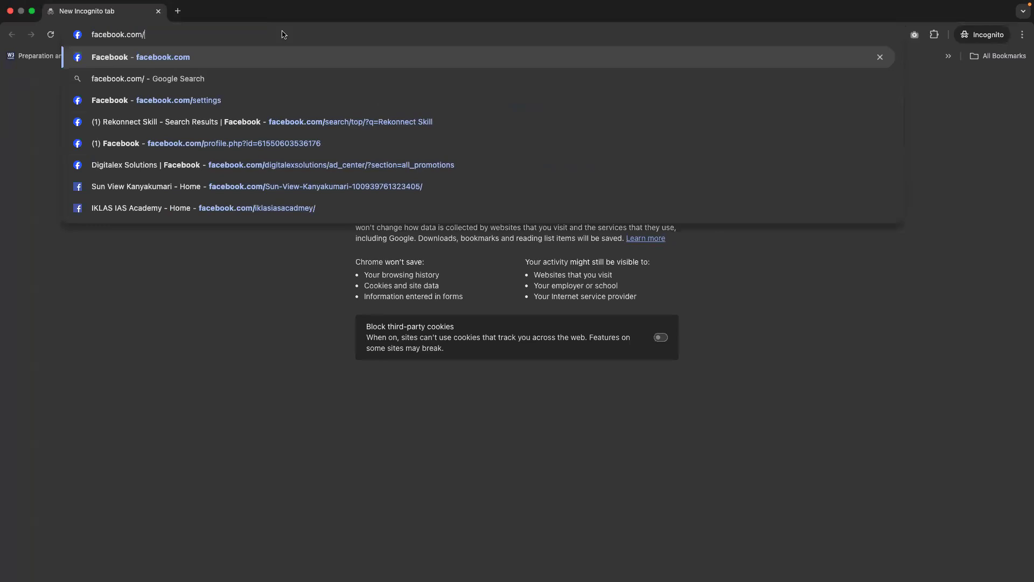
{"action": "type", "text": "promoters"}
{"action": "key", "text": "Return"}
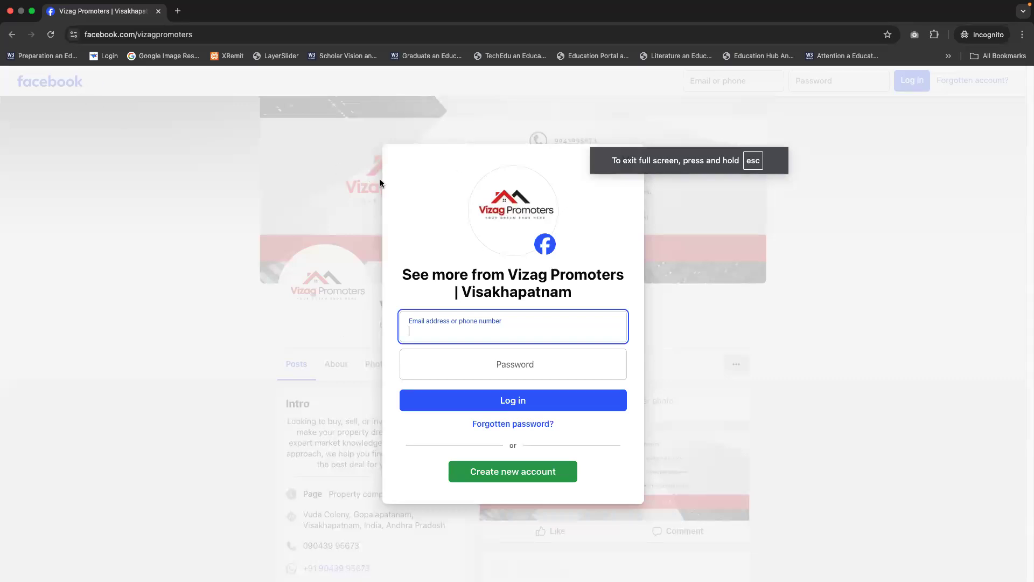
{"action": "left_click", "coordinate": [160, 35]}
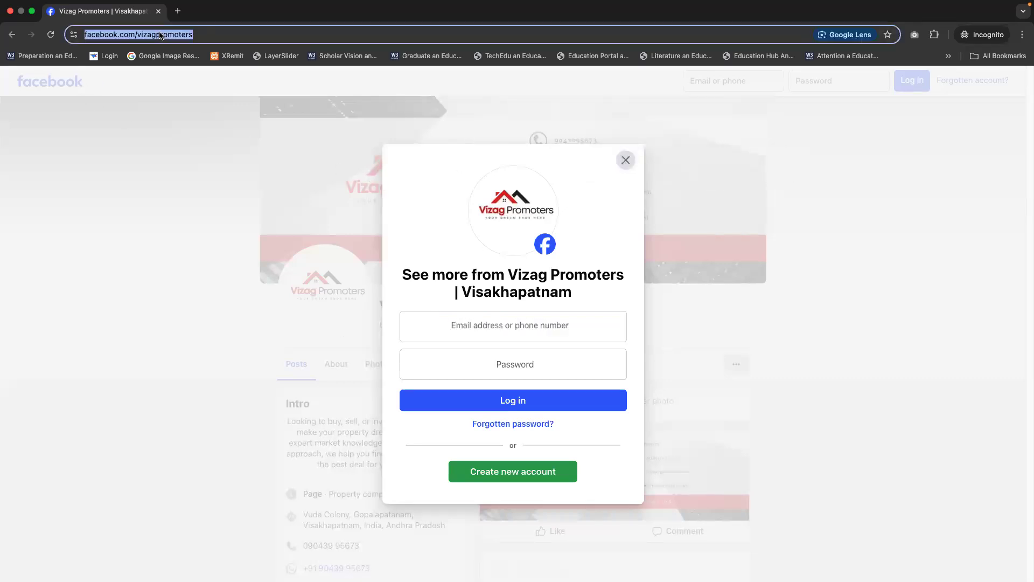
{"action": "left_click", "coordinate": [634, 159]}
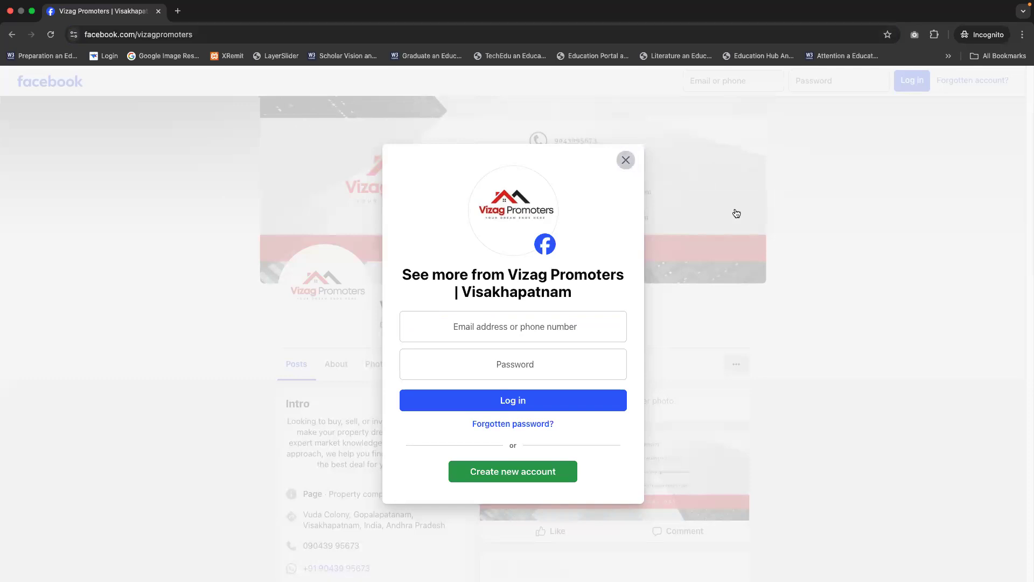
{"action": "scroll", "coordinate": [740, 278], "scroll_direction": "down", "scroll_amount": 3}
{"action": "scroll", "coordinate": [740, 278], "scroll_direction": "down", "scroll_amount": 5}
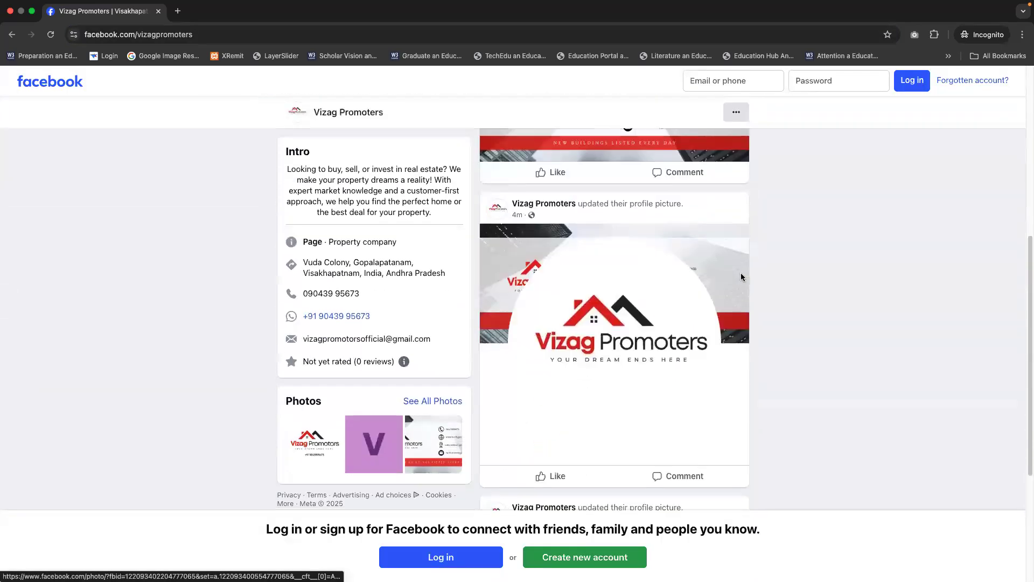
{"action": "scroll", "coordinate": [740, 272], "scroll_direction": "up", "scroll_amount": 10}
{"action": "key", "text": "ctrl+Left"}
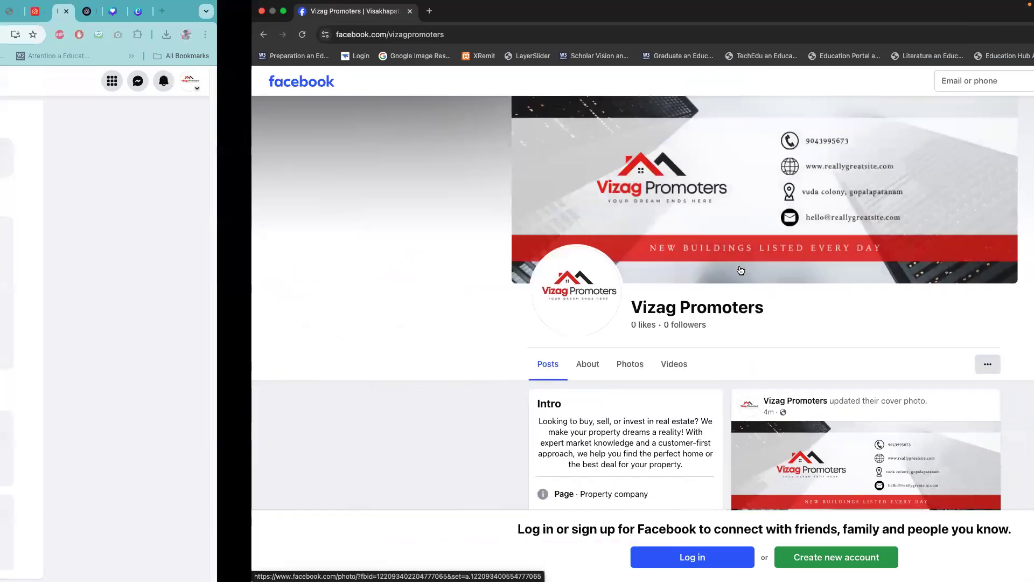
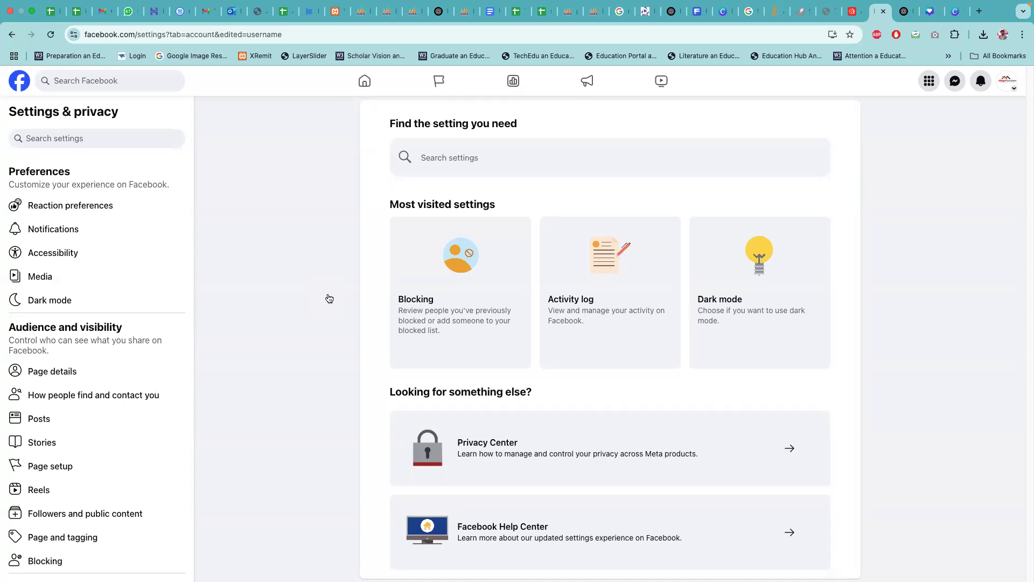
Open Page access under Page setup and start granting task access to a searched person.
{"action": "left_click", "coordinate": [63, 474]}
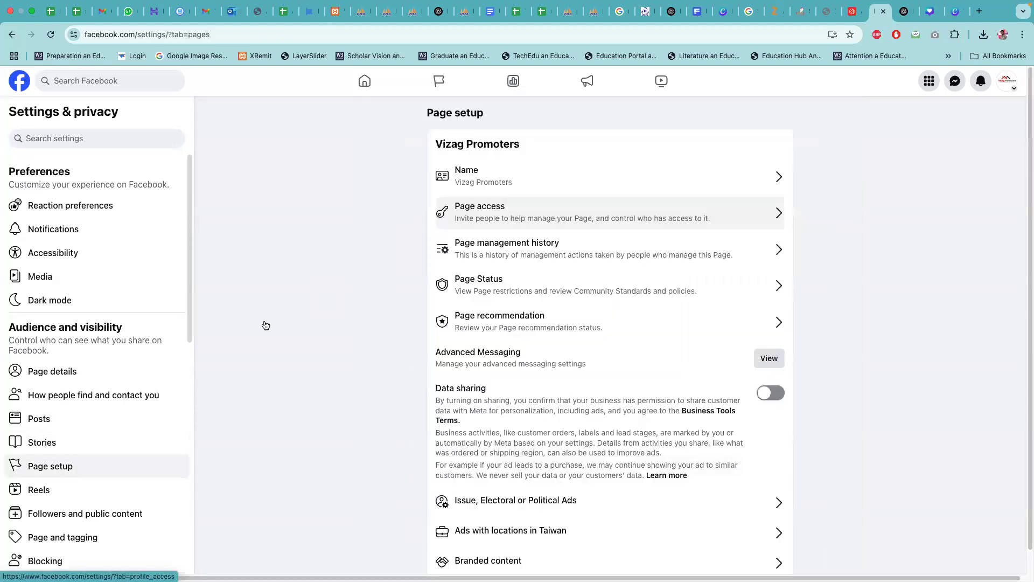
{"action": "left_click", "coordinate": [517, 212]}
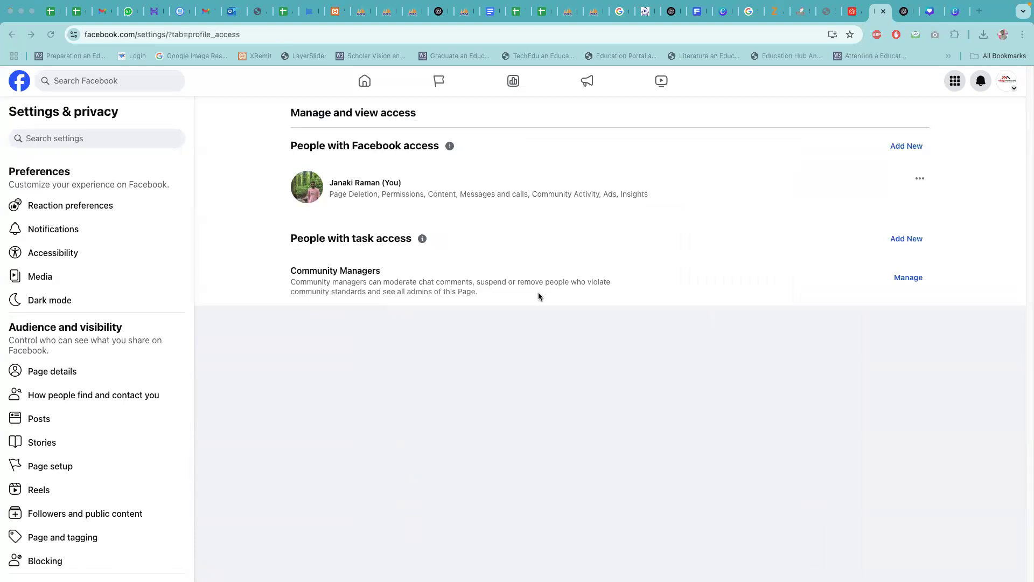
{"action": "left_click", "coordinate": [905, 239]}
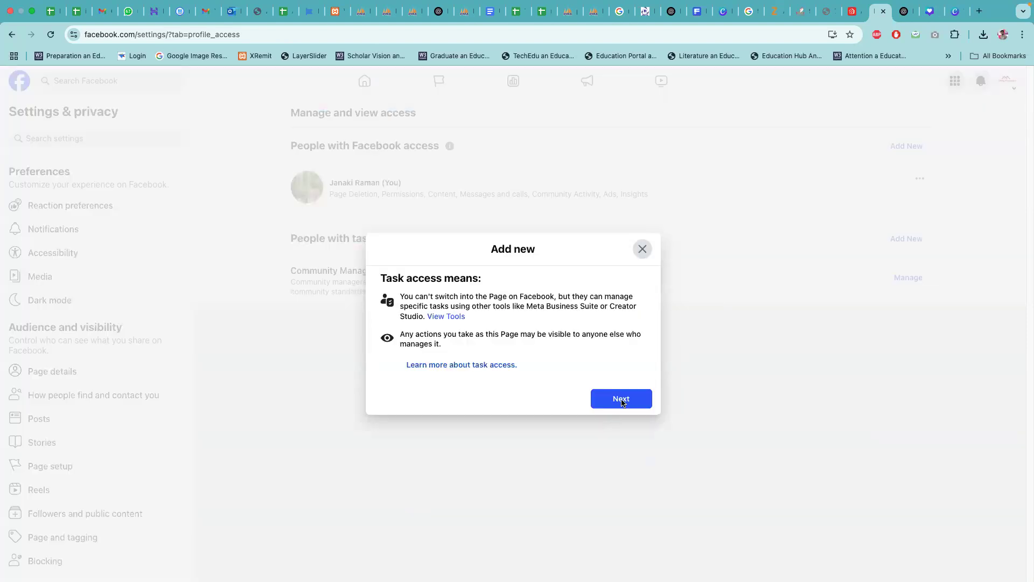
{"action": "left_click", "coordinate": [619, 401]}
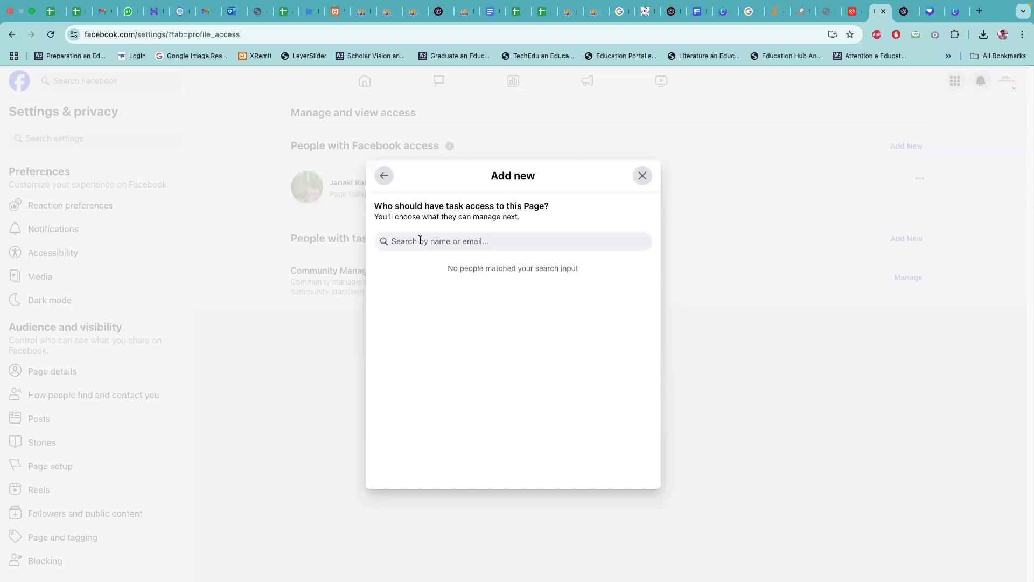
{"action": "left_click", "coordinate": [420, 239]}
{"action": "type", "text": "math"}
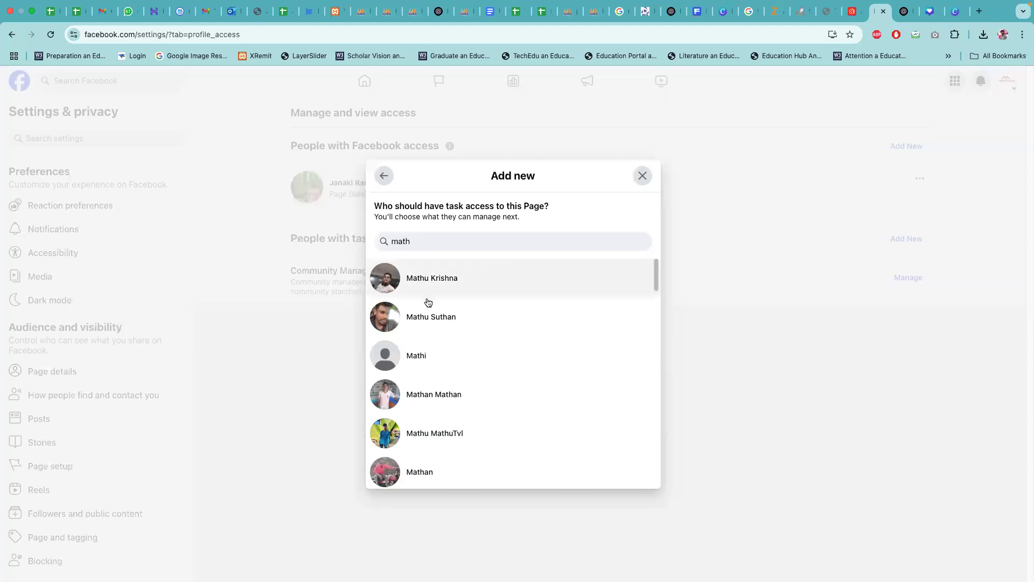
{"action": "type", "text": "e"}
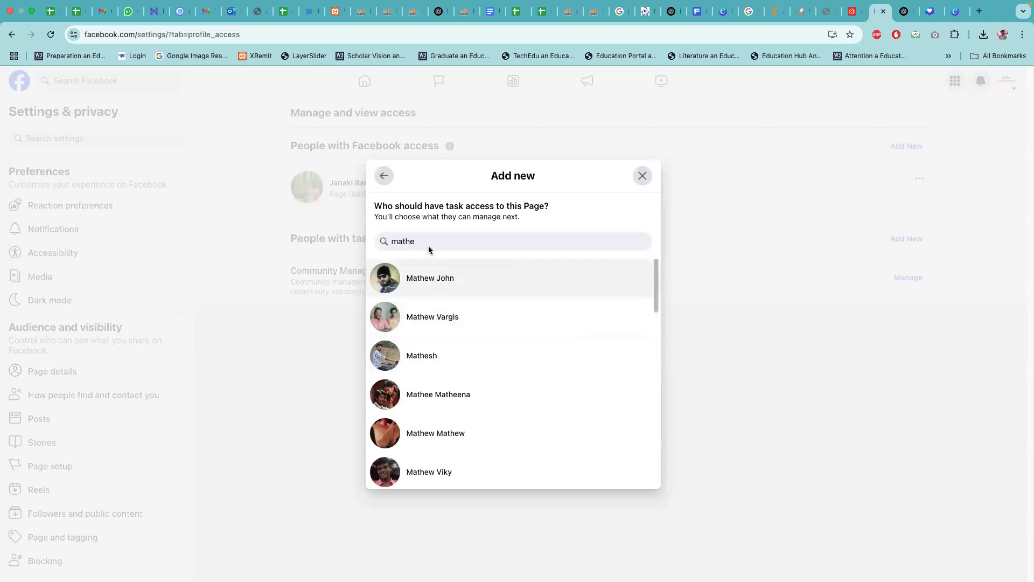
{"action": "key", "text": "BackSpace"}
{"action": "key", "text": "BackSpace"}
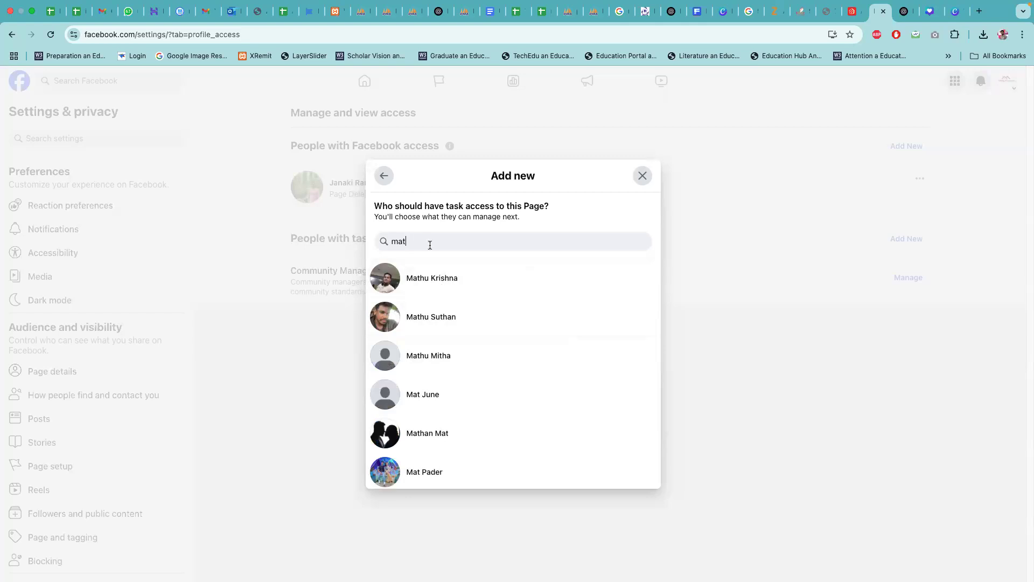
{"action": "left_click", "coordinate": [448, 290]}
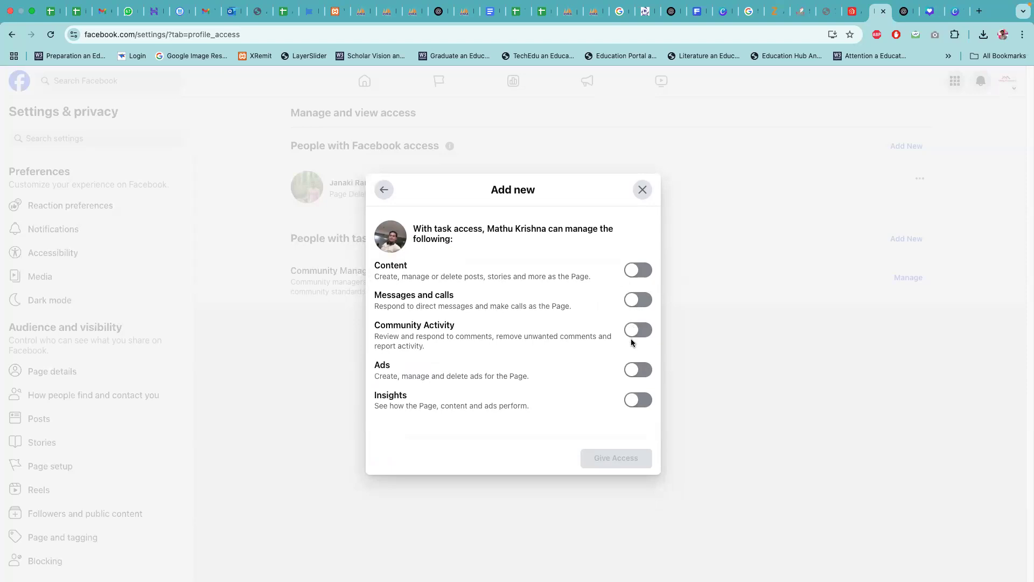
Toggle all five task permissions on, turn four back off, then cancel adding task access.
{"action": "left_click", "coordinate": [641, 400]}
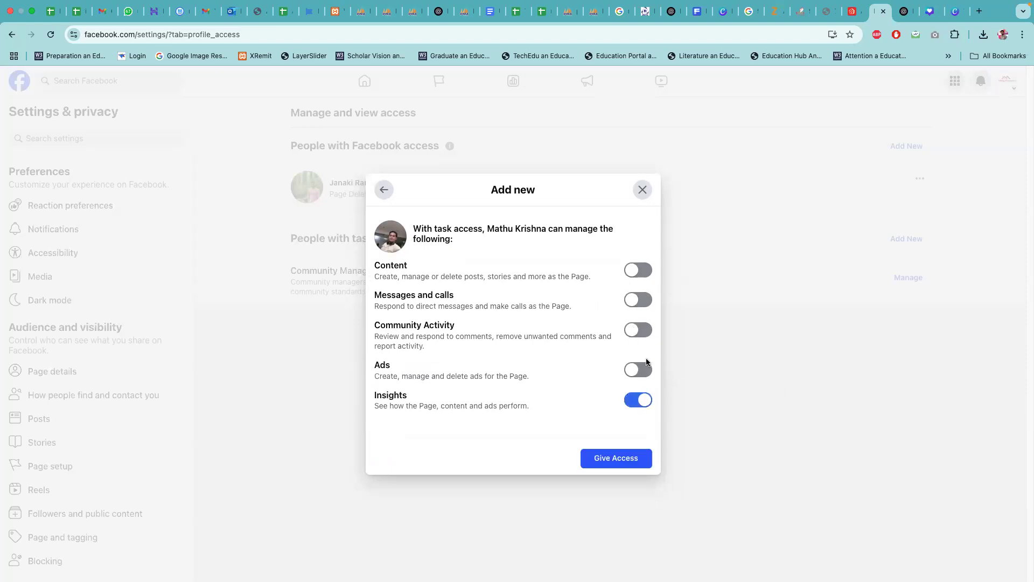
{"action": "left_click", "coordinate": [645, 369]}
{"action": "left_click", "coordinate": [643, 330]}
{"action": "left_click", "coordinate": [638, 301]}
{"action": "left_click", "coordinate": [644, 276]}
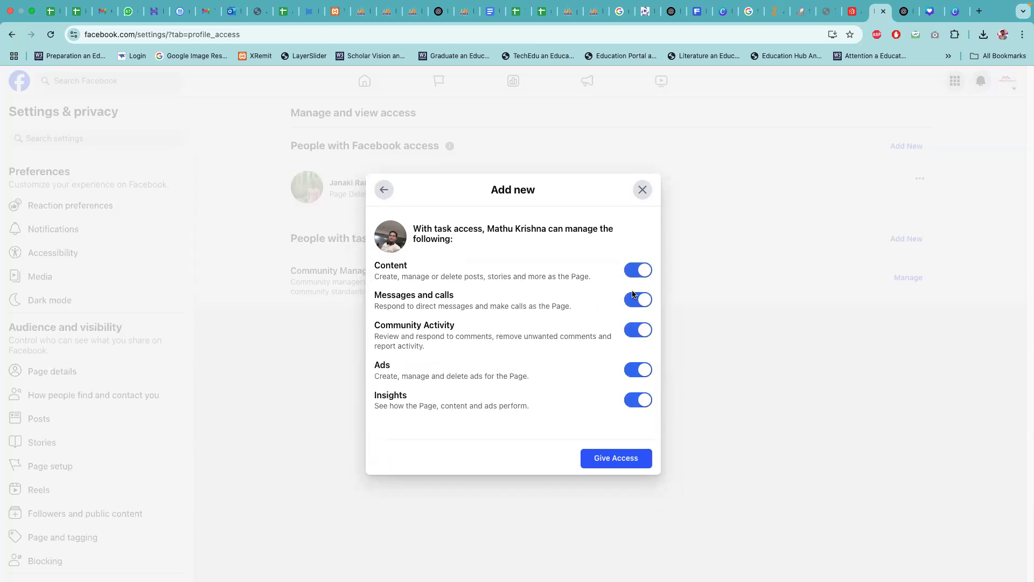
{"action": "left_click", "coordinate": [633, 296]}
{"action": "left_click", "coordinate": [631, 335]}
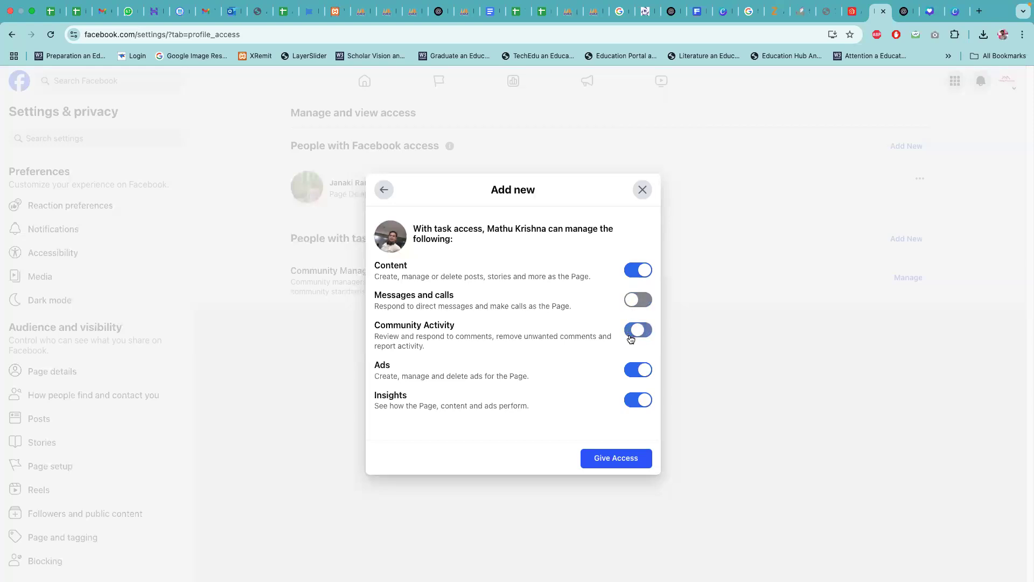
{"action": "left_click", "coordinate": [633, 371]}
{"action": "left_click", "coordinate": [634, 400]}
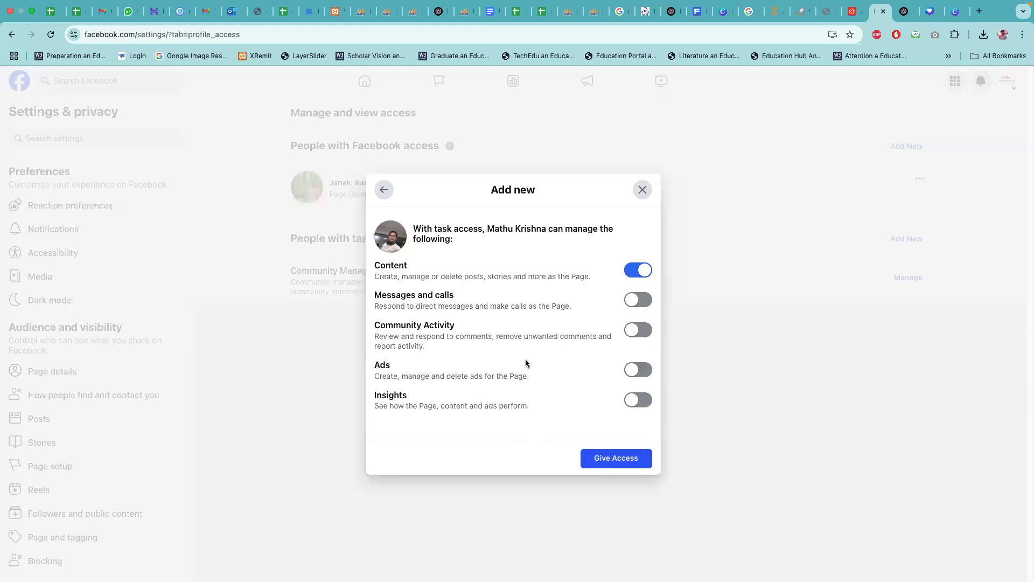
{"action": "left_click", "coordinate": [642, 190]}
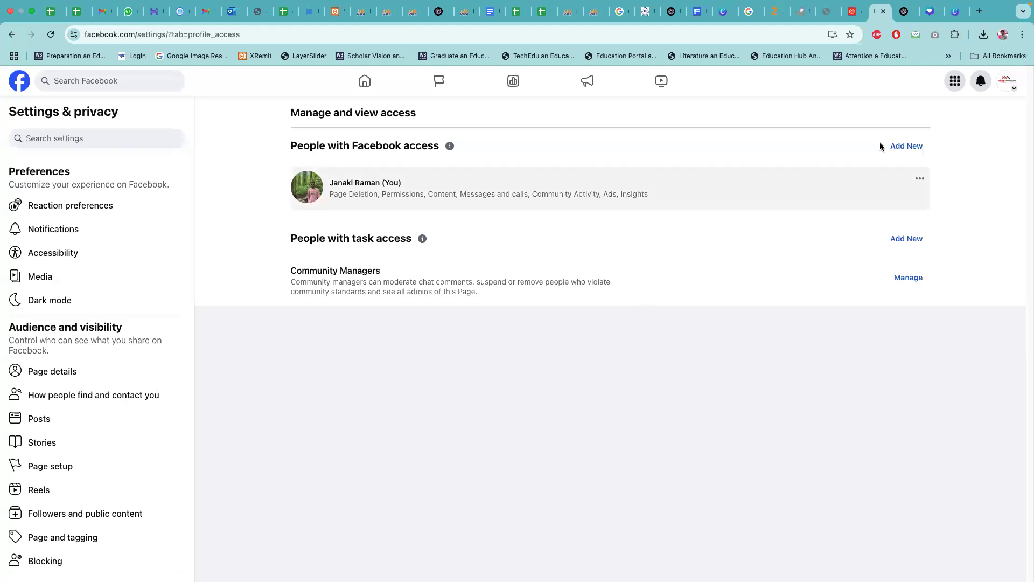
Start adding someone with Facebook access, then cancel without granting it.
{"action": "left_click", "coordinate": [894, 146]}
{"action": "left_click", "coordinate": [626, 427]}
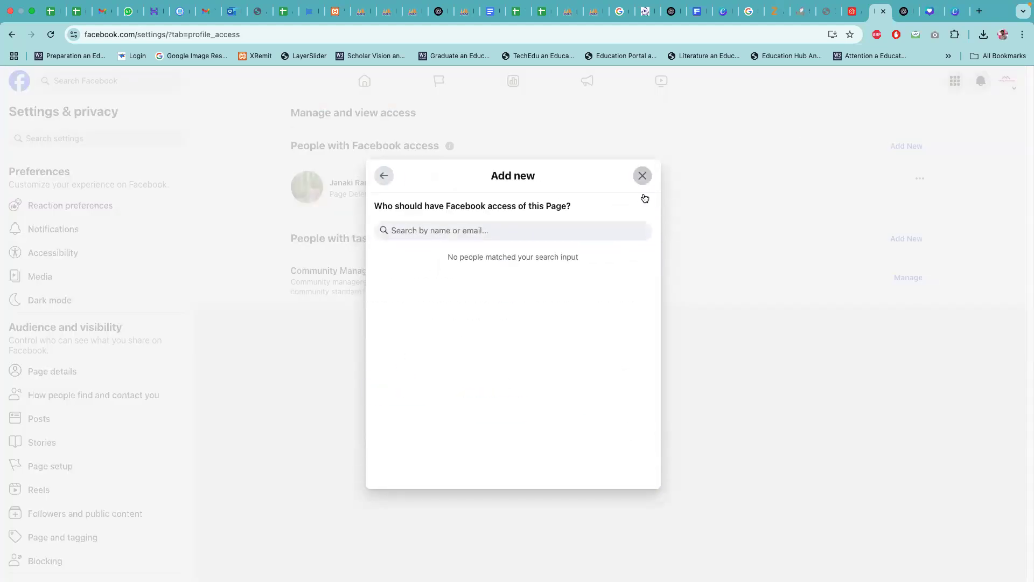
{"action": "left_click", "coordinate": [642, 175]}
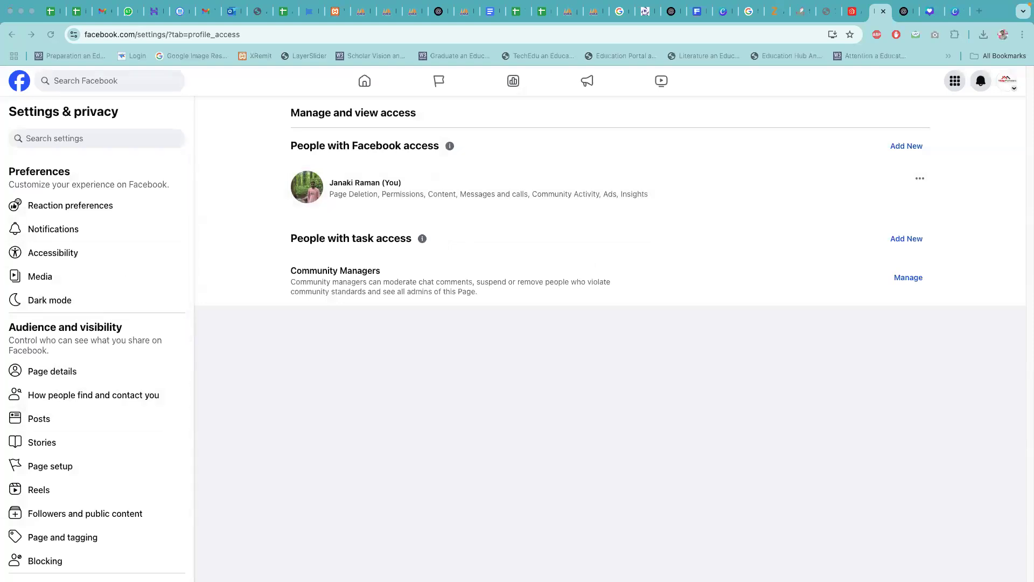
Review the Page management history, then return to the Page setup list.
{"action": "left_click", "coordinate": [63, 480]}
{"action": "left_click", "coordinate": [63, 473]}
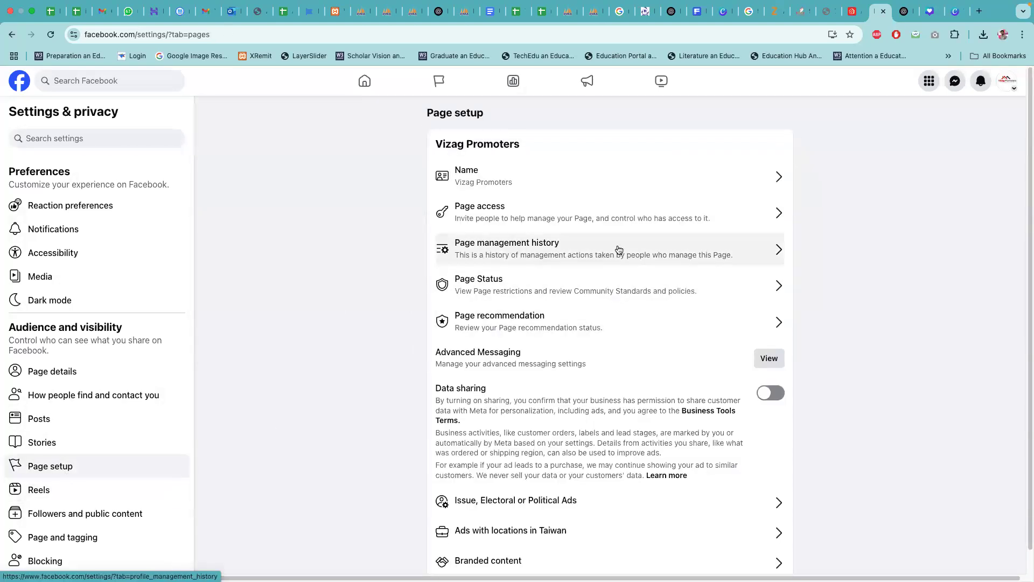
{"action": "left_click", "coordinate": [510, 252]}
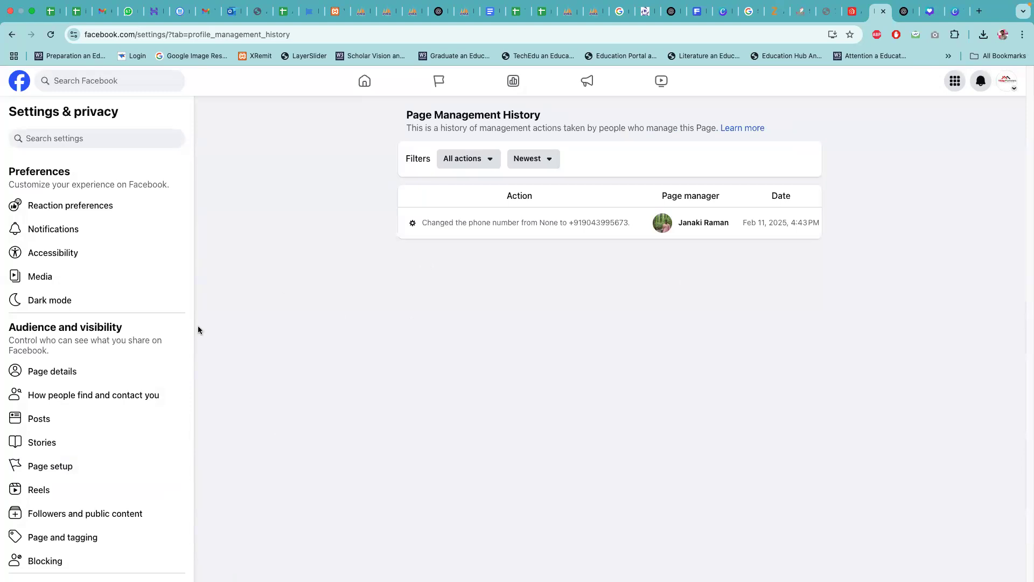
{"action": "left_click", "coordinate": [64, 463]}
Check Page Status shows no violations and confirm the Page is Recommendable.
{"action": "left_click", "coordinate": [518, 290]}
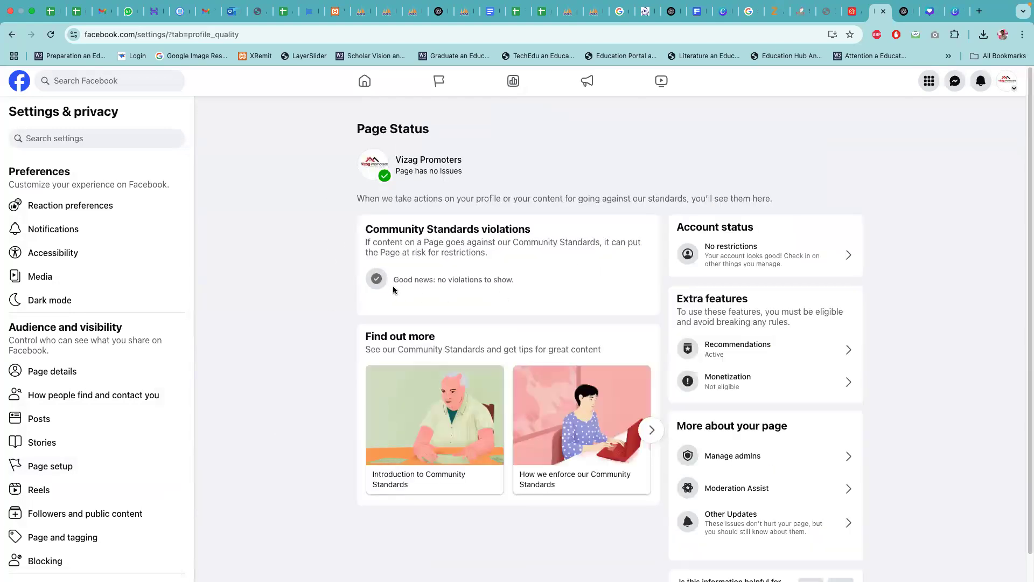
{"action": "left_click_drag", "start_coordinate": [397, 277], "coordinate": [751, 273]}
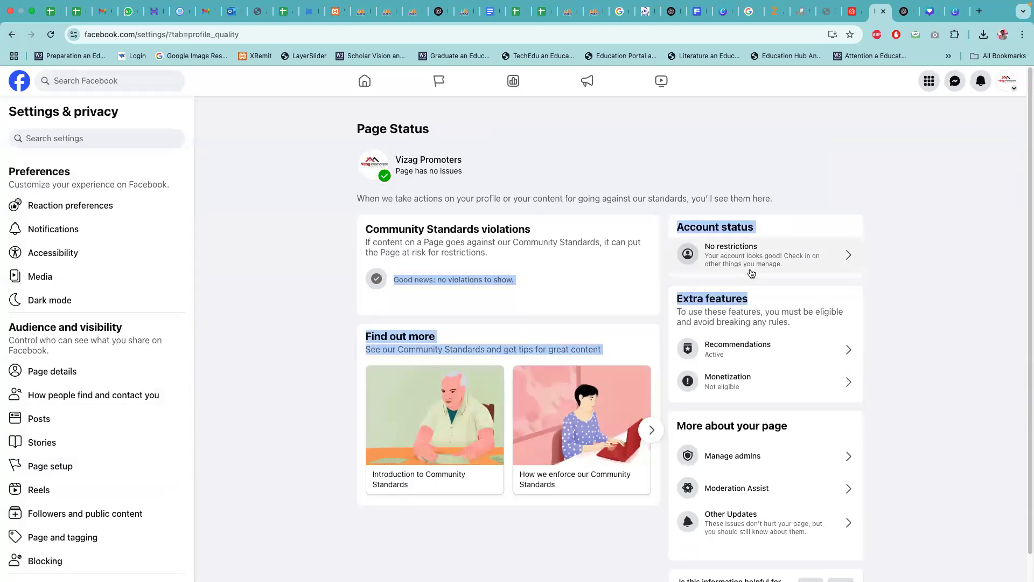
{"action": "left_click", "coordinate": [450, 311]}
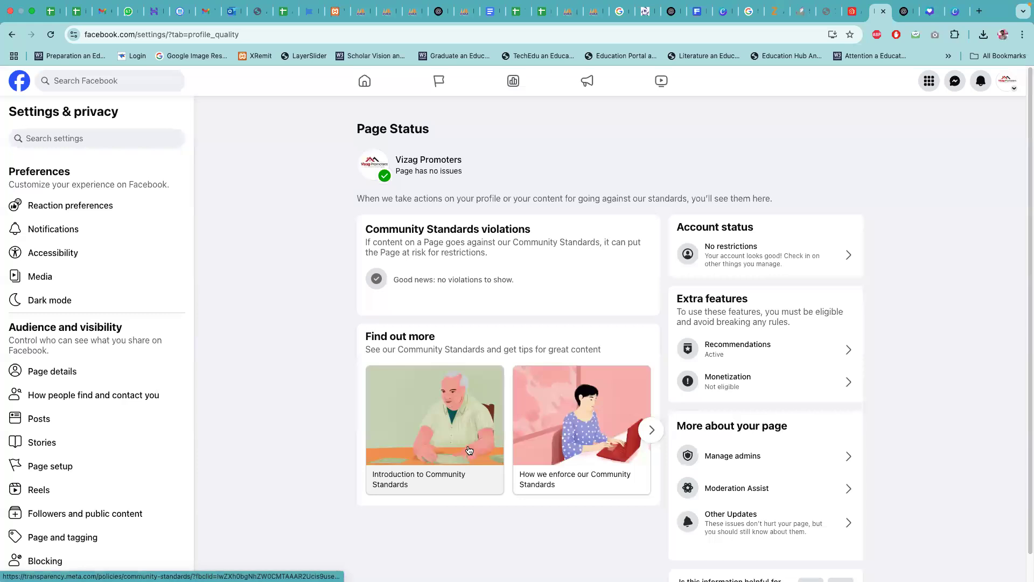
{"action": "left_click", "coordinate": [69, 470]}
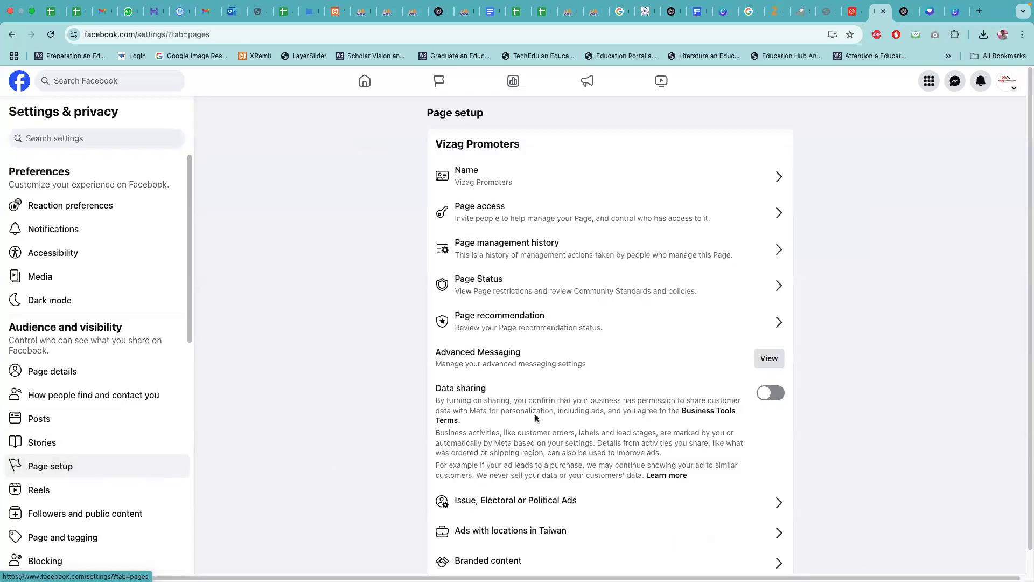
{"action": "left_click", "coordinate": [528, 320]}
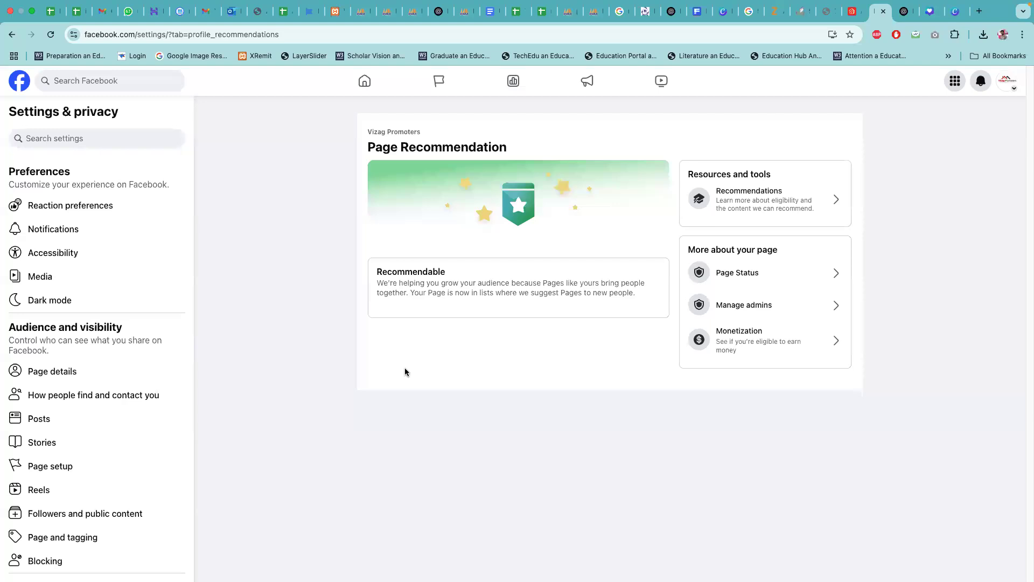
{"action": "left_click", "coordinate": [98, 463]}
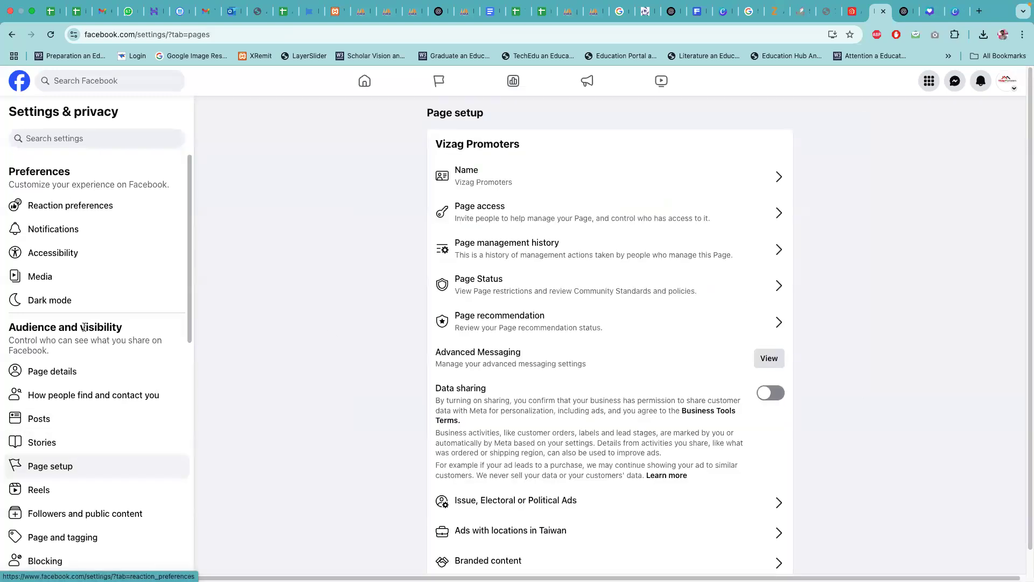
Open the Vizag Promoters Page's Posts tab and start a welcome post in Create post.
{"action": "left_click", "coordinate": [53, 370]}
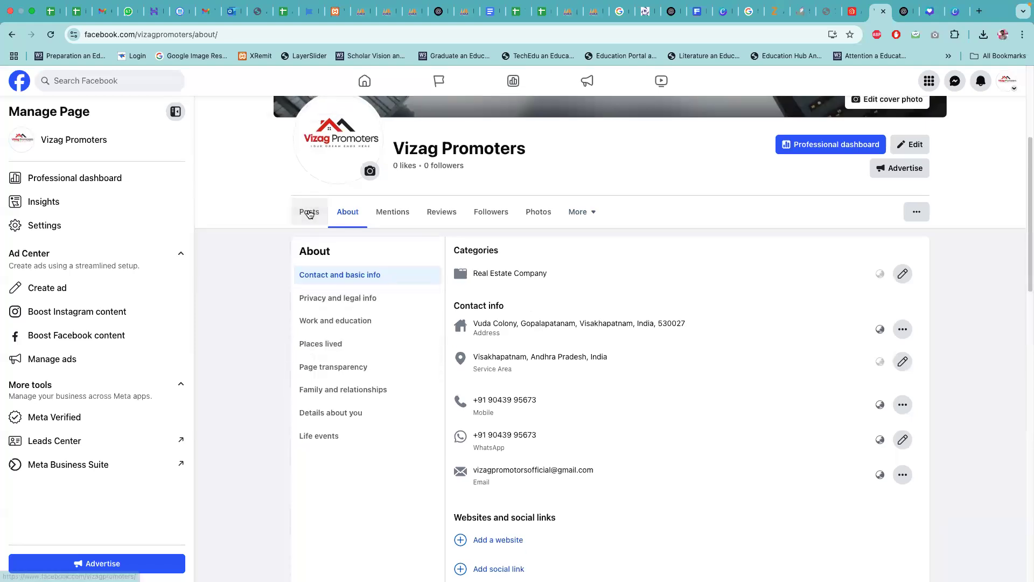
{"action": "left_click", "coordinate": [309, 213]}
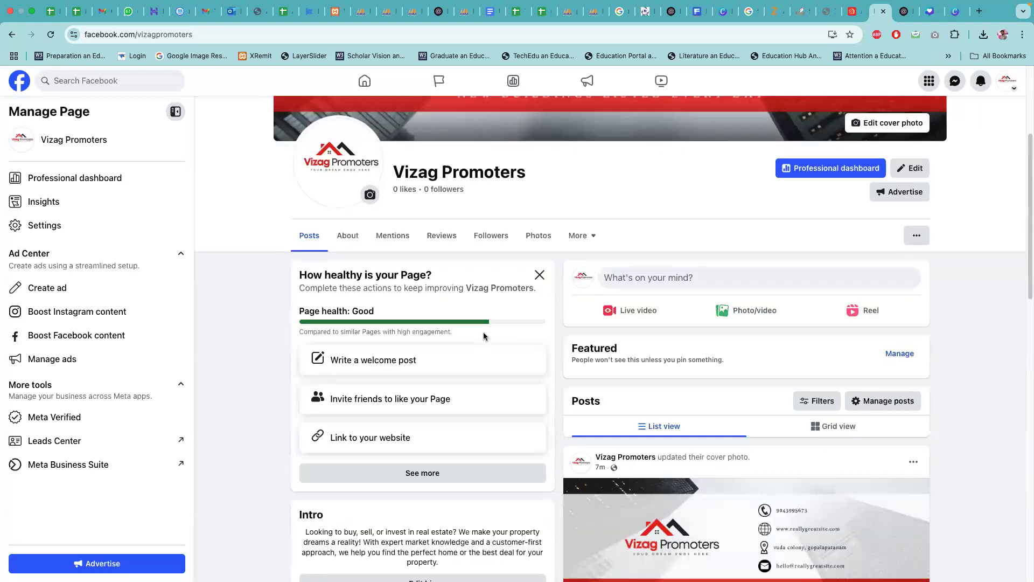
{"action": "left_click", "coordinate": [379, 369]}
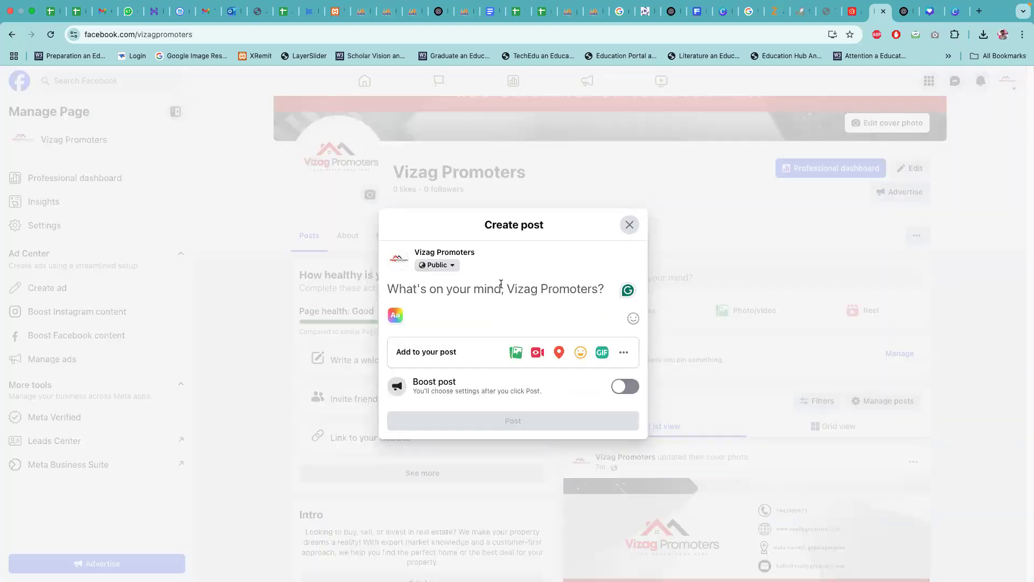
Ask ChatGPT for minimal Facebook post content promoting Vizag plots starting at ₹35L.
{"action": "left_click", "coordinate": [901, 15]}
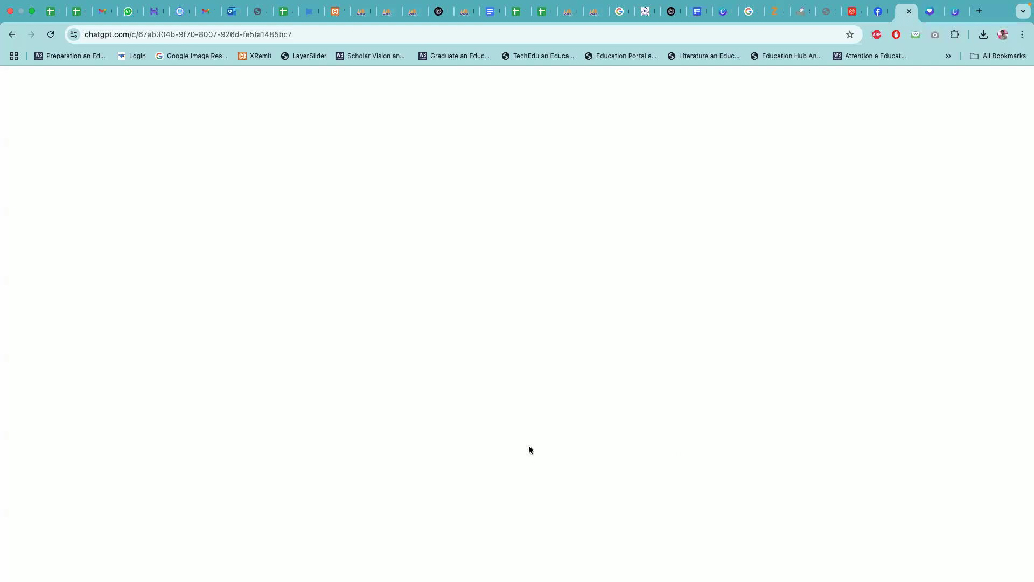
{"action": "left_click", "coordinate": [457, 526]}
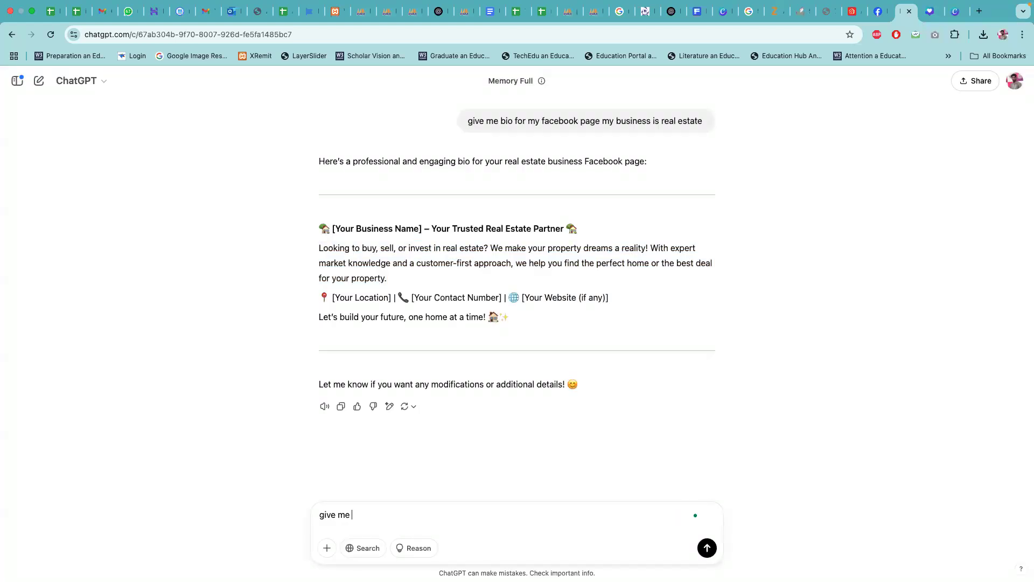
{"action": "type", "text": "fac"}
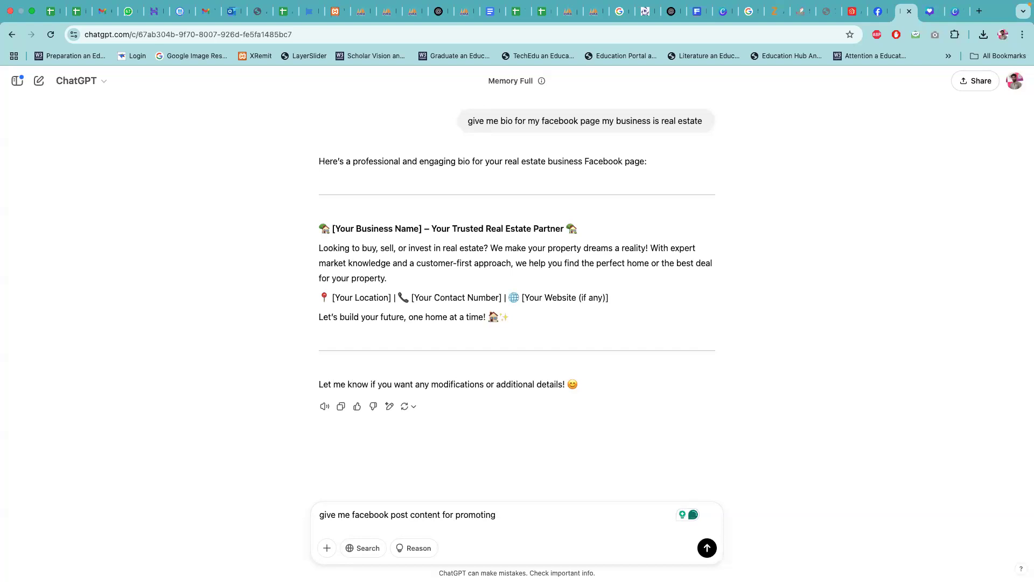
{"action": "type", "text": "plots in vizag starting at 35l"}
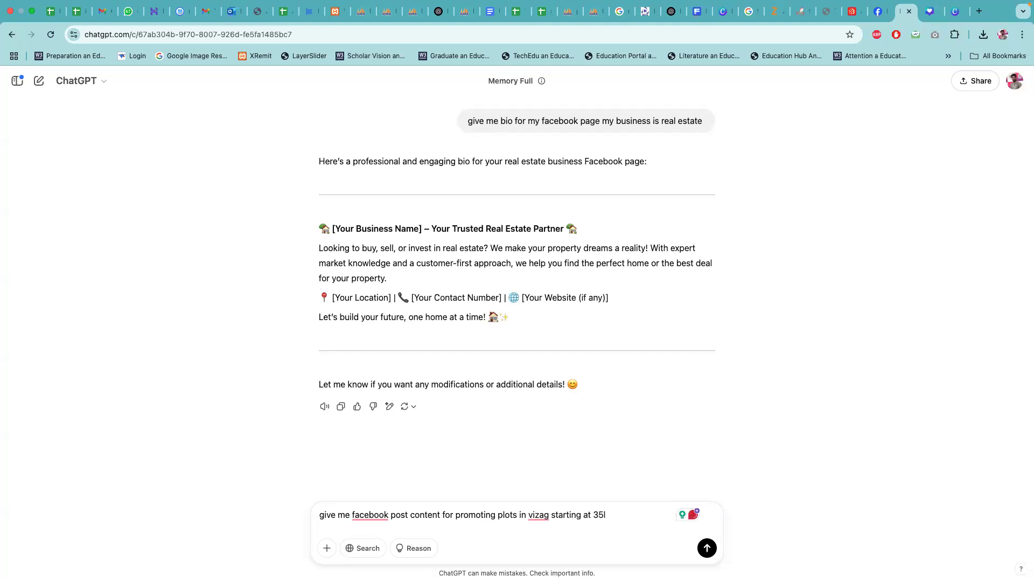
{"action": "type", "text": "ive me minimal content"}
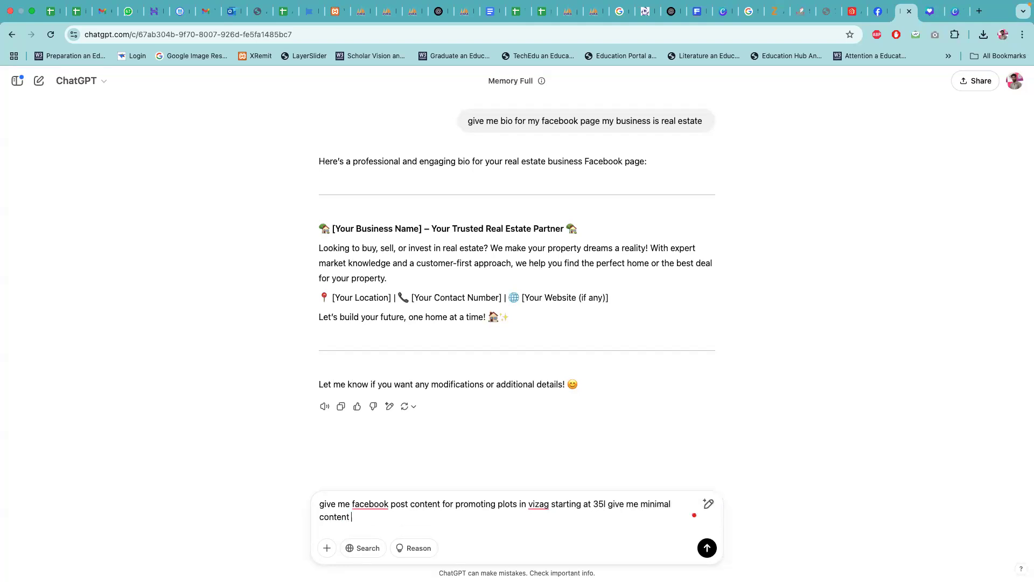
{"action": "key", "text": "Return"}
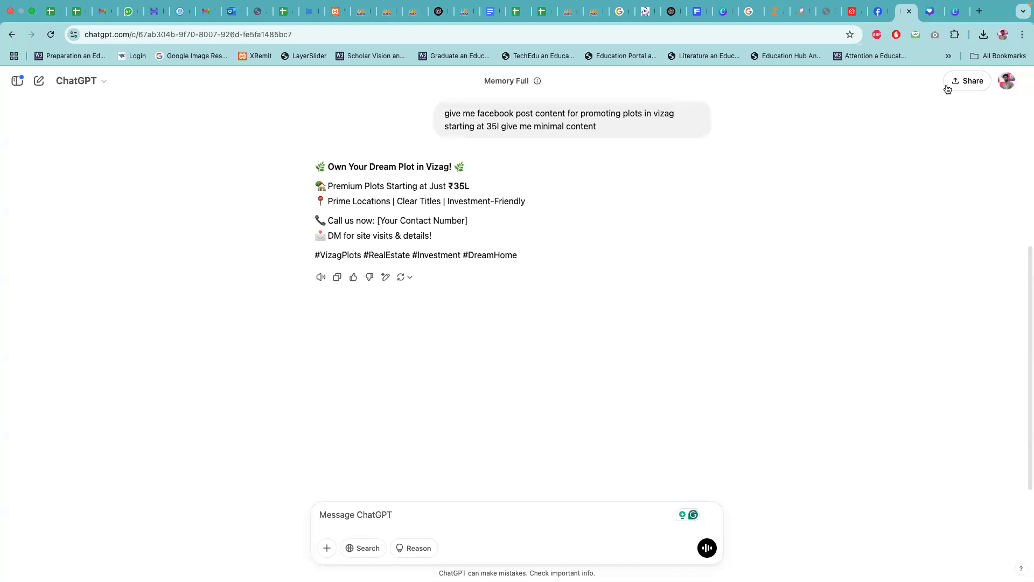
{"action": "left_click", "coordinate": [932, 13]}
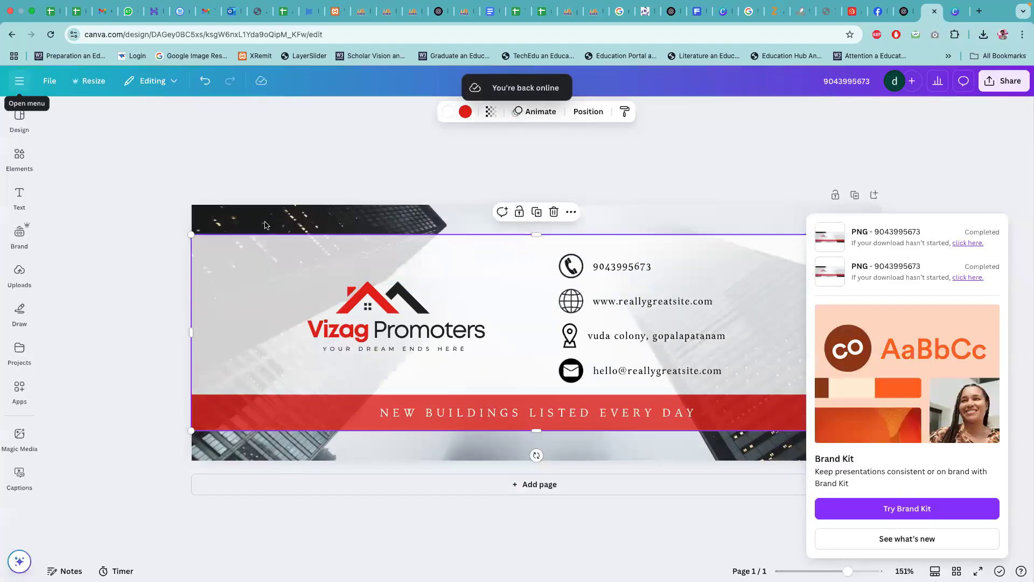
Create a new Facebook Post design and apply the red Real Estate Agent template.
{"action": "left_click", "coordinate": [21, 86]}
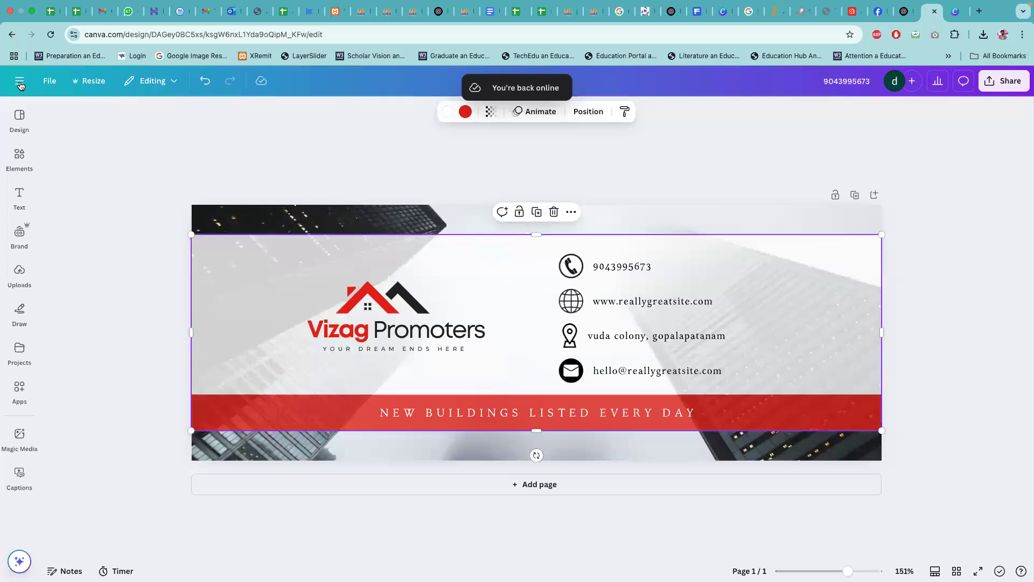
{"action": "left_click", "coordinate": [20, 84]}
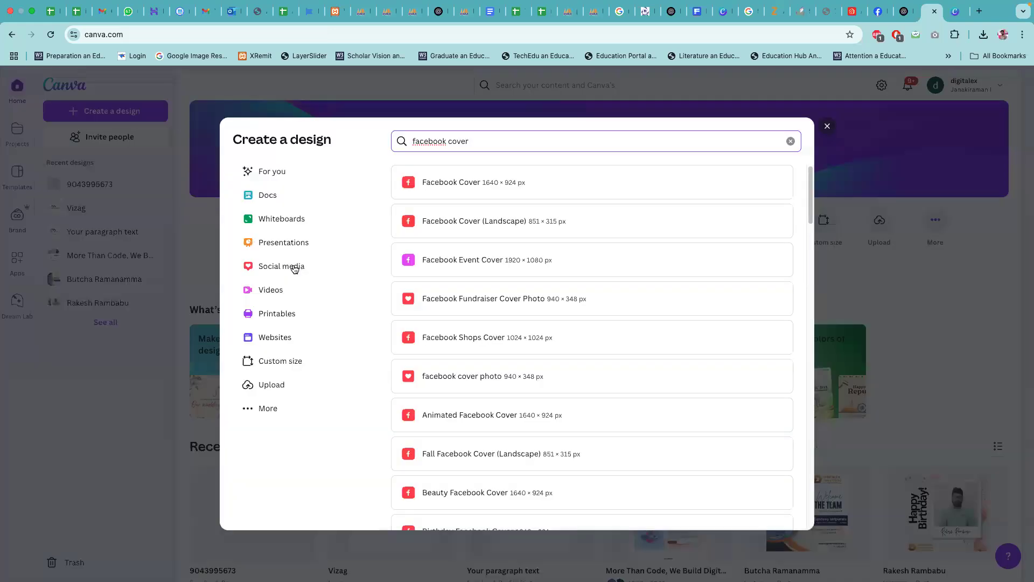
{"action": "left_click", "coordinate": [292, 268]}
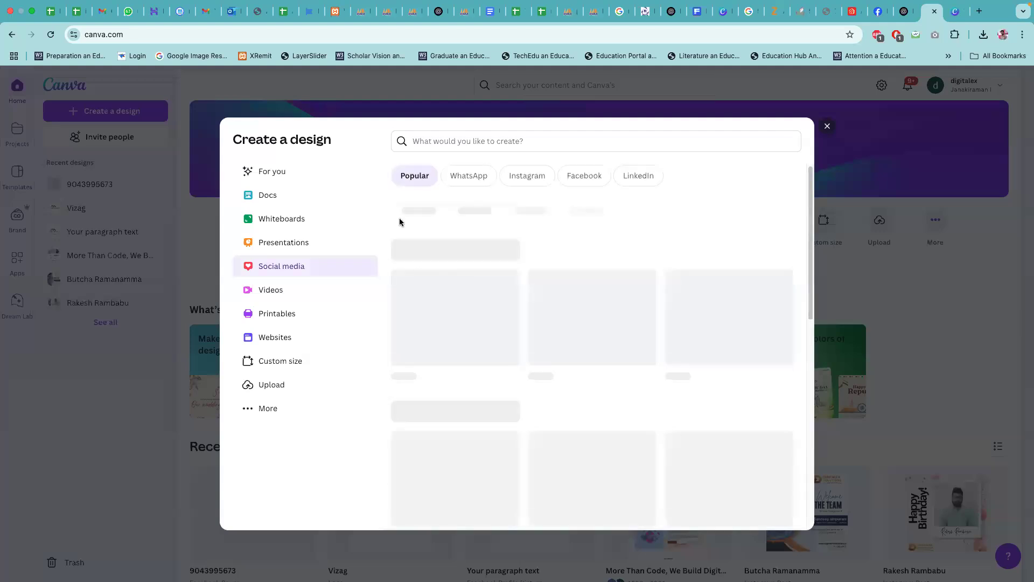
{"action": "left_click", "coordinate": [419, 214]}
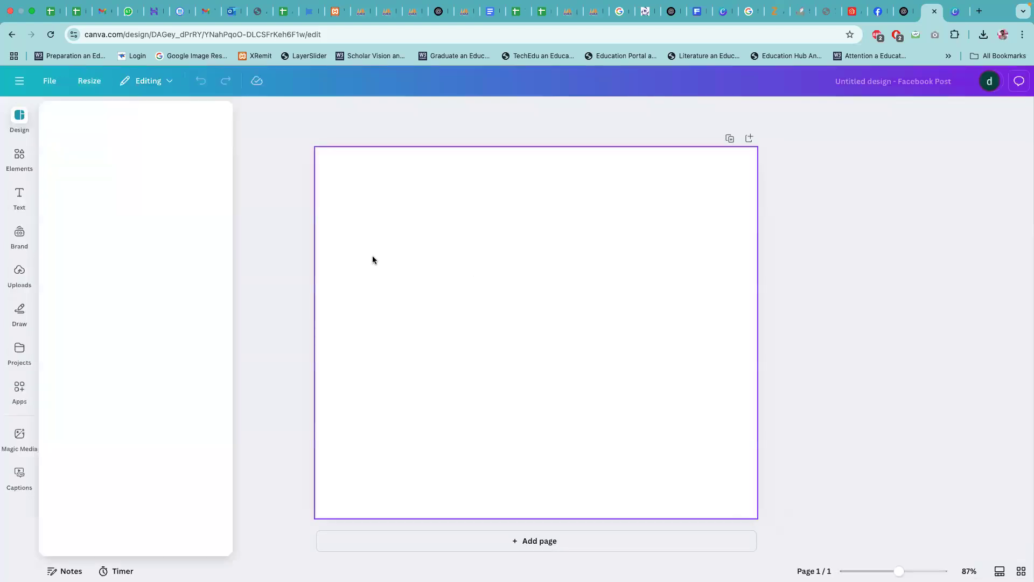
{"action": "left_click", "coordinate": [103, 119]}
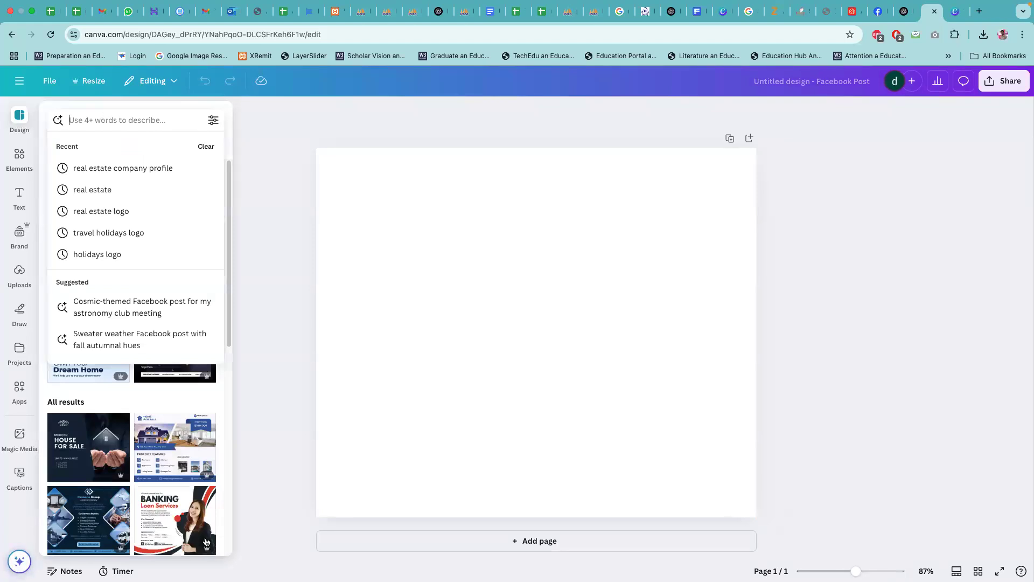
{"action": "left_click", "coordinate": [84, 436]}
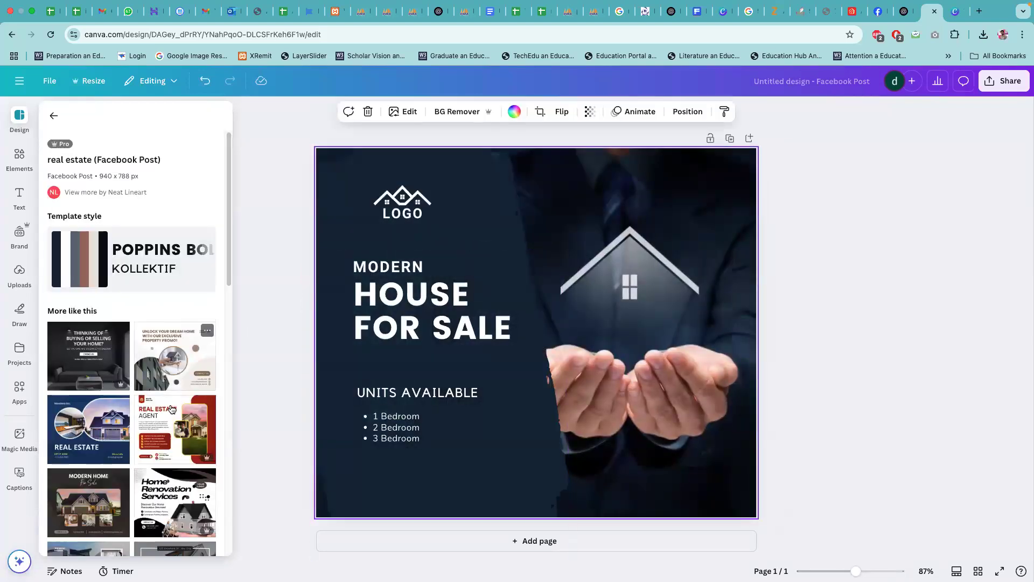
{"action": "left_click", "coordinate": [170, 408]}
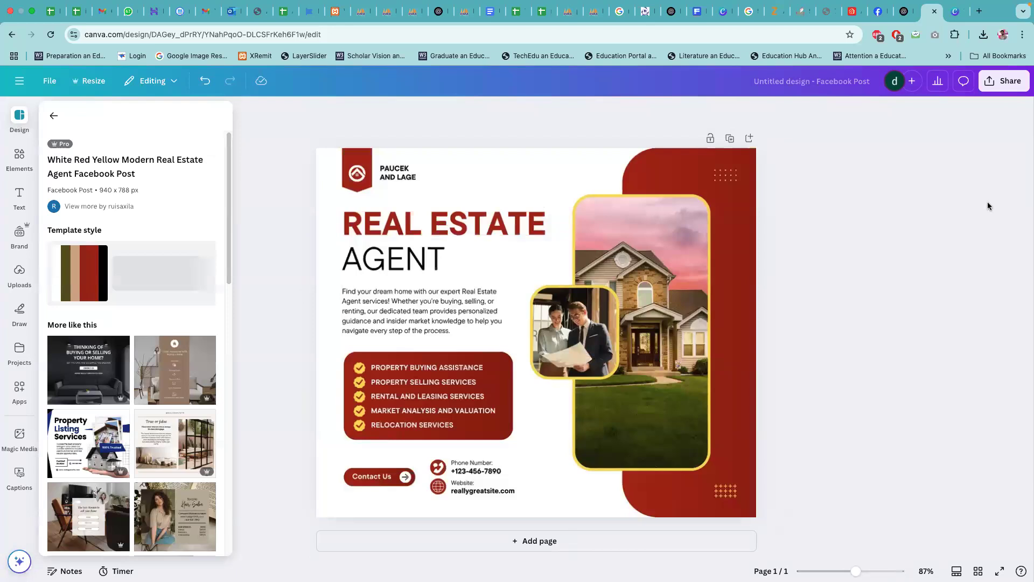
Select and copy the heading 'Own Your Dream Plot in Vizag!' from ChatGPT's reply.
{"action": "left_click", "coordinate": [905, 11]}
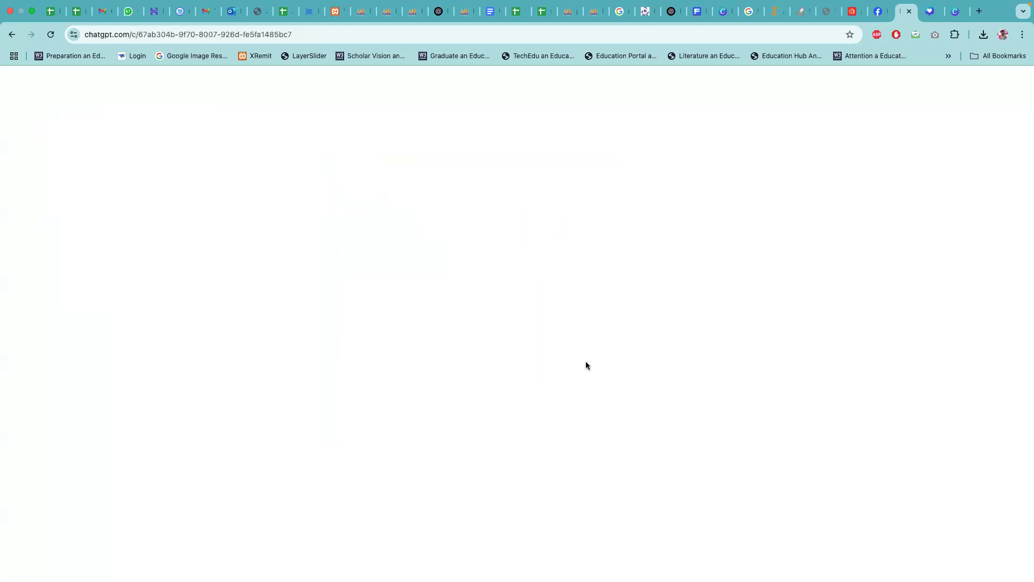
{"action": "left_click_drag", "start_coordinate": [317, 167], "coordinate": [396, 167]}
{"action": "left_click", "coordinate": [327, 168]}
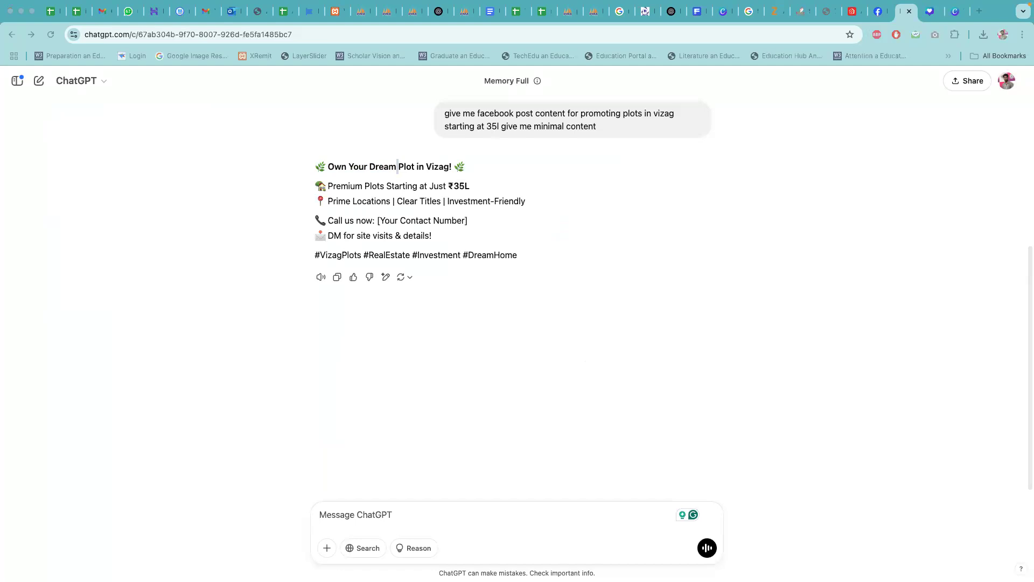
{"action": "left_click", "coordinate": [341, 172]}
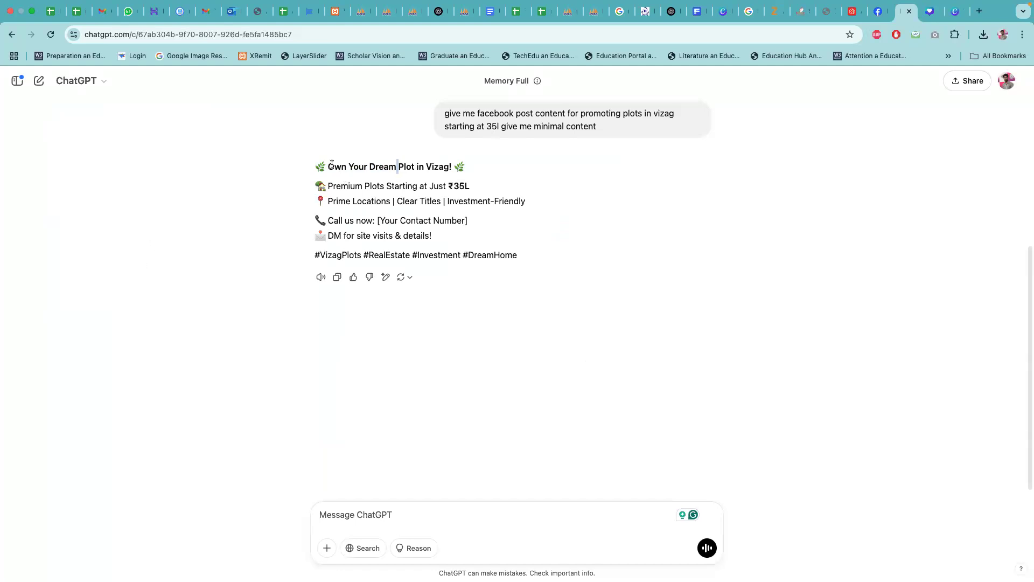
{"action": "left_click_drag", "start_coordinate": [332, 163], "coordinate": [452, 168]}
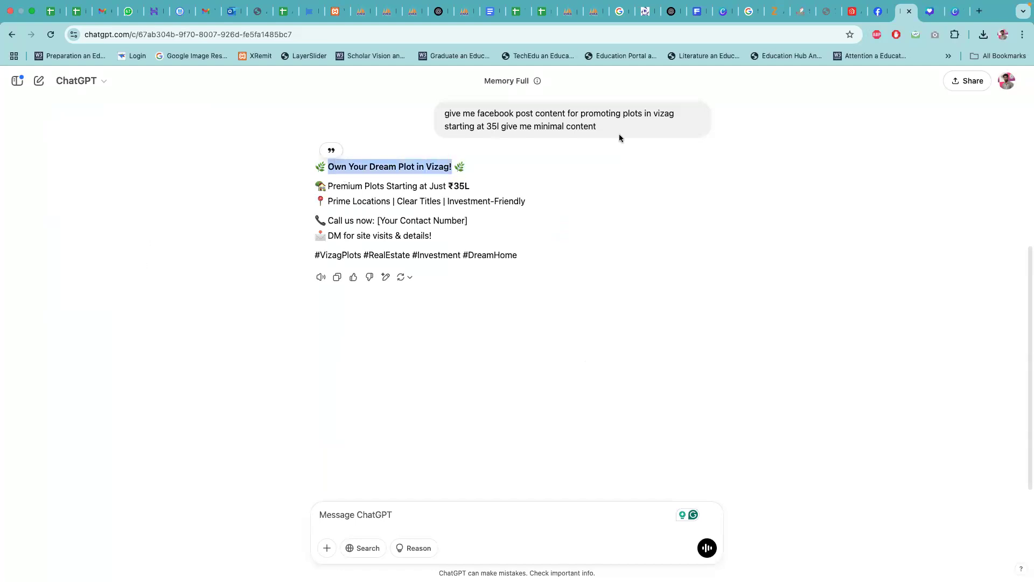
Paste the copied heading over REAL ESTATE and delete its extra IN VIZAG! line.
{"action": "left_click", "coordinate": [930, 11]}
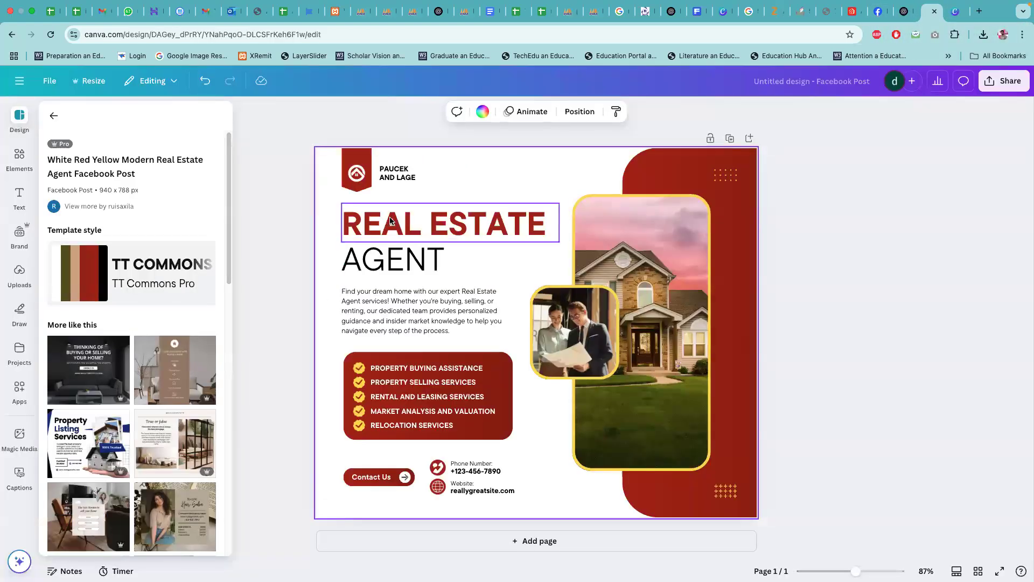
{"action": "double_click", "coordinate": [389, 219]}
{"action": "type", "text": "OWN YOUR DREAM PLOT IN VIZAG!"}
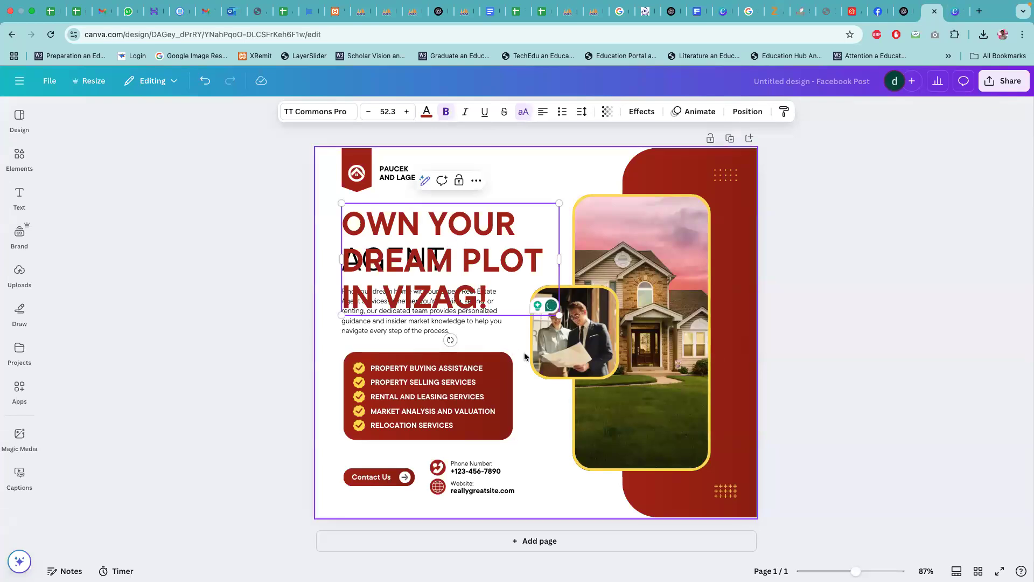
{"action": "triple_click", "coordinate": [373, 296]}
{"action": "left_click", "coordinate": [431, 298]}
{"action": "left_click_drag", "start_coordinate": [522, 304], "coordinate": [346, 295]}
{"action": "left_click", "coordinate": [346, 295]}
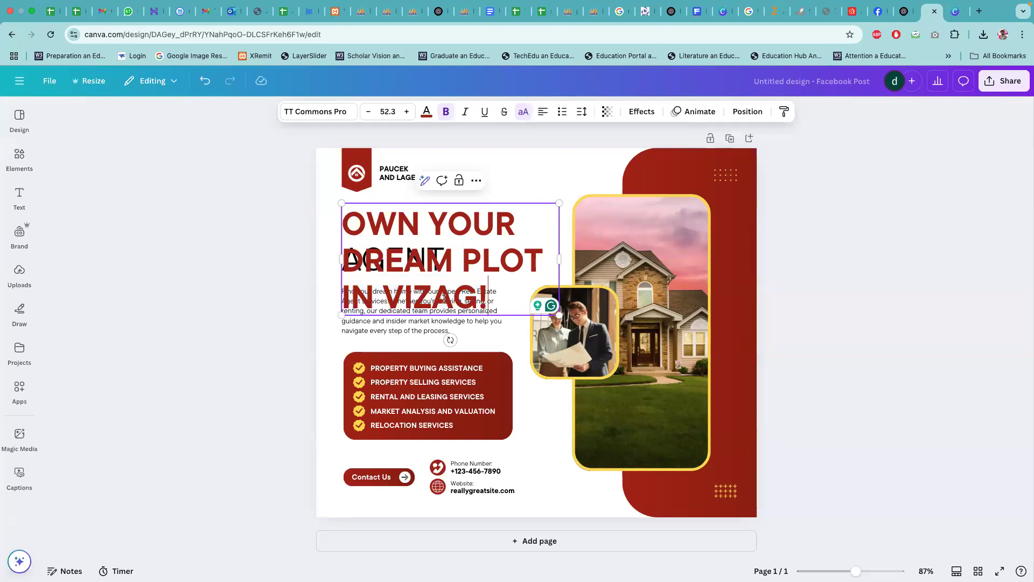
{"action": "left_click_drag", "start_coordinate": [489, 299], "coordinate": [342, 298]}
{"action": "key", "text": "BackSpace"}
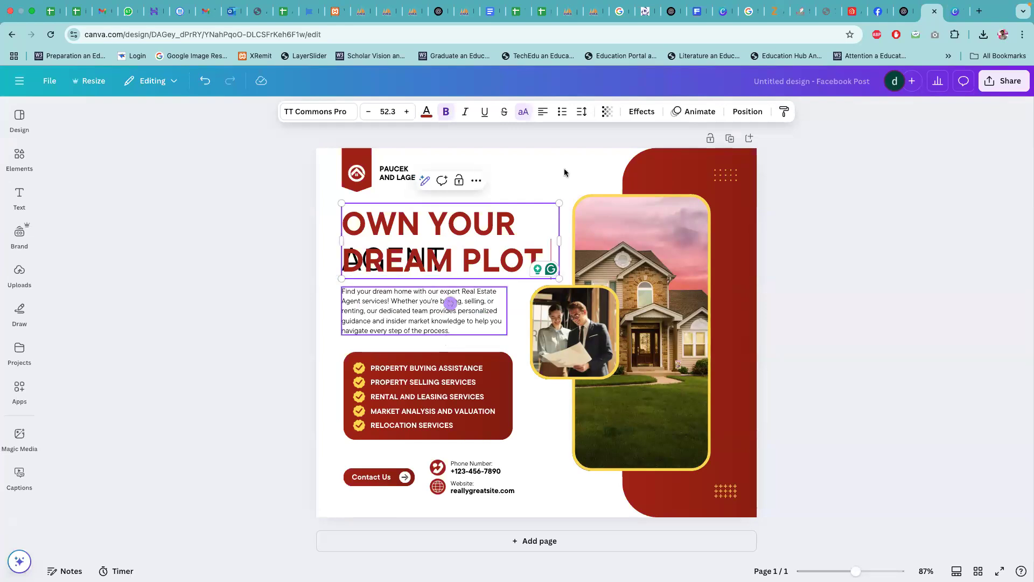
Replace AGENT with bold 'IN VIZAG!' under the heading, widened to fit one line.
{"action": "mouse_move", "coordinate": [426, 260]}
{"action": "left_mouse_down"}
{"action": "mouse_move", "coordinate": [422, 229]}
{"action": "mouse_move", "coordinate": [424, 240]}
{"action": "left_mouse_up"}
{"action": "left_click_drag", "start_coordinate": [426, 276], "coordinate": [389, 348]}
{"action": "left_click_drag", "start_coordinate": [414, 240], "coordinate": [413, 230]}
{"action": "left_click_drag", "start_coordinate": [408, 279], "coordinate": [402, 295]}
{"action": "double_click", "coordinate": [393, 293]}
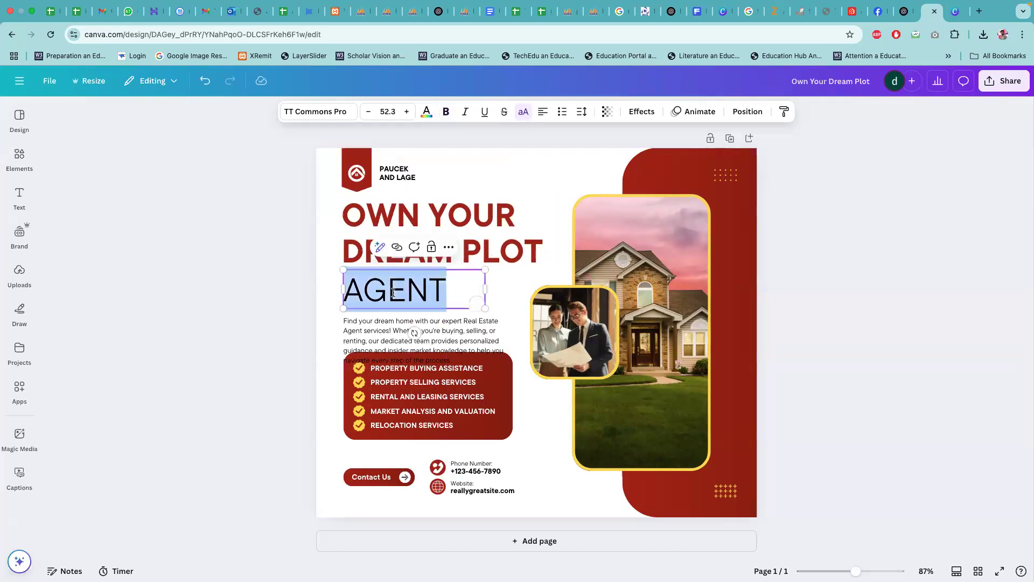
{"action": "type", "text": "IN VIZAG!"}
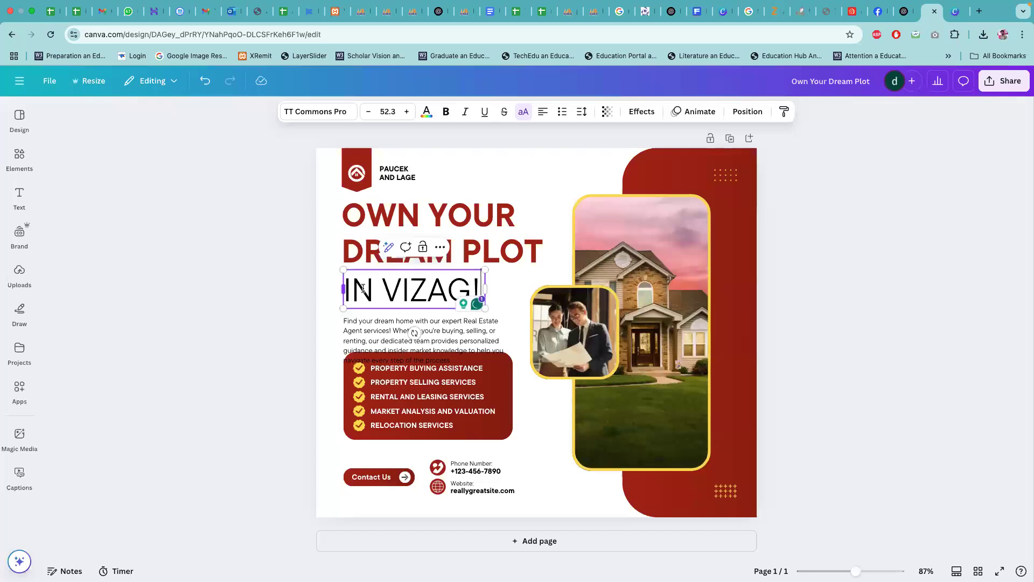
{"action": "key", "text": "ctrl+a"}
{"action": "left_click", "coordinate": [445, 111]}
{"action": "left_click_drag", "start_coordinate": [485, 315], "coordinate": [546, 312]}
{"action": "left_click", "coordinate": [283, 238]}
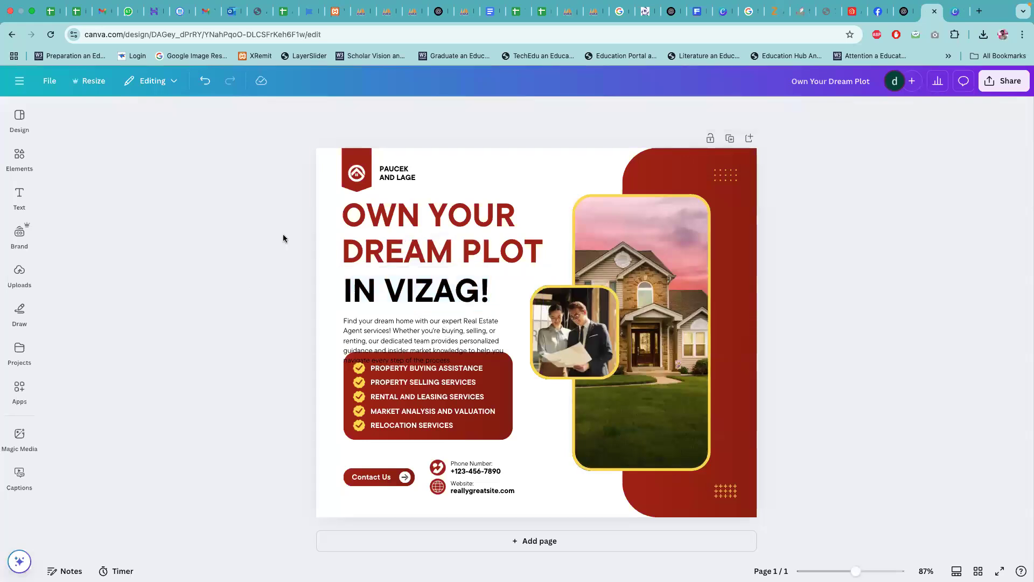
Delete the PAUCEK AND LAGE name, red logo banner and body paragraph; lower the headline.
{"action": "left_click", "coordinate": [403, 176]}
{"action": "key", "text": "Delete"}
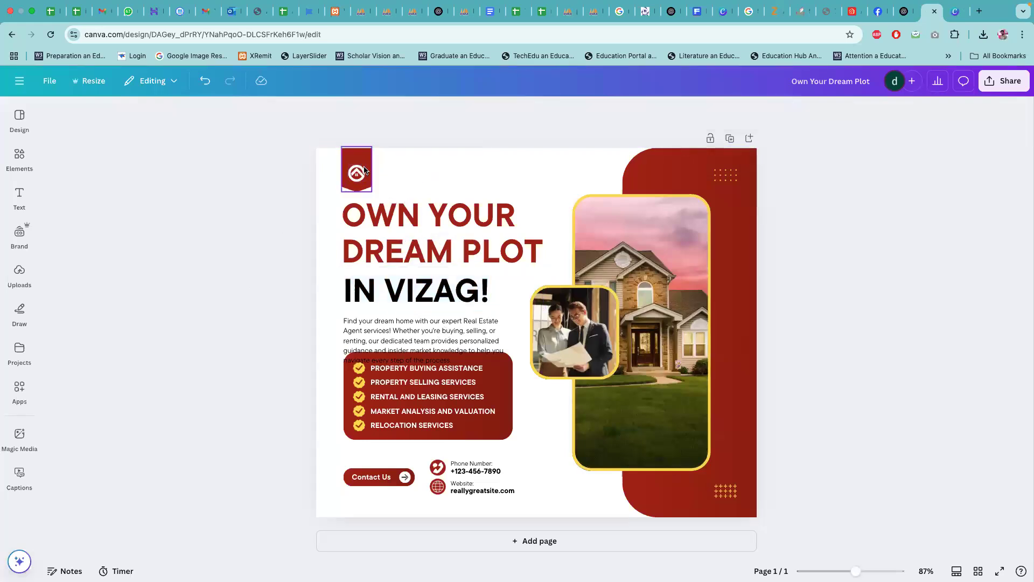
{"action": "left_click", "coordinate": [356, 169]}
{"action": "key", "text": "Delete"}
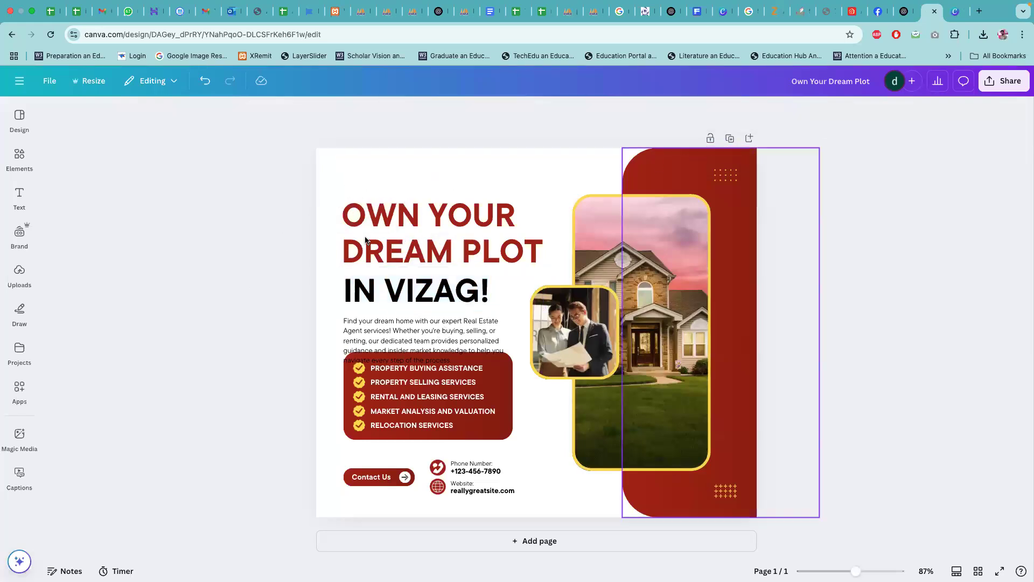
{"action": "left_click", "coordinate": [405, 344]}
{"action": "key", "text": "Delete"}
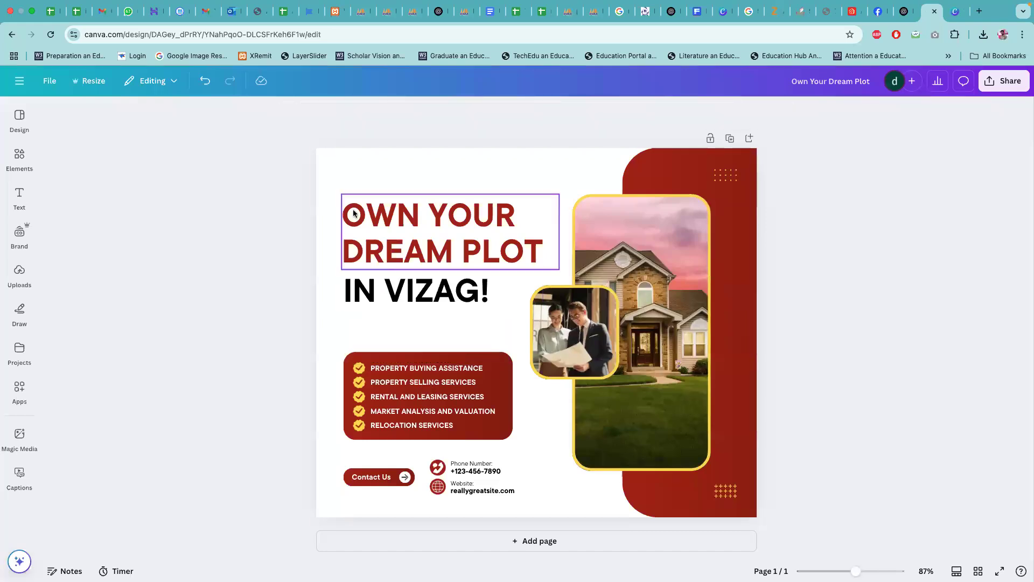
{"action": "mouse_move", "coordinate": [435, 255]}
{"action": "left_mouse_down"}
{"action": "mouse_move", "coordinate": [437, 280]}
{"action": "mouse_move", "coordinate": [438, 264]}
{"action": "left_mouse_up"}
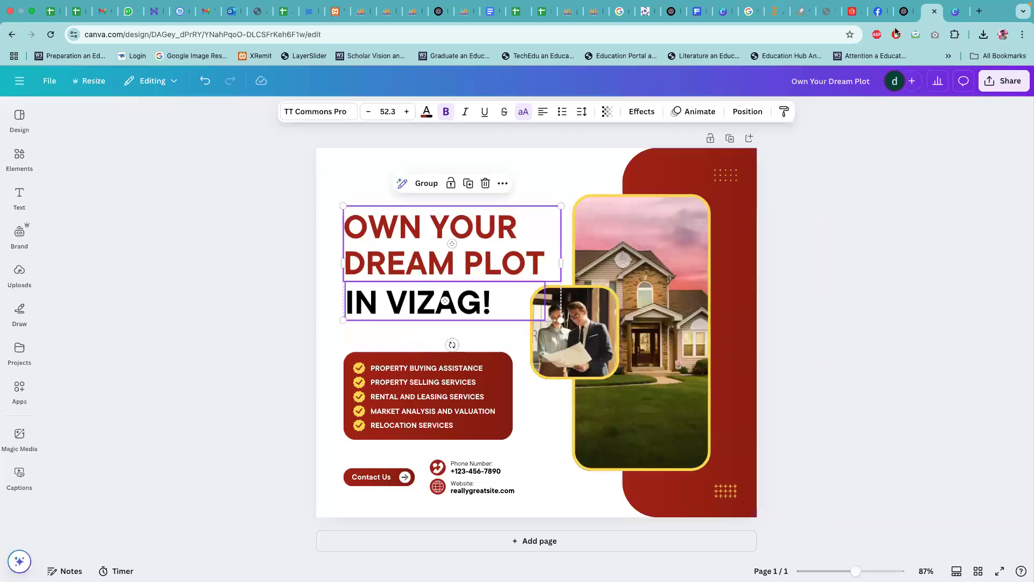
{"action": "left_click", "coordinate": [956, 11]}
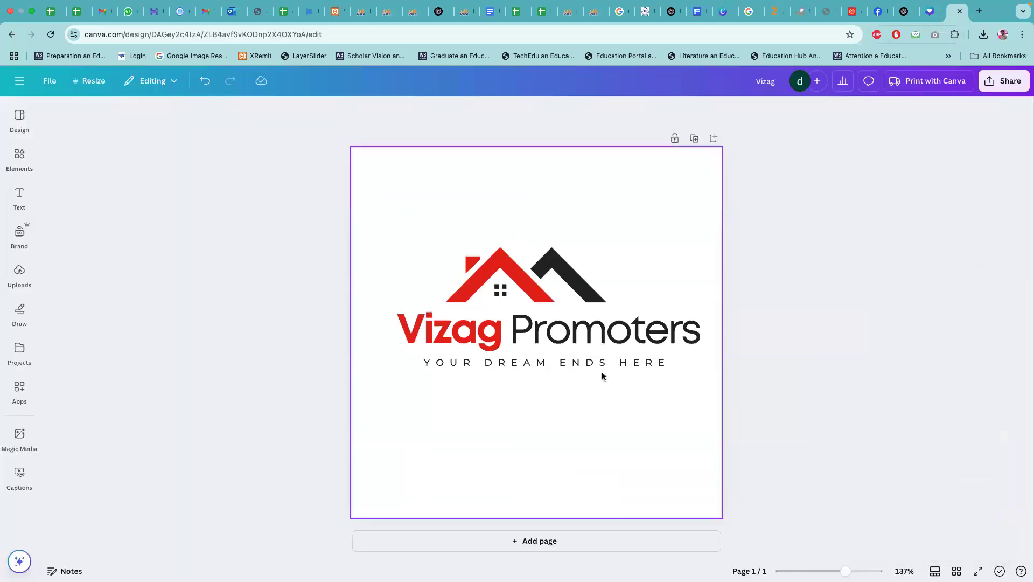
Copy the Vizag Promoters logo from the logo design and paste it onto the poster.
{"action": "left_click_drag", "start_coordinate": [676, 416], "coordinate": [428, 245]}
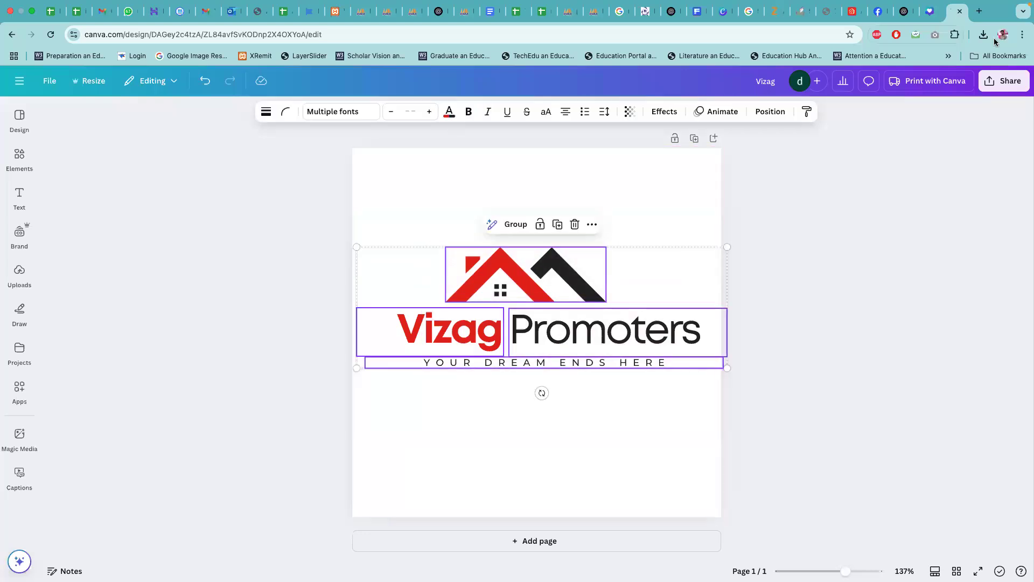
{"action": "left_click", "coordinate": [926, 16]}
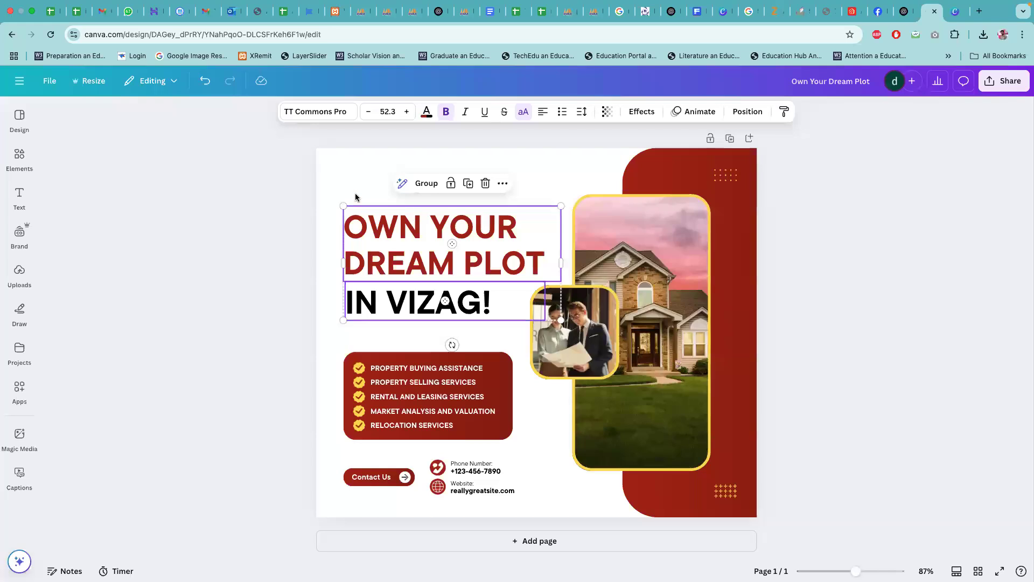
{"action": "left_click", "coordinate": [339, 178]}
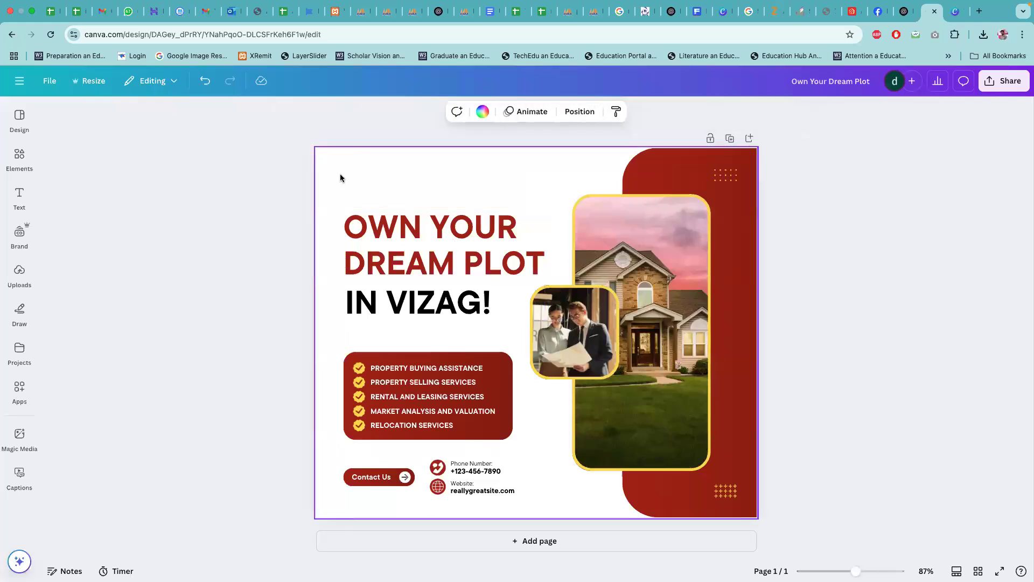
{"action": "key", "text": "ctrl+v"}
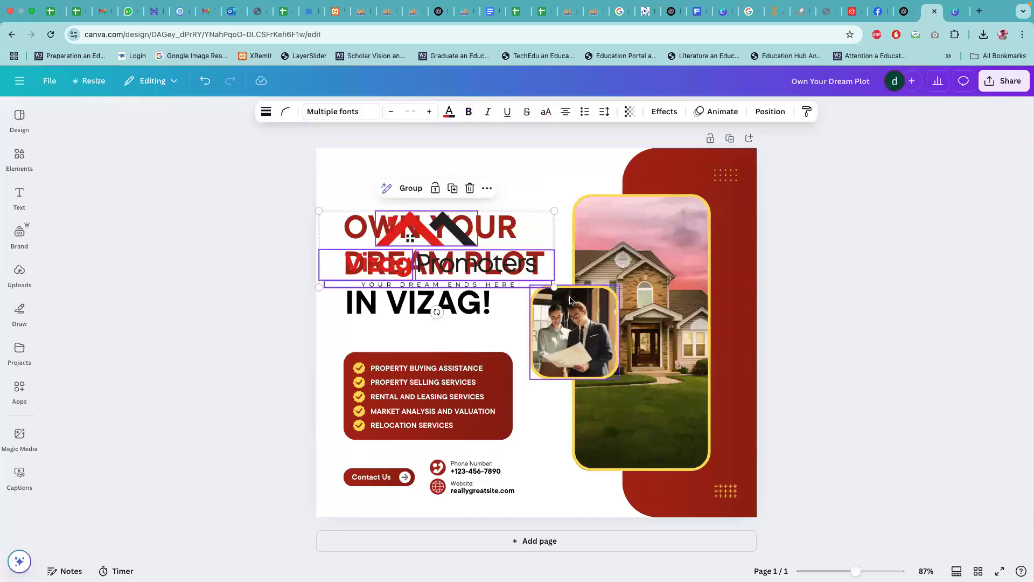
{"action": "left_click", "coordinate": [435, 188]}
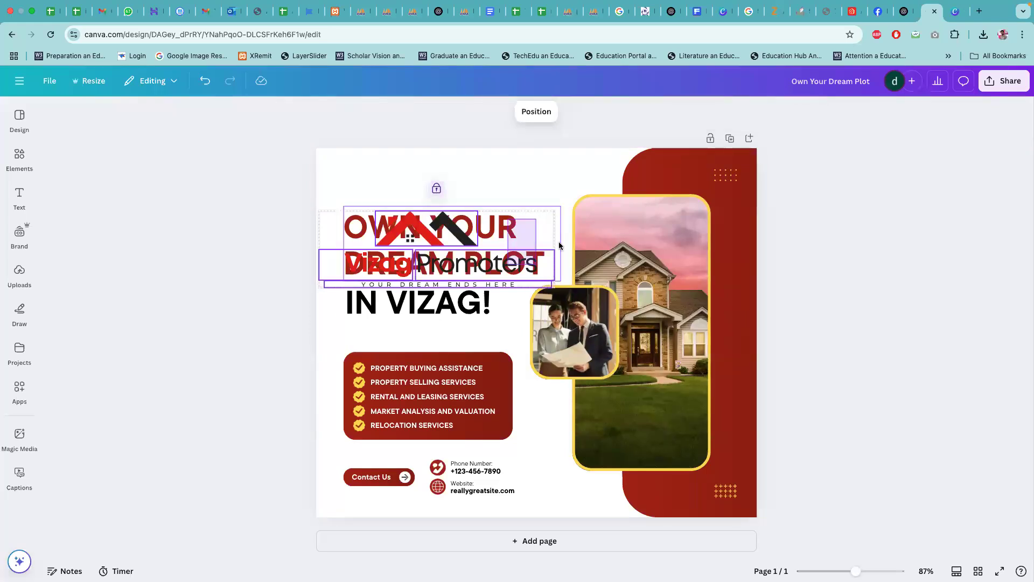
Move the OWN YOUR DREAM PLOT headline out of the logo's way.
{"action": "left_click", "coordinate": [528, 244]}
{"action": "left_click_drag", "start_coordinate": [547, 185], "coordinate": [530, 192]}
{"action": "key", "text": "super+z"}
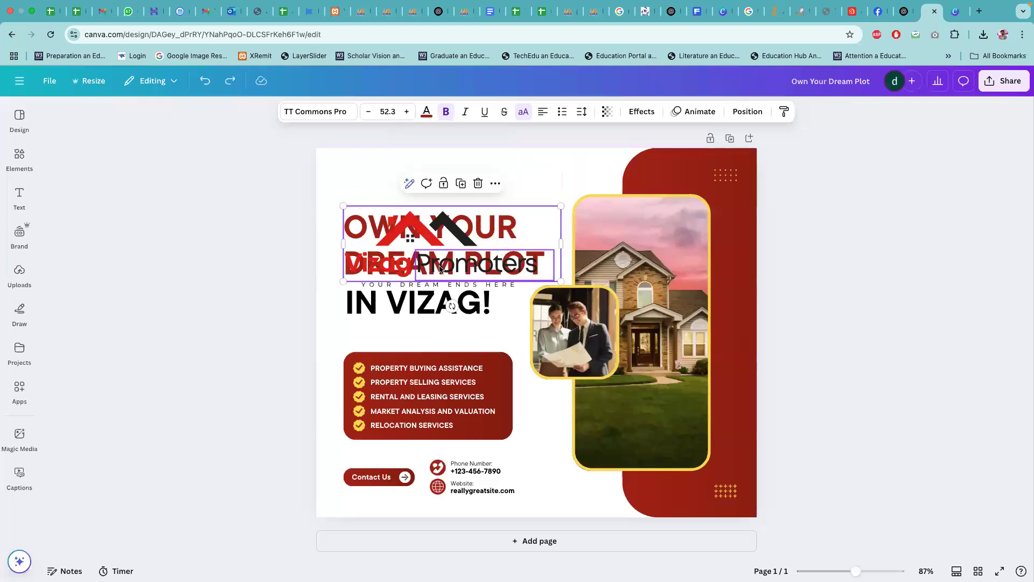
{"action": "left_click_drag", "start_coordinate": [447, 262], "coordinate": [657, 306]}
{"action": "left_click", "coordinate": [363, 195]}
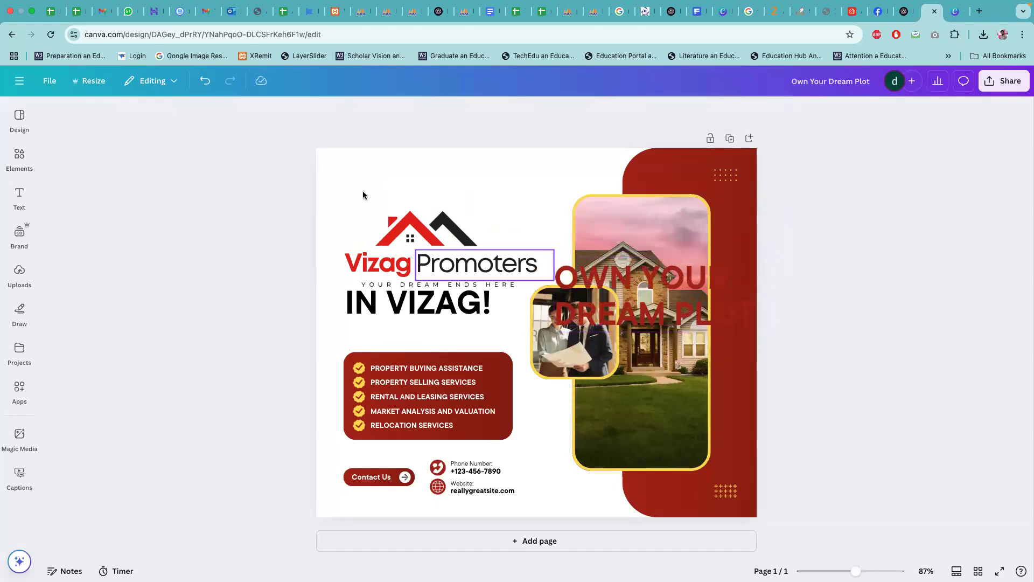
Select all logo parts and position the logo at the poster's top-left corner.
{"action": "left_click", "coordinate": [477, 287]}
{"action": "left_click", "coordinate": [521, 265]}
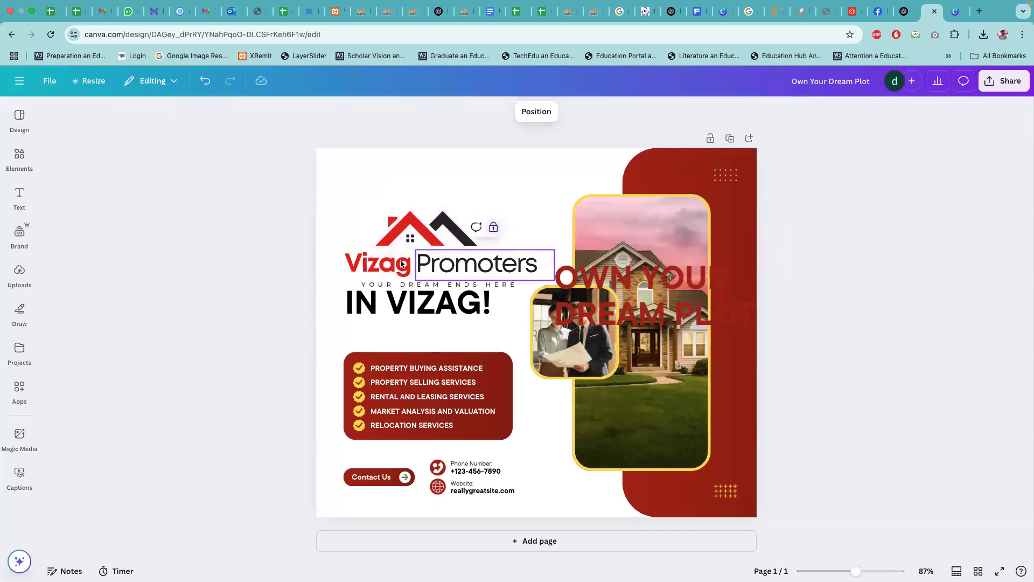
{"action": "left_click", "coordinate": [429, 227]}
{"action": "left_click", "coordinate": [419, 235]}
{"action": "left_click", "coordinate": [395, 263], "text": "shift"}
{"action": "left_click", "coordinate": [444, 272], "text": "shift"}
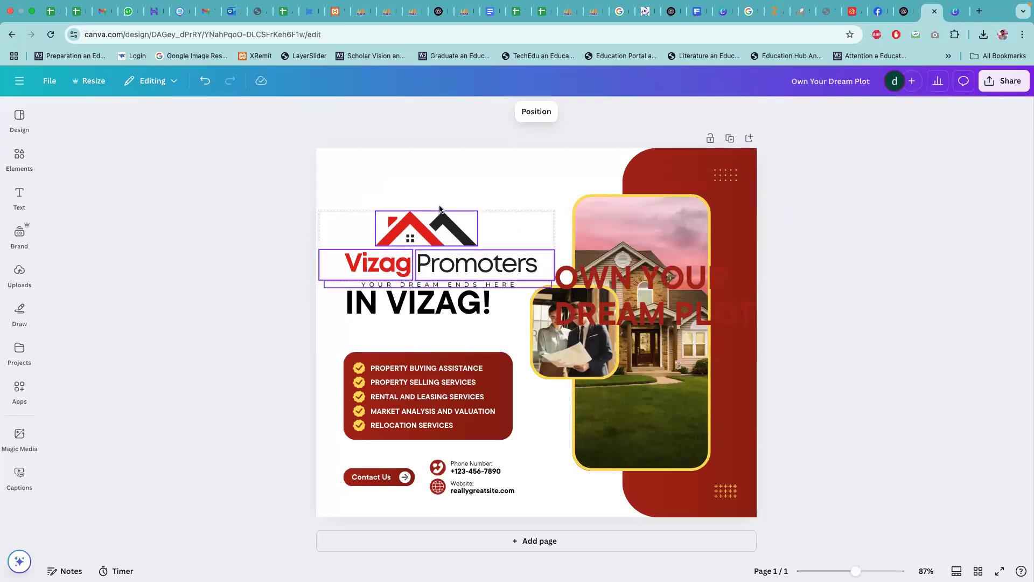
{"action": "left_click_drag", "start_coordinate": [552, 287], "coordinate": [460, 201]}
{"action": "left_click_drag", "start_coordinate": [408, 171], "coordinate": [400, 167]}
{"action": "left_click", "coordinate": [503, 194]}
Place the headline under the logo, shrink its font four steps, and stack IN VIZAG! beneath.
{"action": "left_click_drag", "start_coordinate": [615, 304], "coordinate": [399, 256]}
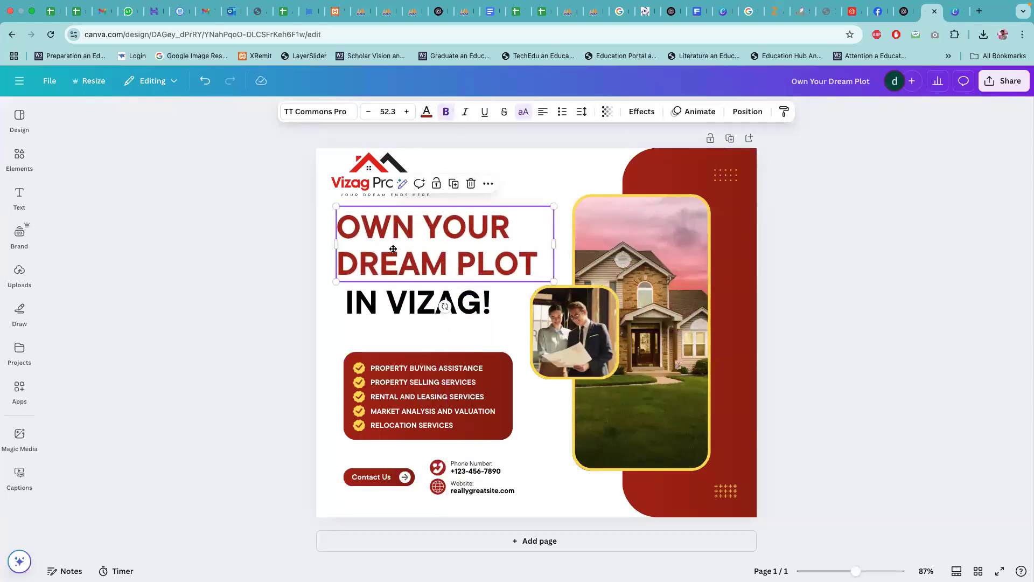
{"action": "left_click", "coordinate": [429, 255]}
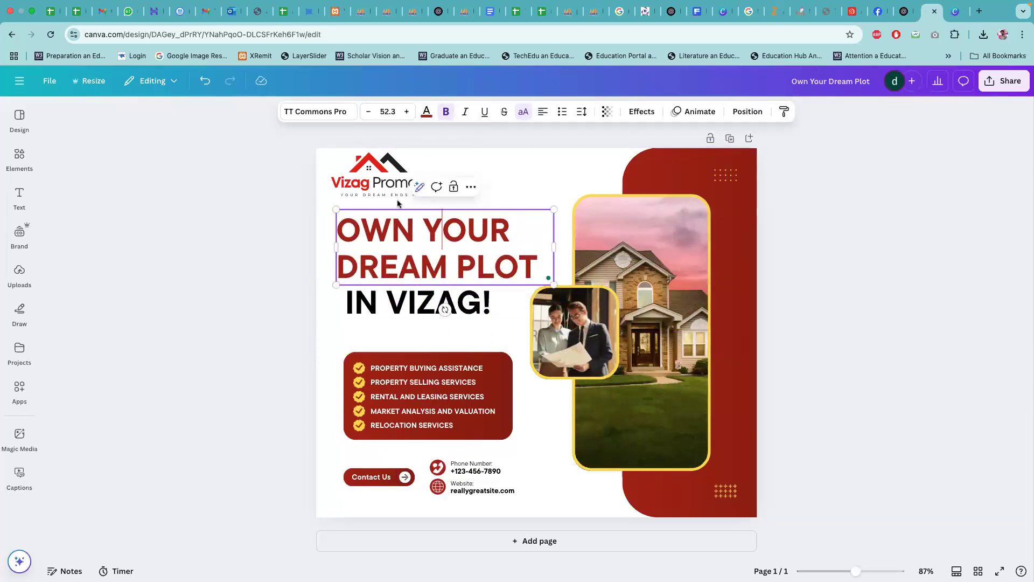
{"action": "key", "text": "super+a"}
{"action": "left_click", "coordinate": [370, 112]}
{"action": "left_click", "coordinate": [369, 112]}
{"action": "left_click", "coordinate": [370, 112]}
{"action": "left_click", "coordinate": [369, 112]}
{"action": "mouse_move", "coordinate": [374, 306]}
{"action": "left_mouse_down"}
{"action": "mouse_move", "coordinate": [356, 278]}
{"action": "mouse_move", "coordinate": [366, 289]}
{"action": "left_mouse_up"}
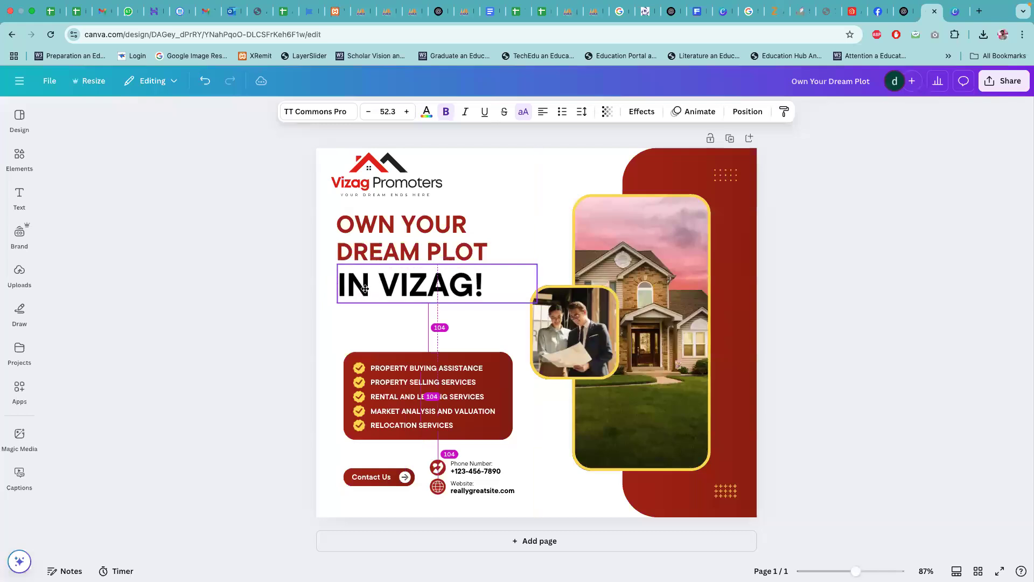
{"action": "left_click", "coordinate": [222, 283]}
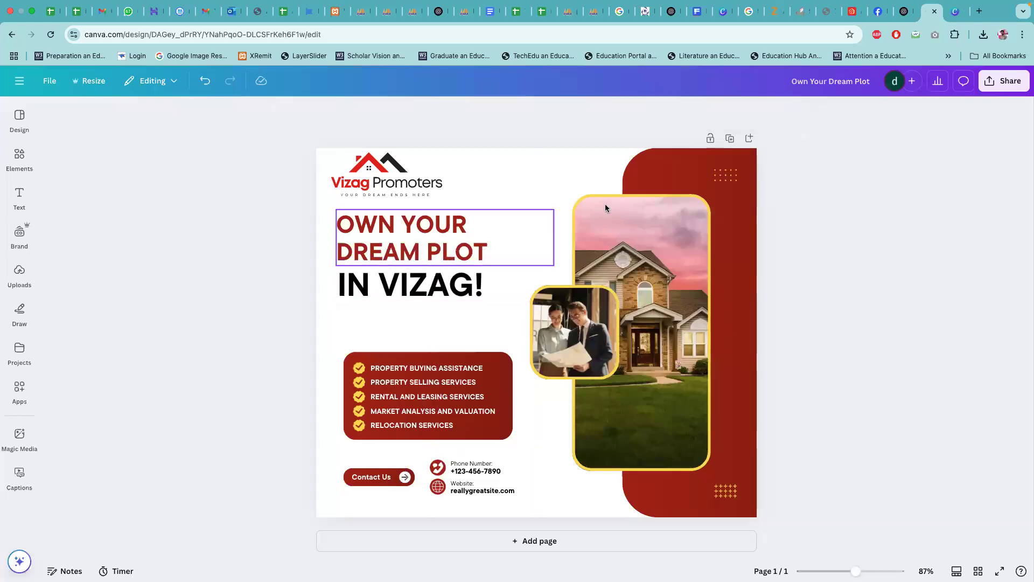
Select the 'Premium Plots Starting at Just ₹35L' line in ChatGPT's suggested post.
{"action": "key", "text": "ctrl+shift+Tab"}
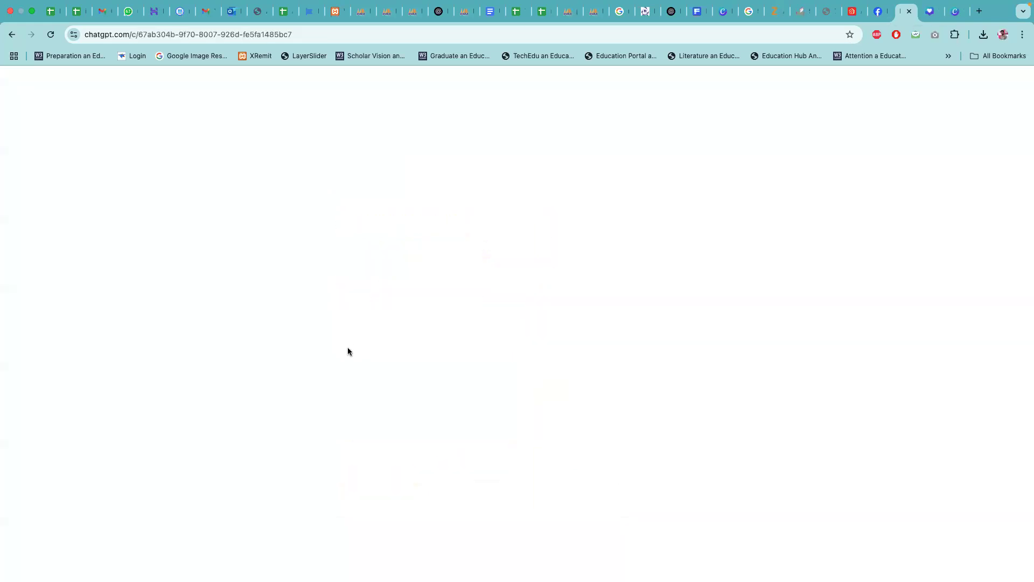
{"action": "left_click", "coordinate": [330, 187]}
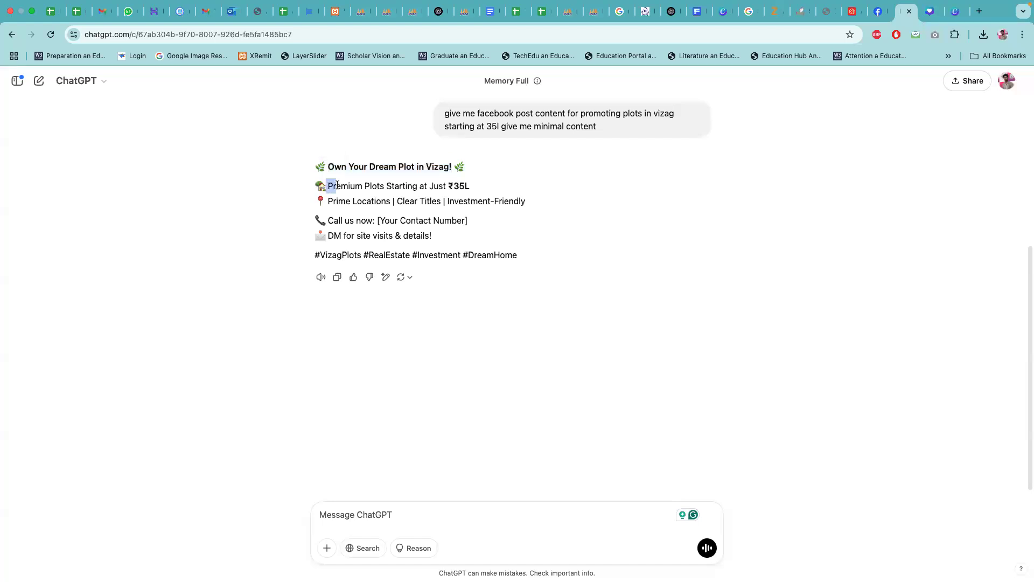
{"action": "left_click_drag", "start_coordinate": [399, 187], "coordinate": [470, 192]}
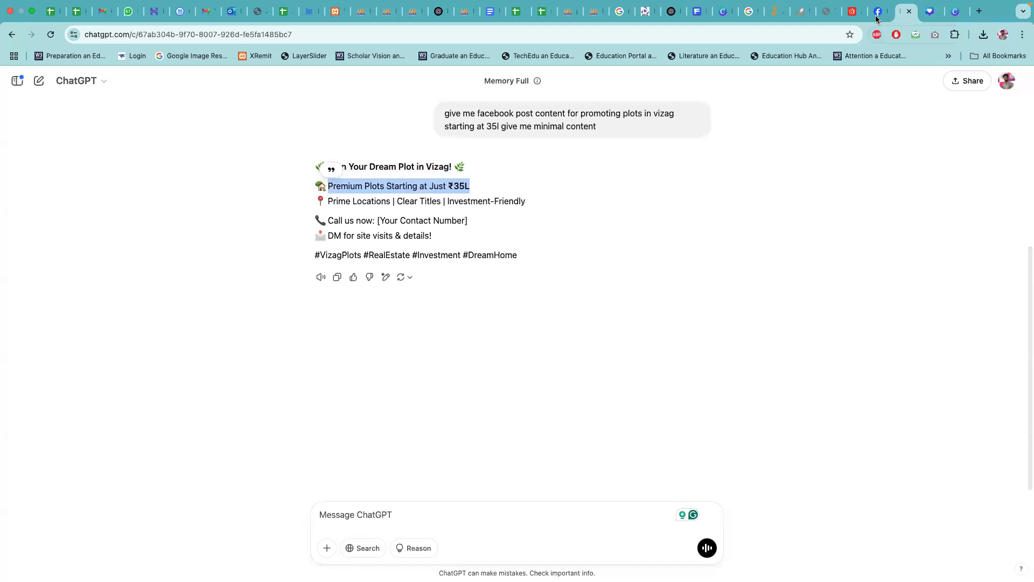
{"action": "left_click", "coordinate": [929, 15]}
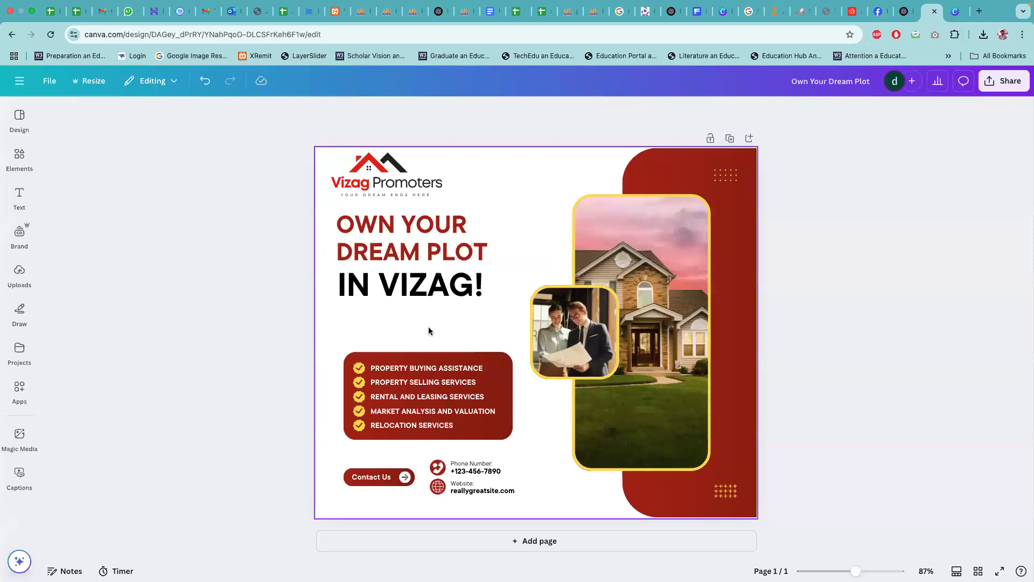
Paste the premium plots line, remove the duplicate, and left-align it beneath IN VIZAG!
{"action": "left_click", "coordinate": [429, 327]}
{"action": "key", "text": "super+z"}
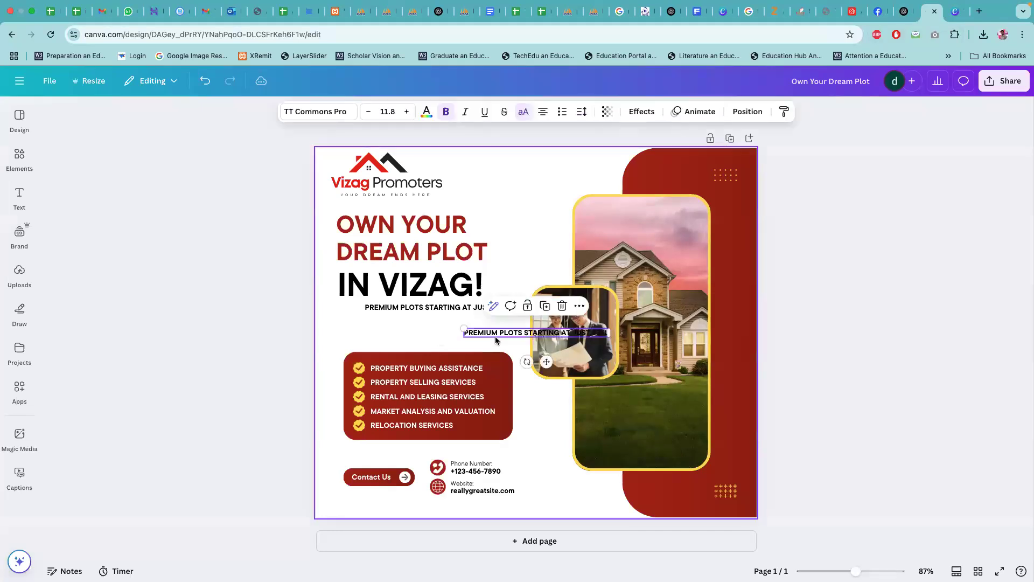
{"action": "left_click", "coordinate": [512, 345]}
{"action": "left_click", "coordinate": [508, 333]}
{"action": "key", "text": "Delete"}
{"action": "left_click_drag", "start_coordinate": [437, 316], "coordinate": [419, 324]}
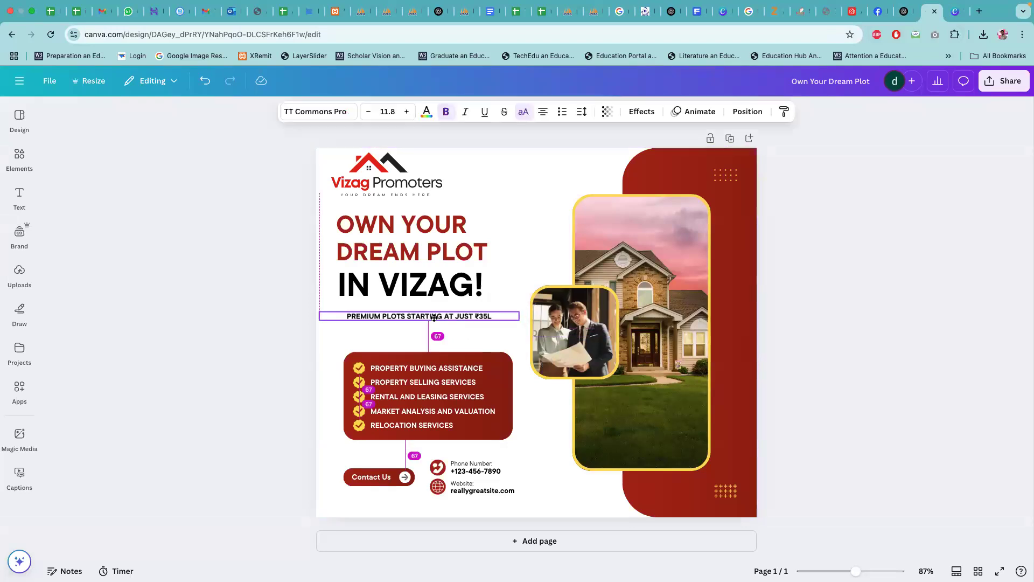
{"action": "left_click", "coordinate": [547, 114]}
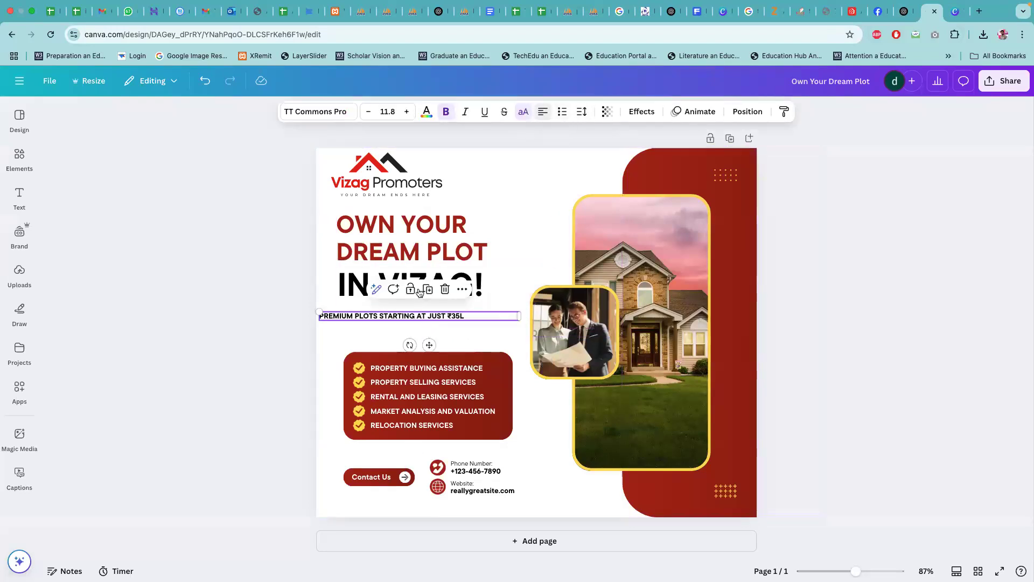
{"action": "left_click_drag", "start_coordinate": [352, 322], "coordinate": [376, 320]}
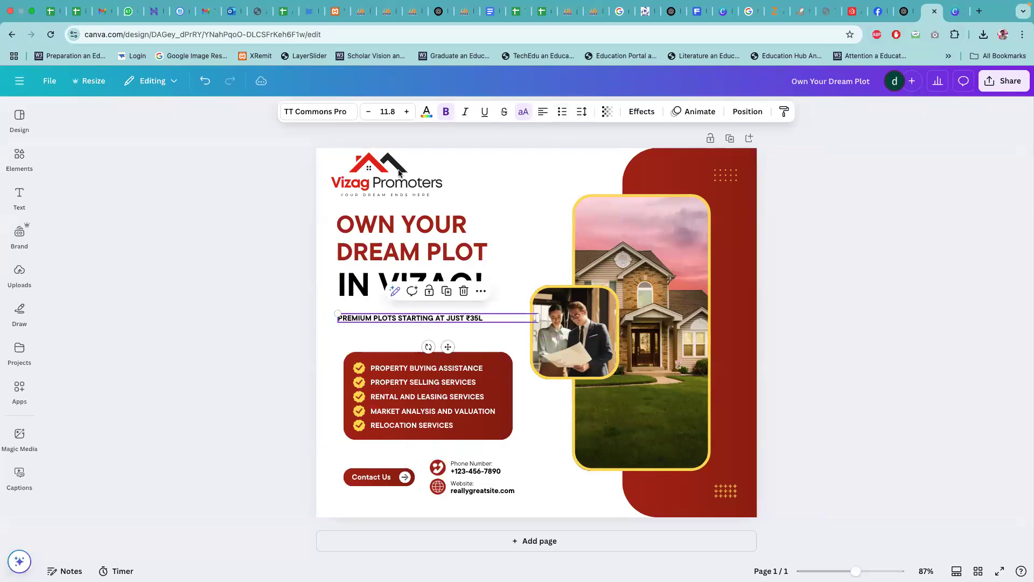
Set the premium plots text to size 19.8, nudge it up, and edit its wording.
{"action": "left_click", "coordinate": [407, 111]}
{"action": "left_click", "coordinate": [407, 111]}
{"action": "left_click", "coordinate": [407, 112]}
{"action": "left_click", "coordinate": [406, 111]}
{"action": "left_click", "coordinate": [406, 112]}
{"action": "left_click", "coordinate": [406, 112]}
{"action": "left_click", "coordinate": [406, 111]}
{"action": "left_click", "coordinate": [406, 112]}
{"action": "left_click", "coordinate": [407, 112]}
{"action": "left_click", "coordinate": [407, 112]}
{"action": "left_click", "coordinate": [368, 111]}
{"action": "left_click", "coordinate": [369, 111]}
{"action": "left_click", "coordinate": [410, 311]}
{"action": "left_click_drag", "start_coordinate": [411, 315], "coordinate": [411, 310]}
{"action": "left_click", "coordinate": [498, 318]}
{"action": "left_click", "coordinate": [498, 317]}
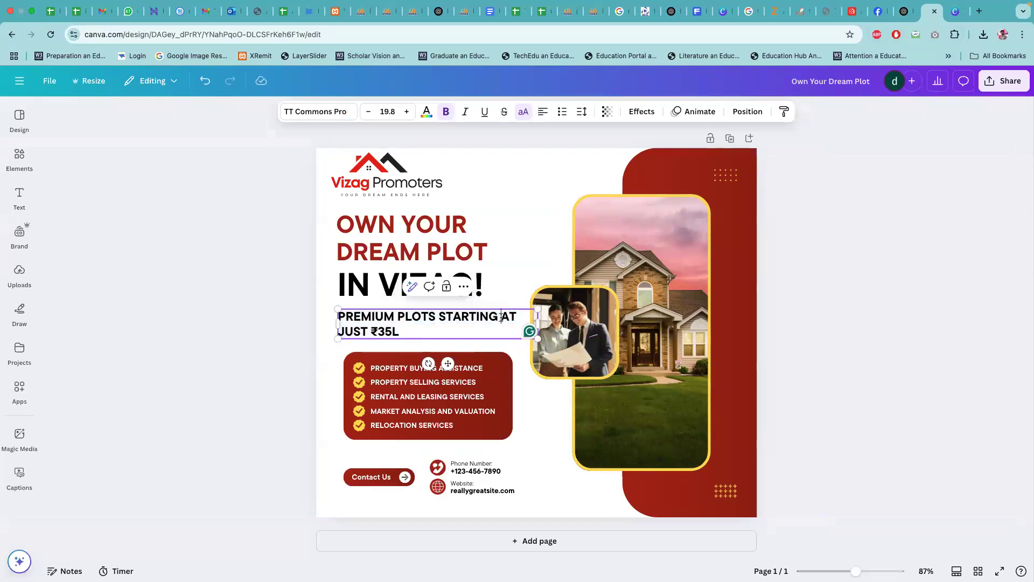
Colour the 'Just ₹35L' words in the premium line bright red.
{"action": "left_click", "coordinate": [389, 249]}
{"action": "left_click", "coordinate": [389, 249]}
{"action": "left_click", "coordinate": [422, 114]}
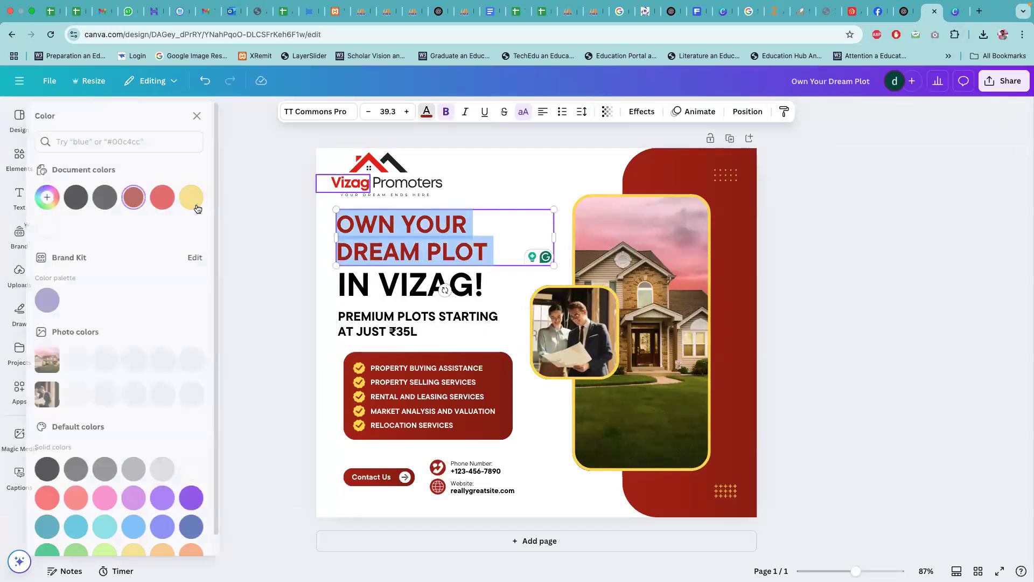
{"action": "left_click", "coordinate": [405, 333]}
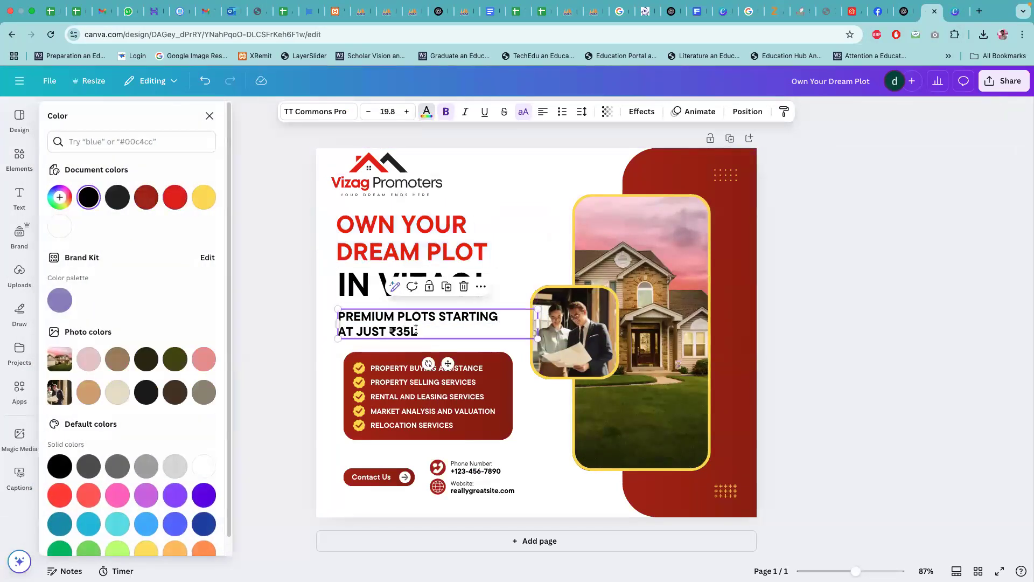
{"action": "left_click_drag", "start_coordinate": [419, 332], "coordinate": [355, 332]}
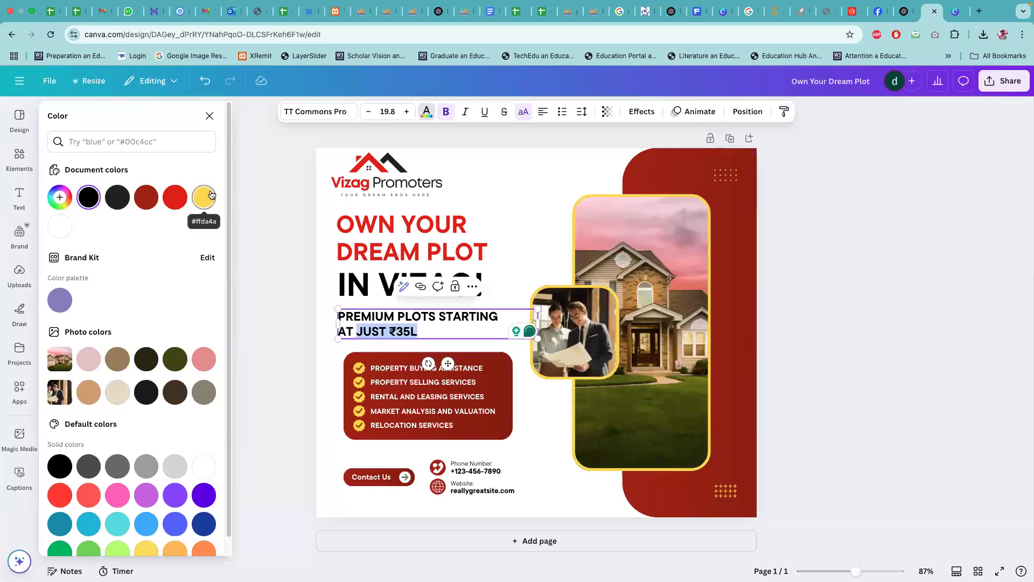
{"action": "left_click", "coordinate": [209, 195]}
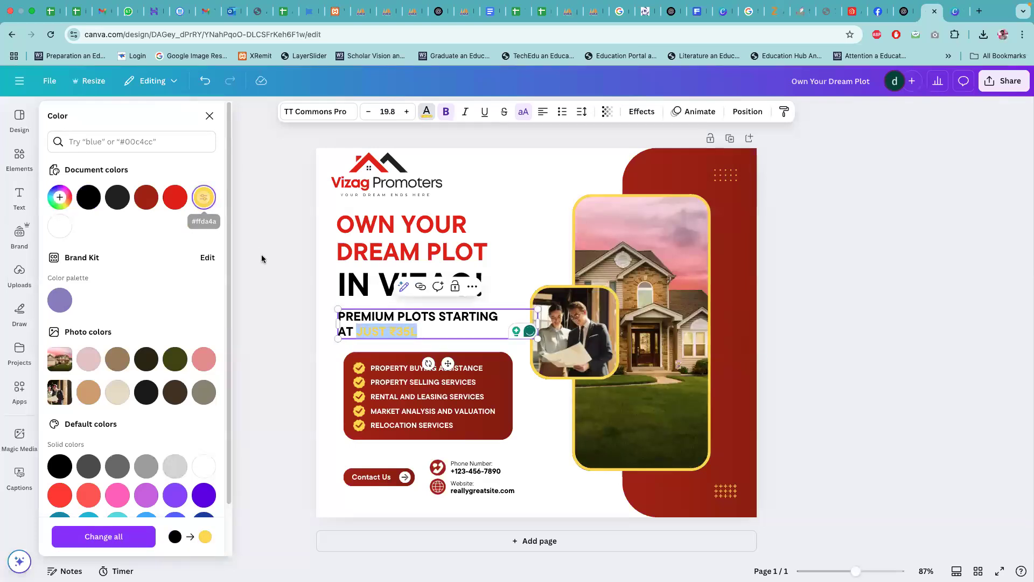
{"action": "left_click", "coordinate": [545, 215]}
{"action": "left_click", "coordinate": [402, 330]}
{"action": "left_click_drag", "start_coordinate": [420, 332], "coordinate": [356, 332]}
{"action": "left_click", "coordinate": [426, 111]}
{"action": "left_click", "coordinate": [175, 198]}
{"action": "left_click", "coordinate": [290, 361]}
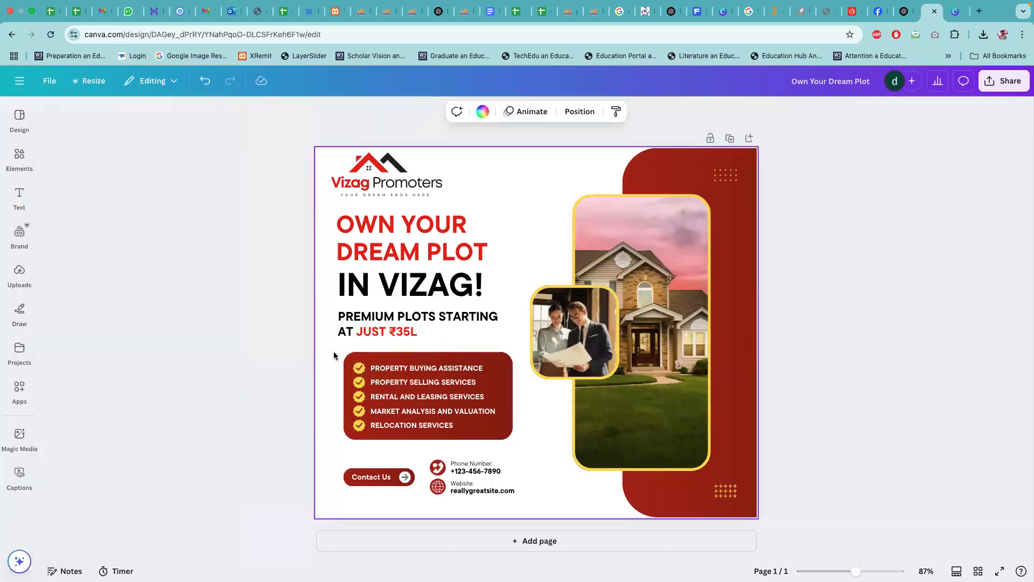
Nudge the services list slightly left and recolour the red background shape dark brown.
{"action": "left_click", "coordinate": [481, 431]}
{"action": "left_click_drag", "start_coordinate": [462, 428], "coordinate": [474, 428]}
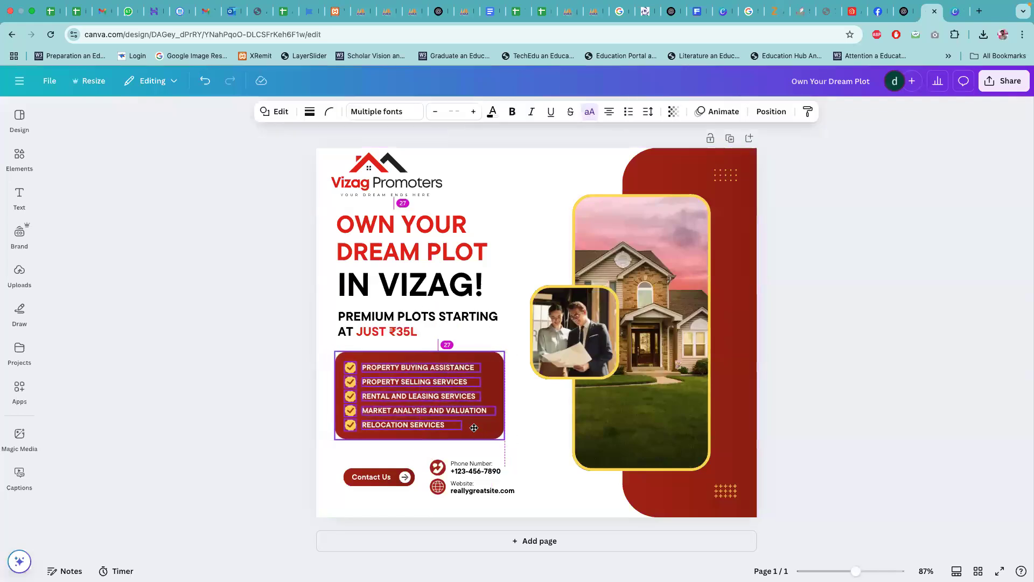
{"action": "left_click", "coordinate": [759, 332]}
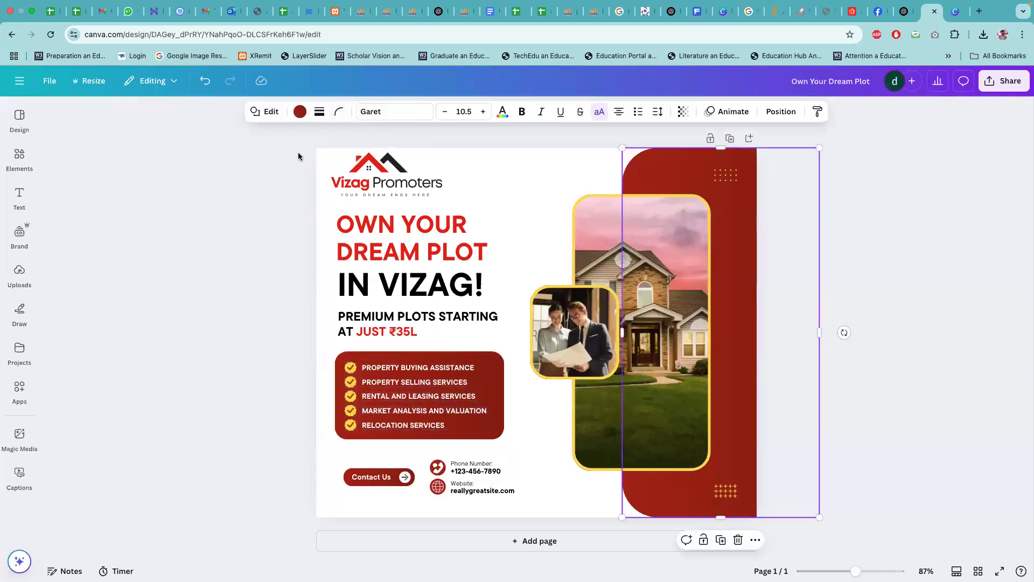
{"action": "left_click", "coordinate": [300, 112]}
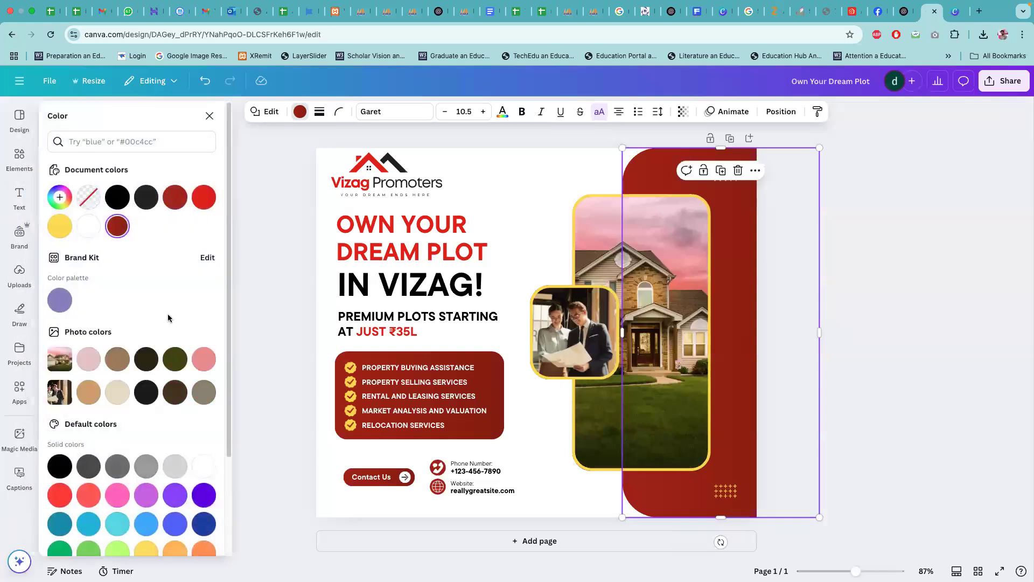
{"action": "left_click", "coordinate": [145, 360]}
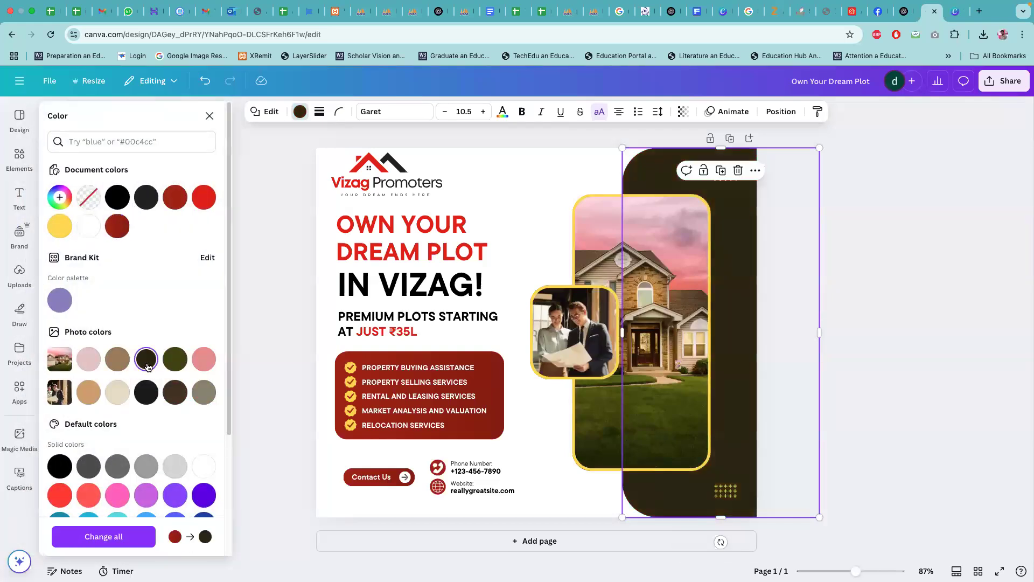
{"action": "scroll", "coordinate": [147, 367], "scroll_direction": "down", "scroll_amount": 1}
Give the house photo and the couple photo frames white borders.
{"action": "left_click", "coordinate": [703, 401]}
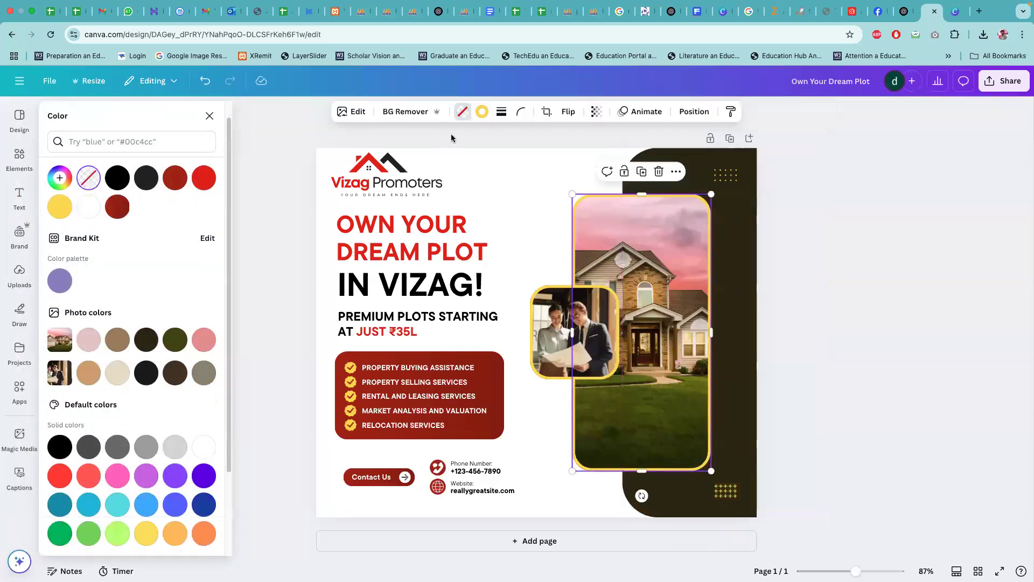
{"action": "left_click", "coordinate": [203, 198]}
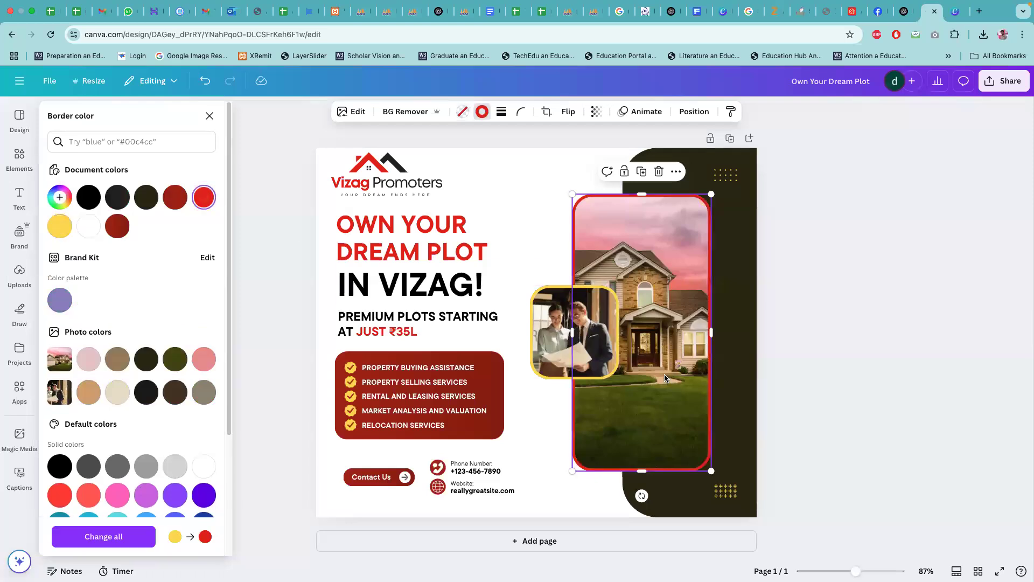
{"action": "left_click", "coordinate": [88, 226]}
{"action": "left_click", "coordinate": [546, 343]}
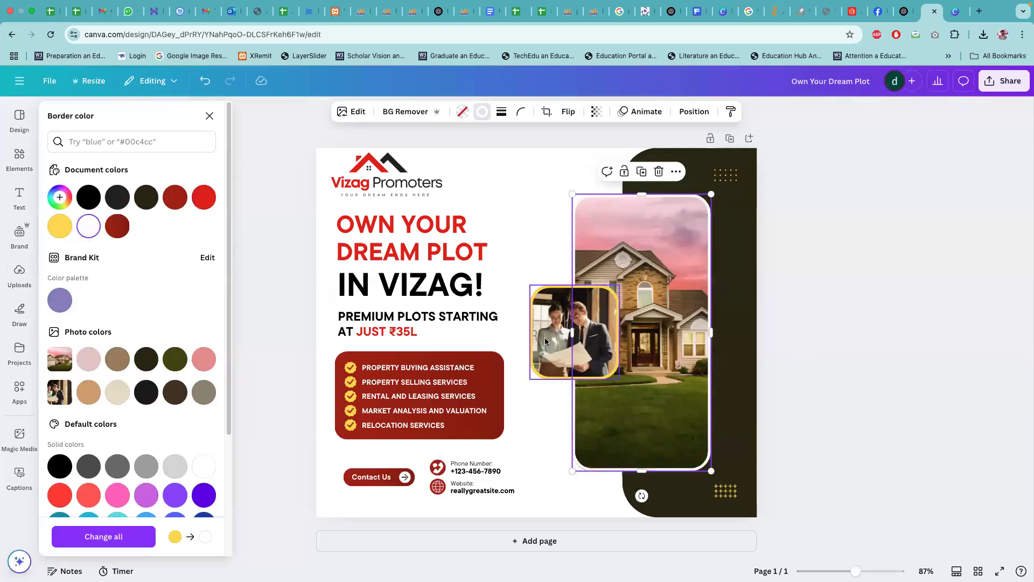
{"action": "left_click", "coordinate": [88, 225]}
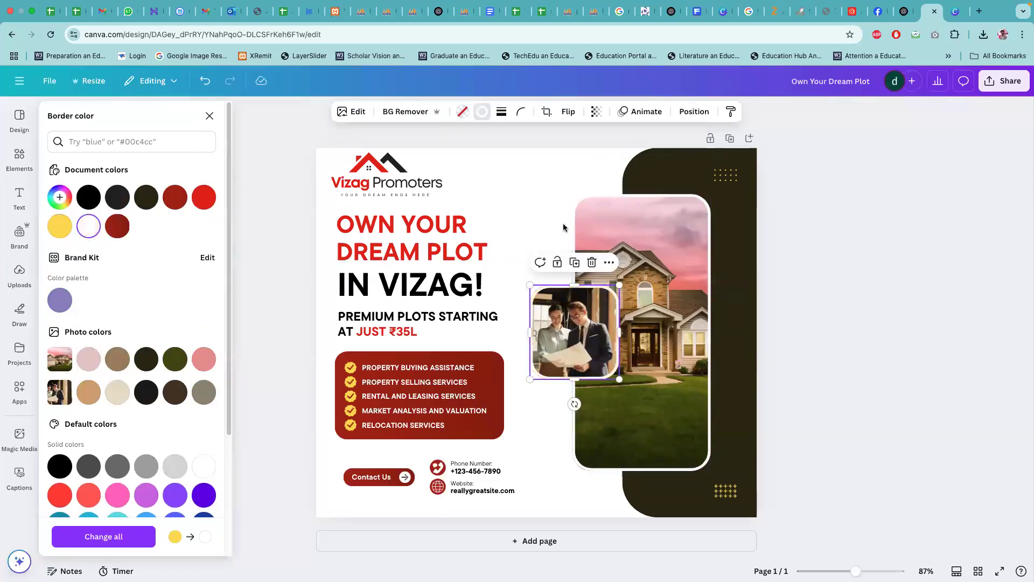
{"action": "left_click", "coordinate": [732, 282]}
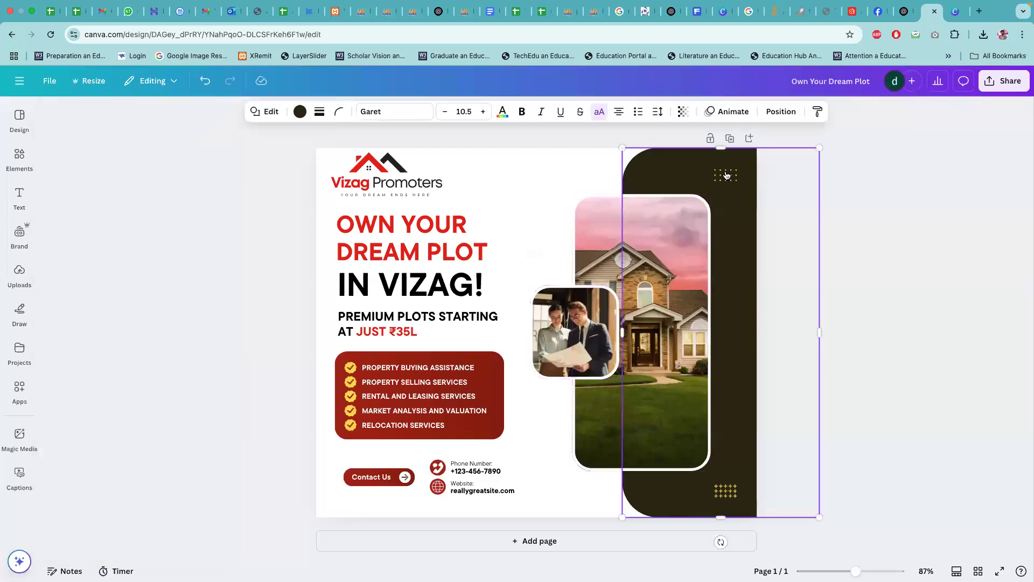
{"action": "key", "text": "super+z"}
Turn the top-right and bottom-right dot patterns white.
{"action": "left_click", "coordinate": [726, 177]}
{"action": "left_click", "coordinate": [434, 111]}
{"action": "left_click", "coordinate": [203, 197]}
{"action": "left_click", "coordinate": [88, 227]}
{"action": "left_click", "coordinate": [725, 491], "text": "shift"}
{"action": "left_click", "coordinate": [725, 491]}
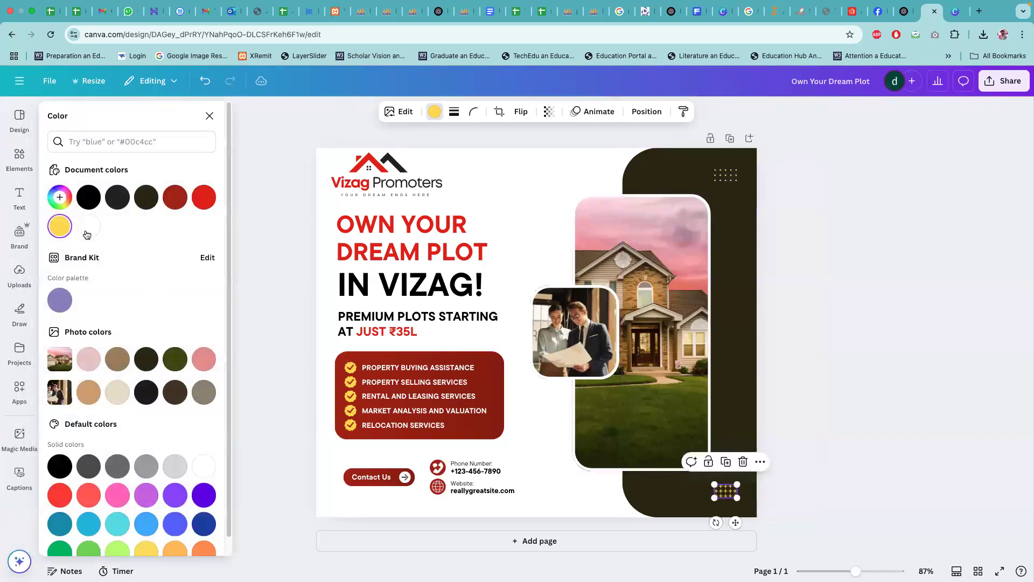
{"action": "left_click", "coordinate": [88, 226]}
Make the services box, Contact Us button and phone icon bright red.
{"action": "left_click", "coordinate": [345, 377]}
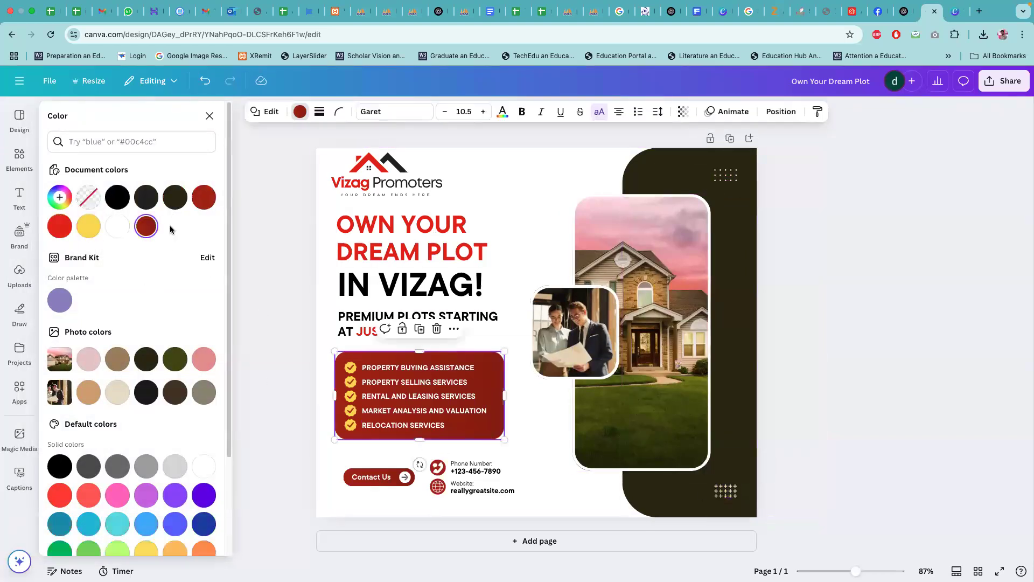
{"action": "left_click", "coordinate": [62, 231]}
{"action": "left_click", "coordinate": [360, 480]}
{"action": "left_click", "coordinate": [60, 226]}
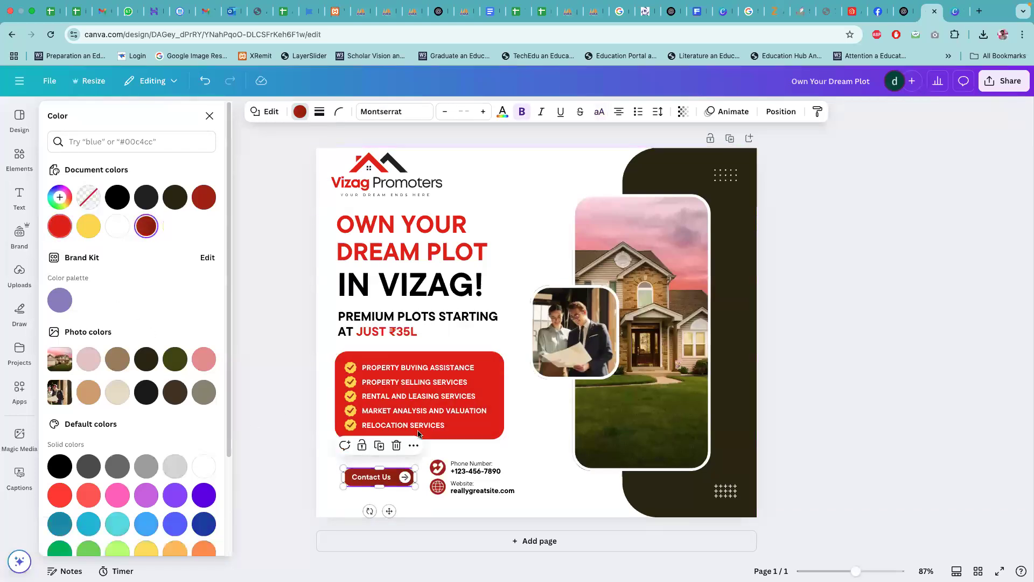
{"action": "left_click", "coordinate": [437, 467]}
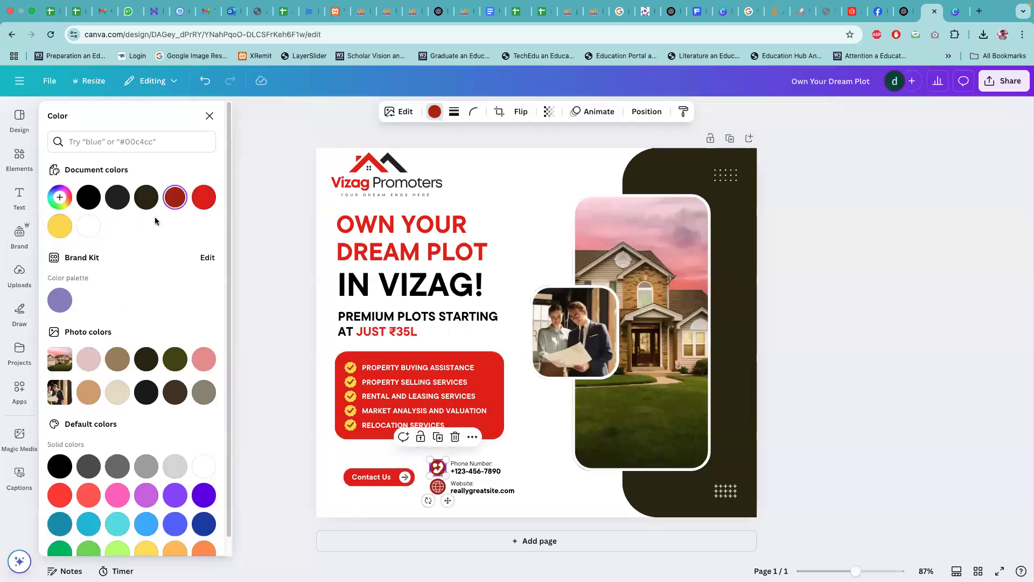
{"action": "left_click", "coordinate": [203, 197]}
{"action": "left_click", "coordinate": [439, 488], "text": "shift"}
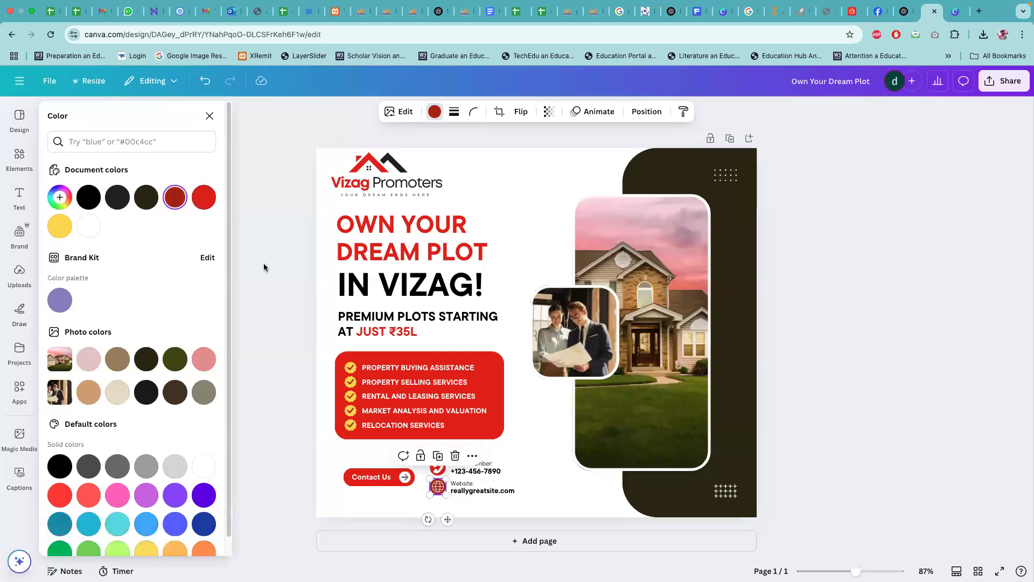
{"action": "left_click", "coordinate": [288, 389]}
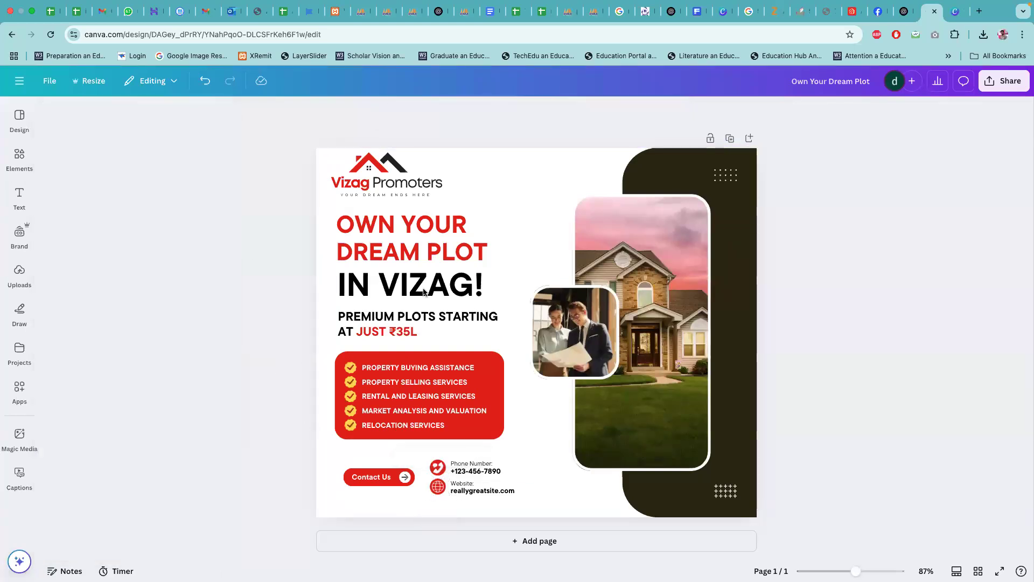
Download the poster as a PNG.
{"action": "left_click", "coordinate": [1001, 82]}
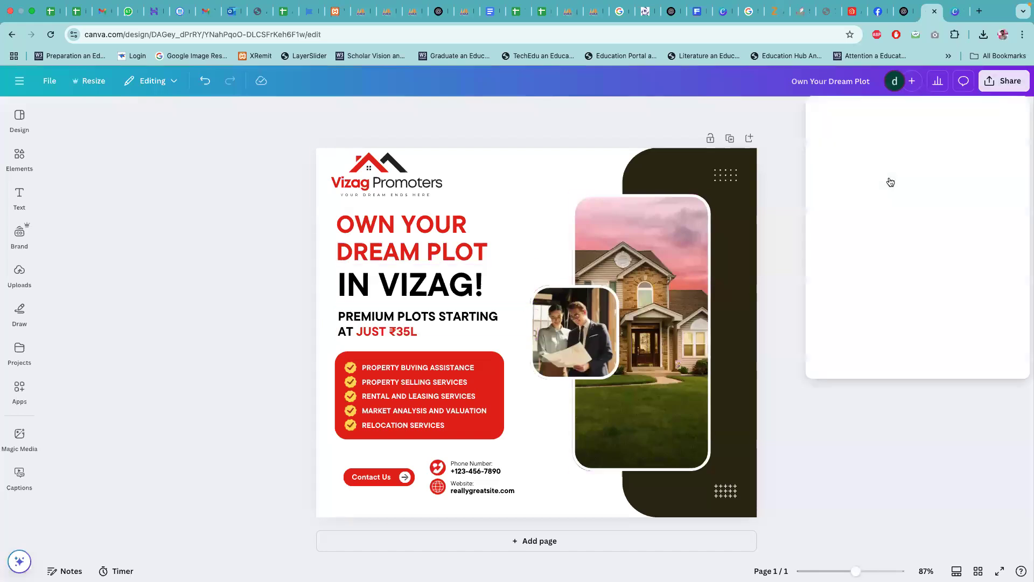
{"action": "left_click", "coordinate": [838, 294]}
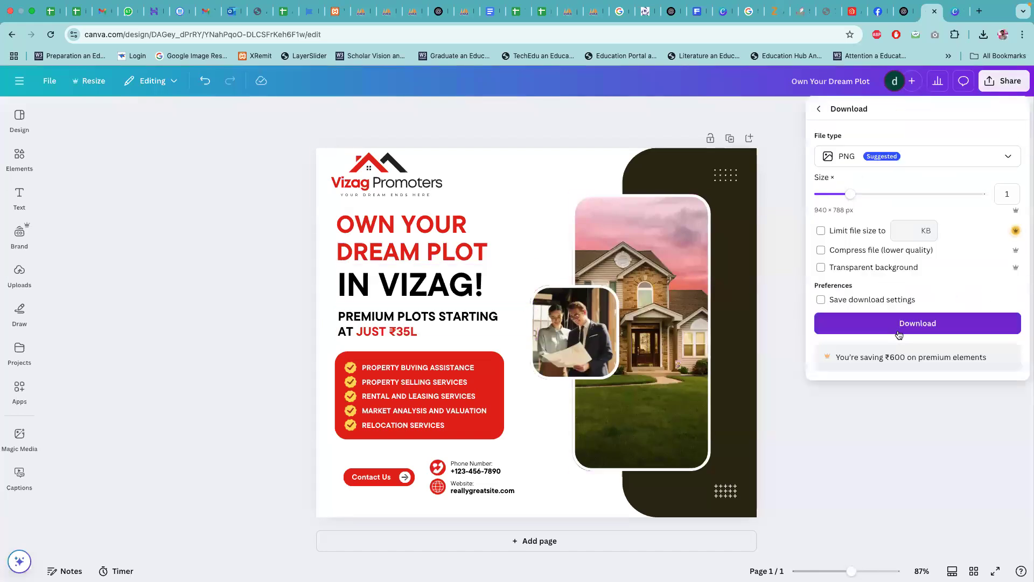
{"action": "left_click", "coordinate": [899, 326]}
Ask ChatGPT for Facebook posting content with all necessary hashtags and copy the reply.
{"action": "left_click", "coordinate": [908, 15]}
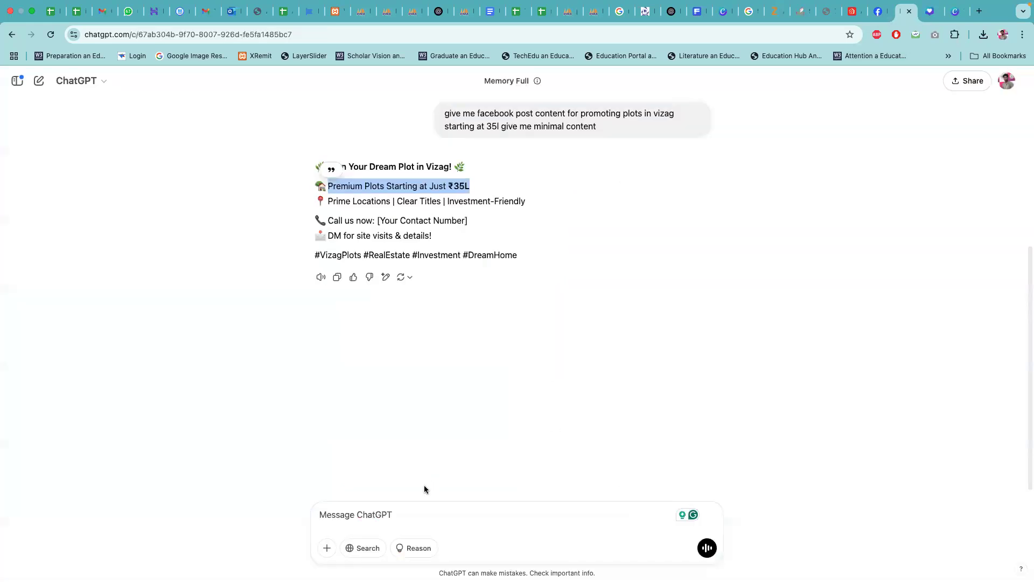
{"action": "type", "text": "now give me fac"}
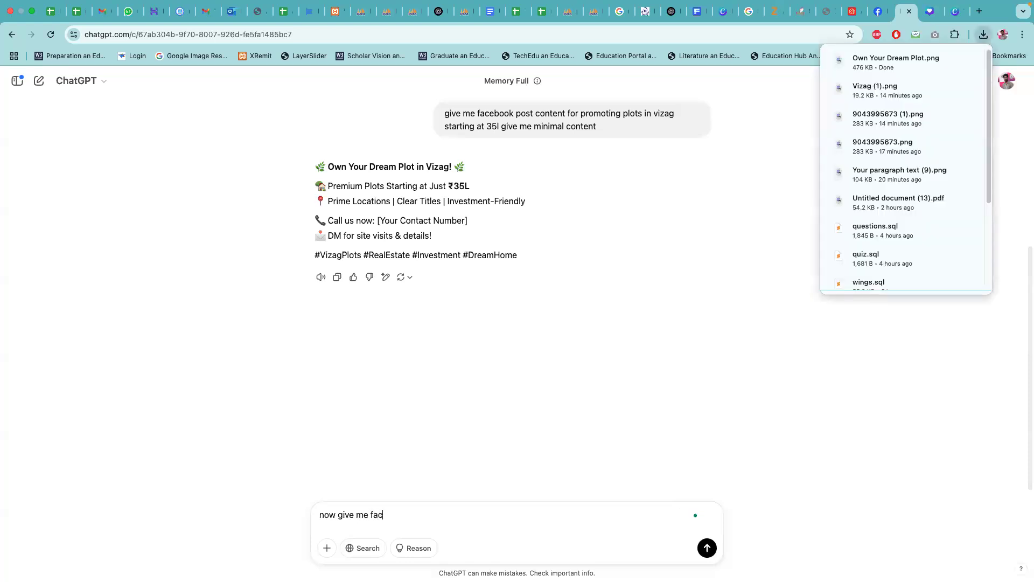
{"action": "type", "text": "ebook posting cont"}
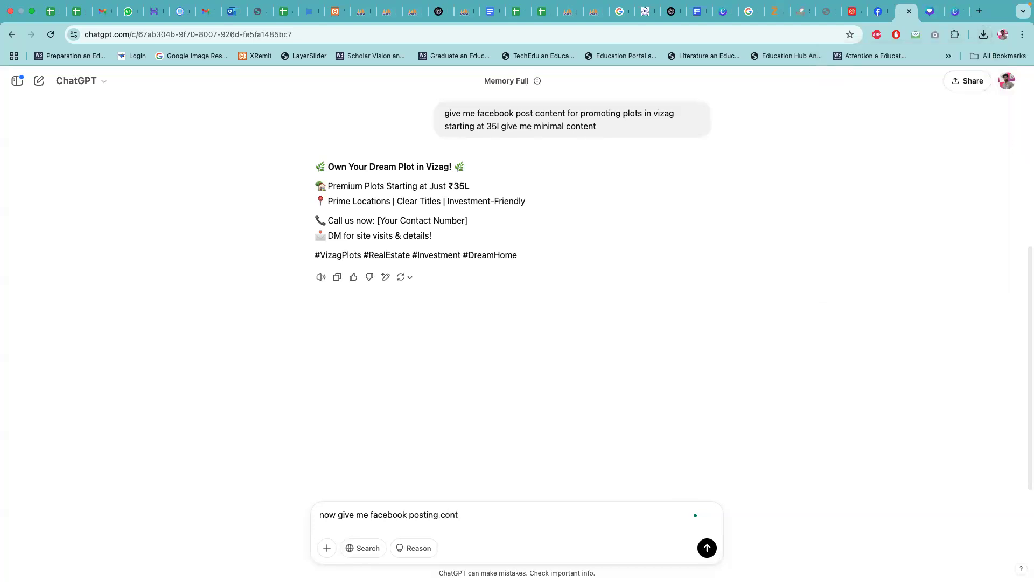
{"action": "type", "text": "ent with all necessary tags"}
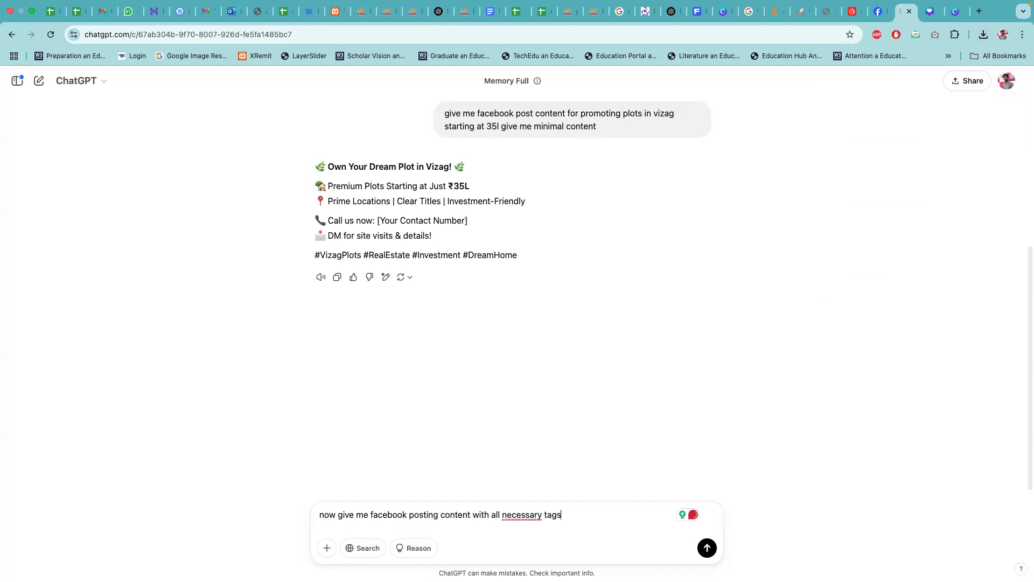
{"action": "key", "text": "Return"}
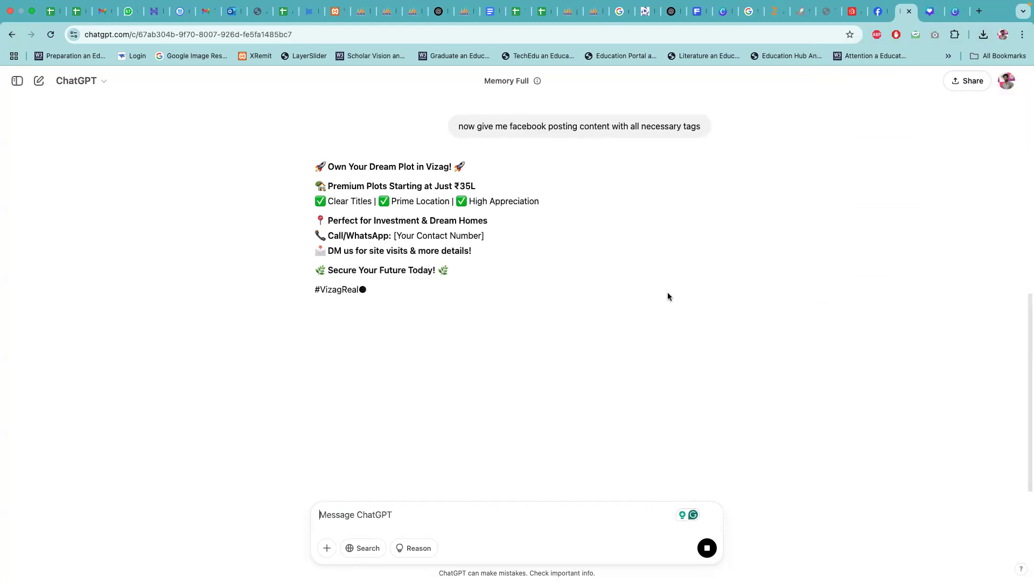
{"action": "left_click", "coordinate": [336, 327]}
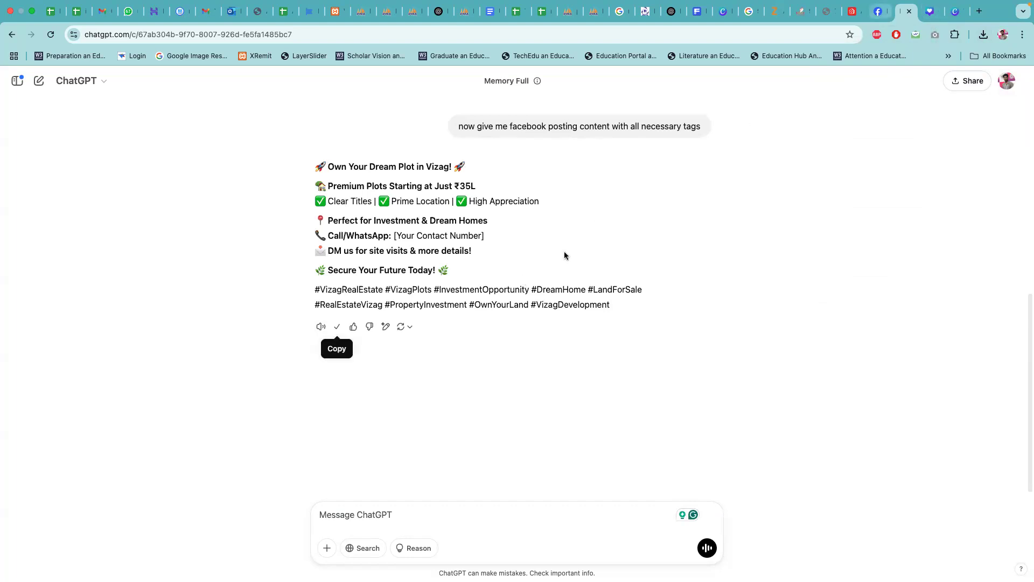
{"action": "key", "text": "ctrl+shift+Tab"}
Try pasting the copied ChatGPT reply into the post, then undo the asterisk-marked text.
{"action": "key", "text": "super+v"}
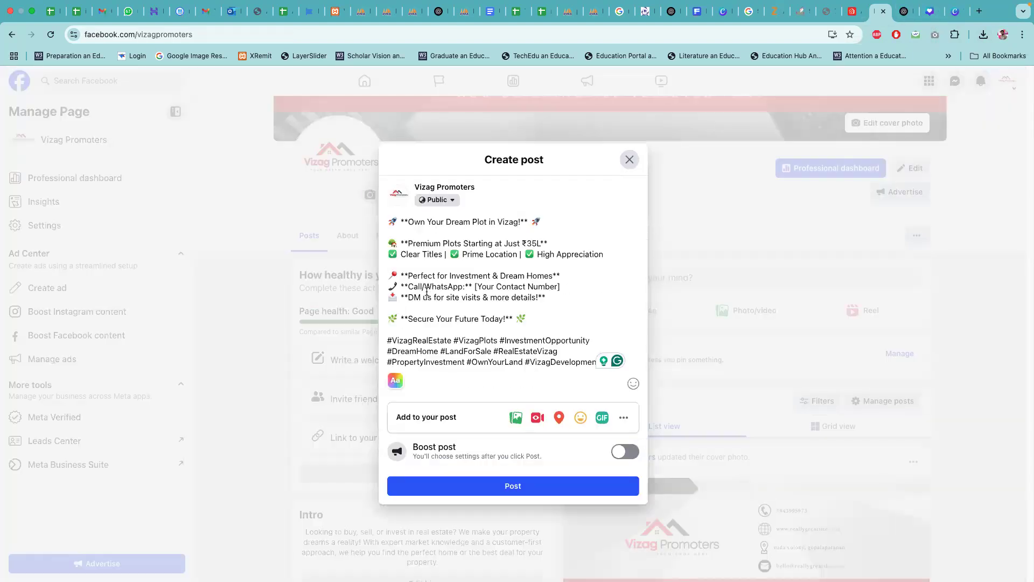
{"action": "left_click_drag", "start_coordinate": [564, 287], "coordinate": [474, 287]}
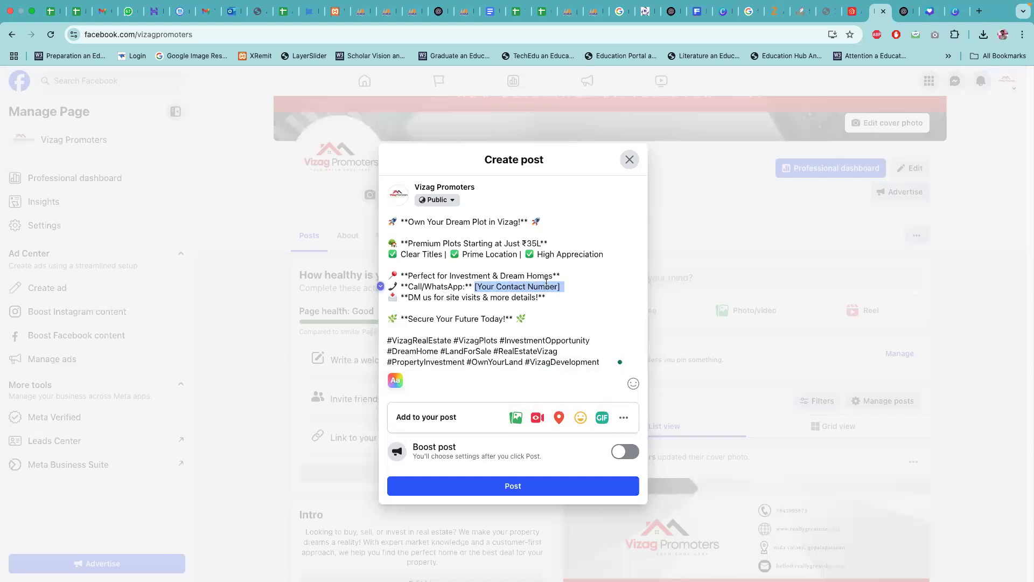
{"action": "key", "text": "super+z"}
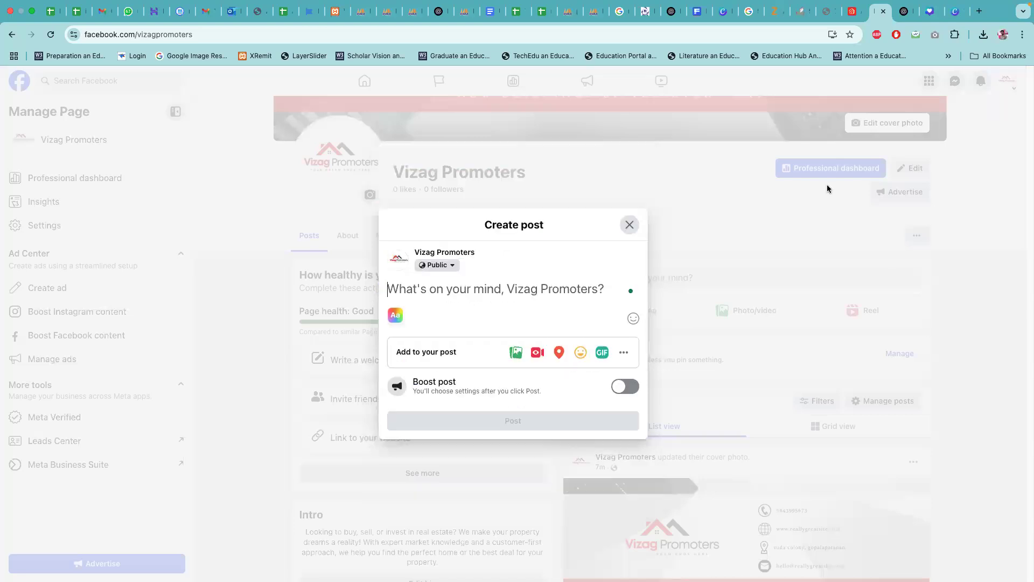
{"action": "left_click", "coordinate": [904, 19]}
{"action": "left_click", "coordinate": [337, 326]}
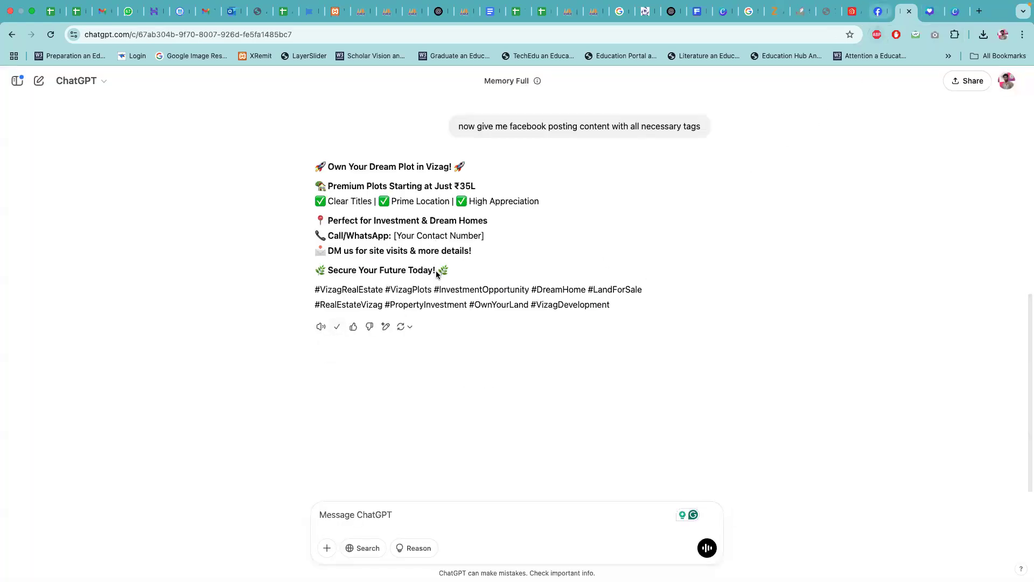
{"action": "key", "text": "ctrl+shift+Tab"}
{"action": "key", "text": "super+v"}
{"action": "key", "text": "super+z"}
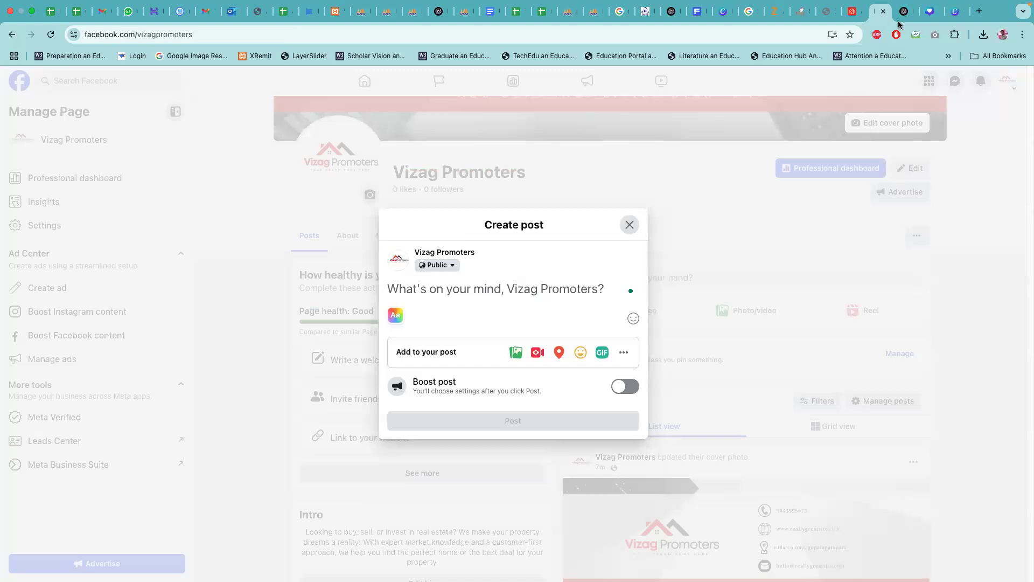
Select the reply text directly in ChatGPT and paste the clean version into Create post.
{"action": "key", "text": "ctrl+Tab"}
{"action": "left_click_drag", "start_coordinate": [315, 164], "coordinate": [644, 331]}
{"action": "left_click", "coordinate": [874, 17]}
{"action": "key", "text": "ctrl+shift+Tab"}
{"action": "key", "text": "super+v"}
{"action": "left_click_drag", "start_coordinate": [545, 286], "coordinate": [459, 283]}
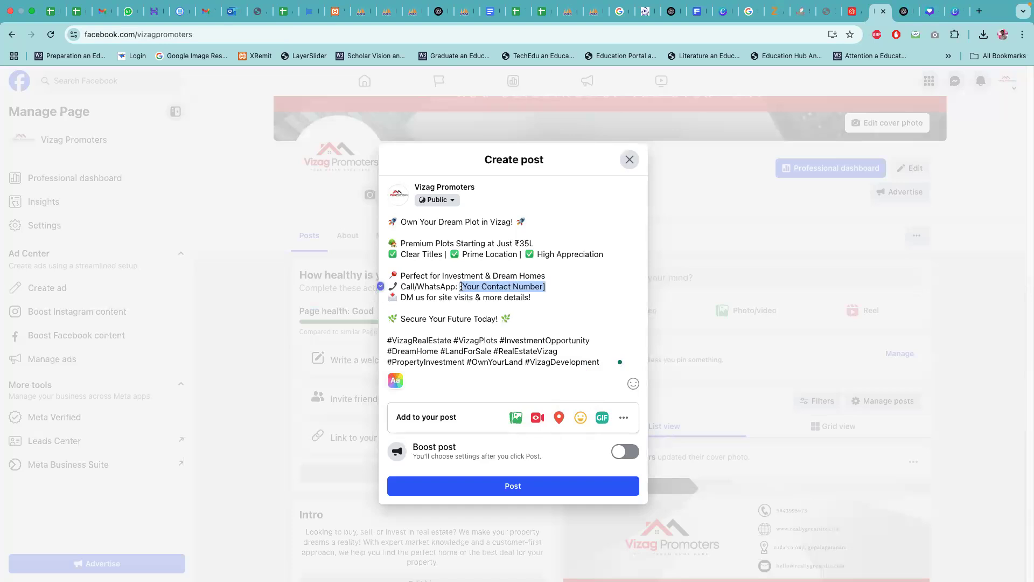
Replace the contact number placeholder with the suggested phone number.
{"action": "type", "text": "+91"}
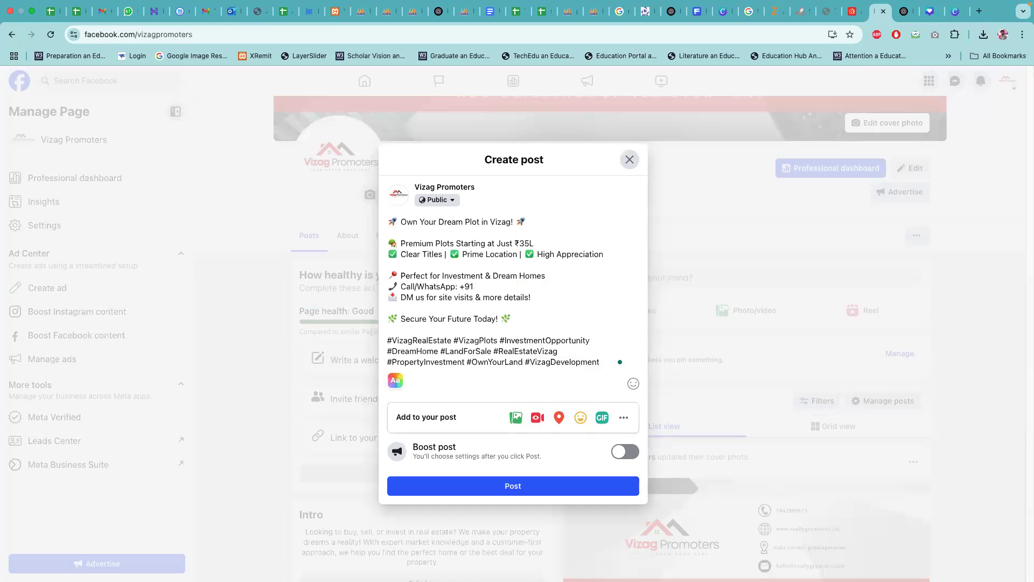
{"action": "type", "text": " 9043"}
{"action": "left_click", "coordinate": [488, 304]}
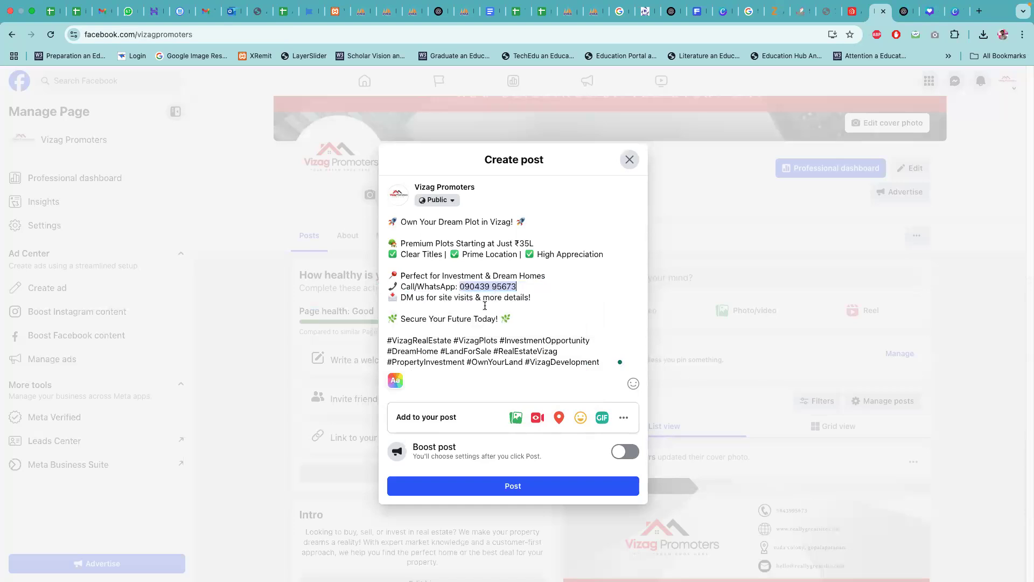
{"action": "triple_click", "coordinate": [424, 343]}
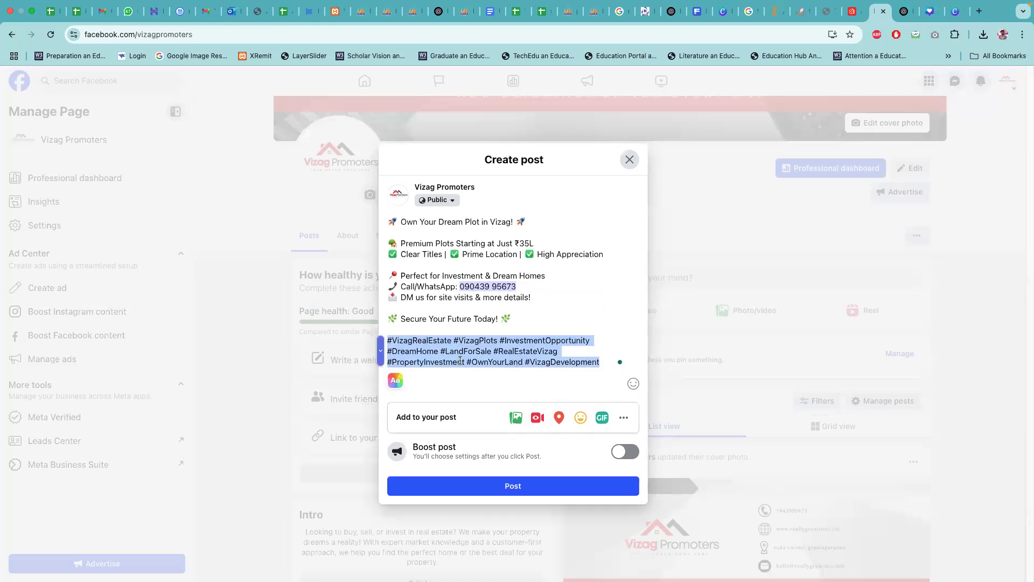
Attach Own Your Dream Plot.png from Downloads and publish the post.
{"action": "left_click", "coordinate": [516, 417]}
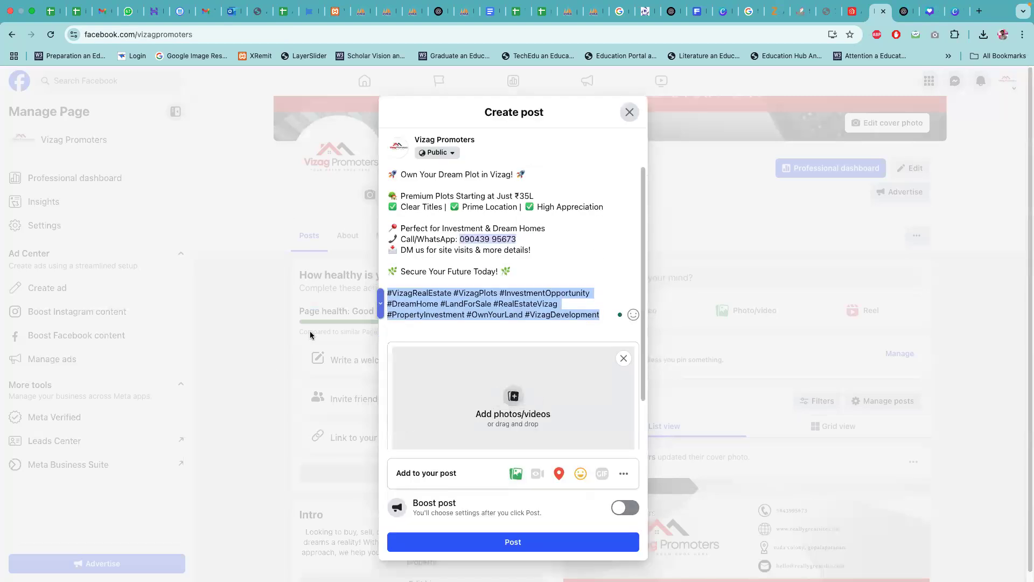
{"action": "left_click", "coordinate": [392, 362]}
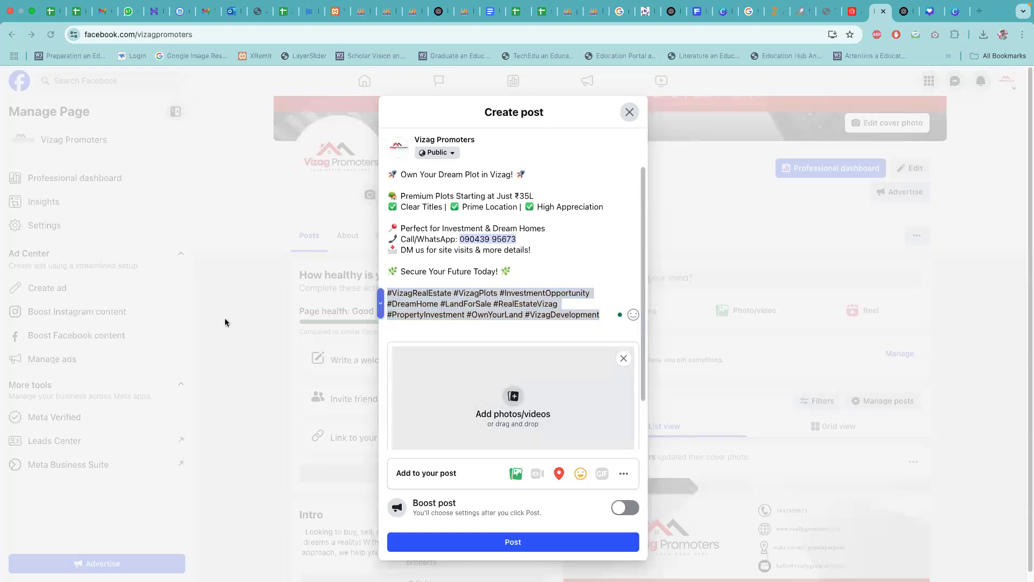
{"action": "double_click", "coordinate": [231, 174]}
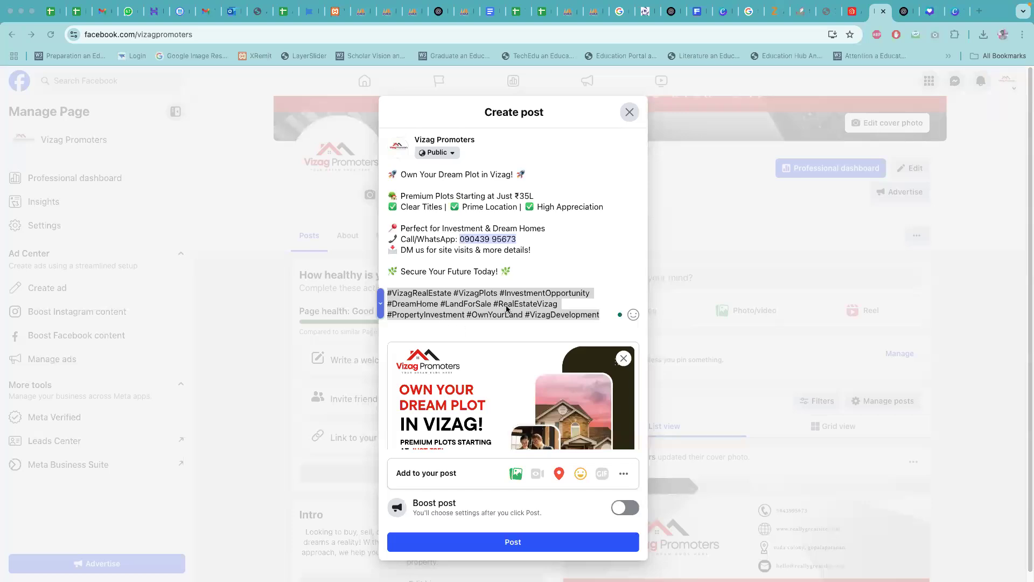
{"action": "scroll", "coordinate": [509, 377], "scroll_direction": "down", "scroll_amount": 3}
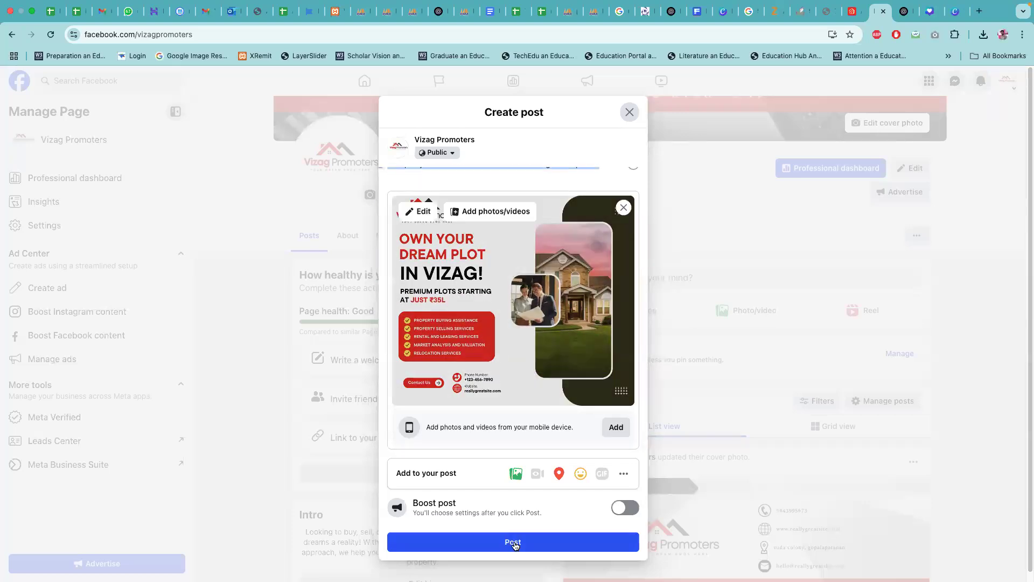
{"action": "left_click", "coordinate": [515, 542]}
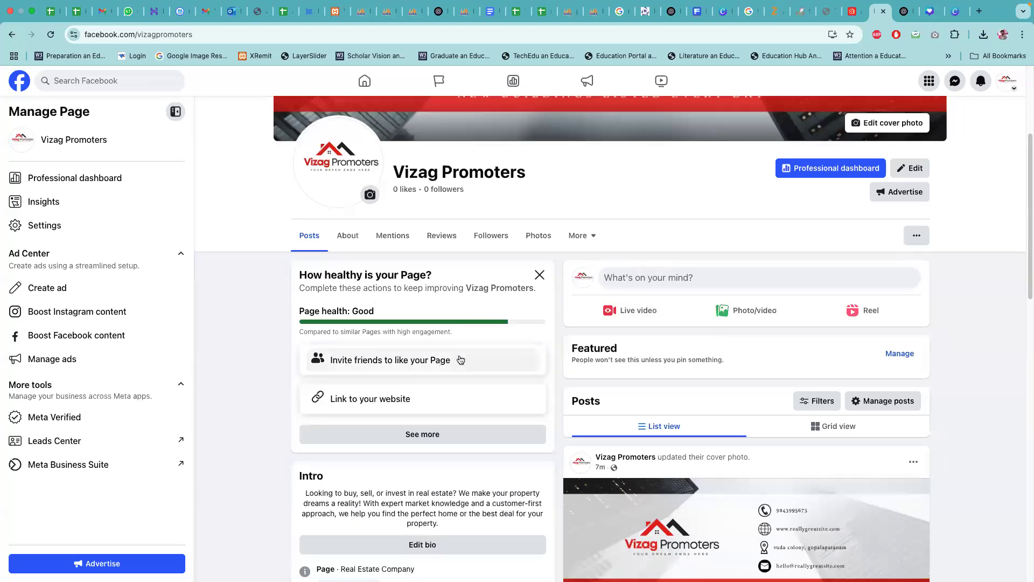
Reload the page, find the new plot post and expand its full caption with hashtags.
{"action": "scroll", "coordinate": [636, 344], "scroll_direction": "down", "scroll_amount": 4}
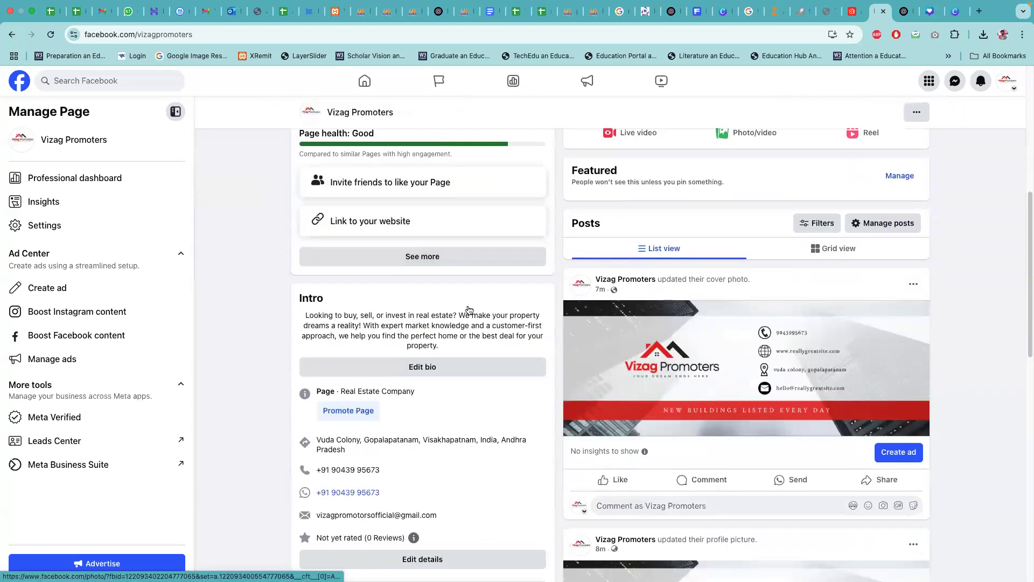
{"action": "scroll", "coordinate": [689, 345], "scroll_direction": "down", "scroll_amount": 5}
{"action": "scroll", "coordinate": [710, 336], "scroll_direction": "up", "scroll_amount": 10}
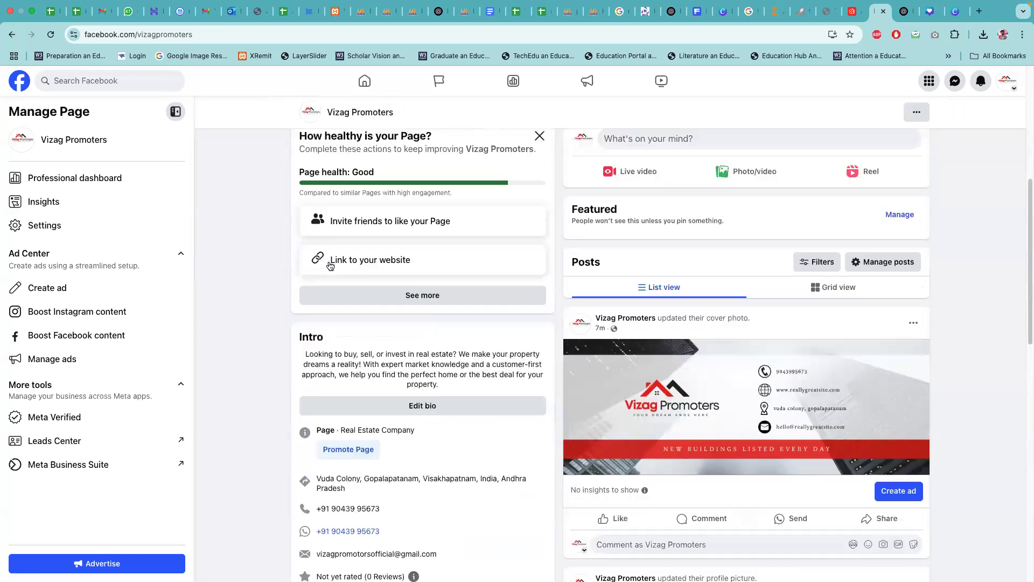
{"action": "left_click", "coordinate": [51, 35]}
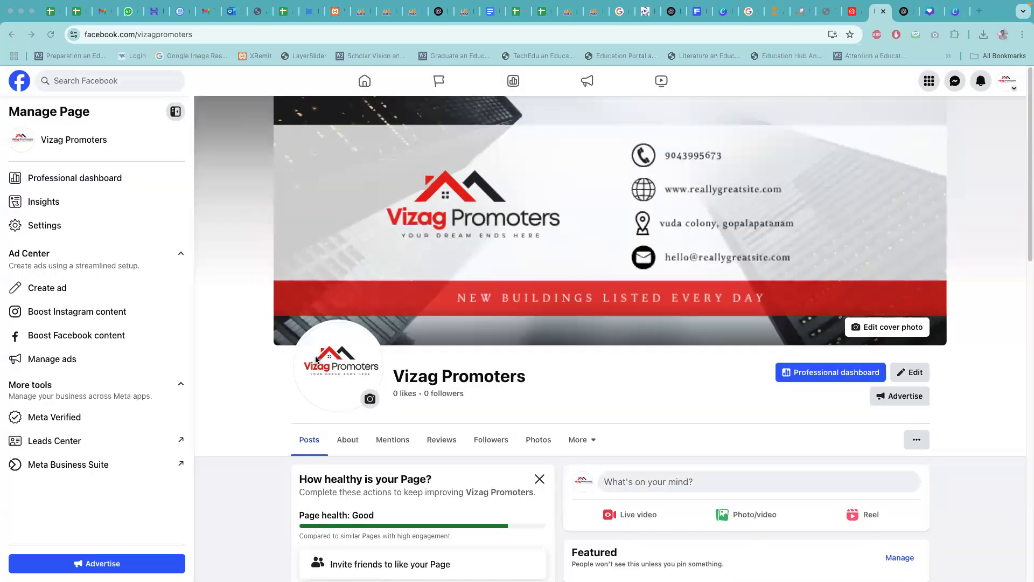
{"action": "scroll", "coordinate": [317, 360], "scroll_direction": "down", "scroll_amount": 10}
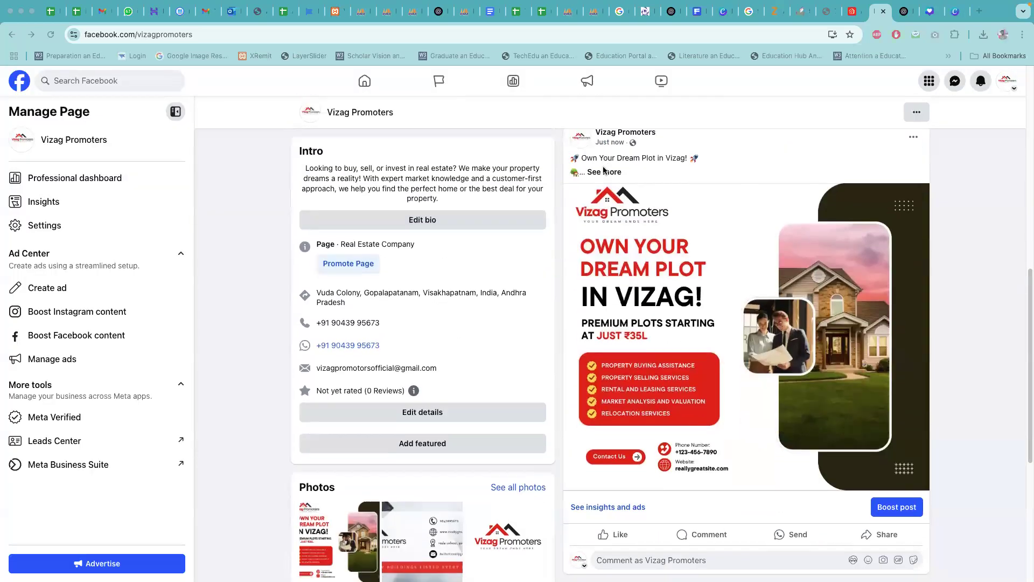
{"action": "left_click", "coordinate": [605, 172]}
{"action": "left_click", "coordinate": [605, 172]}
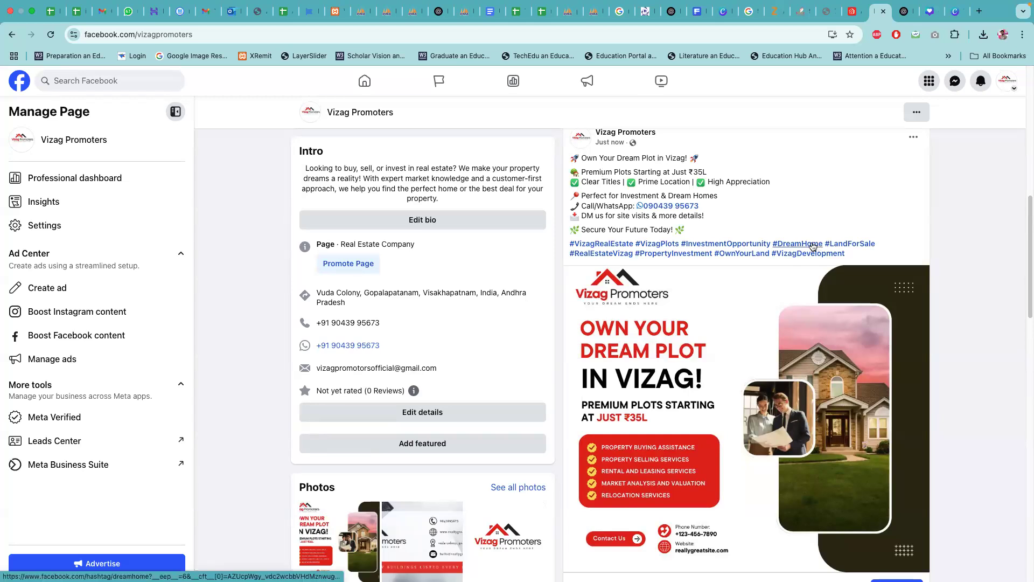
{"action": "scroll", "coordinate": [813, 246], "scroll_direction": "down", "scroll_amount": 3}
{"action": "scroll", "coordinate": [813, 246], "scroll_direction": "up", "scroll_amount": 1}
{"action": "scroll", "coordinate": [812, 246], "scroll_direction": "up", "scroll_amount": 5}
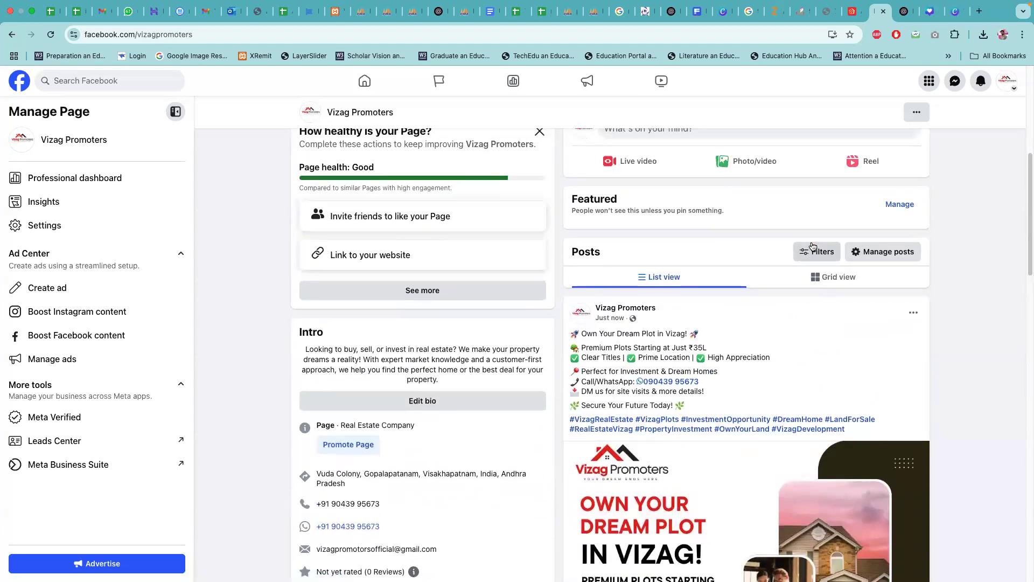
{"action": "scroll", "coordinate": [740, 371], "scroll_direction": "down", "scroll_amount": 4}
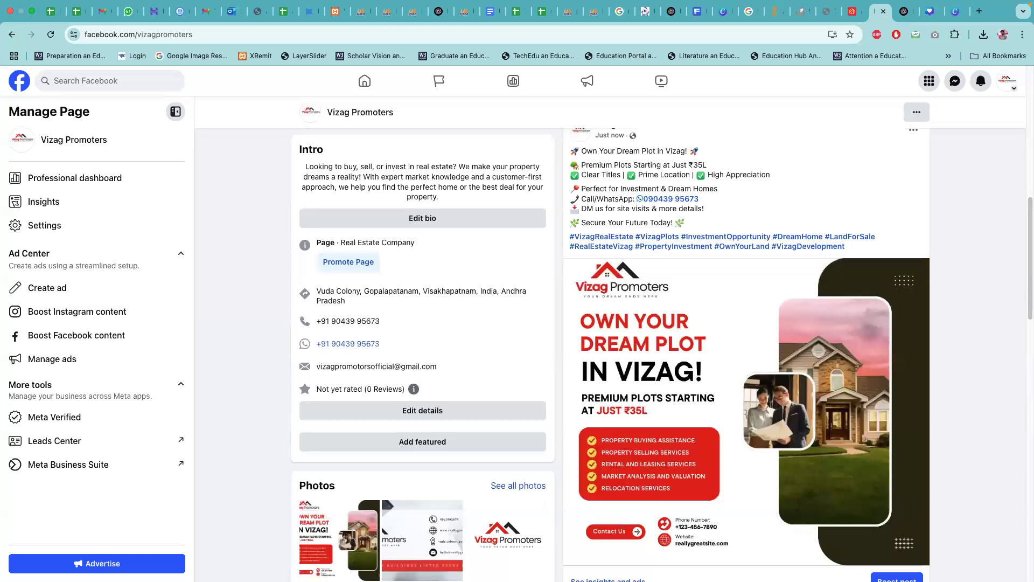
{"action": "scroll", "coordinate": [263, 331], "scroll_direction": "up", "scroll_amount": 6}
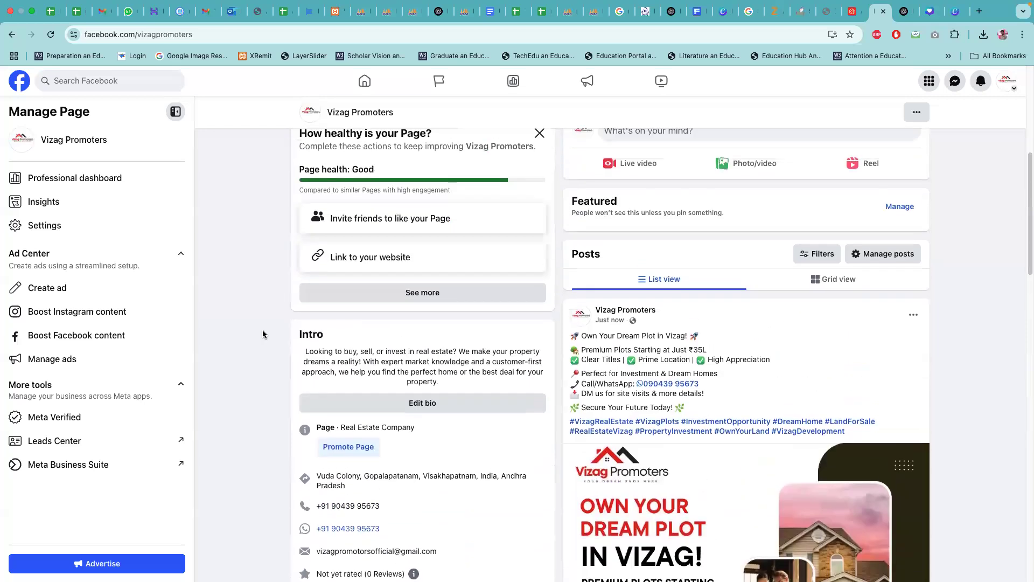
{"action": "scroll", "coordinate": [263, 333], "scroll_direction": "down", "scroll_amount": 7}
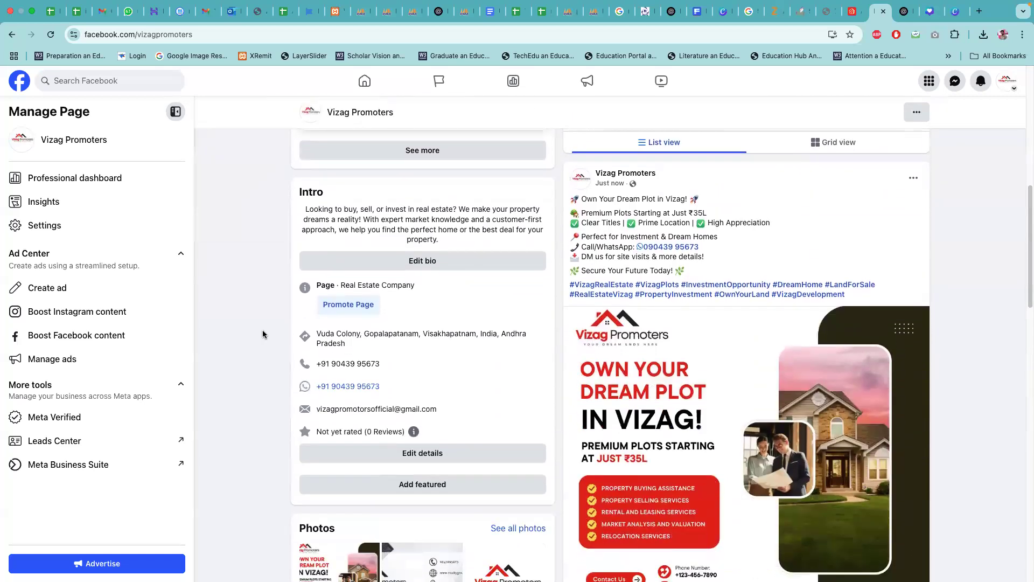
{"action": "scroll", "coordinate": [262, 330], "scroll_direction": "up", "scroll_amount": 3}
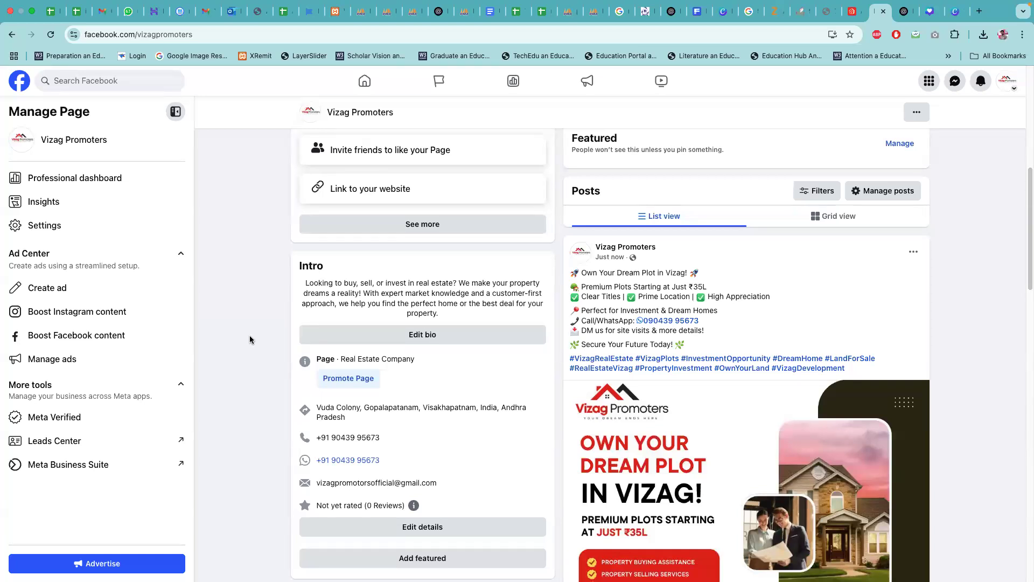
{"action": "left_click", "coordinate": [204, 36]}
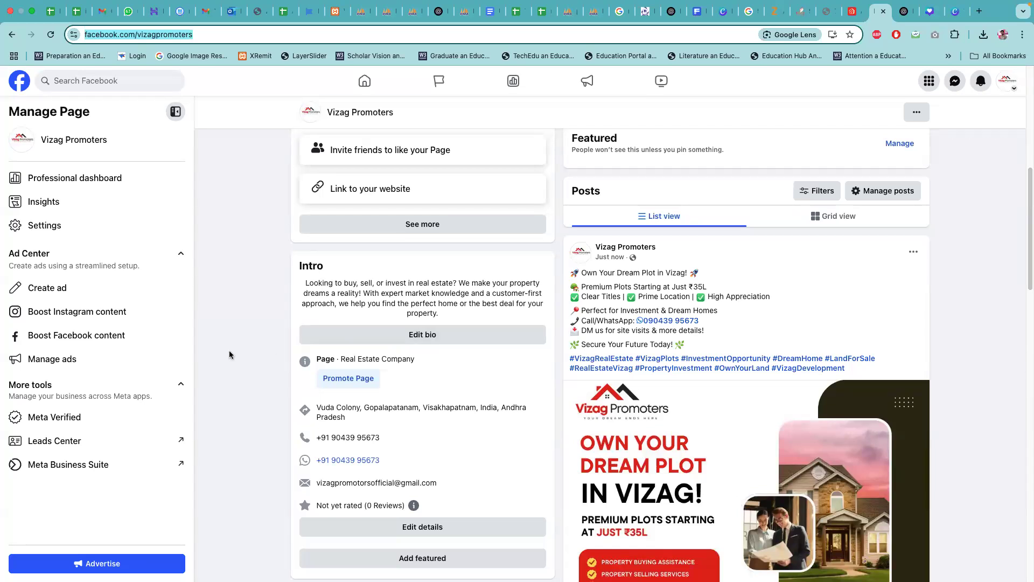
{"action": "scroll", "coordinate": [233, 316], "scroll_direction": "down", "scroll_amount": 5}
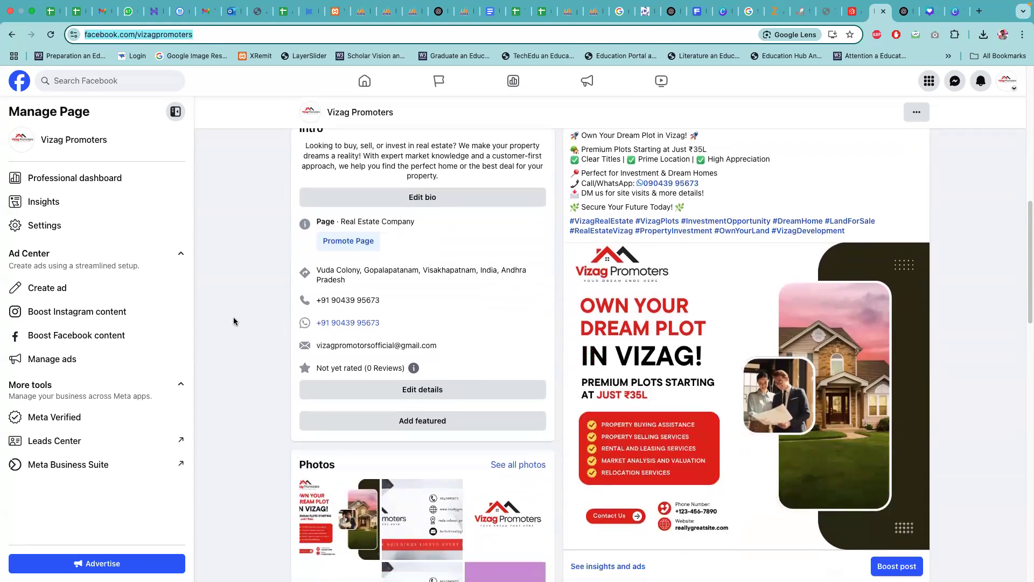
{"action": "scroll", "coordinate": [234, 318], "scroll_direction": "up", "scroll_amount": 6}
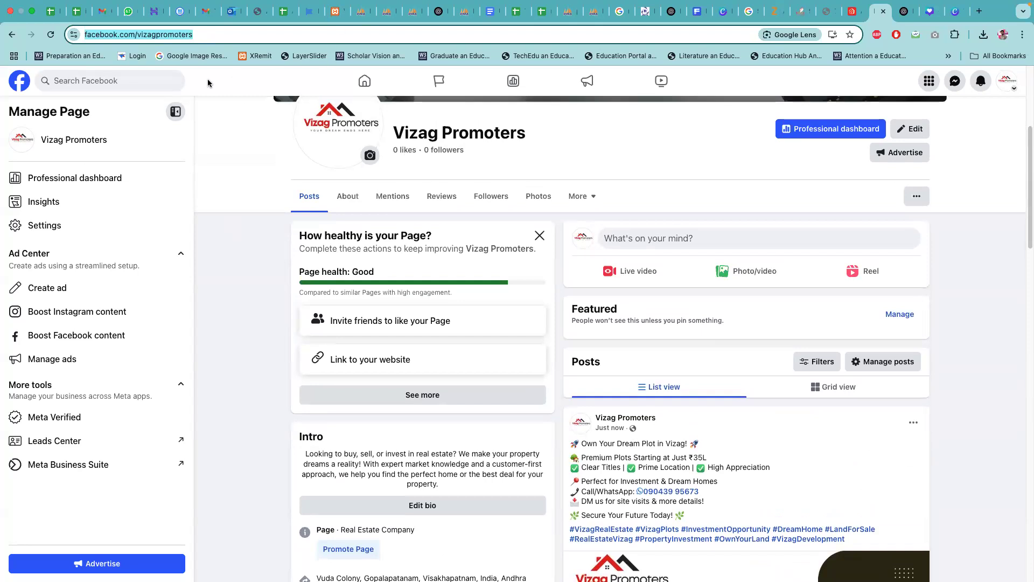
{"action": "double_click", "coordinate": [209, 37]}
{"action": "key", "text": "super+a"}
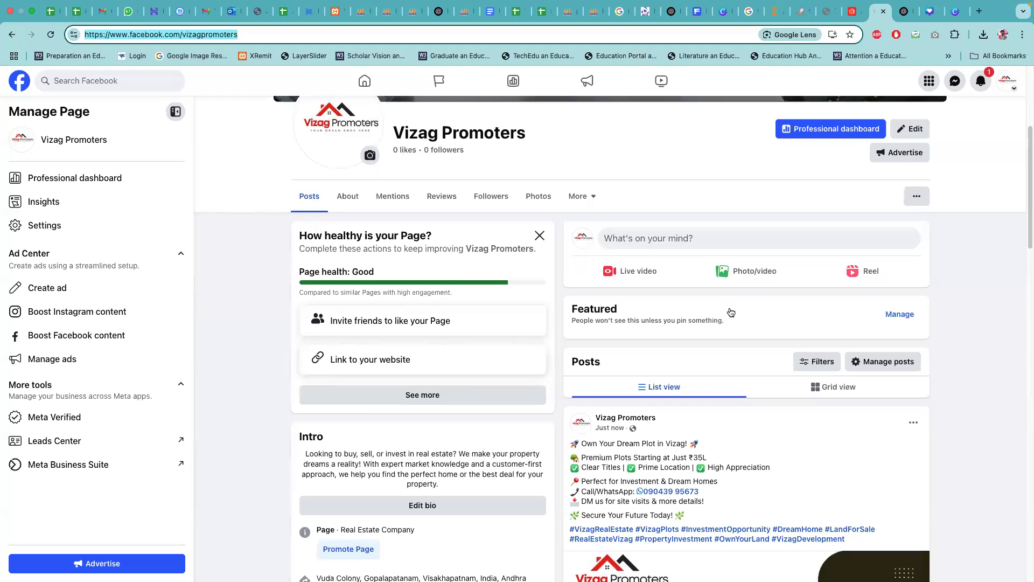
Switch to the personal profile and select 1000 of 1413 friends to invite to the page.
{"action": "left_click", "coordinate": [386, 325]}
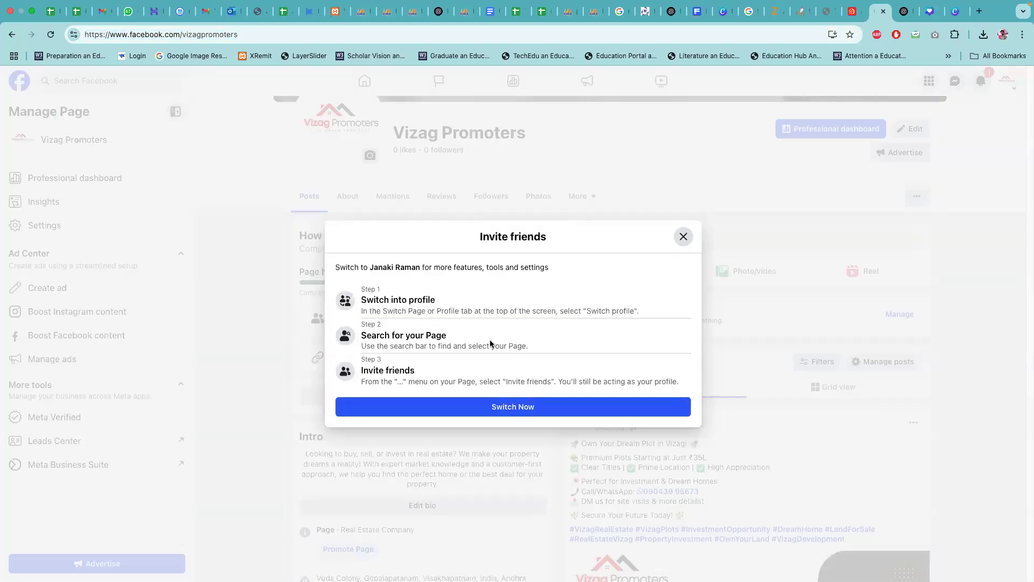
{"action": "left_click", "coordinate": [498, 413]}
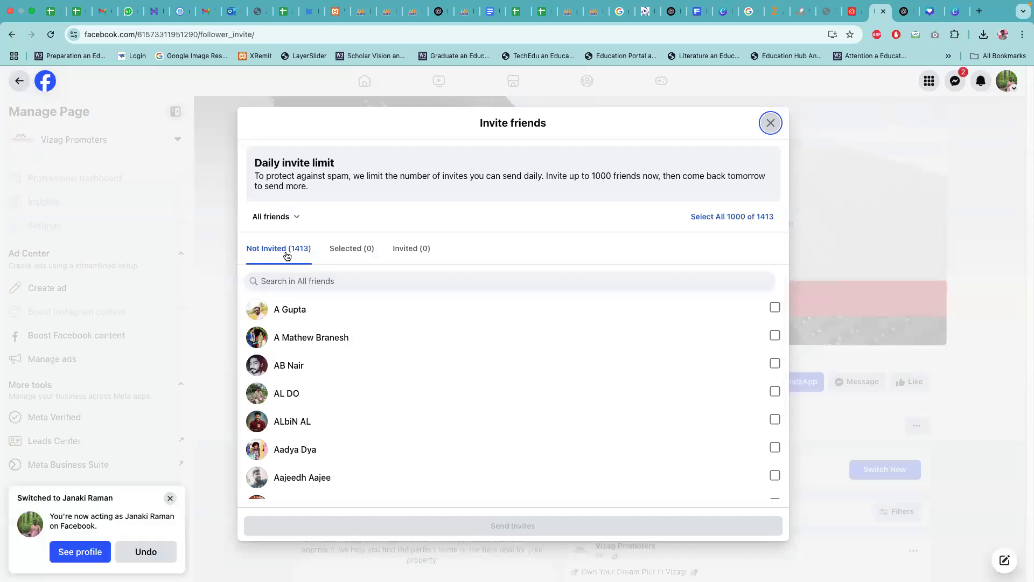
{"action": "left_click", "coordinate": [734, 220]}
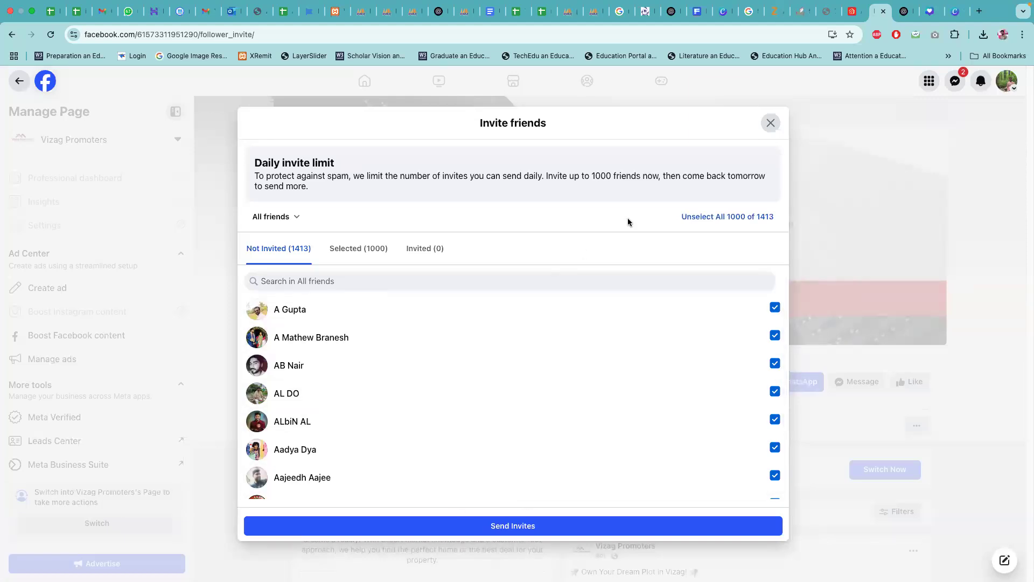
Close the invite dialog and switch back to acting as Vizag Promoters.
{"action": "left_click", "coordinate": [768, 130]}
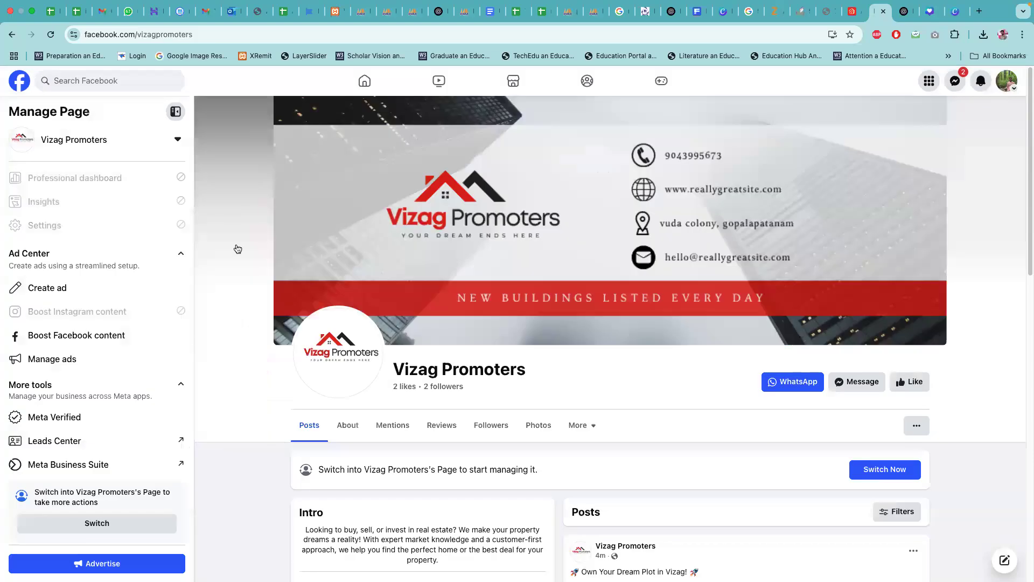
{"action": "left_click", "coordinate": [1009, 87]}
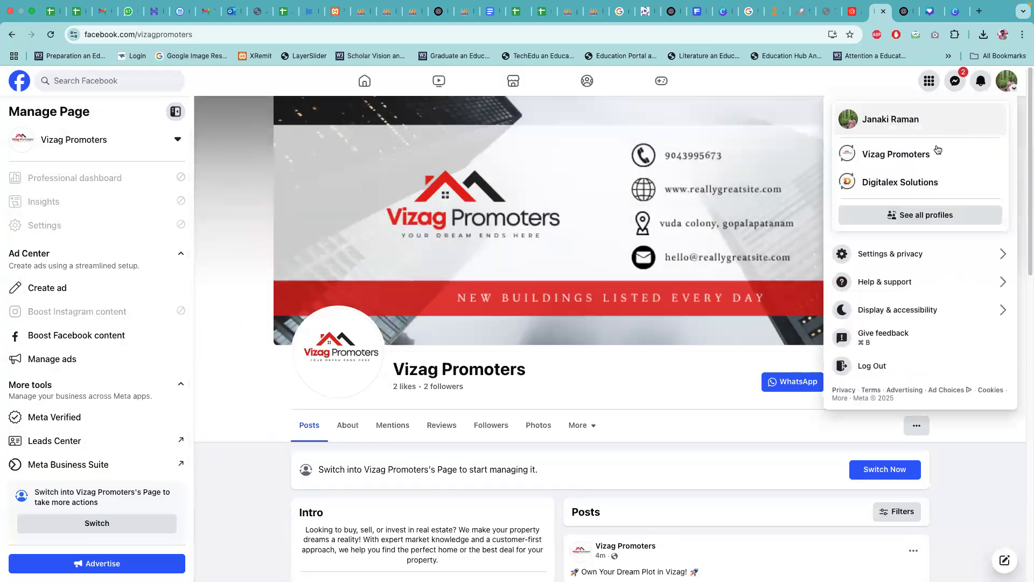
{"action": "left_click", "coordinate": [930, 157]}
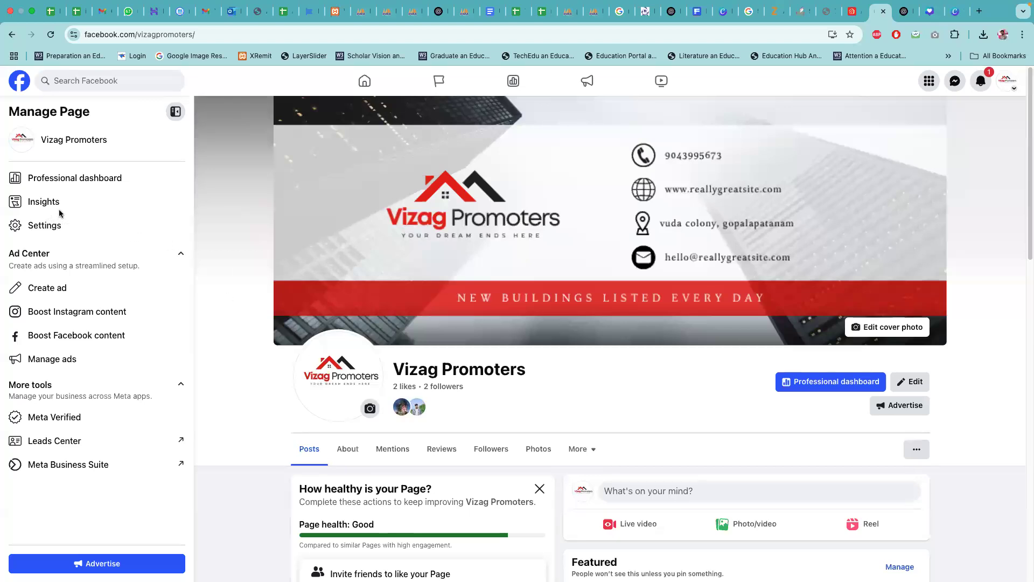
Open the Page's name and username settings via Settings and Page setup.
{"action": "left_click", "coordinate": [49, 230]}
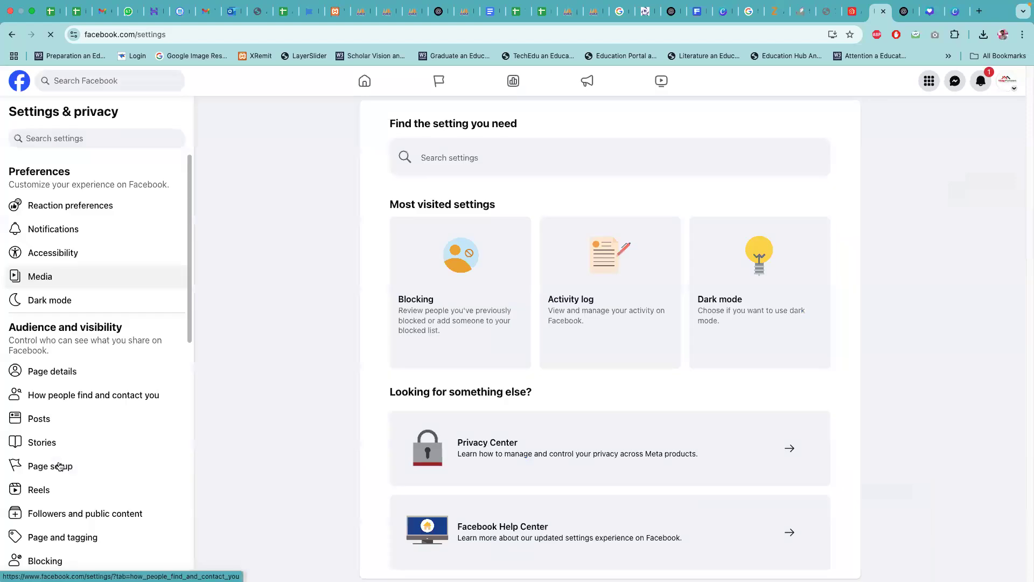
{"action": "left_click", "coordinate": [60, 466]}
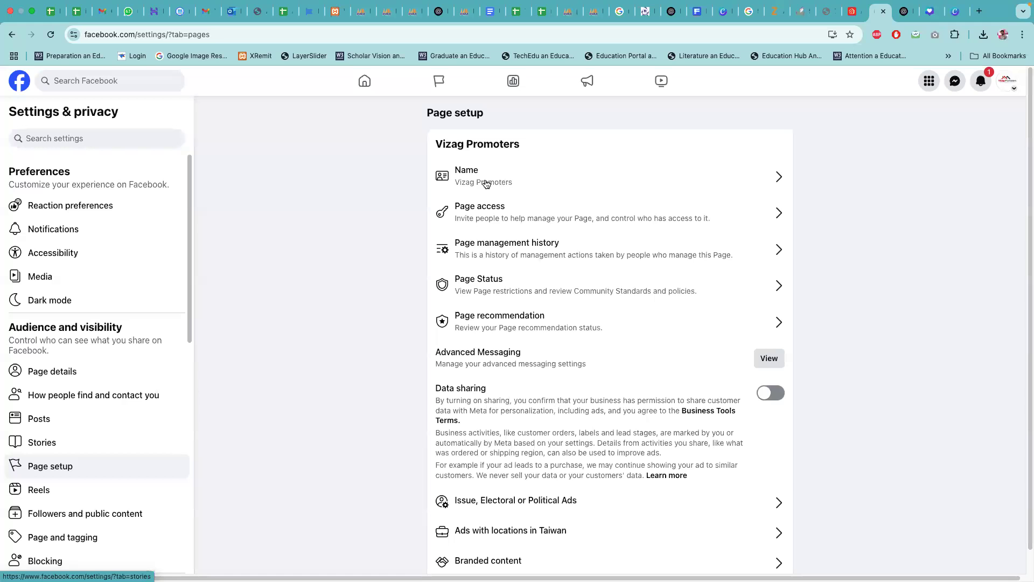
{"action": "left_click", "coordinate": [526, 203]}
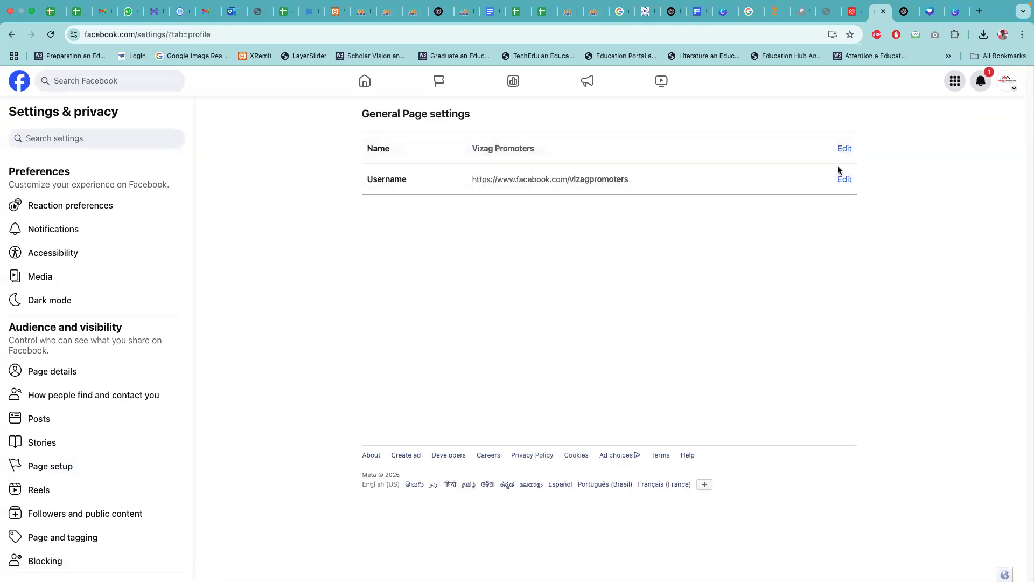
Open the username editor for facebook.com/vizagpromoters, then cancel without changes.
{"action": "left_click", "coordinate": [844, 179]}
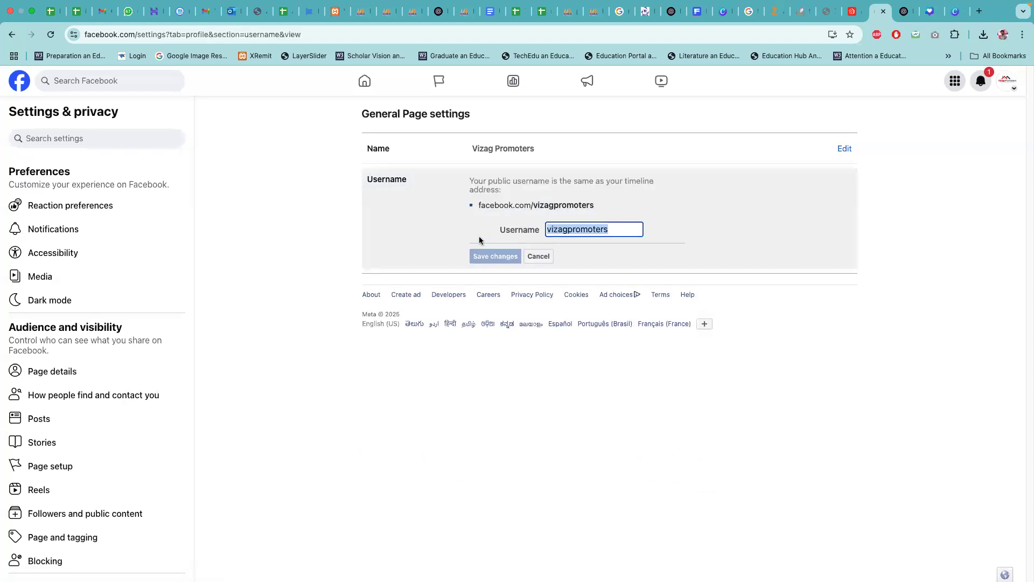
{"action": "left_click_drag", "start_coordinate": [595, 206], "coordinate": [476, 207]}
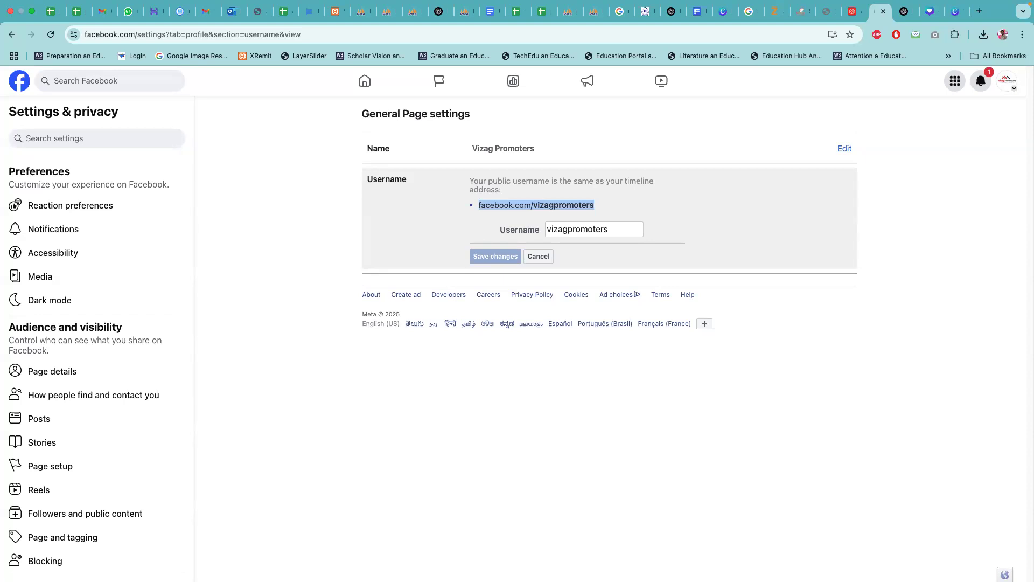
{"action": "key", "text": "super+Tab"}
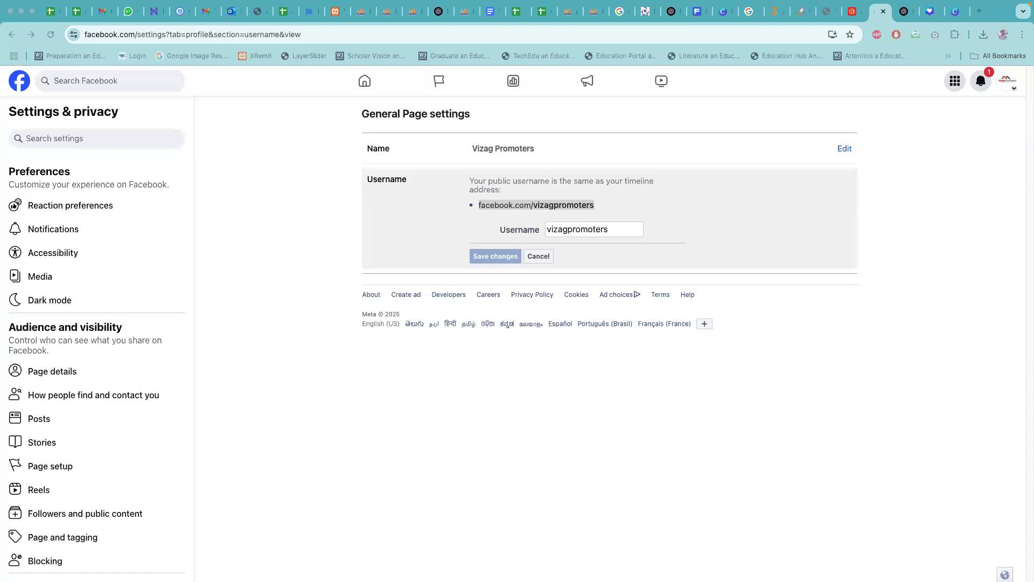
{"action": "left_click", "coordinate": [264, 332]}
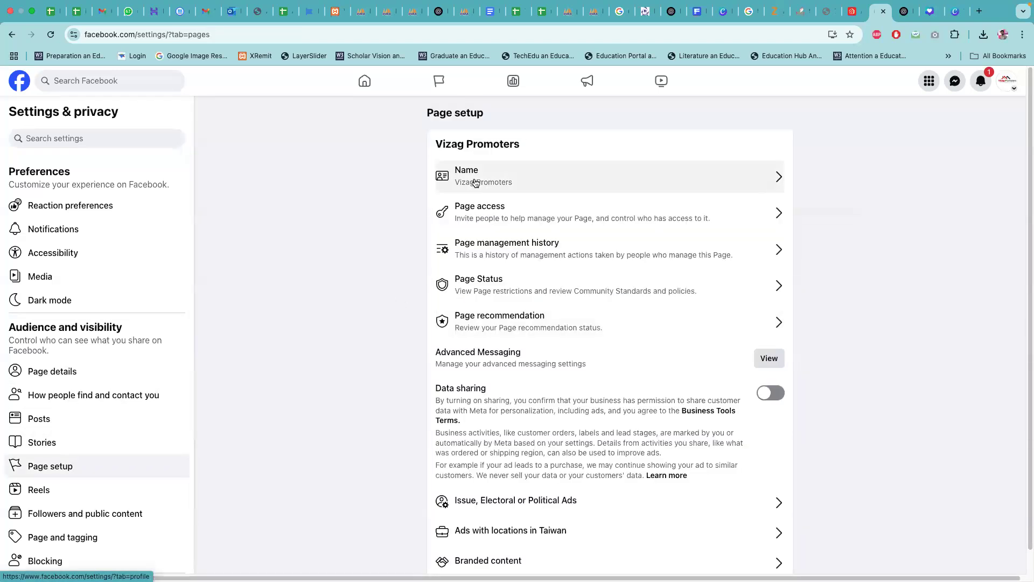
{"action": "left_click", "coordinate": [458, 178]}
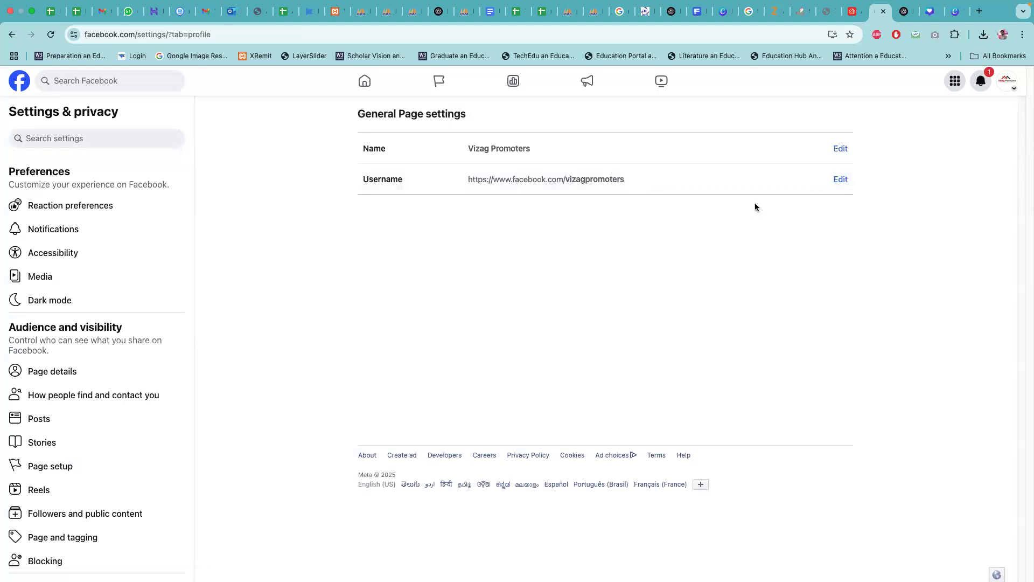
Open Page access and start adding a person with task access.
{"action": "left_click", "coordinate": [103, 464]}
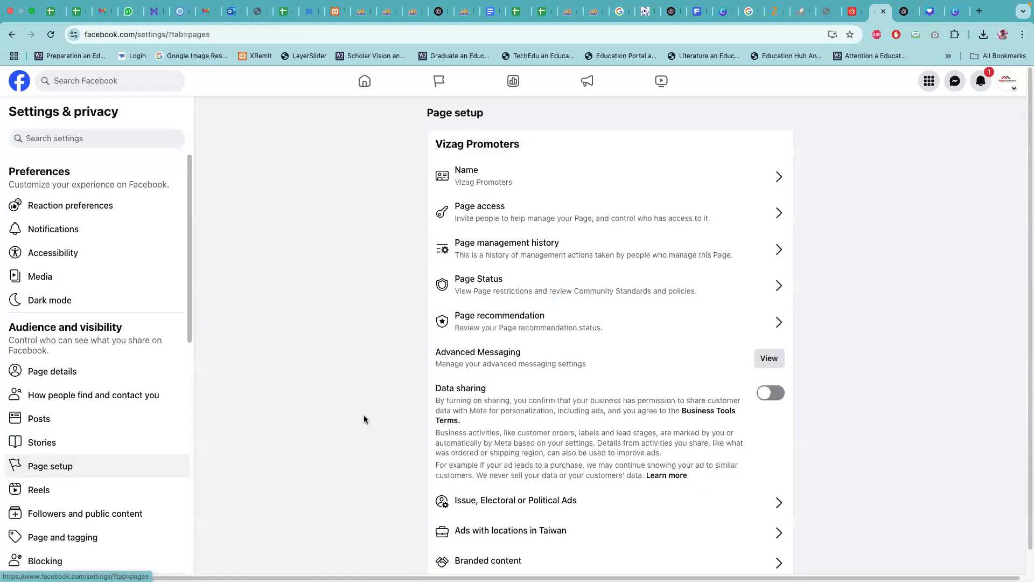
{"action": "left_click", "coordinate": [474, 220]}
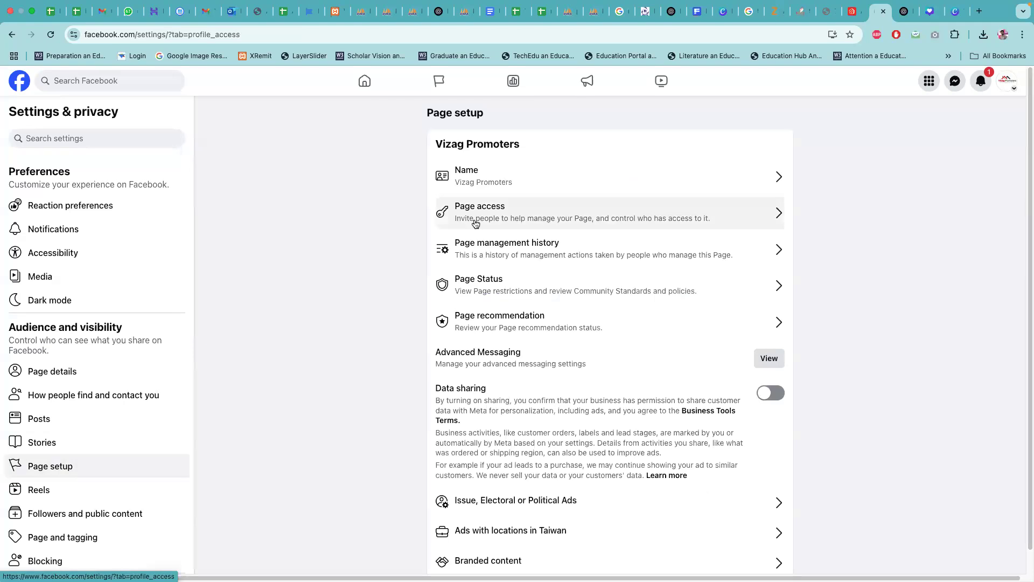
{"action": "left_click", "coordinate": [905, 244]}
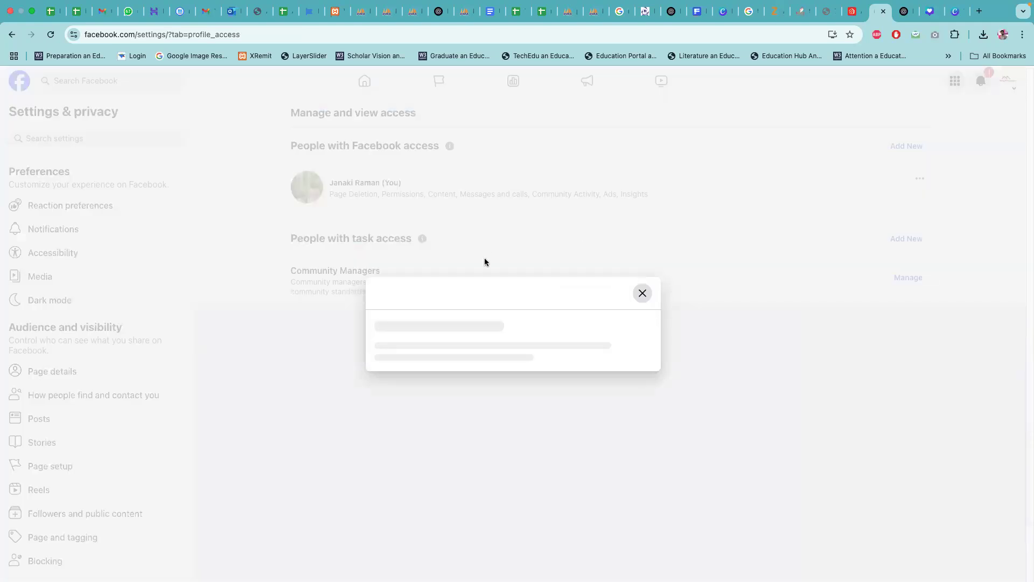
{"action": "left_click", "coordinate": [634, 401]}
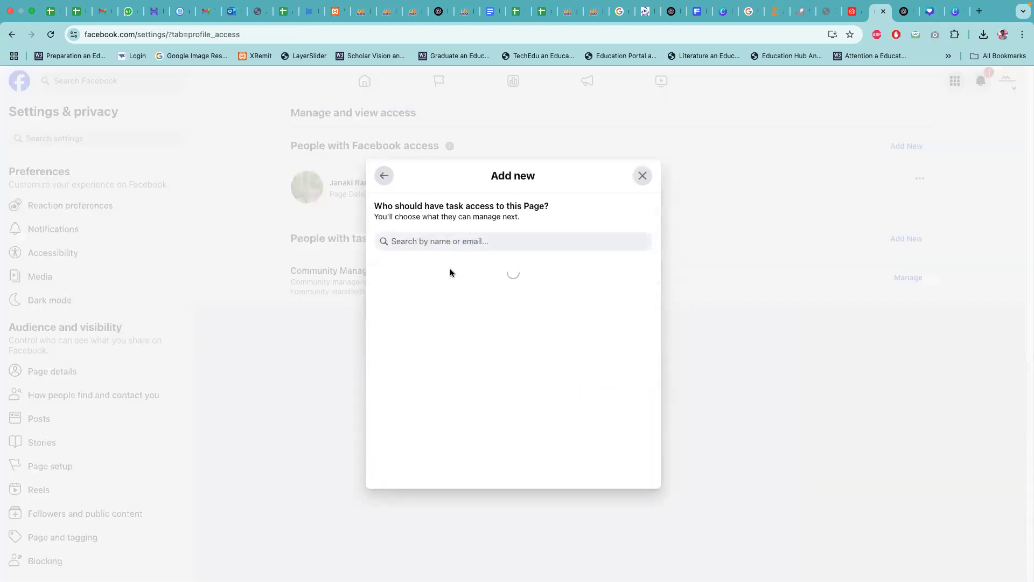
Search for a person by e-mail address, then close the dialog without adding anyone.
{"action": "left_click", "coordinate": [441, 242]}
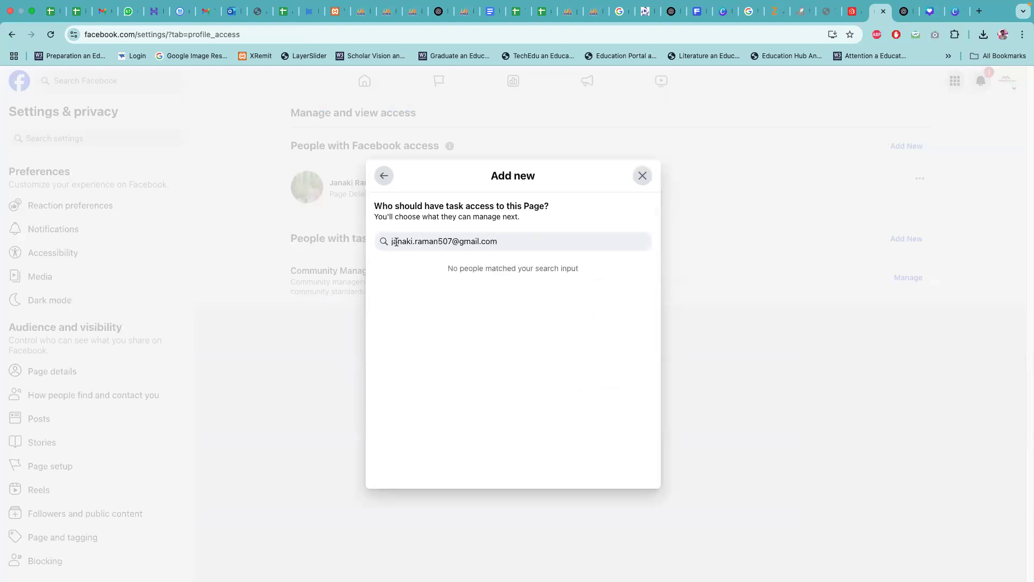
{"action": "left_click_drag", "start_coordinate": [397, 241], "coordinate": [479, 259]}
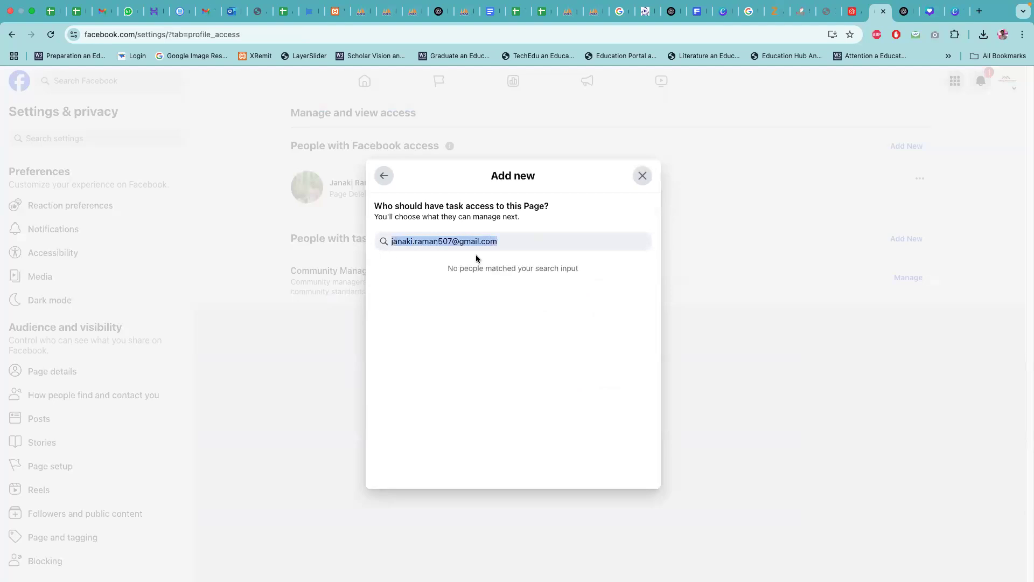
{"action": "triple_click", "coordinate": [510, 244]}
{"action": "triple_click", "coordinate": [513, 242]}
{"action": "left_click", "coordinate": [645, 177]}
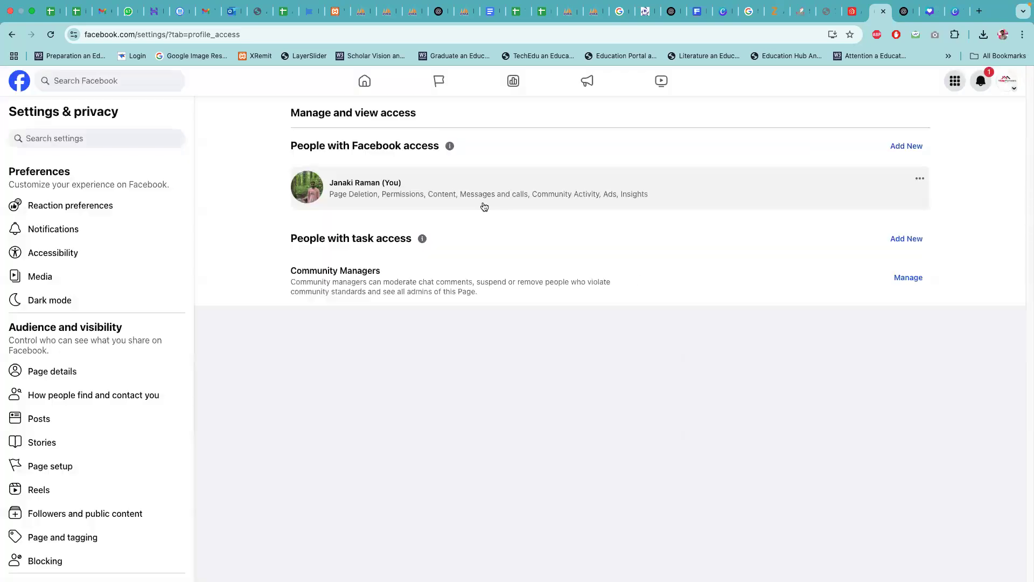
Open Page details and scroll through the About page's followers and photos.
{"action": "left_click", "coordinate": [85, 381]}
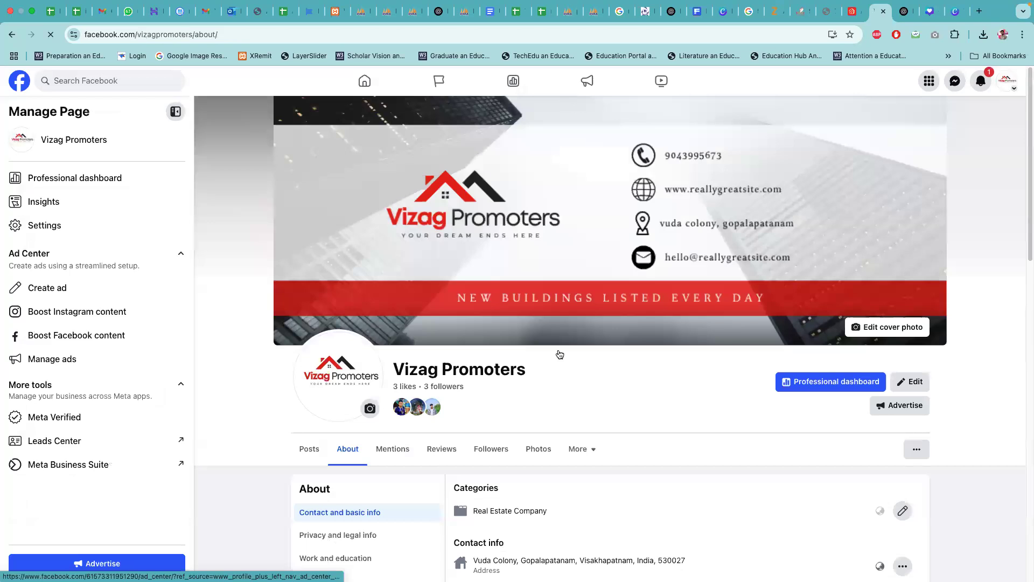
{"action": "scroll", "coordinate": [558, 349], "scroll_direction": "down", "scroll_amount": 10}
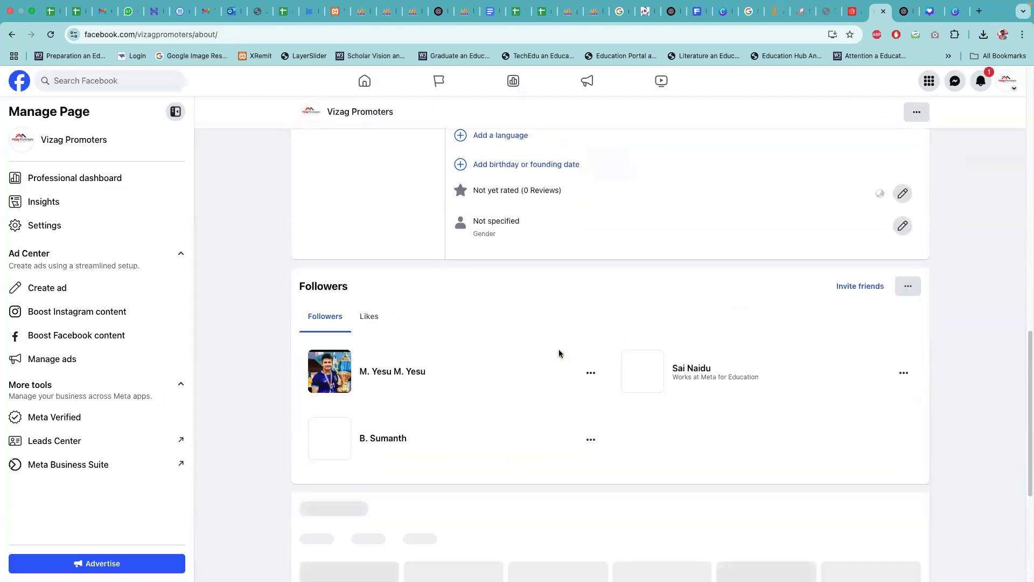
{"action": "scroll", "coordinate": [558, 349], "scroll_direction": "down", "scroll_amount": 4}
{"action": "scroll", "coordinate": [558, 349], "scroll_direction": "down", "scroll_amount": 3}
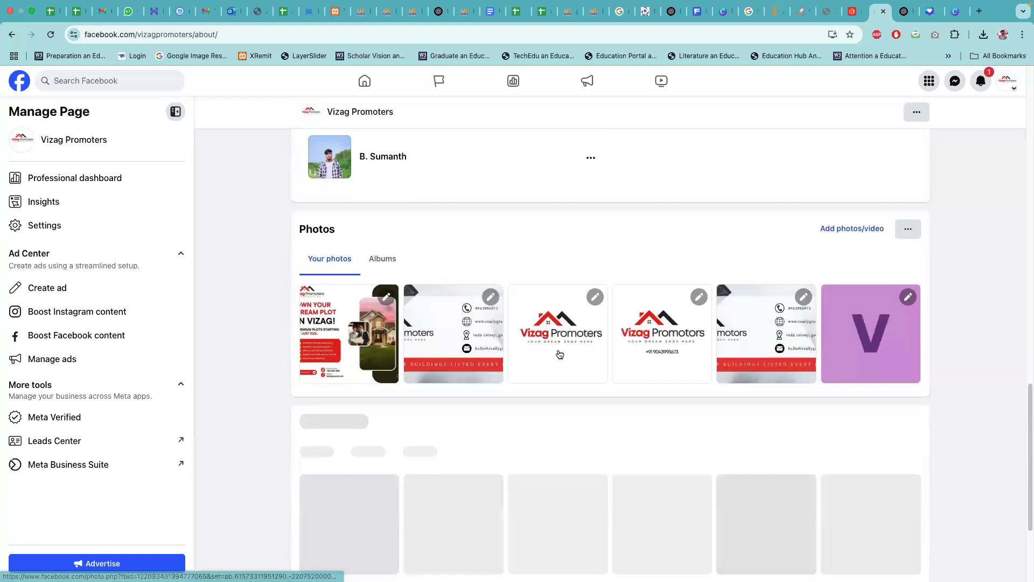
{"action": "scroll", "coordinate": [558, 349], "scroll_direction": "up", "scroll_amount": 3}
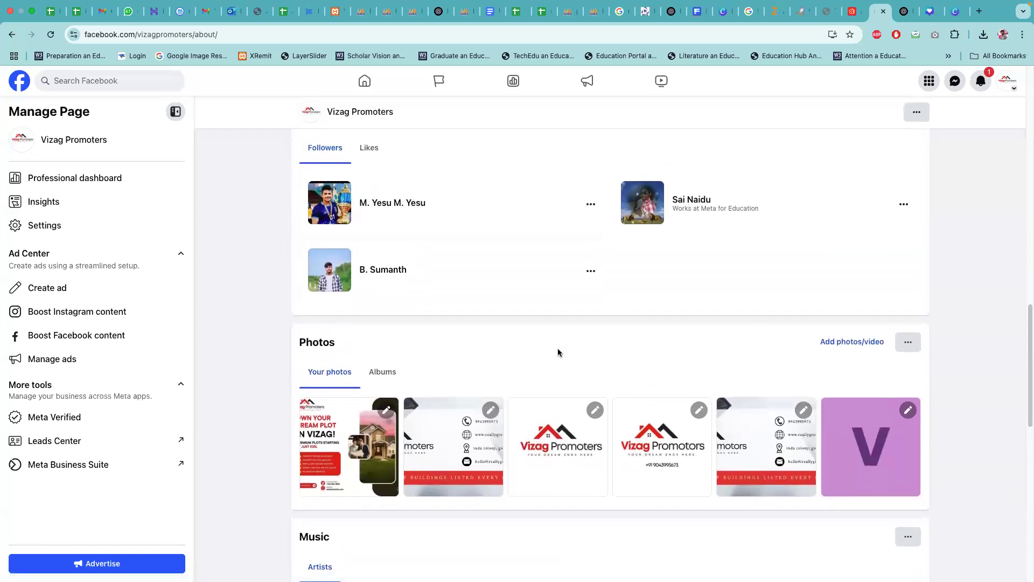
{"action": "scroll", "coordinate": [558, 352], "scroll_direction": "down", "scroll_amount": 1}
Review the Vizag Promoters professional dashboard and Insights Home, showing zero views, reach and follows.
{"action": "left_click", "coordinate": [102, 184]}
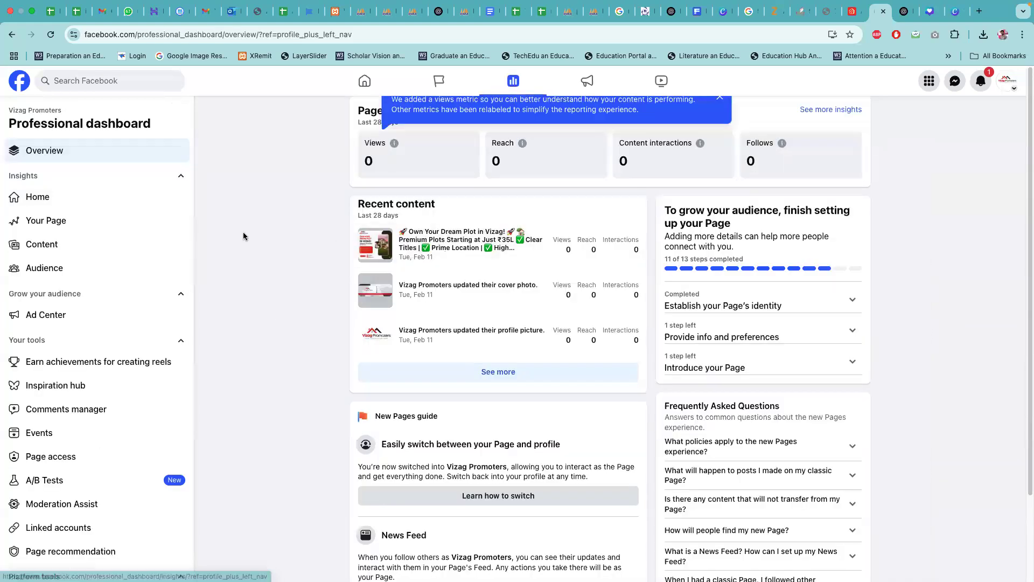
{"action": "scroll", "coordinate": [289, 235], "scroll_direction": "down", "scroll_amount": 1}
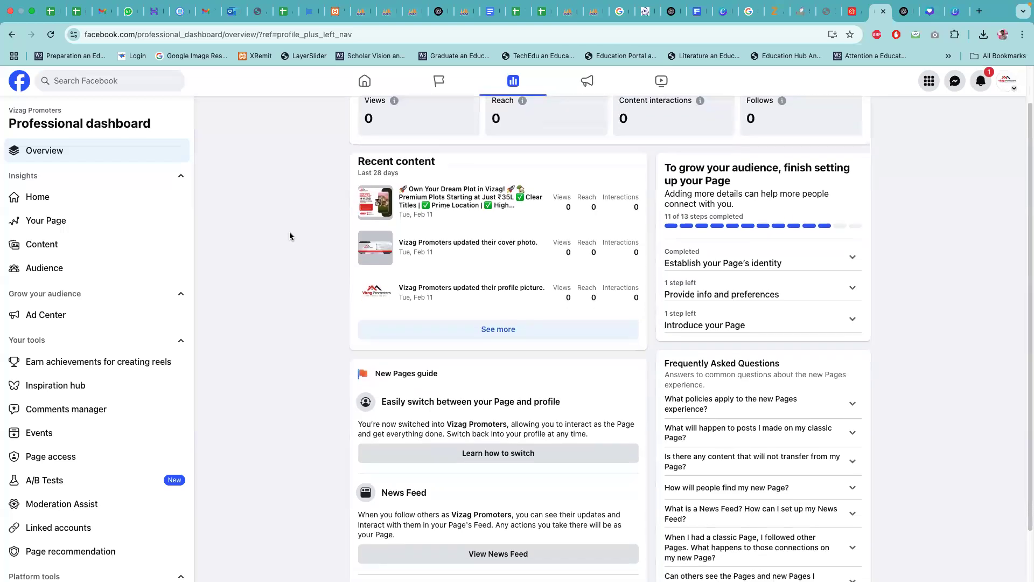
{"action": "scroll", "coordinate": [289, 235], "scroll_direction": "down", "scroll_amount": 1}
{"action": "scroll", "coordinate": [290, 236], "scroll_direction": "up", "scroll_amount": 2}
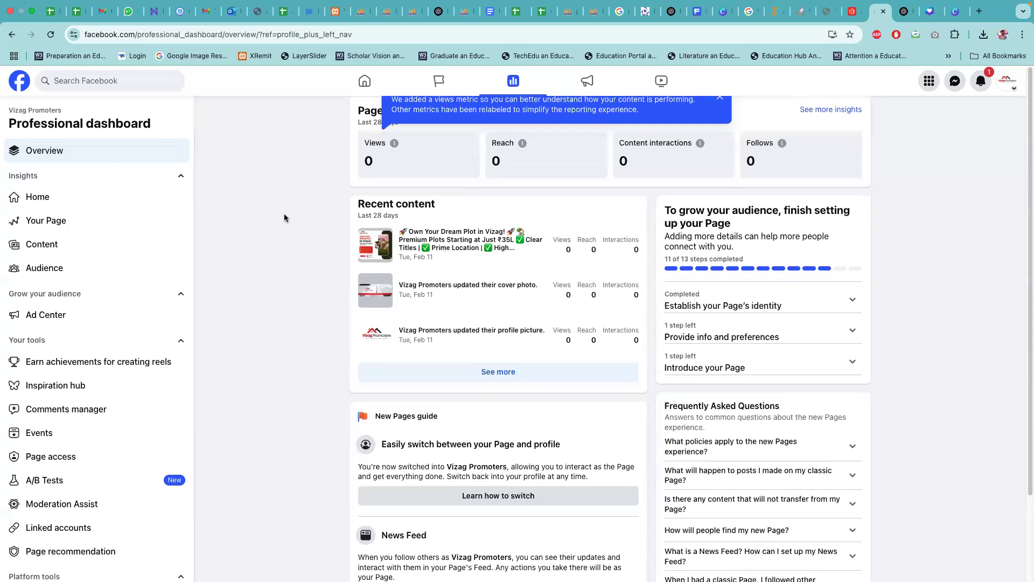
{"action": "left_click", "coordinate": [79, 201]}
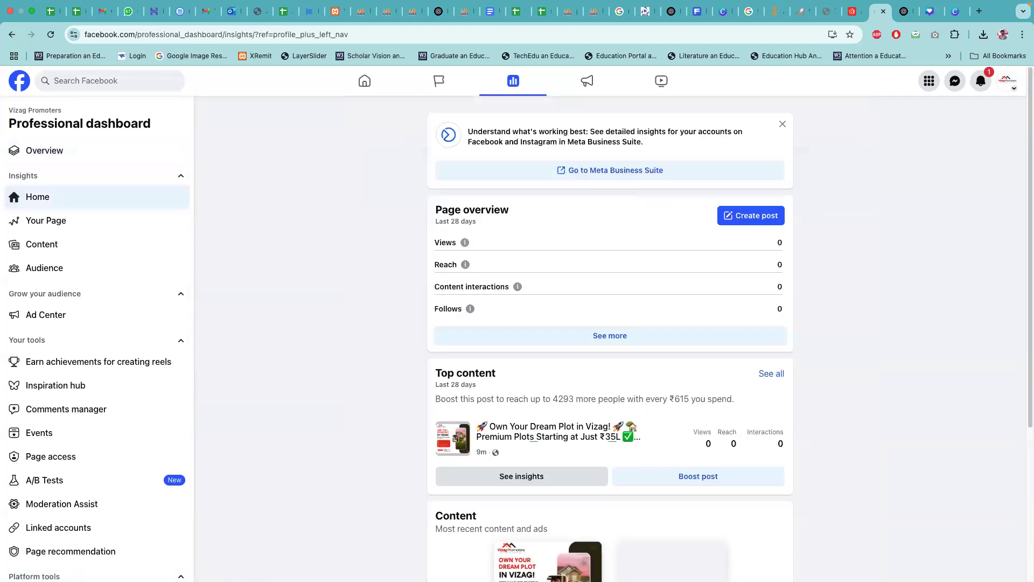
{"action": "scroll", "coordinate": [363, 286], "scroll_direction": "down", "scroll_amount": 5}
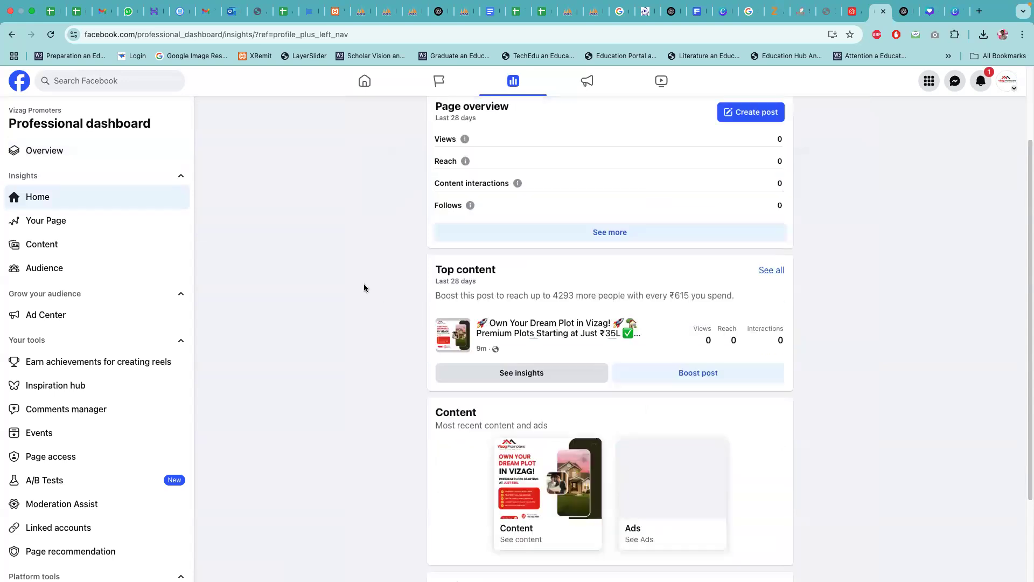
{"action": "scroll", "coordinate": [364, 286], "scroll_direction": "up", "scroll_amount": 5}
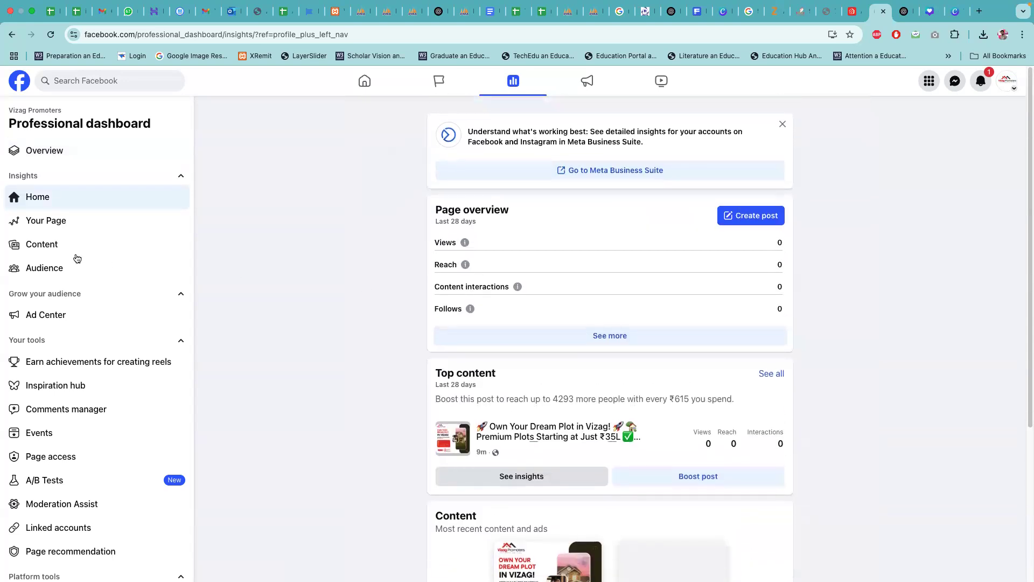
Return from the dashboard to the Vizag Promoters Page's Posts view.
{"action": "left_click", "coordinate": [9, 40]}
{"action": "left_click", "coordinate": [9, 39]}
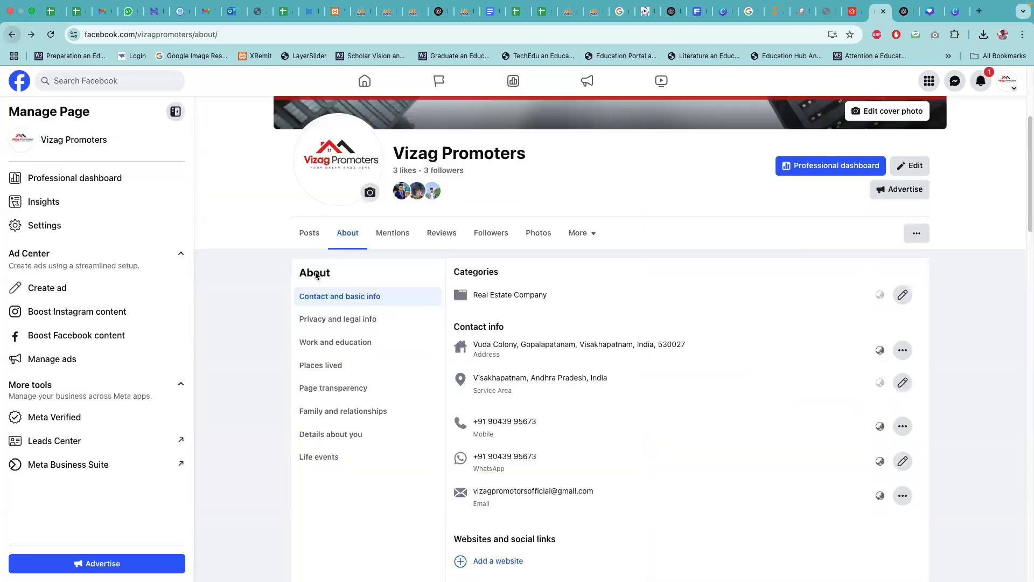
{"action": "left_click", "coordinate": [296, 235]}
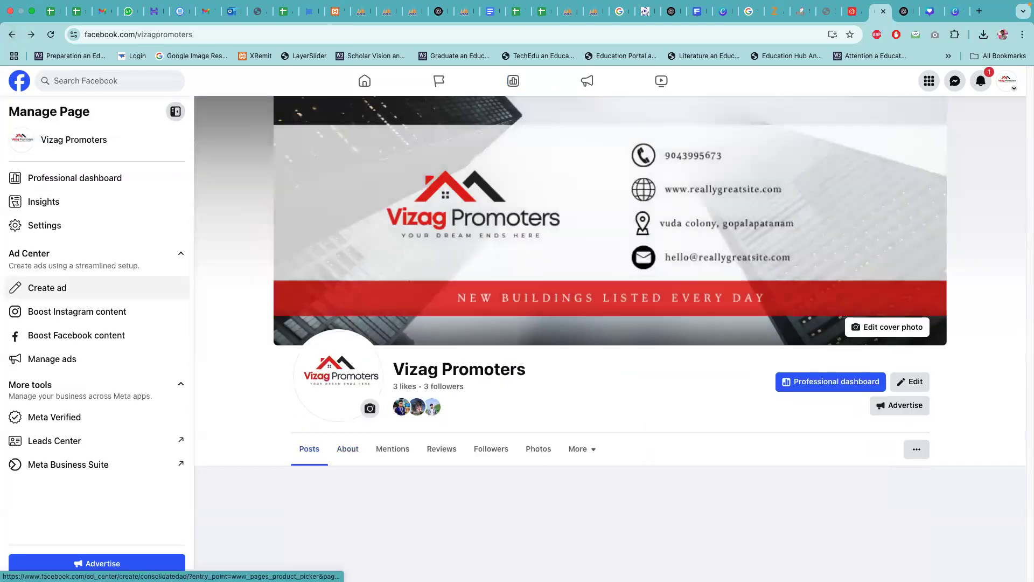